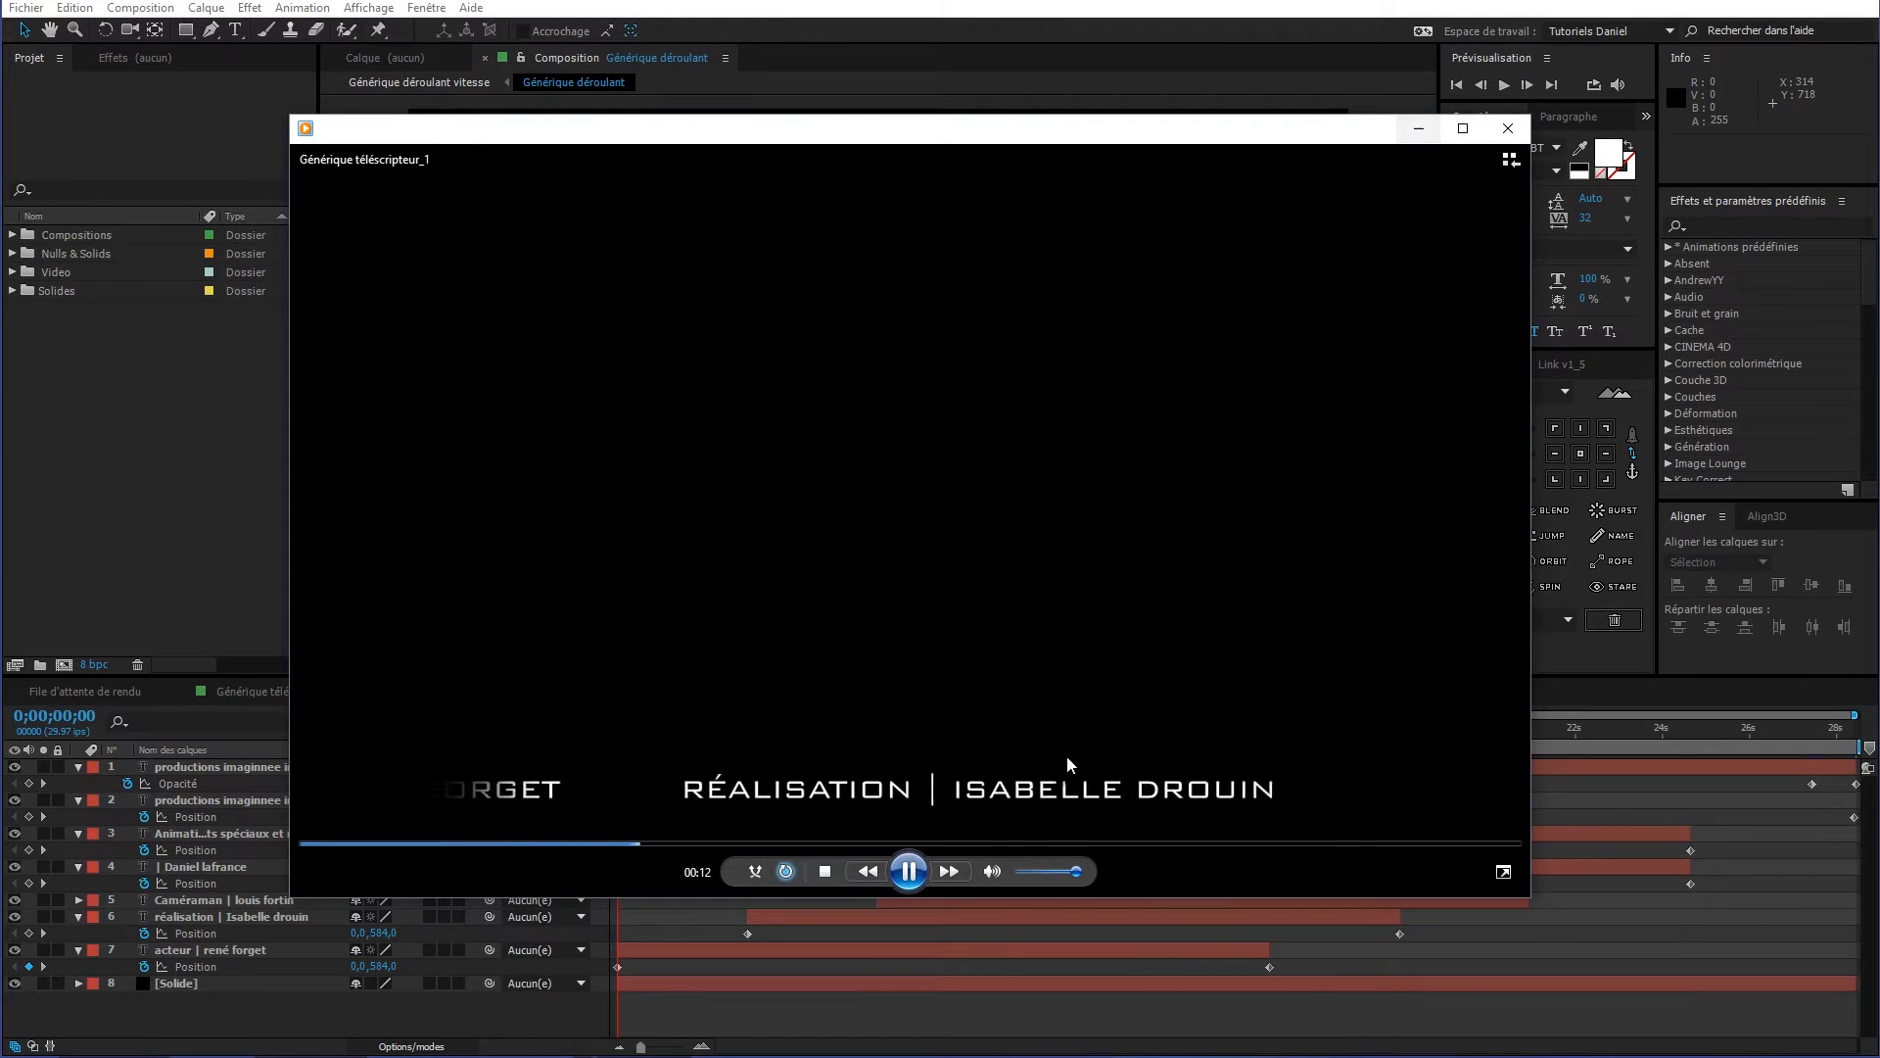
Pause the credits video and minimize Windows Media Player
{"action": "left_click", "coordinate": [913, 871]}
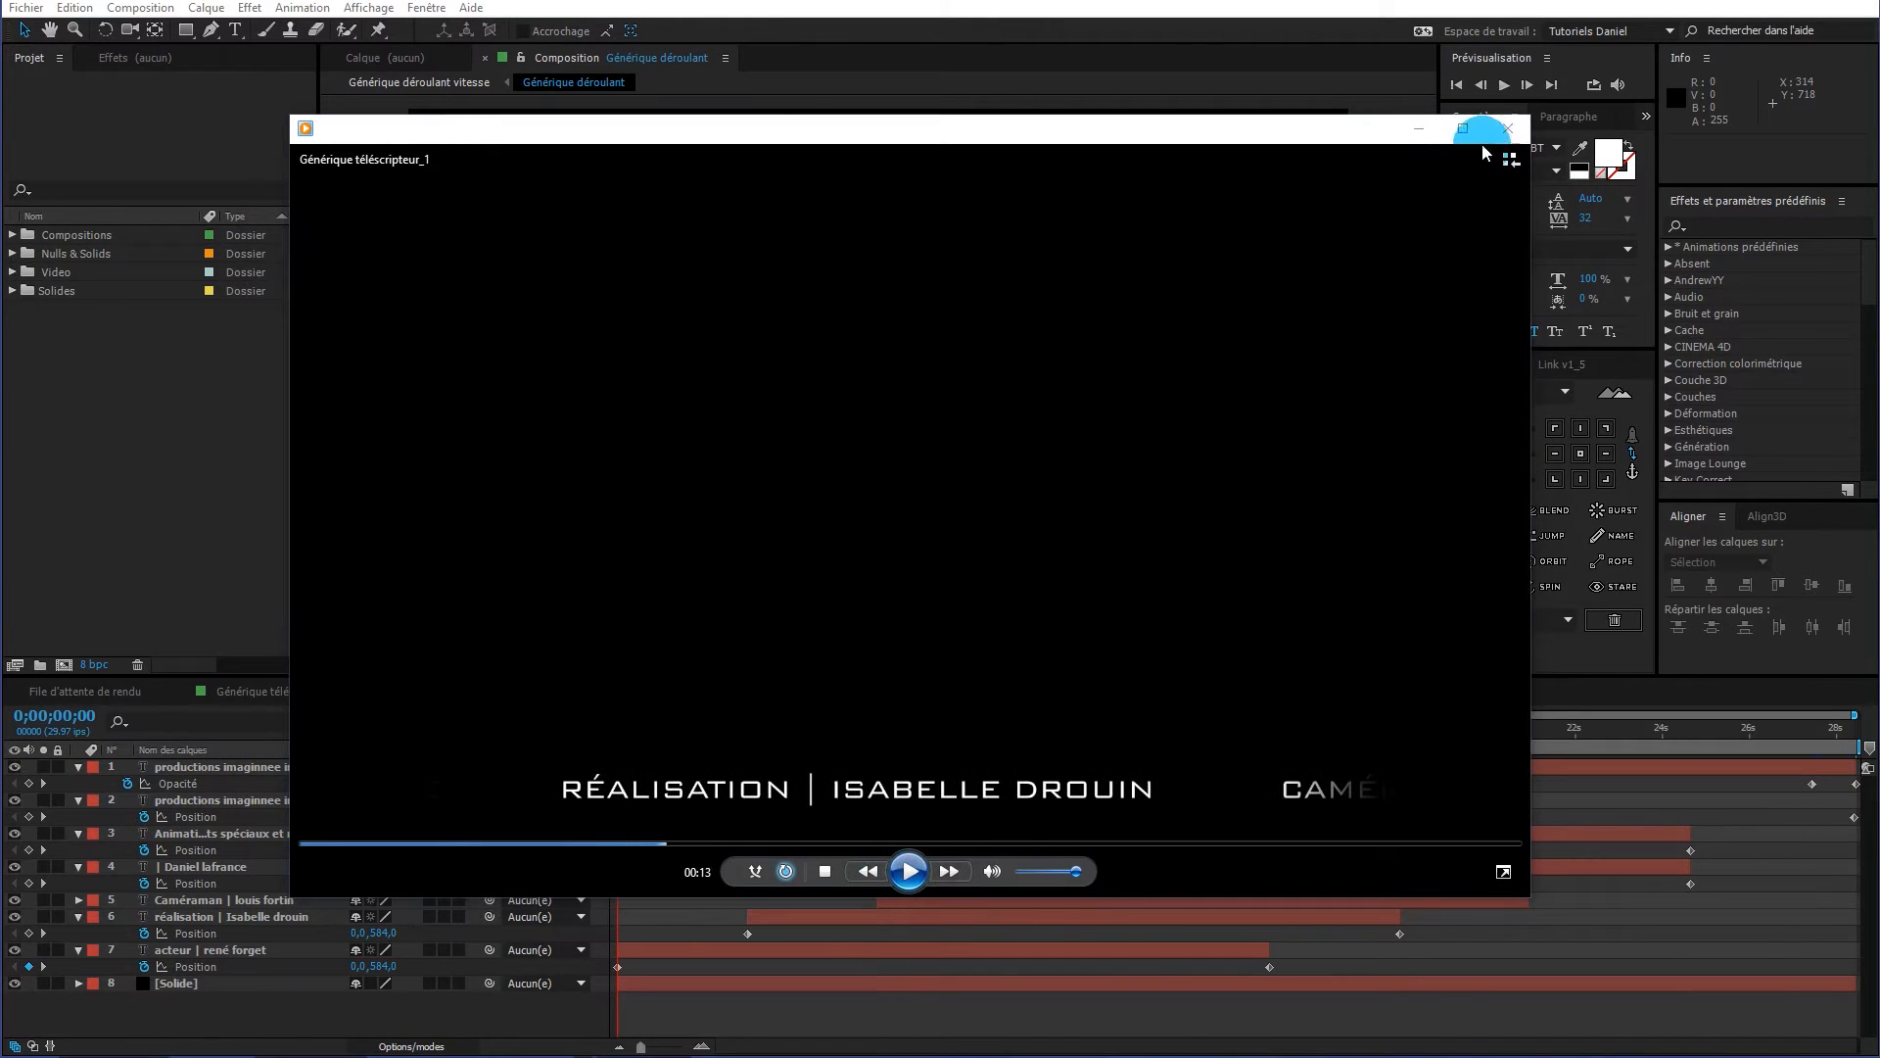
{"action": "left_click", "coordinate": [1419, 129]}
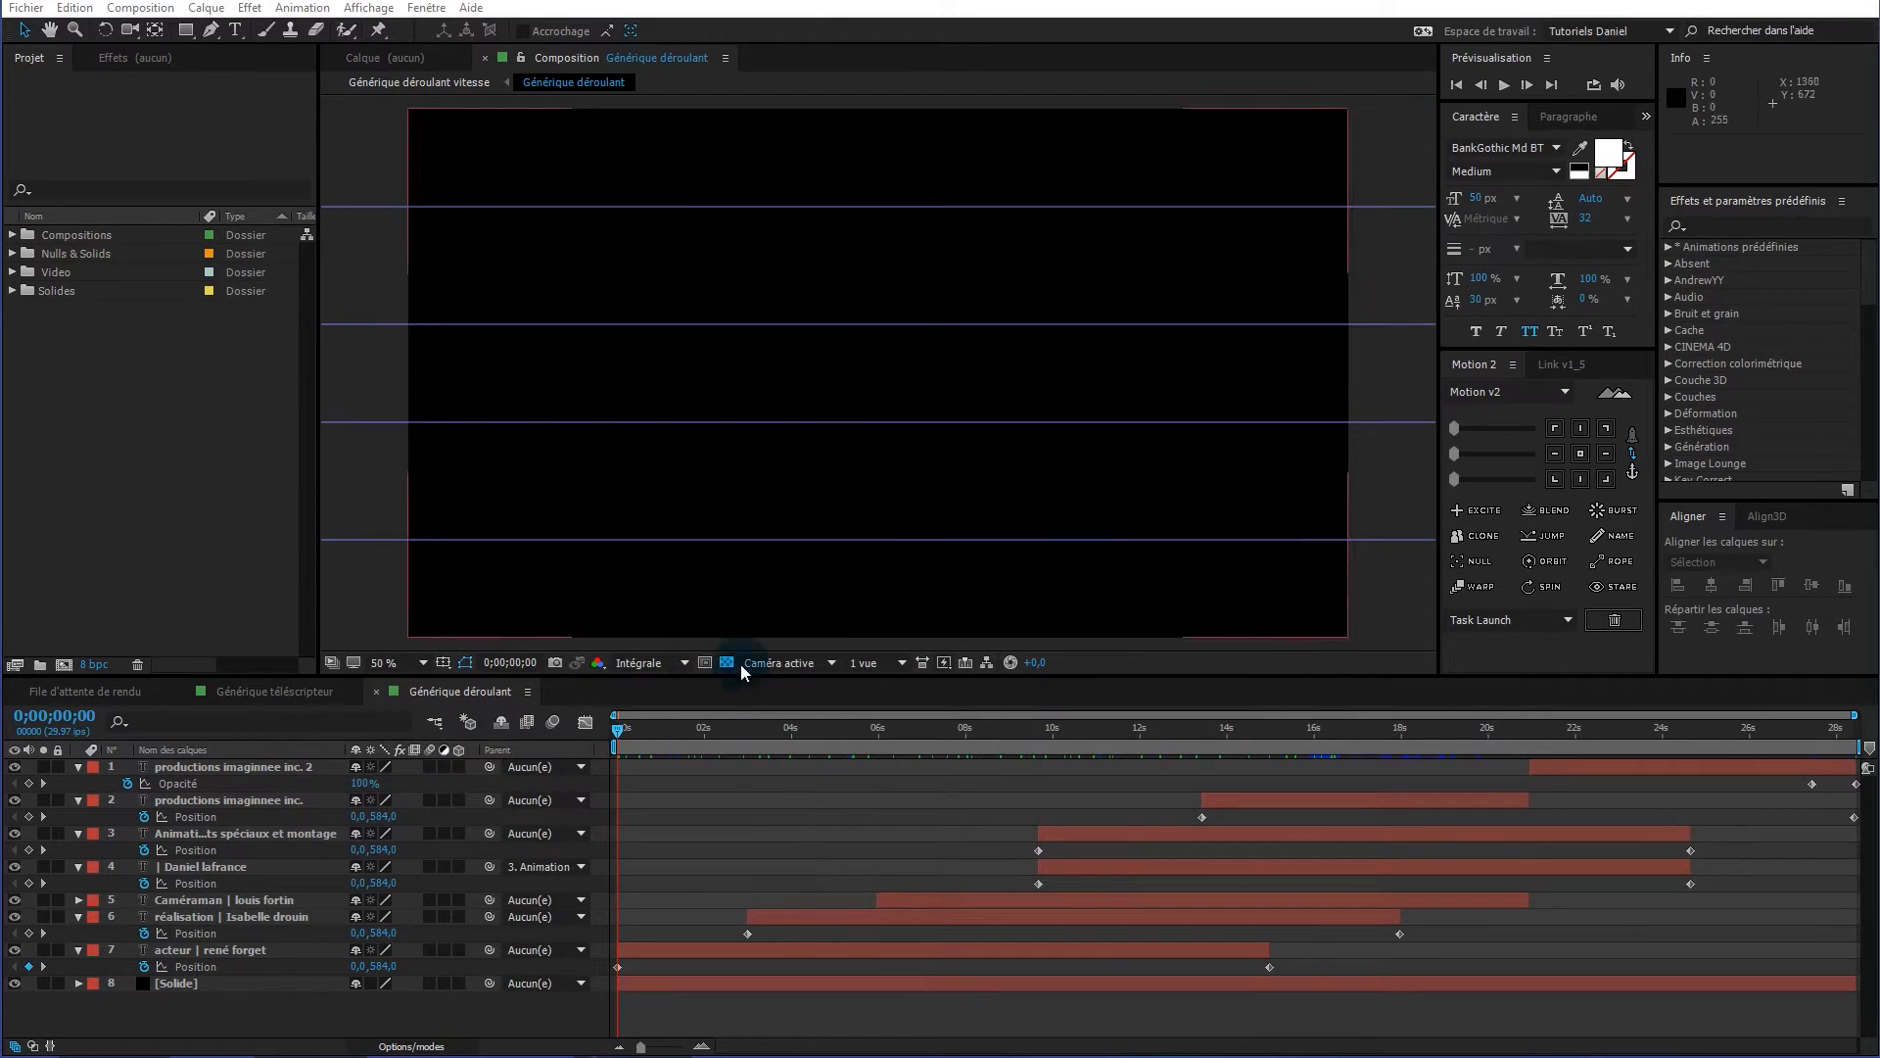
Switch to the Générique téléscripteur composition and scrub back and forth to watch the credits slide
{"action": "left_click", "coordinate": [286, 692]}
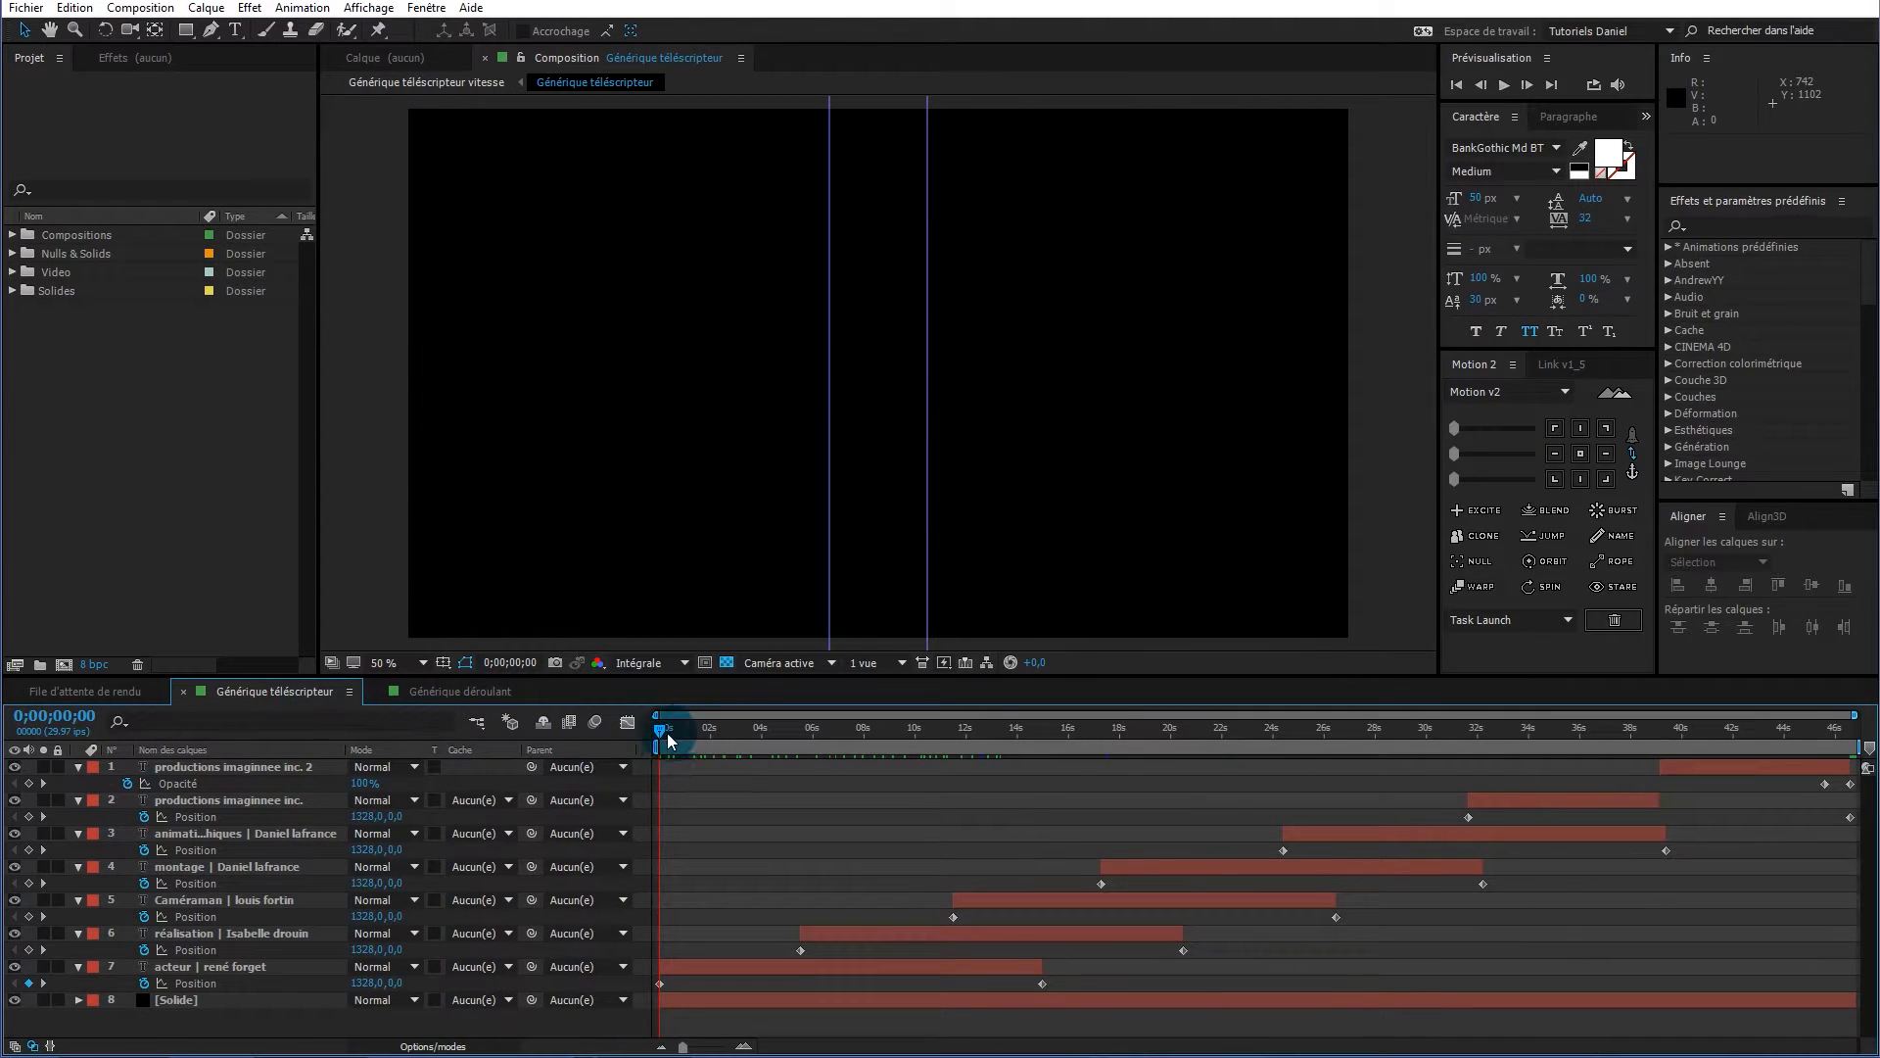
{"action": "left_click_drag", "start_coordinate": [661, 729], "coordinate": [838, 739]}
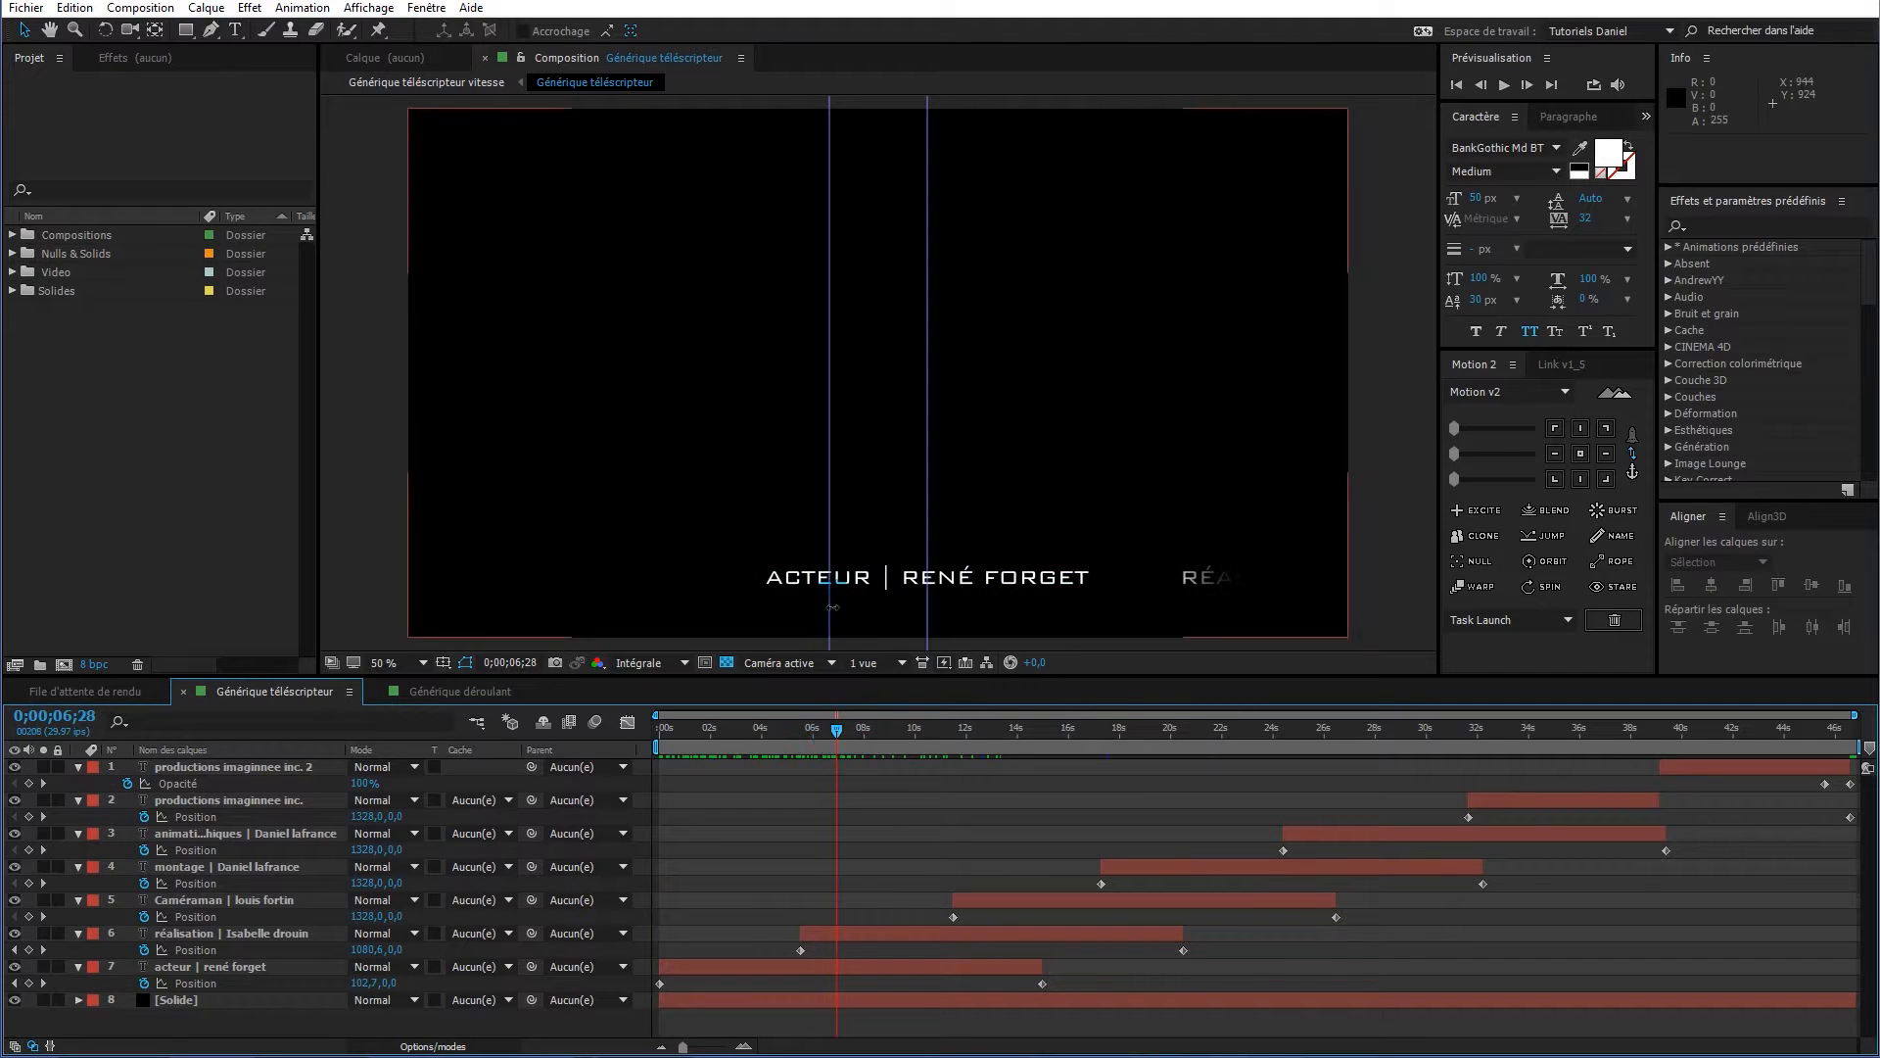
{"action": "left_click_drag", "start_coordinate": [838, 737], "coordinate": [915, 743]}
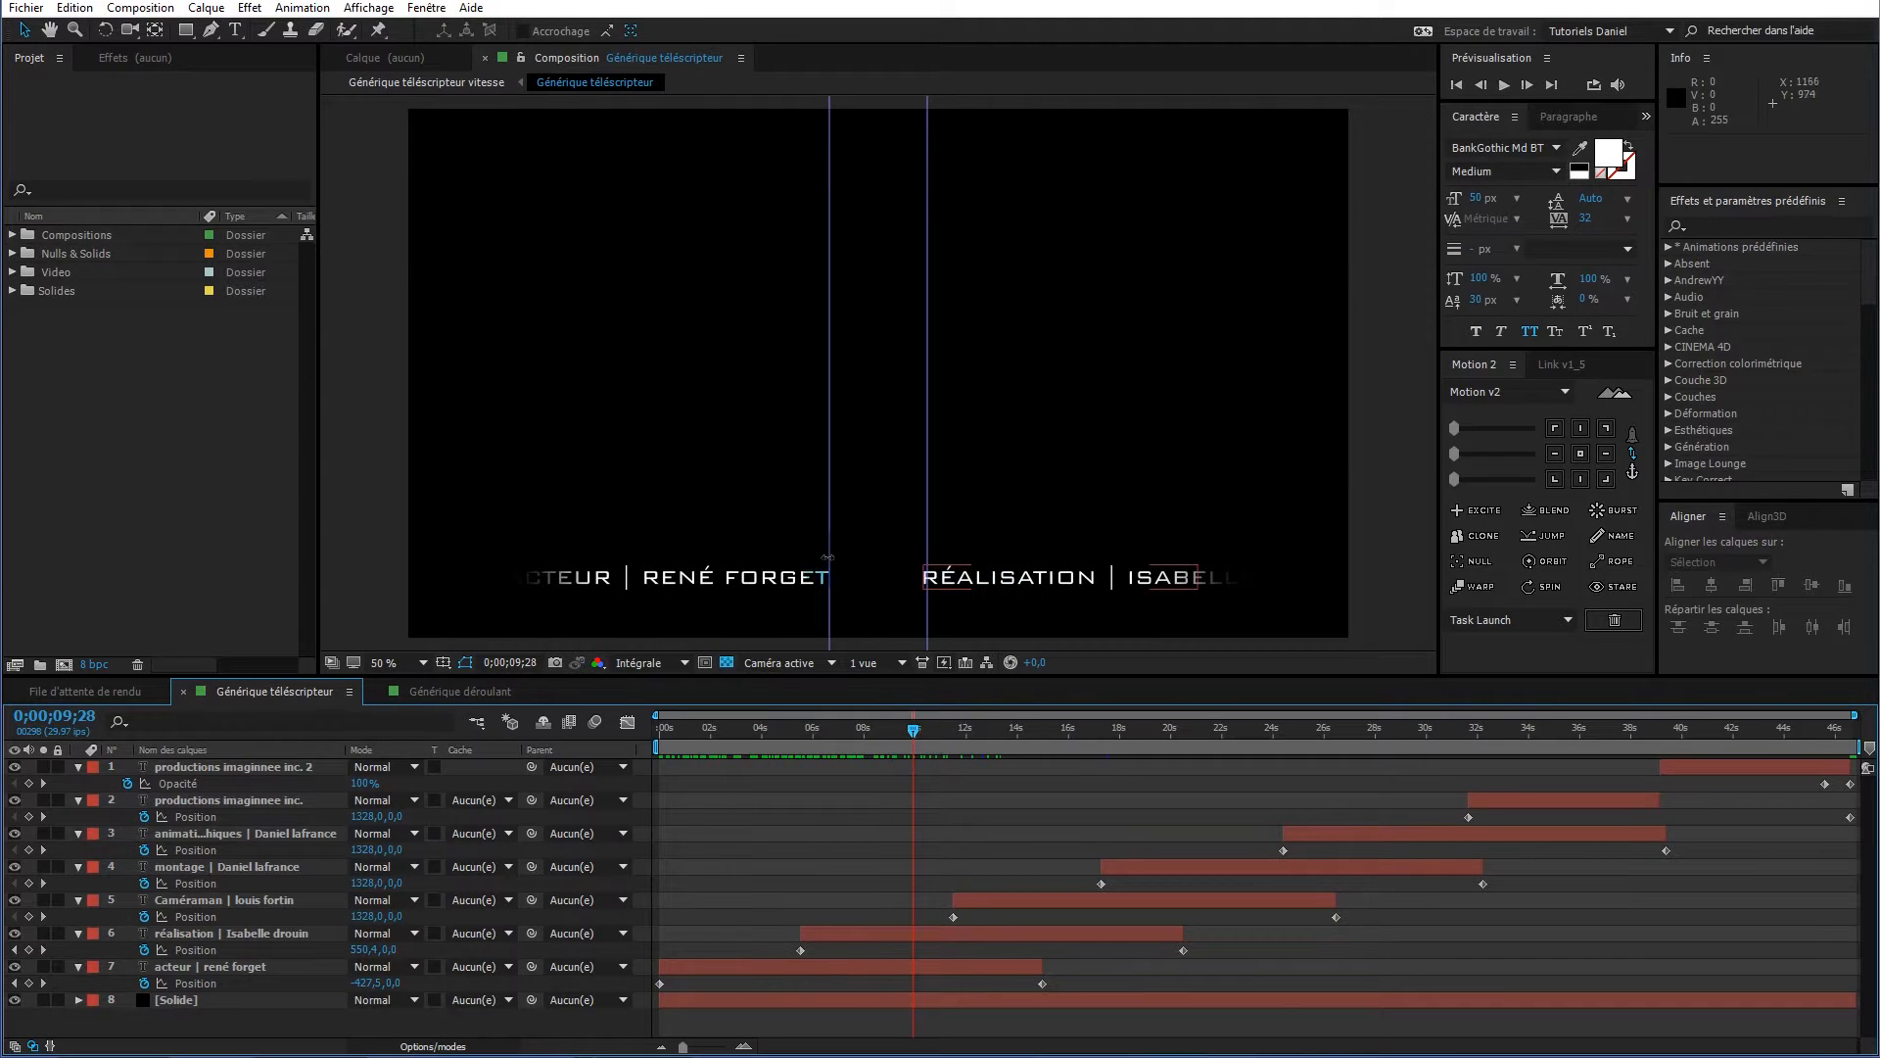
{"action": "left_click_drag", "start_coordinate": [912, 735], "coordinate": [648, 733]}
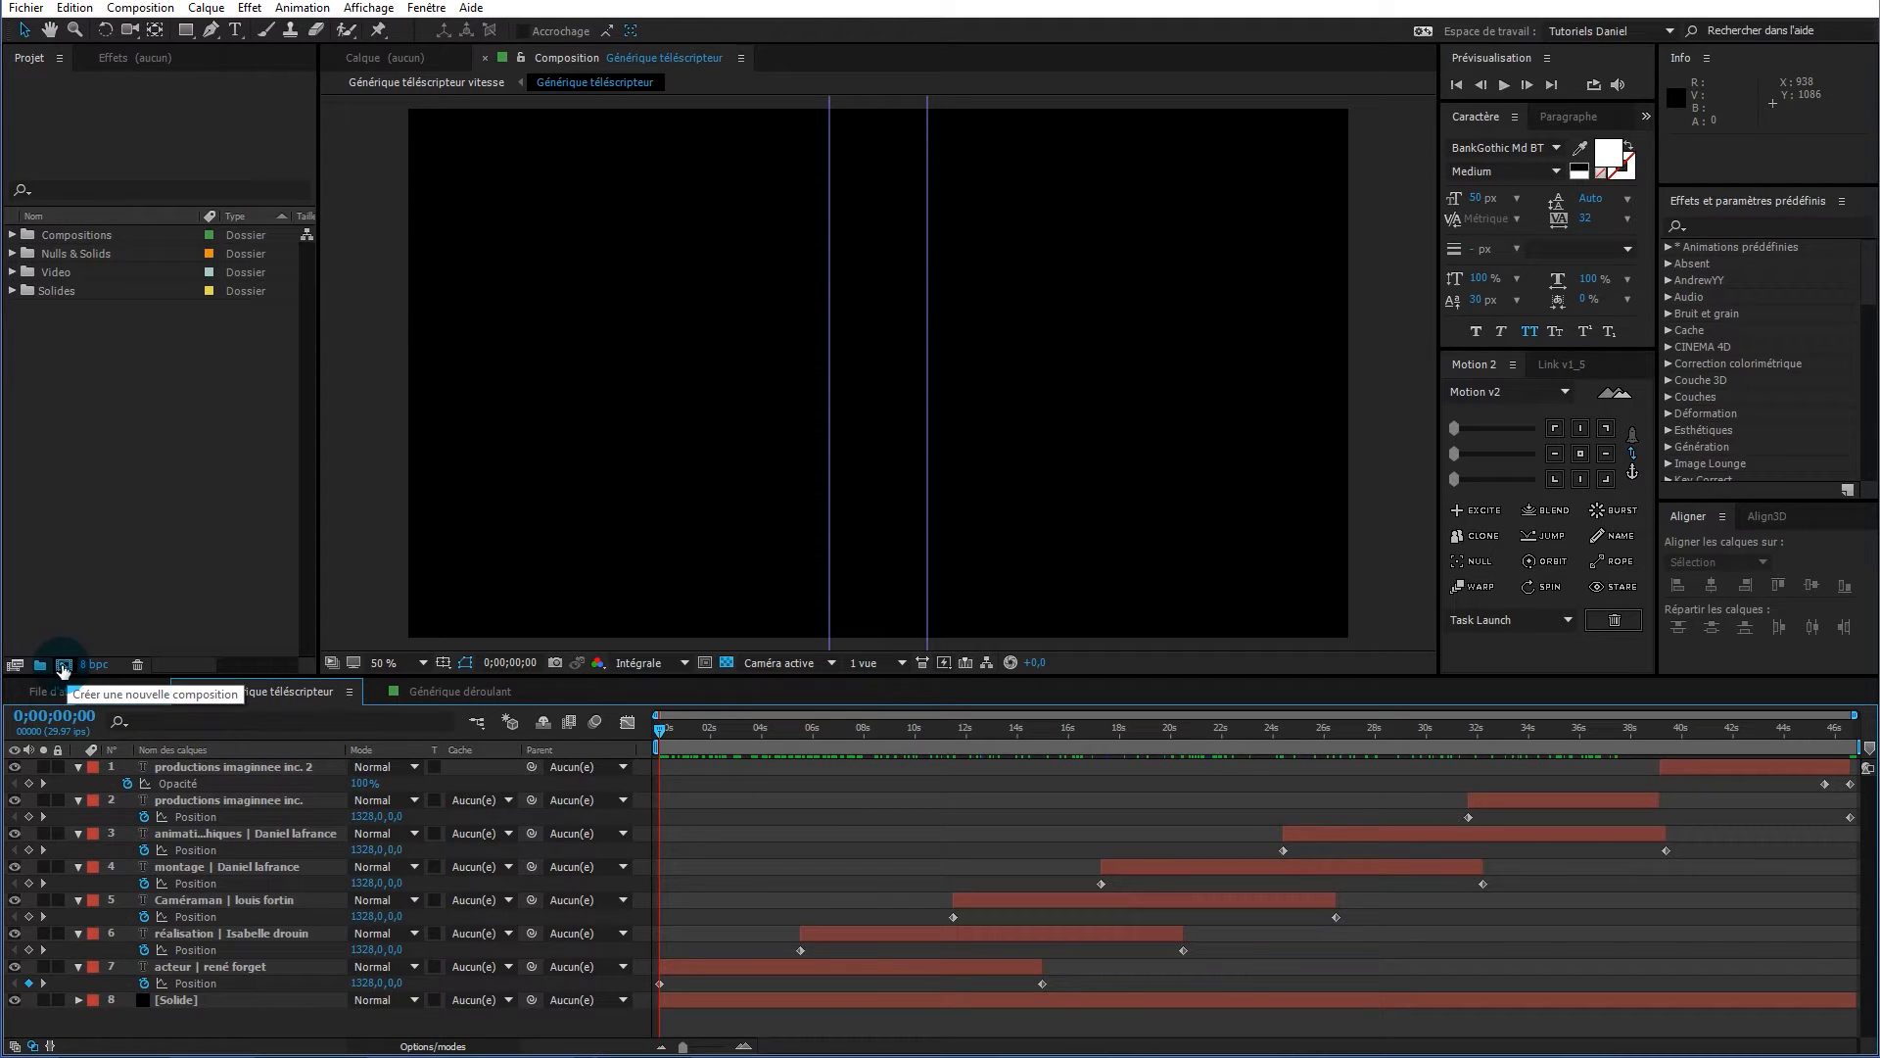
Create a 1920×1080, 29.97 fps HDTV composition named 'Générique tuto'
{"action": "left_click", "coordinate": [62, 669]}
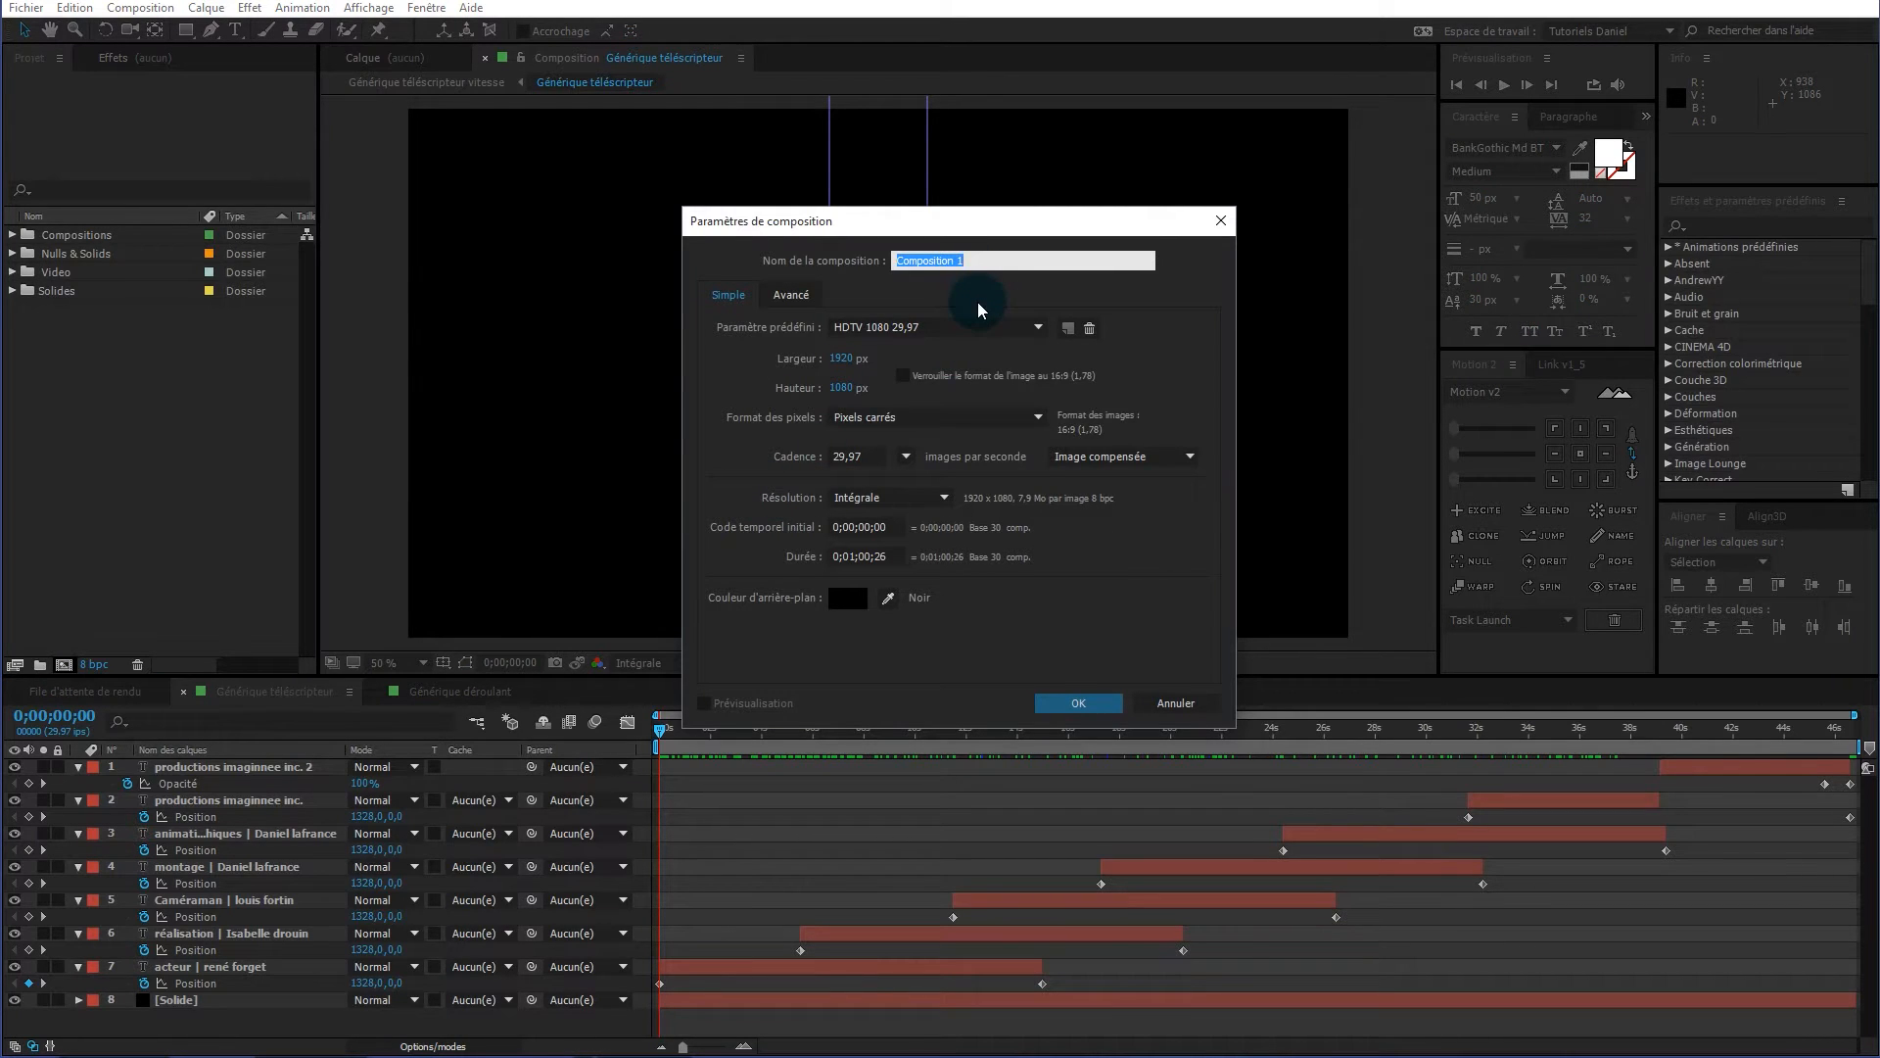
{"action": "type", "text": "Générique tuto"}
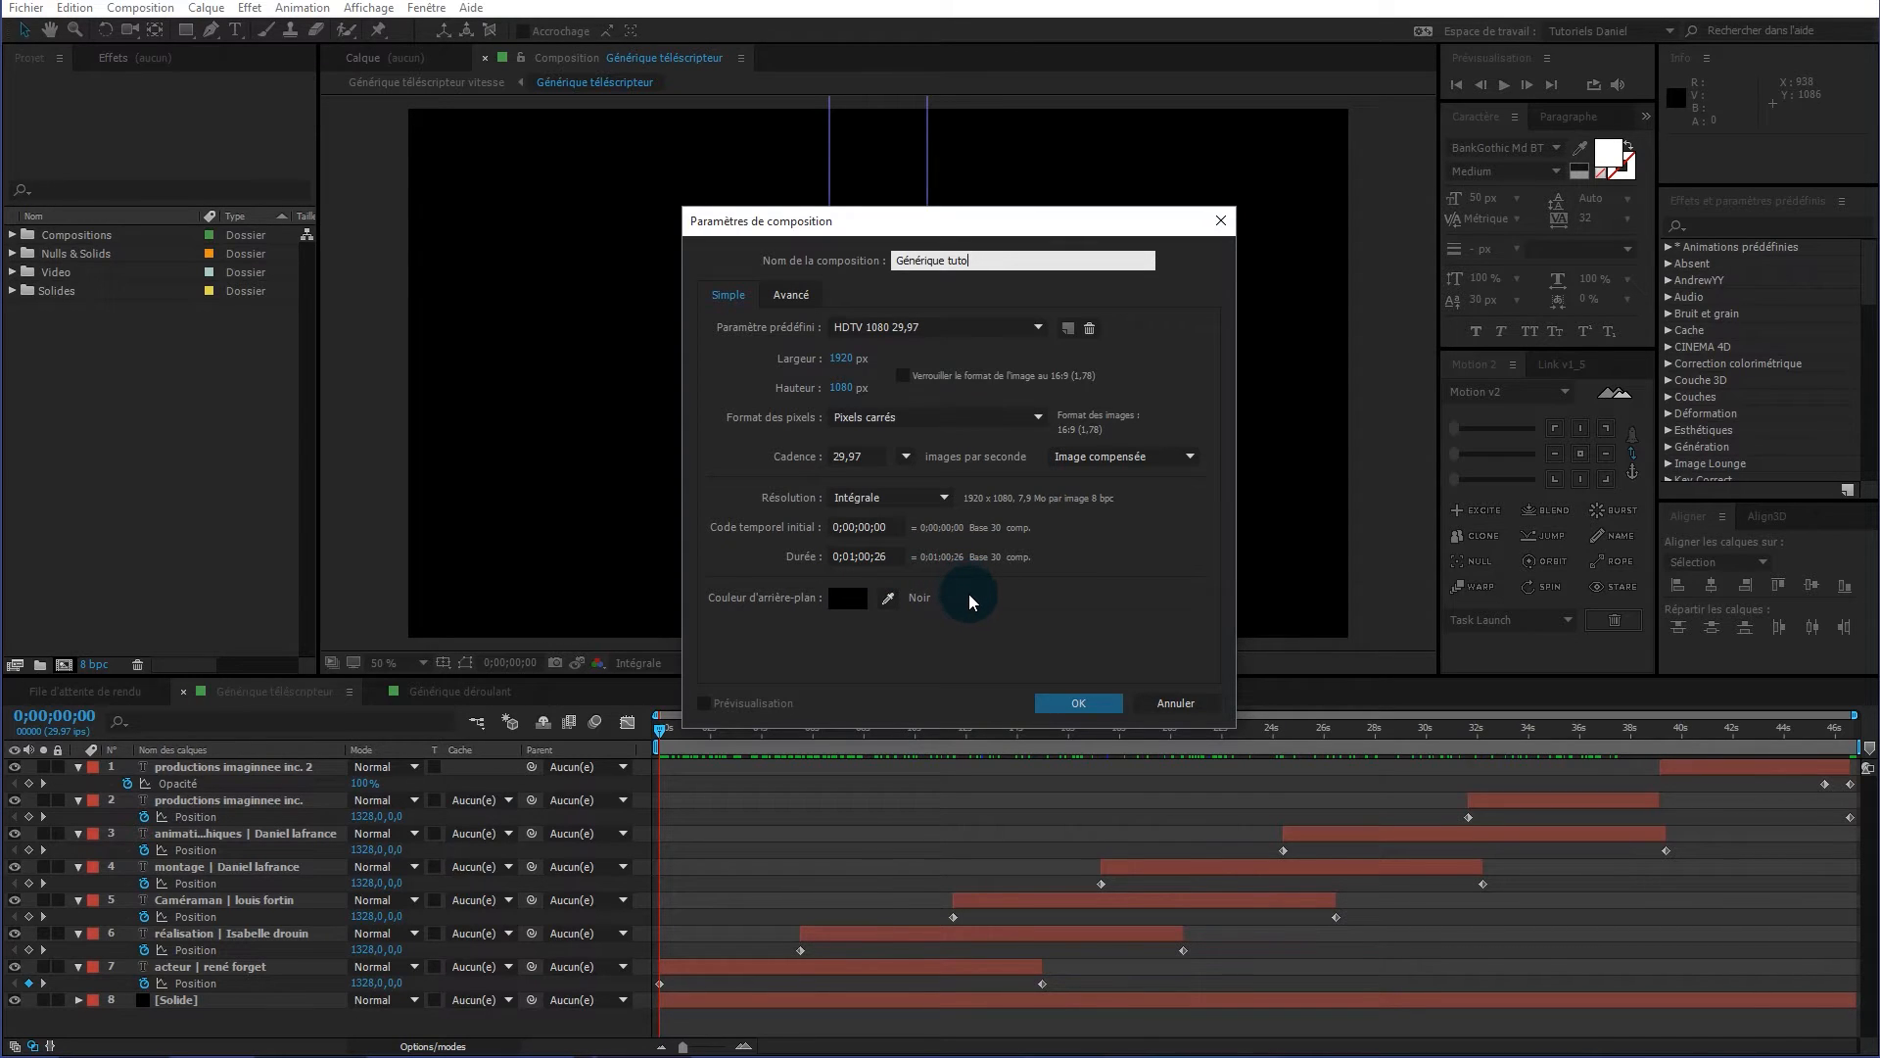
{"action": "left_click", "coordinate": [1079, 705]}
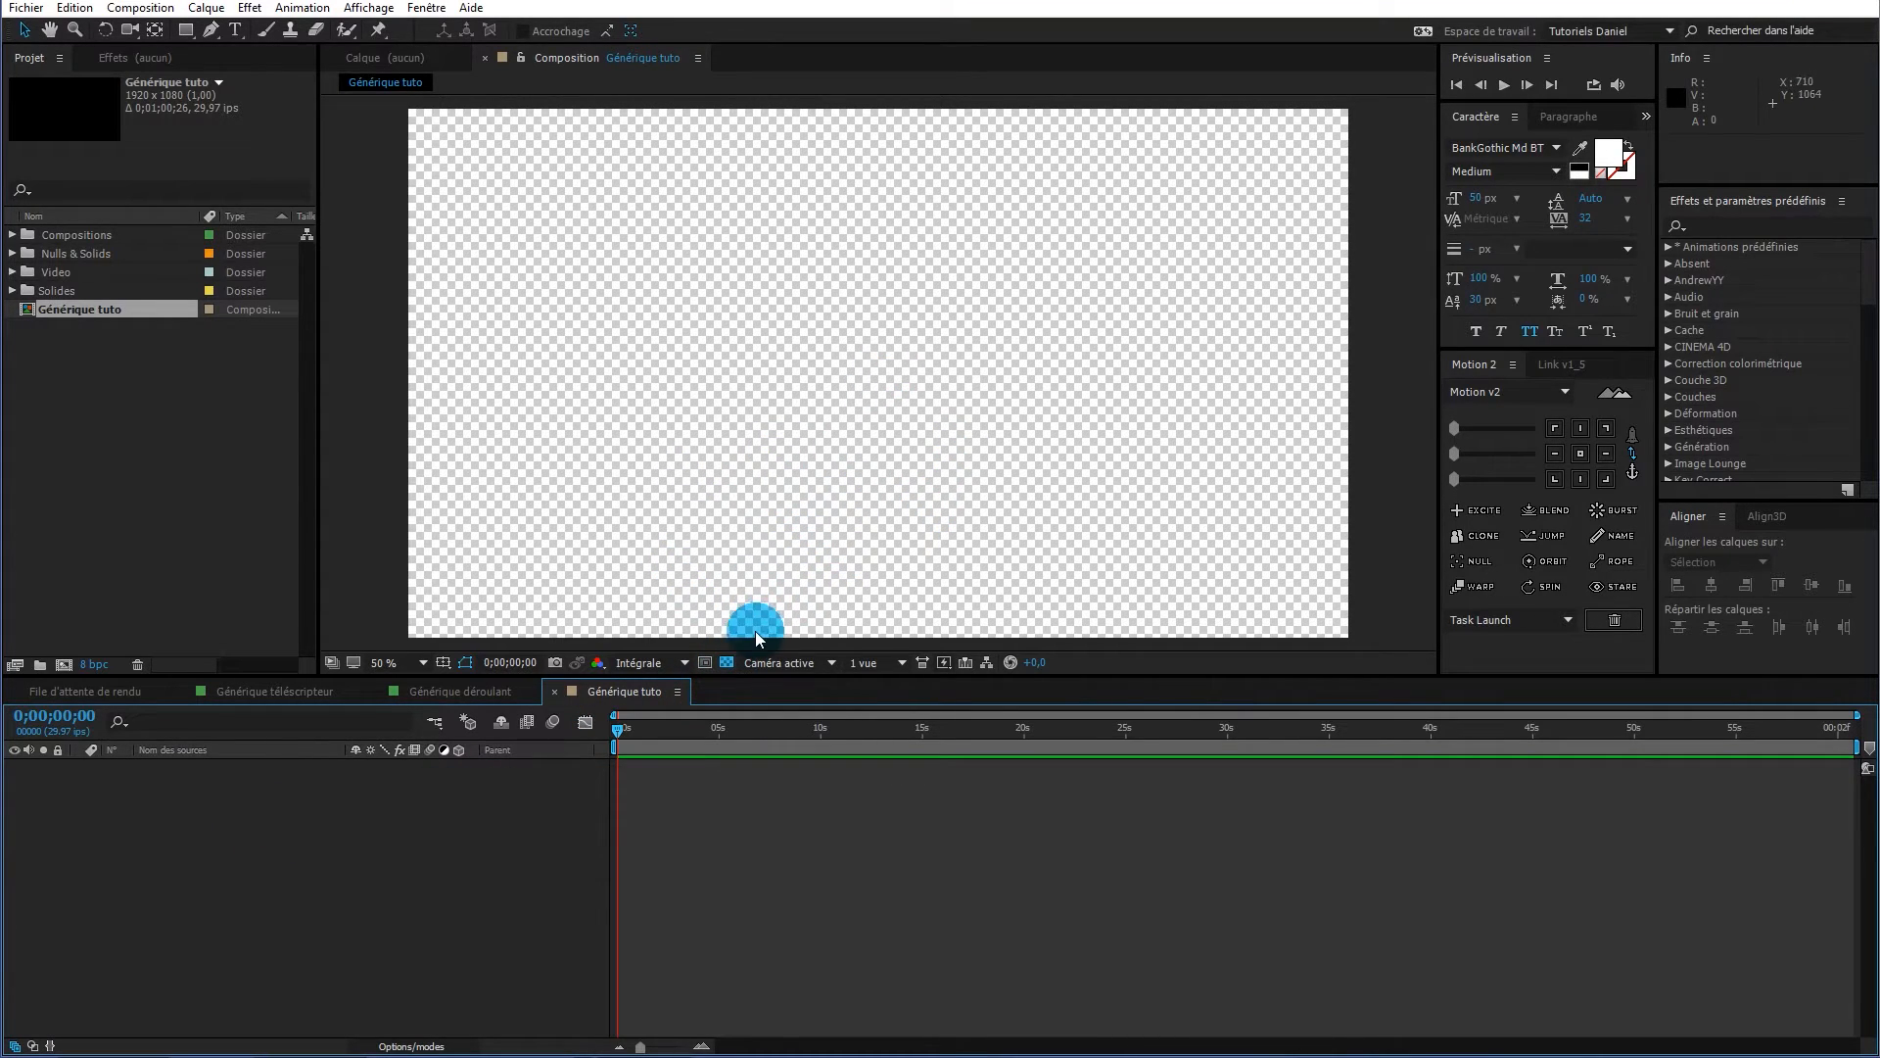
Turn off the transparency grid and add a black solid layer named AP
{"action": "left_click", "coordinate": [727, 664]}
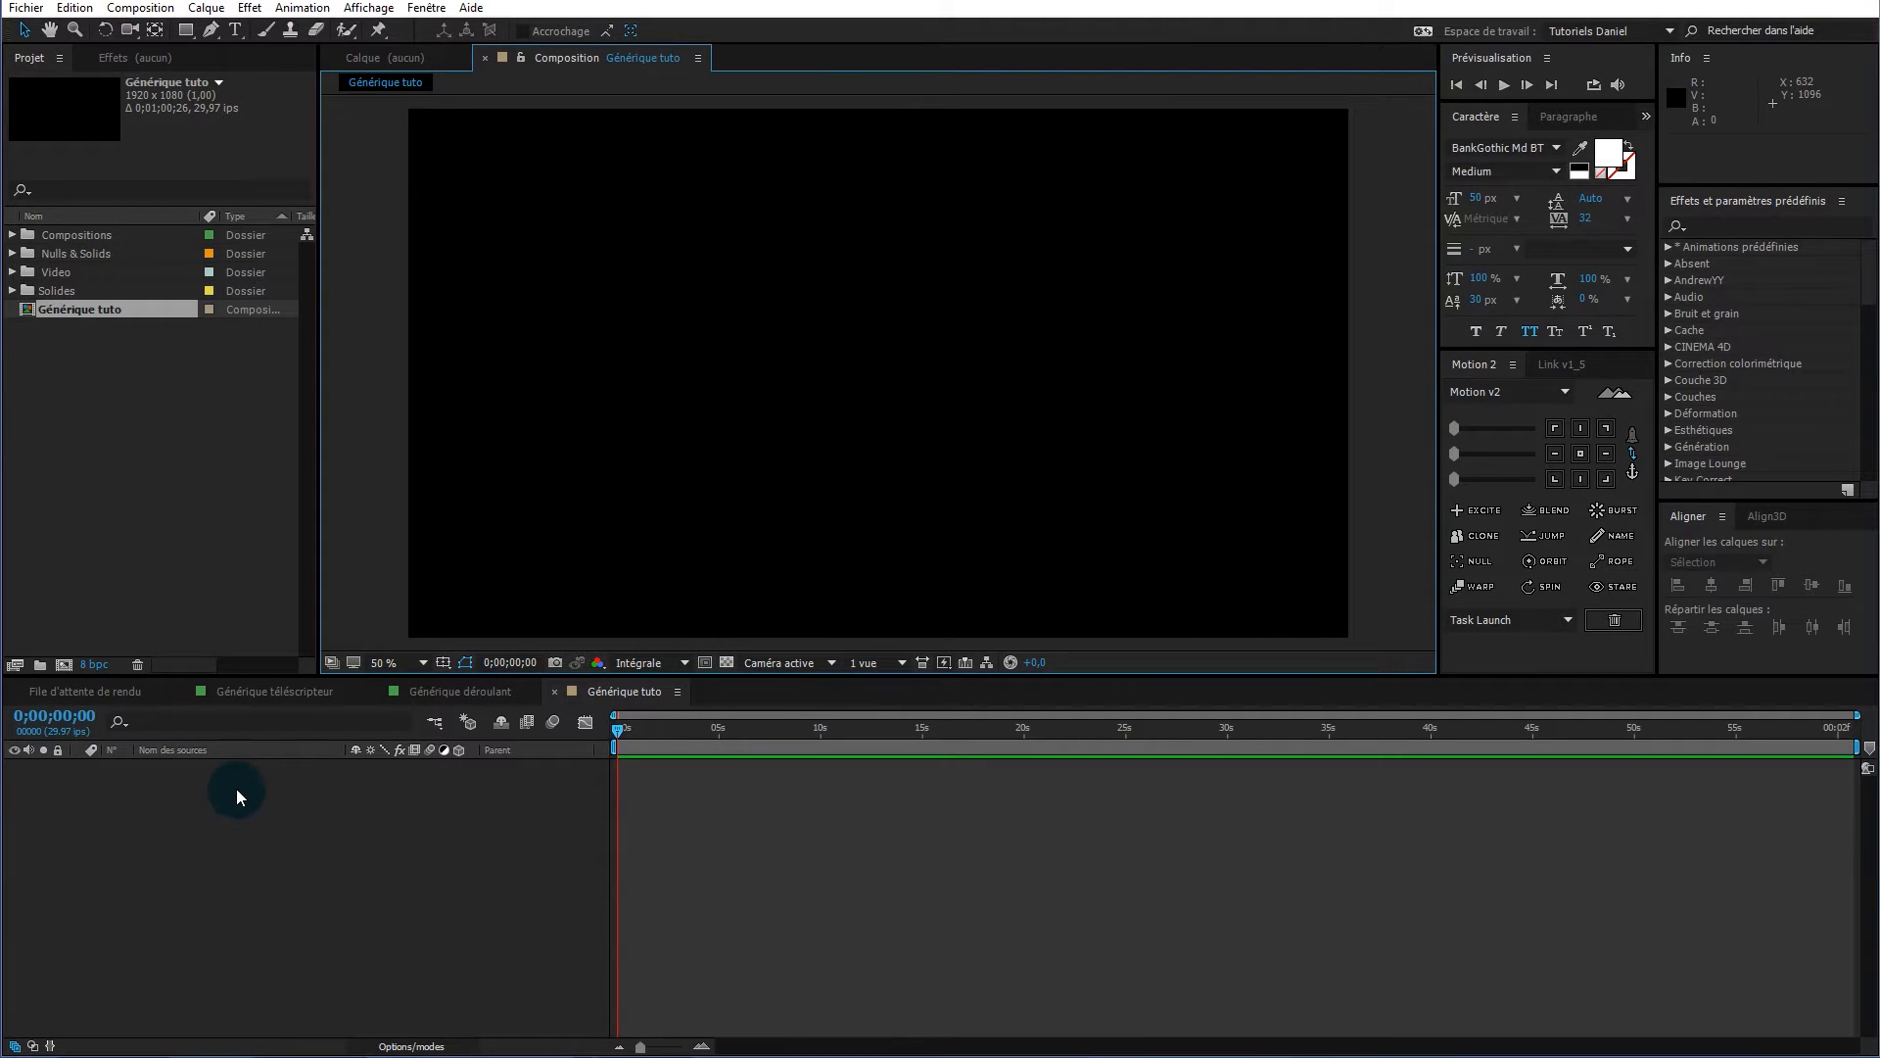
{"action": "right_click", "coordinate": [261, 797]}
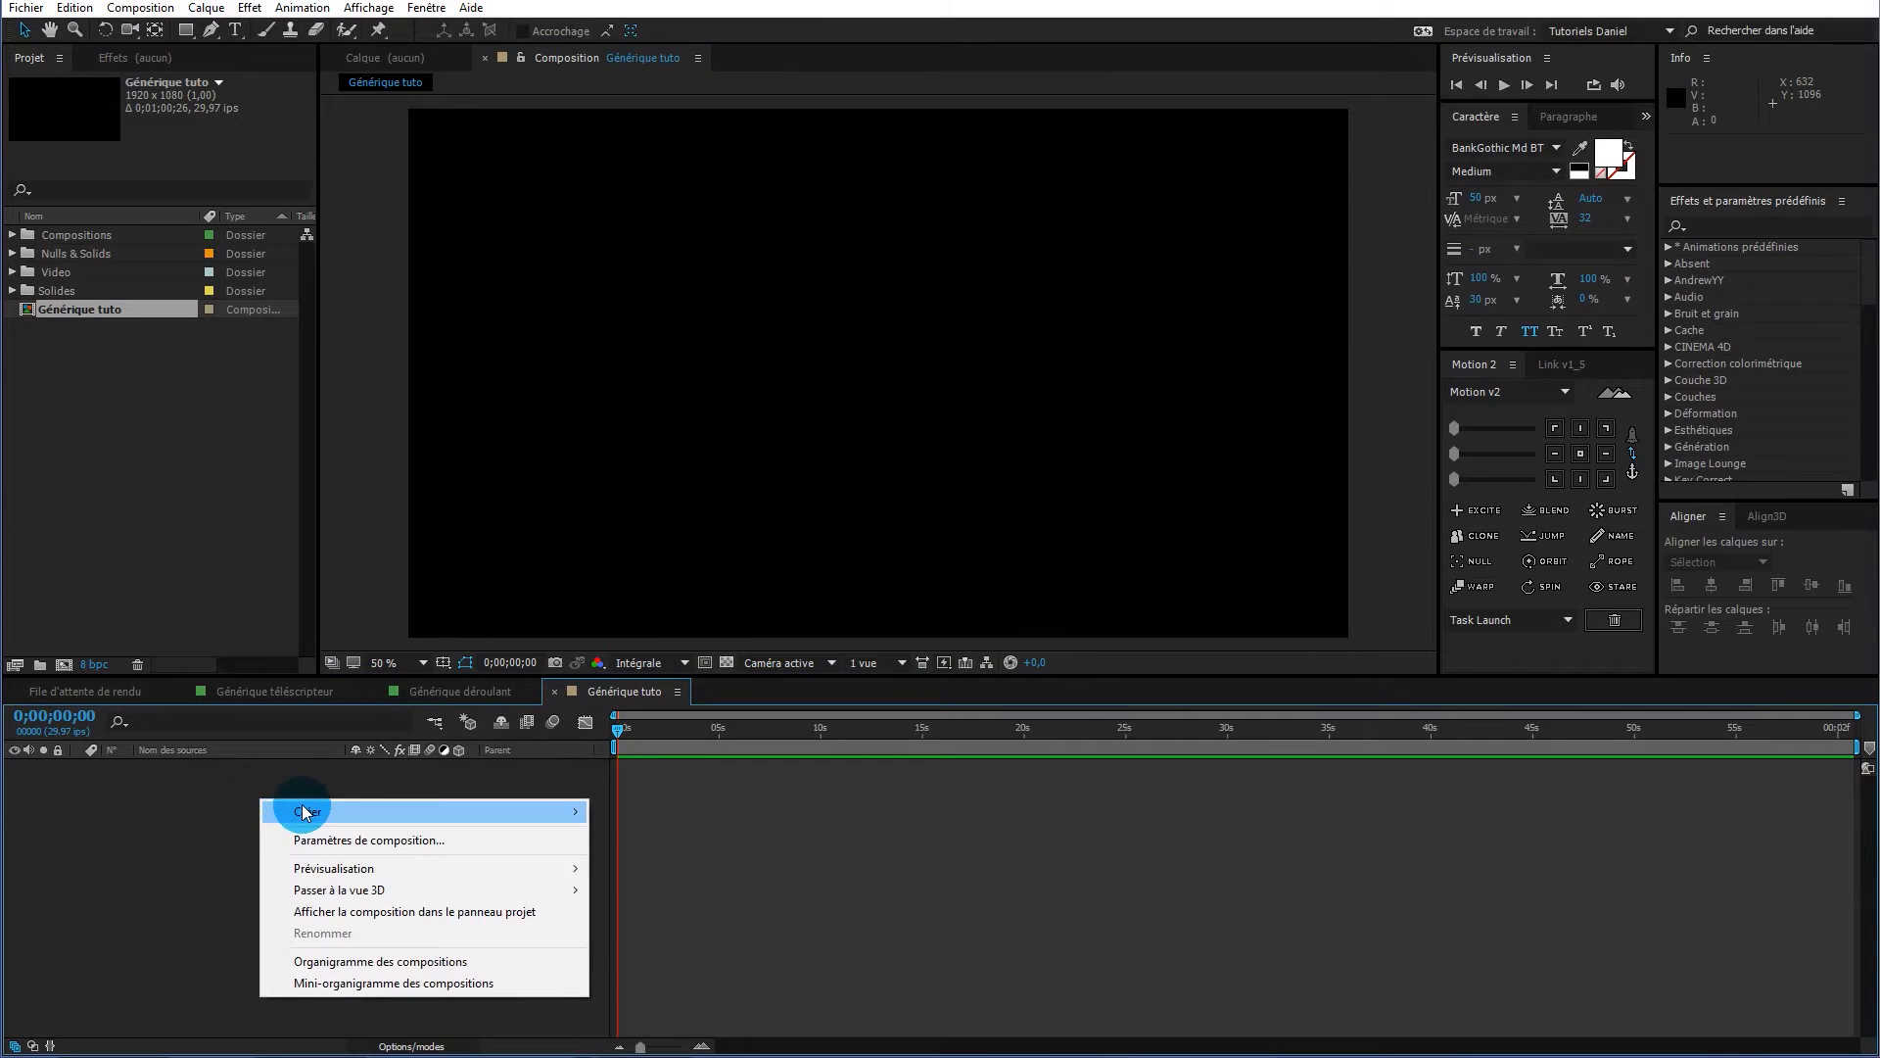
{"action": "mouse_move", "coordinate": [301, 803]}
{"action": "left_click", "coordinate": [139, 856]}
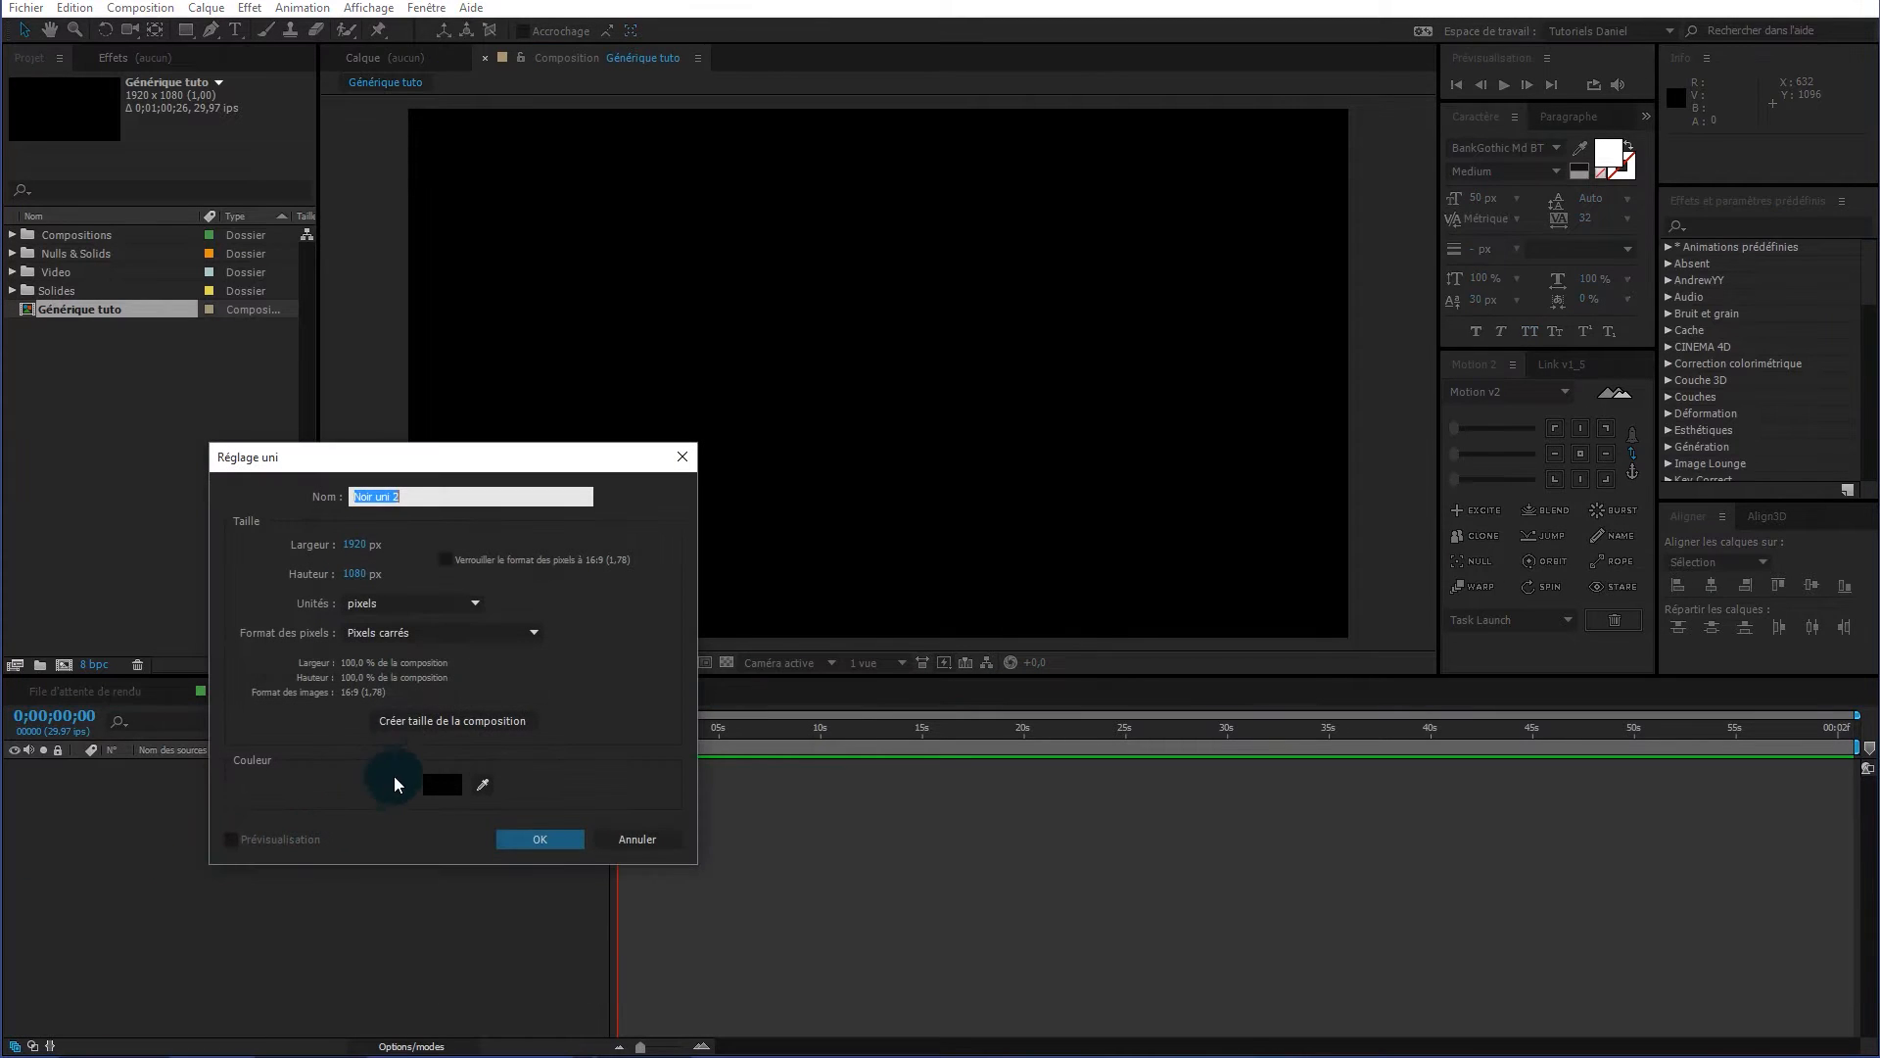
{"action": "type", "text": "AP"}
{"action": "left_click", "coordinate": [546, 840]}
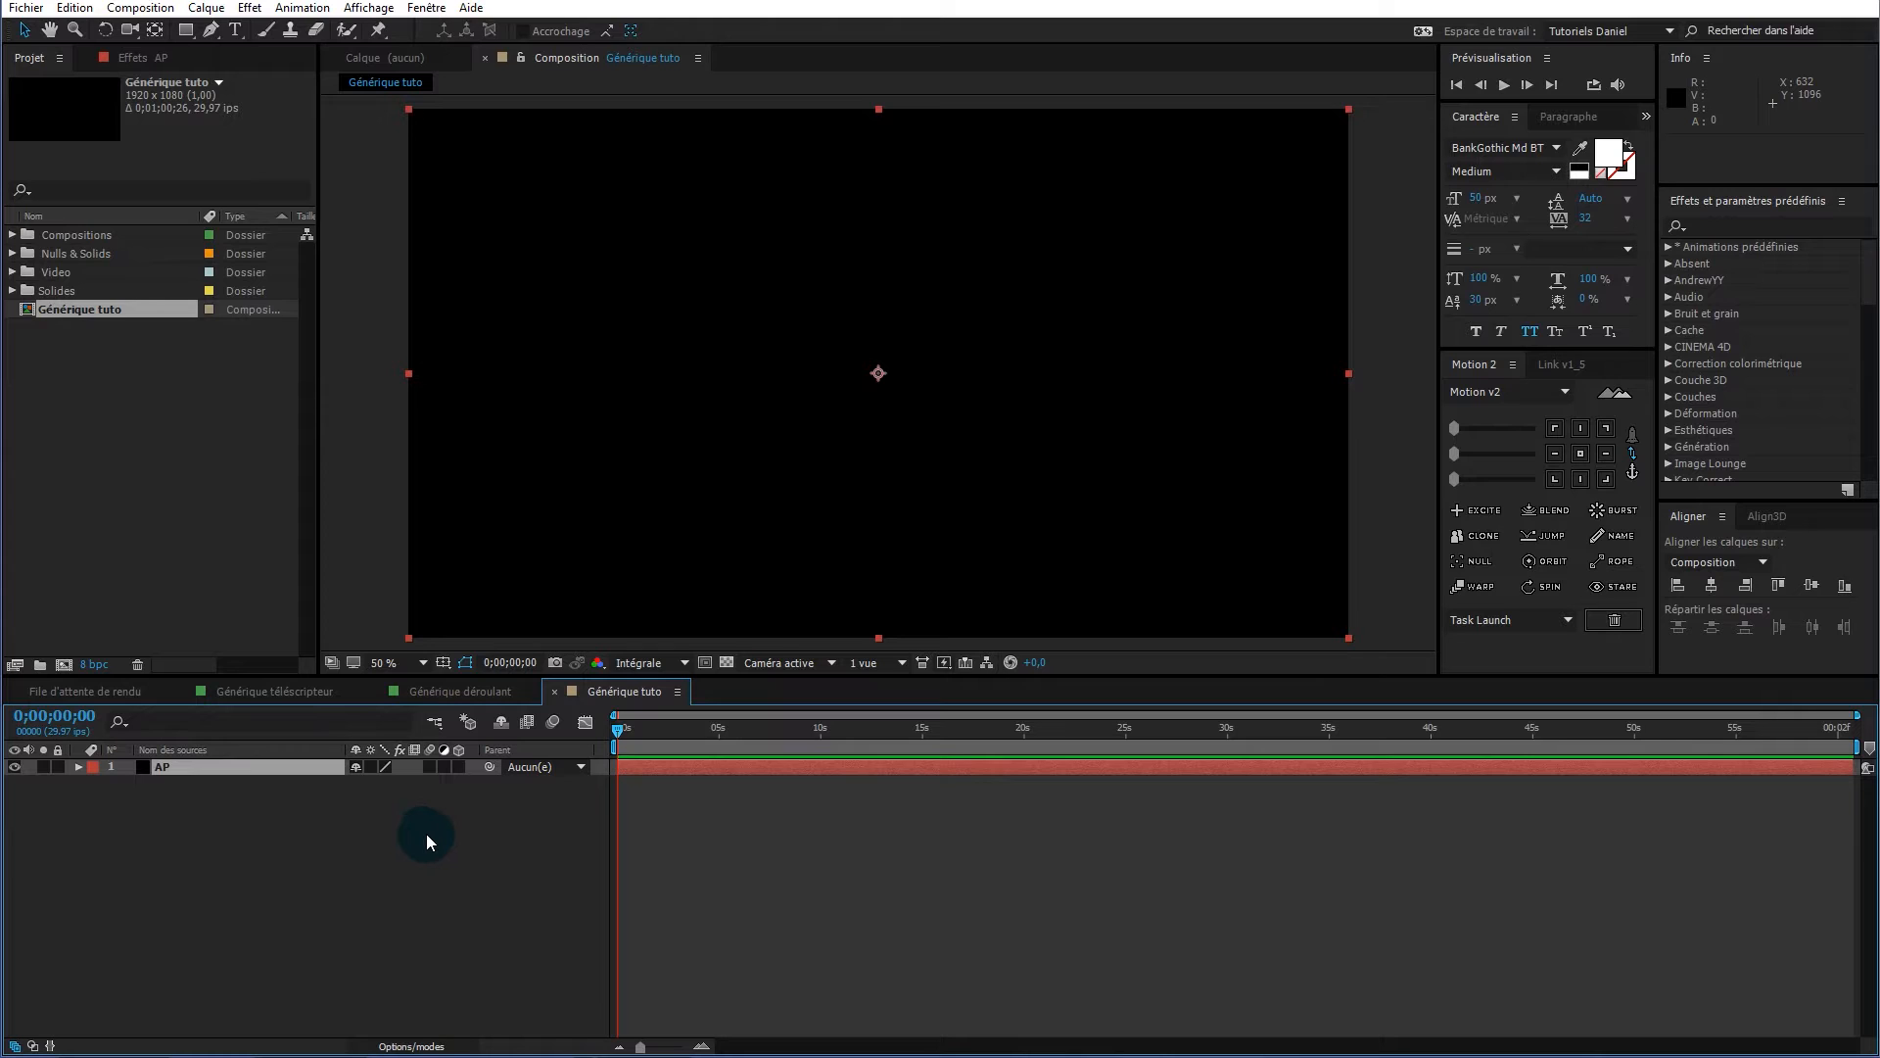
Create a new text layer in the Générique tuto composition
{"action": "right_click", "coordinate": [327, 840]}
{"action": "mouse_move", "coordinate": [333, 849]}
{"action": "left_click", "coordinate": [267, 866]}
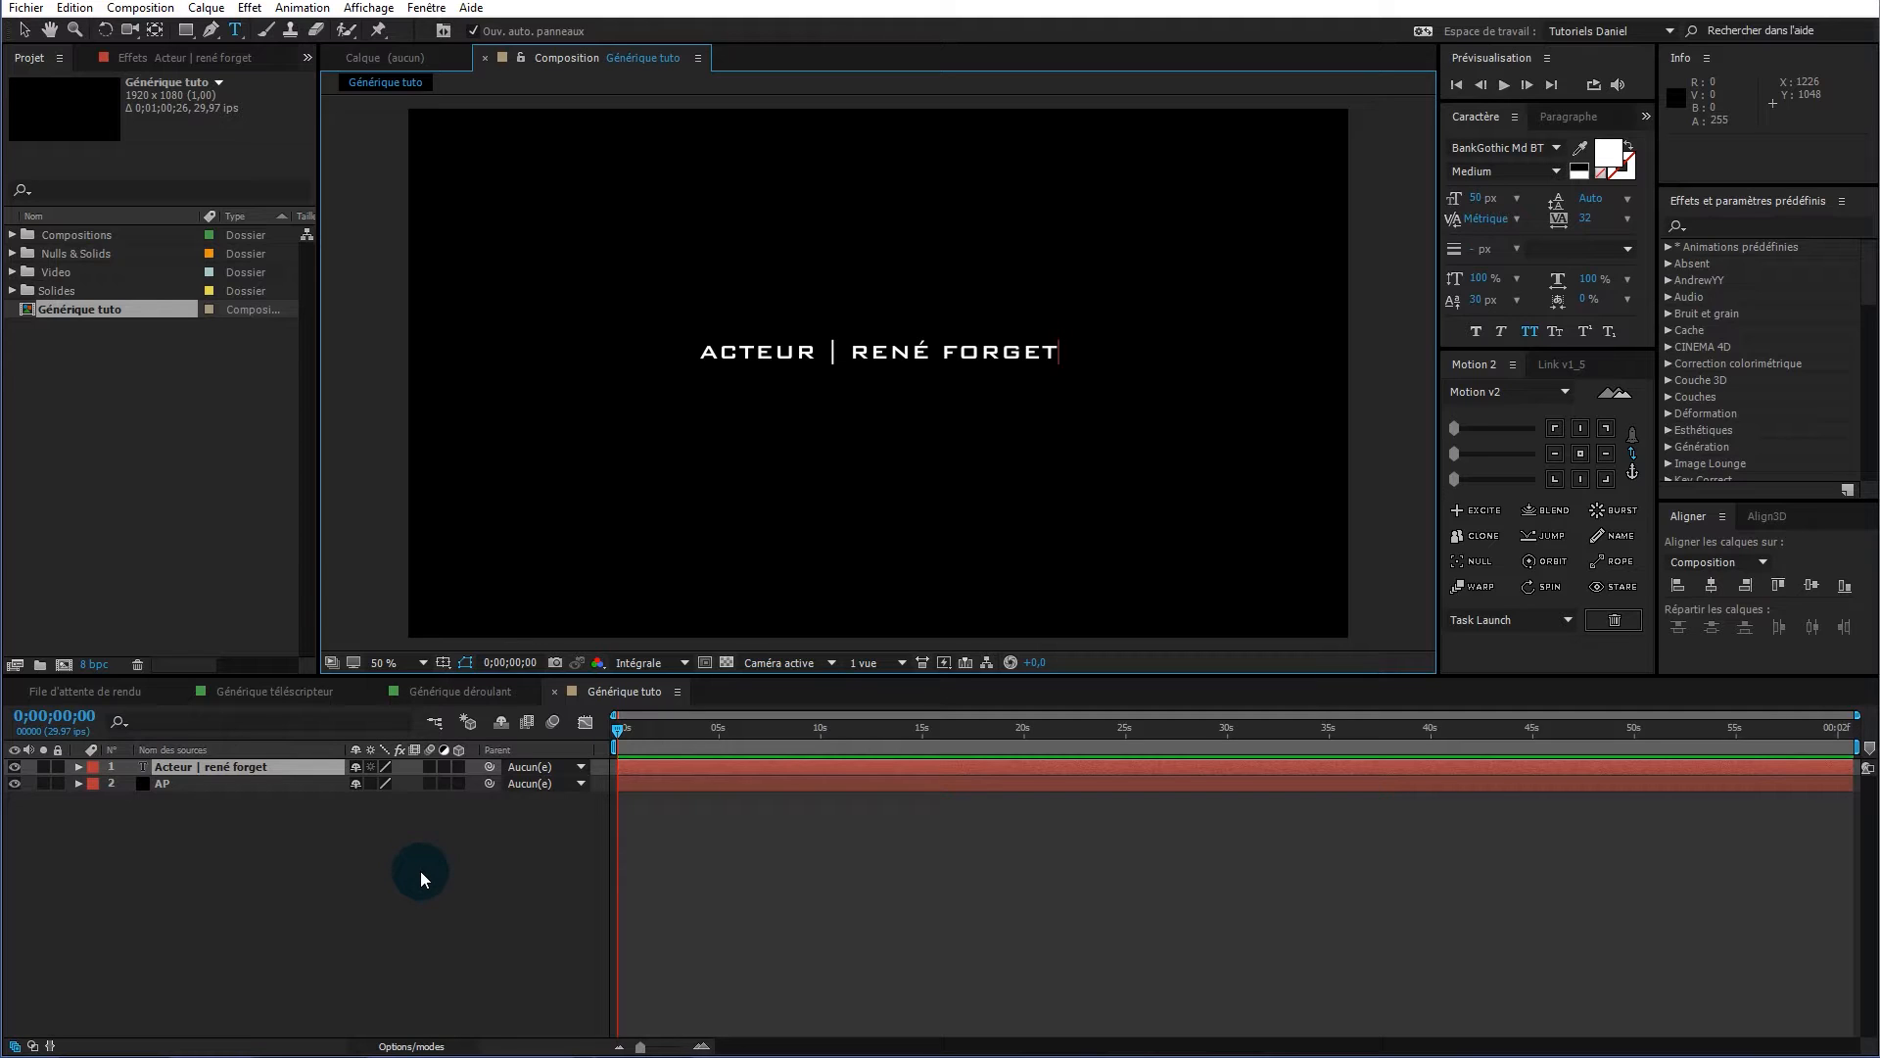
{"action": "left_click", "coordinate": [286, 766]}
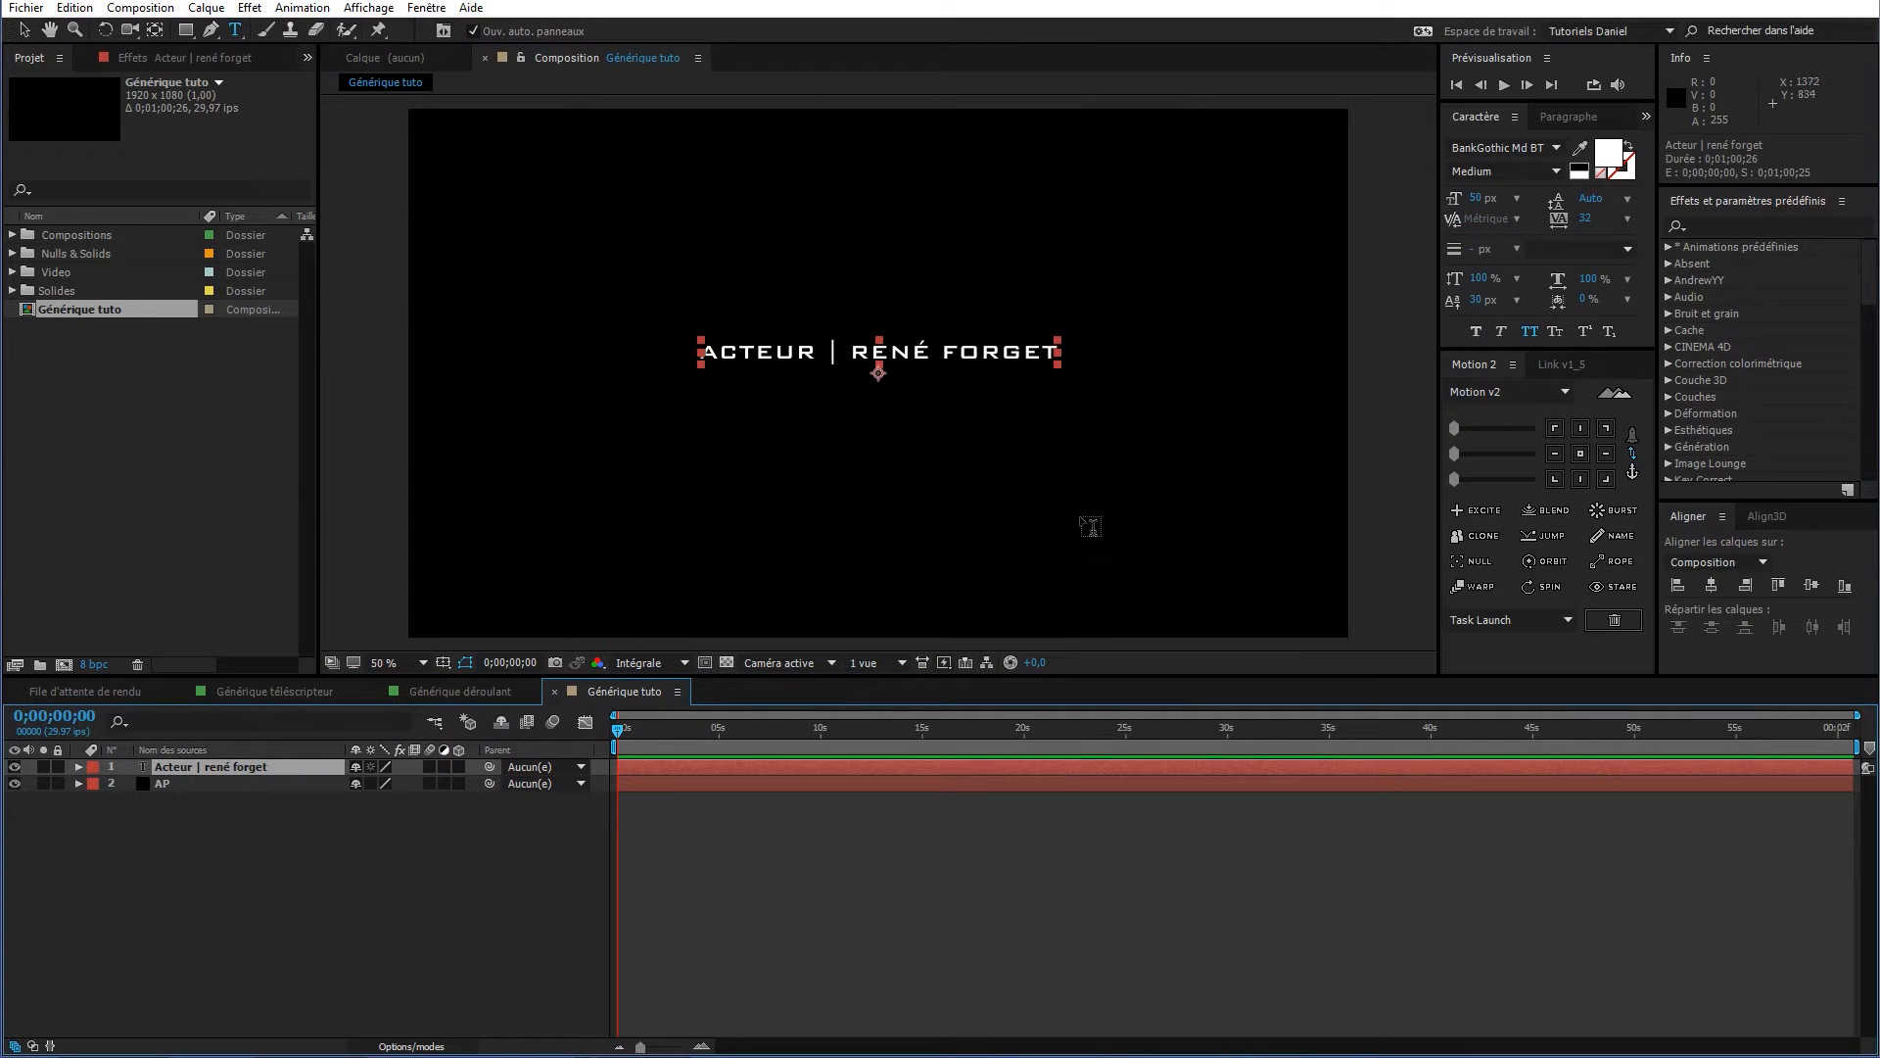
{"action": "left_click", "coordinate": [290, 764]}
Move the text layer's anchor point up about 41.5 px onto the lettering
{"action": "left_click", "coordinate": [868, 349]}
{"action": "scroll", "coordinate": [888, 354], "scroll_direction": "up", "scroll_amount": 2}
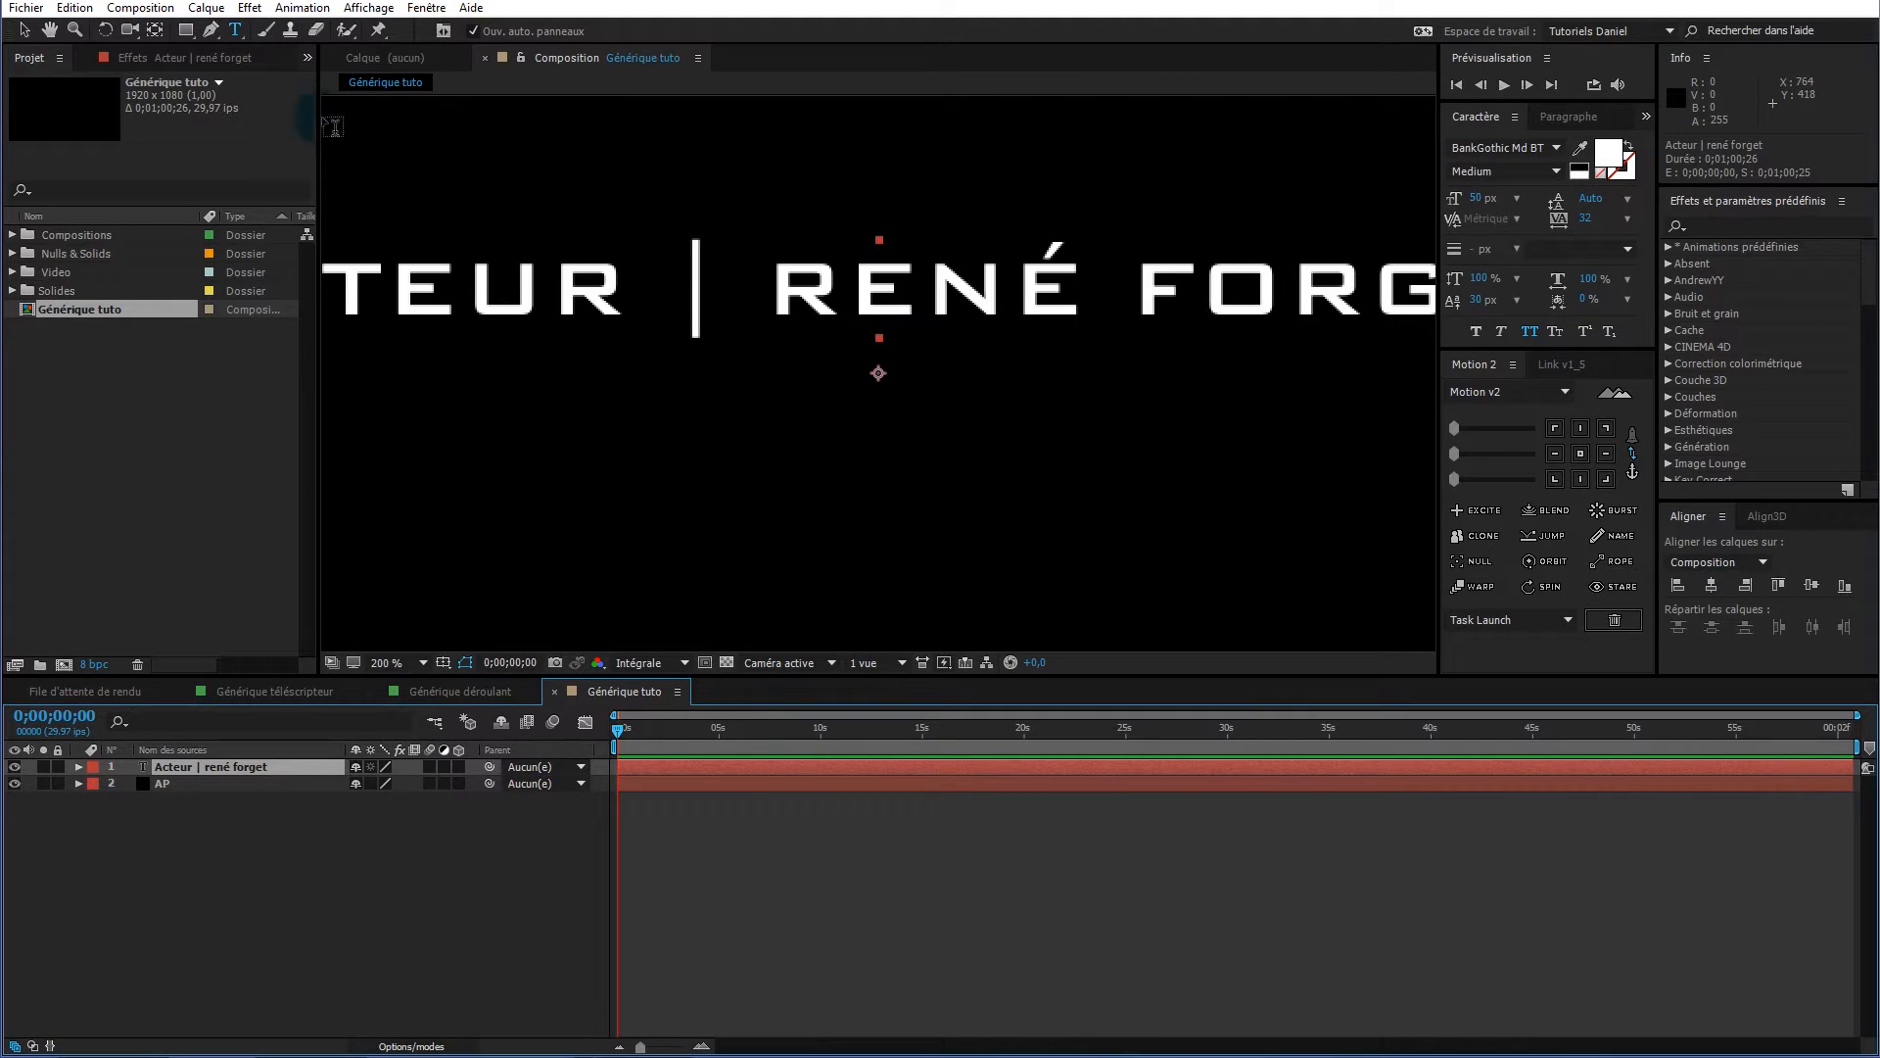
{"action": "left_click", "coordinate": [153, 32]}
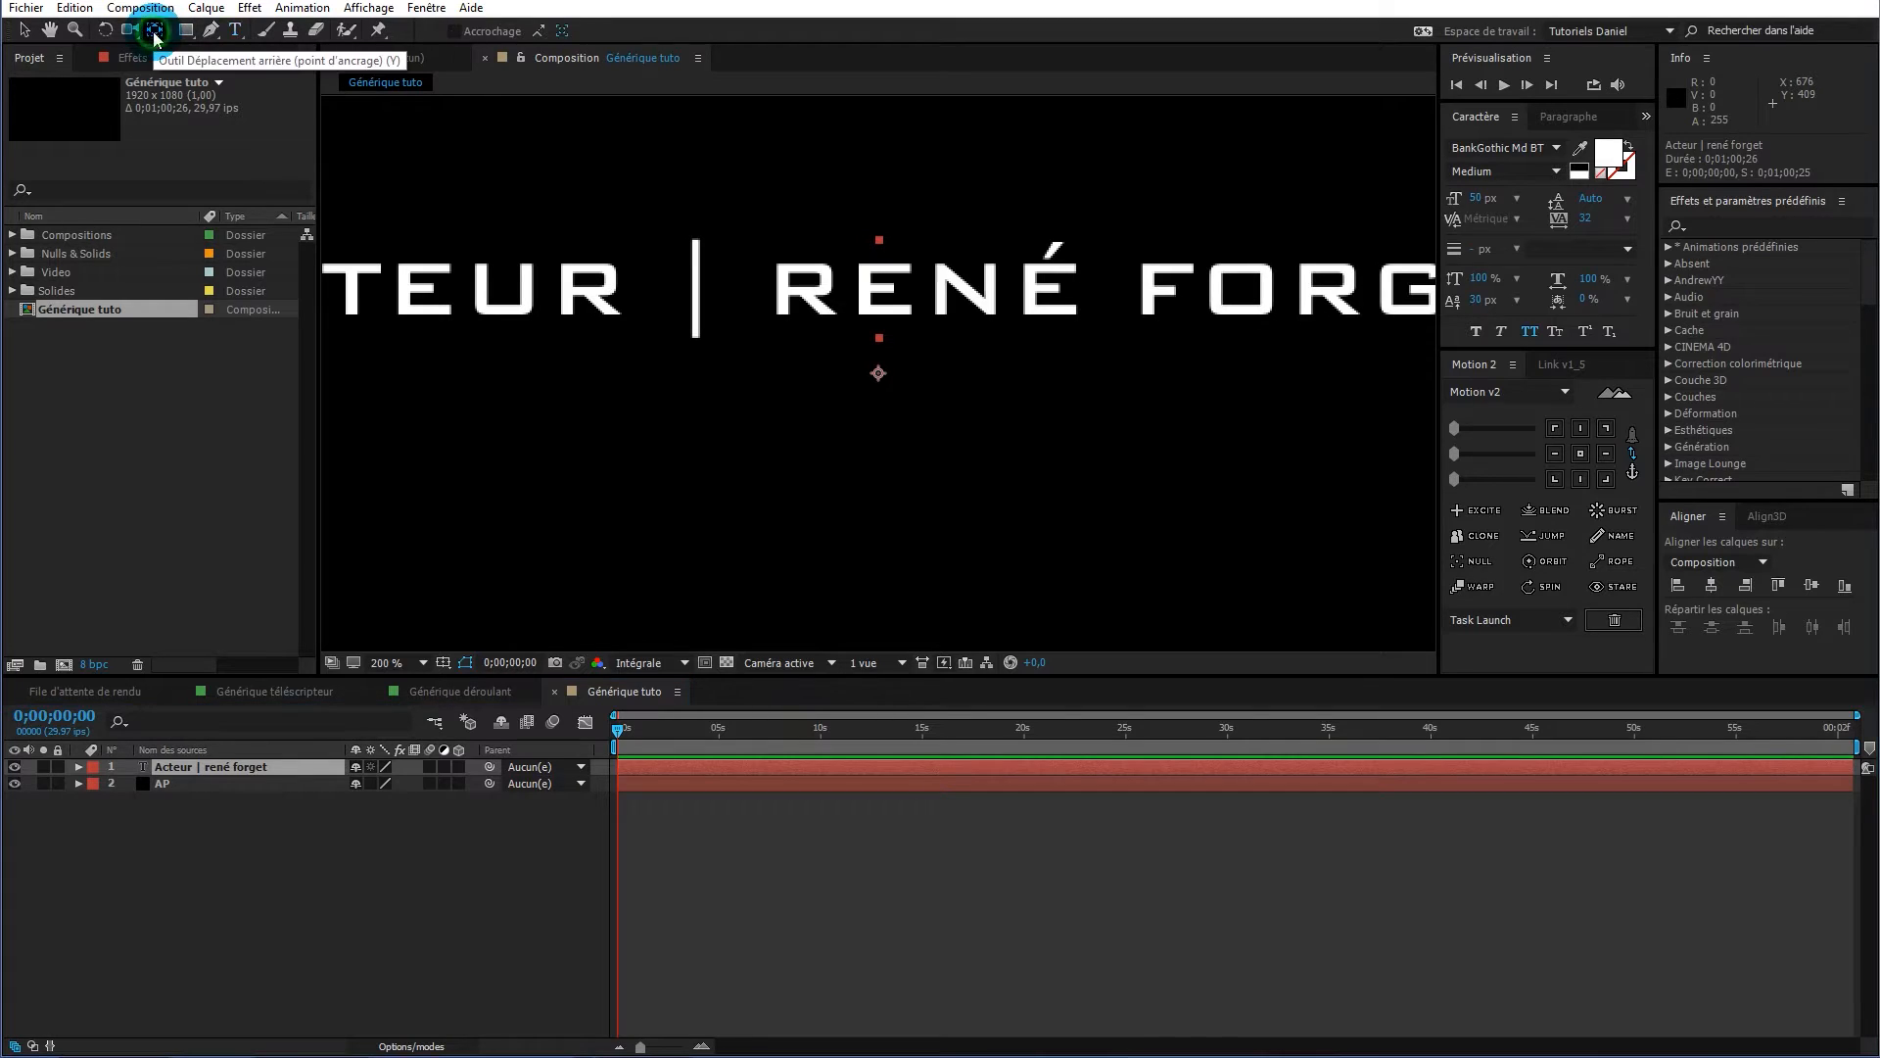
{"action": "left_click_drag", "start_coordinate": [878, 375], "coordinate": [879, 289]}
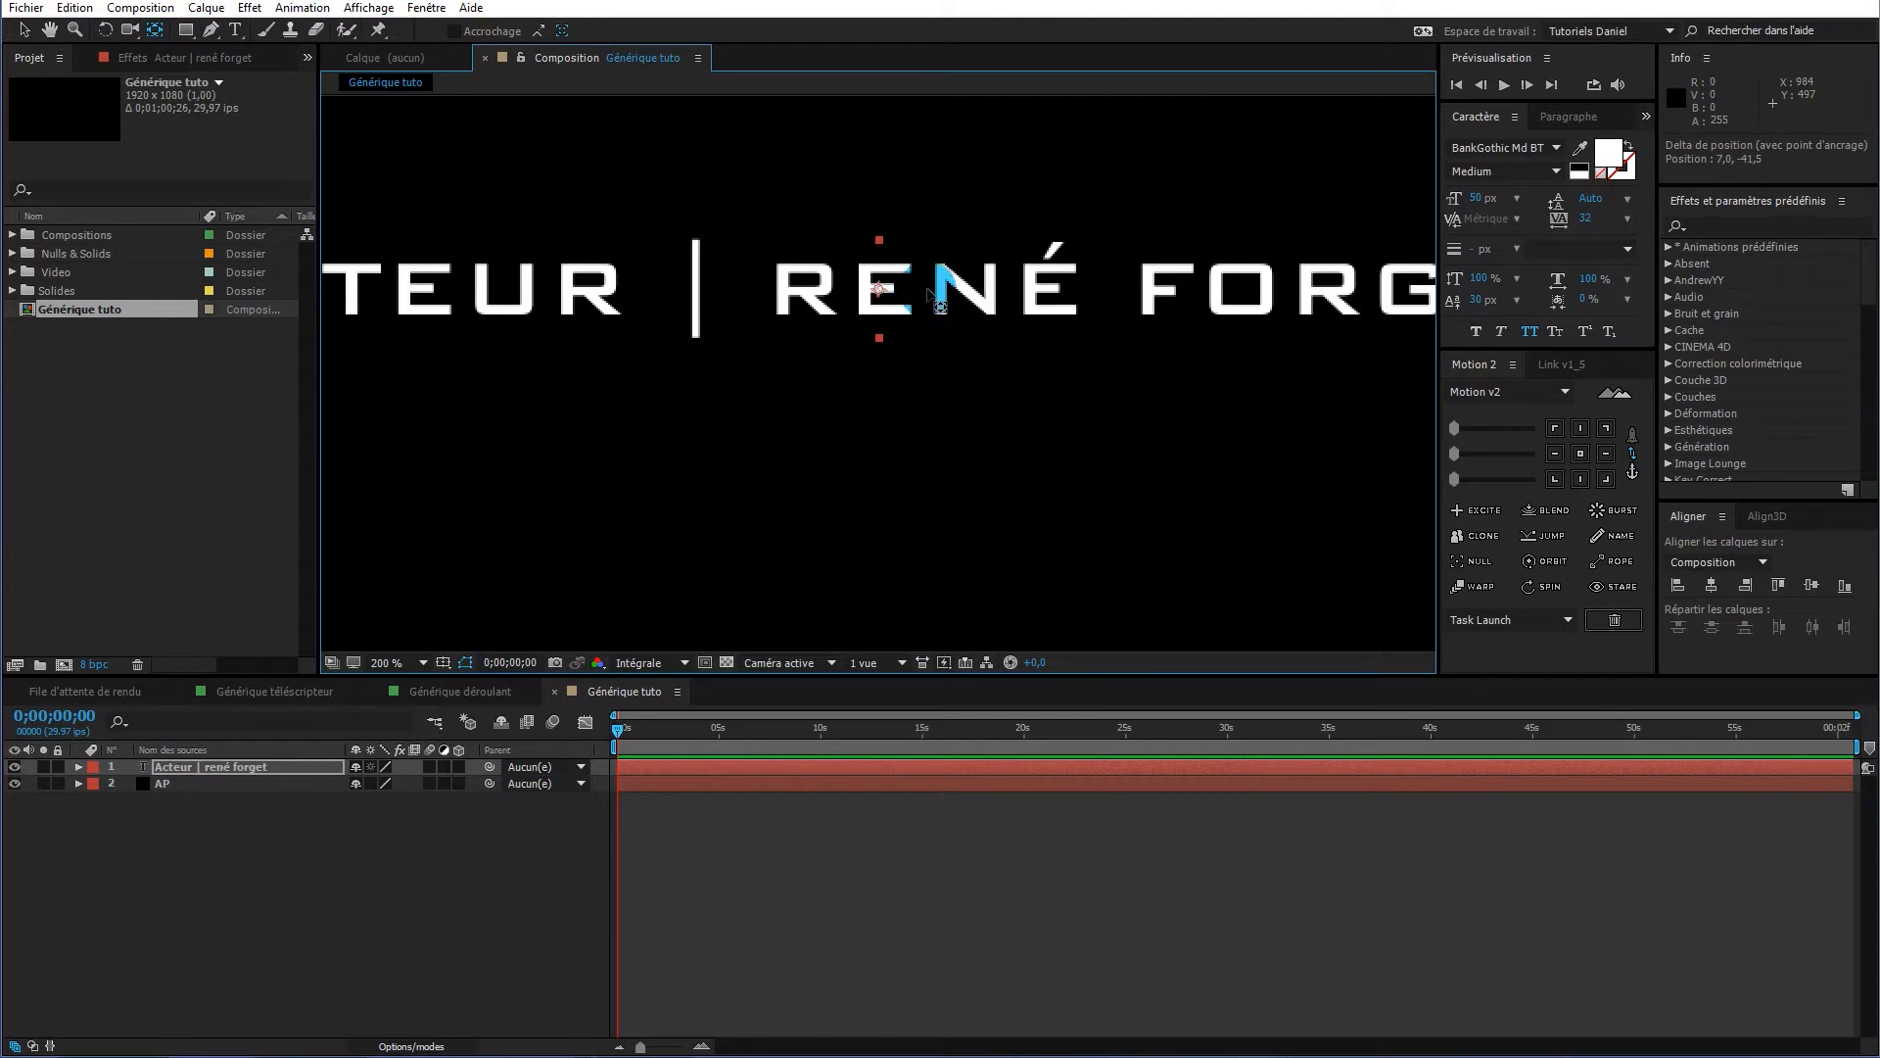
{"action": "key", "text": "comma"}
{"action": "key", "text": "comma"}
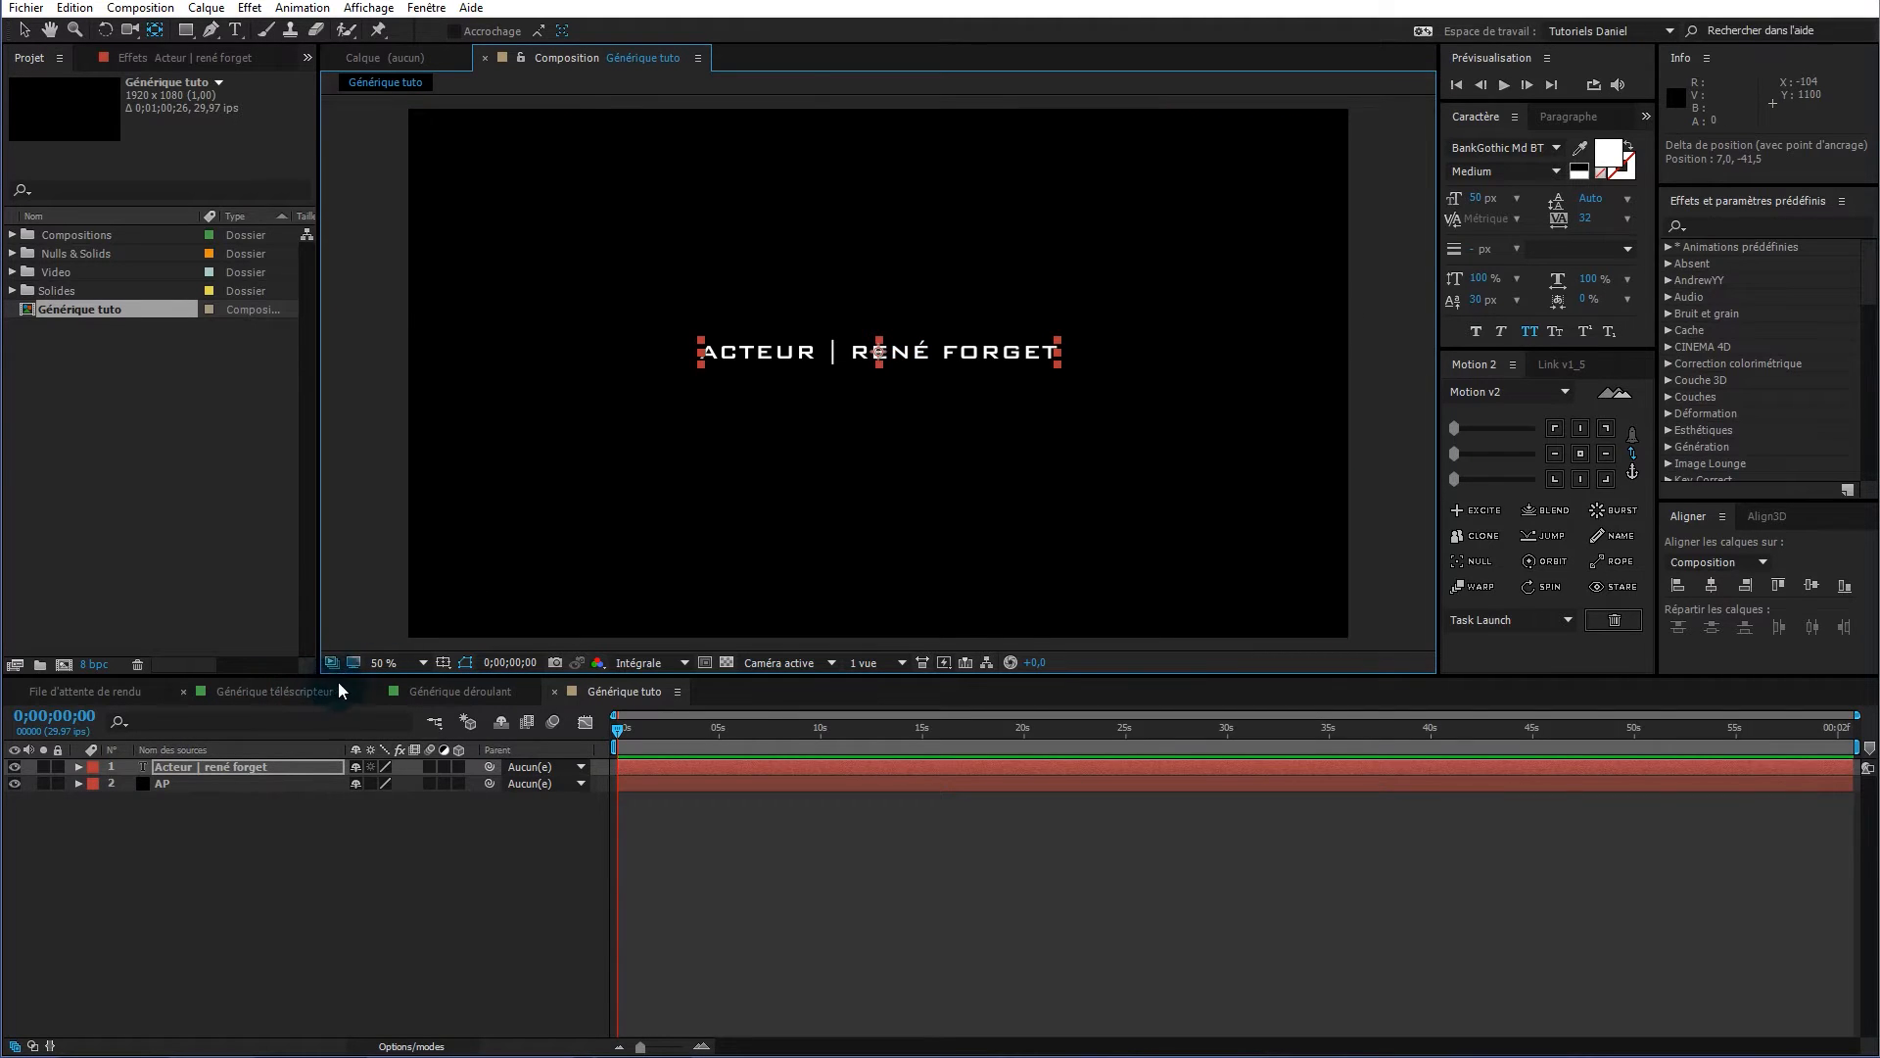
Turn on title/action-safe guides, centre the credit horizontally and drag it to the frame's bottom
{"action": "key", "text": "v"}
{"action": "left_click", "coordinate": [444, 662]}
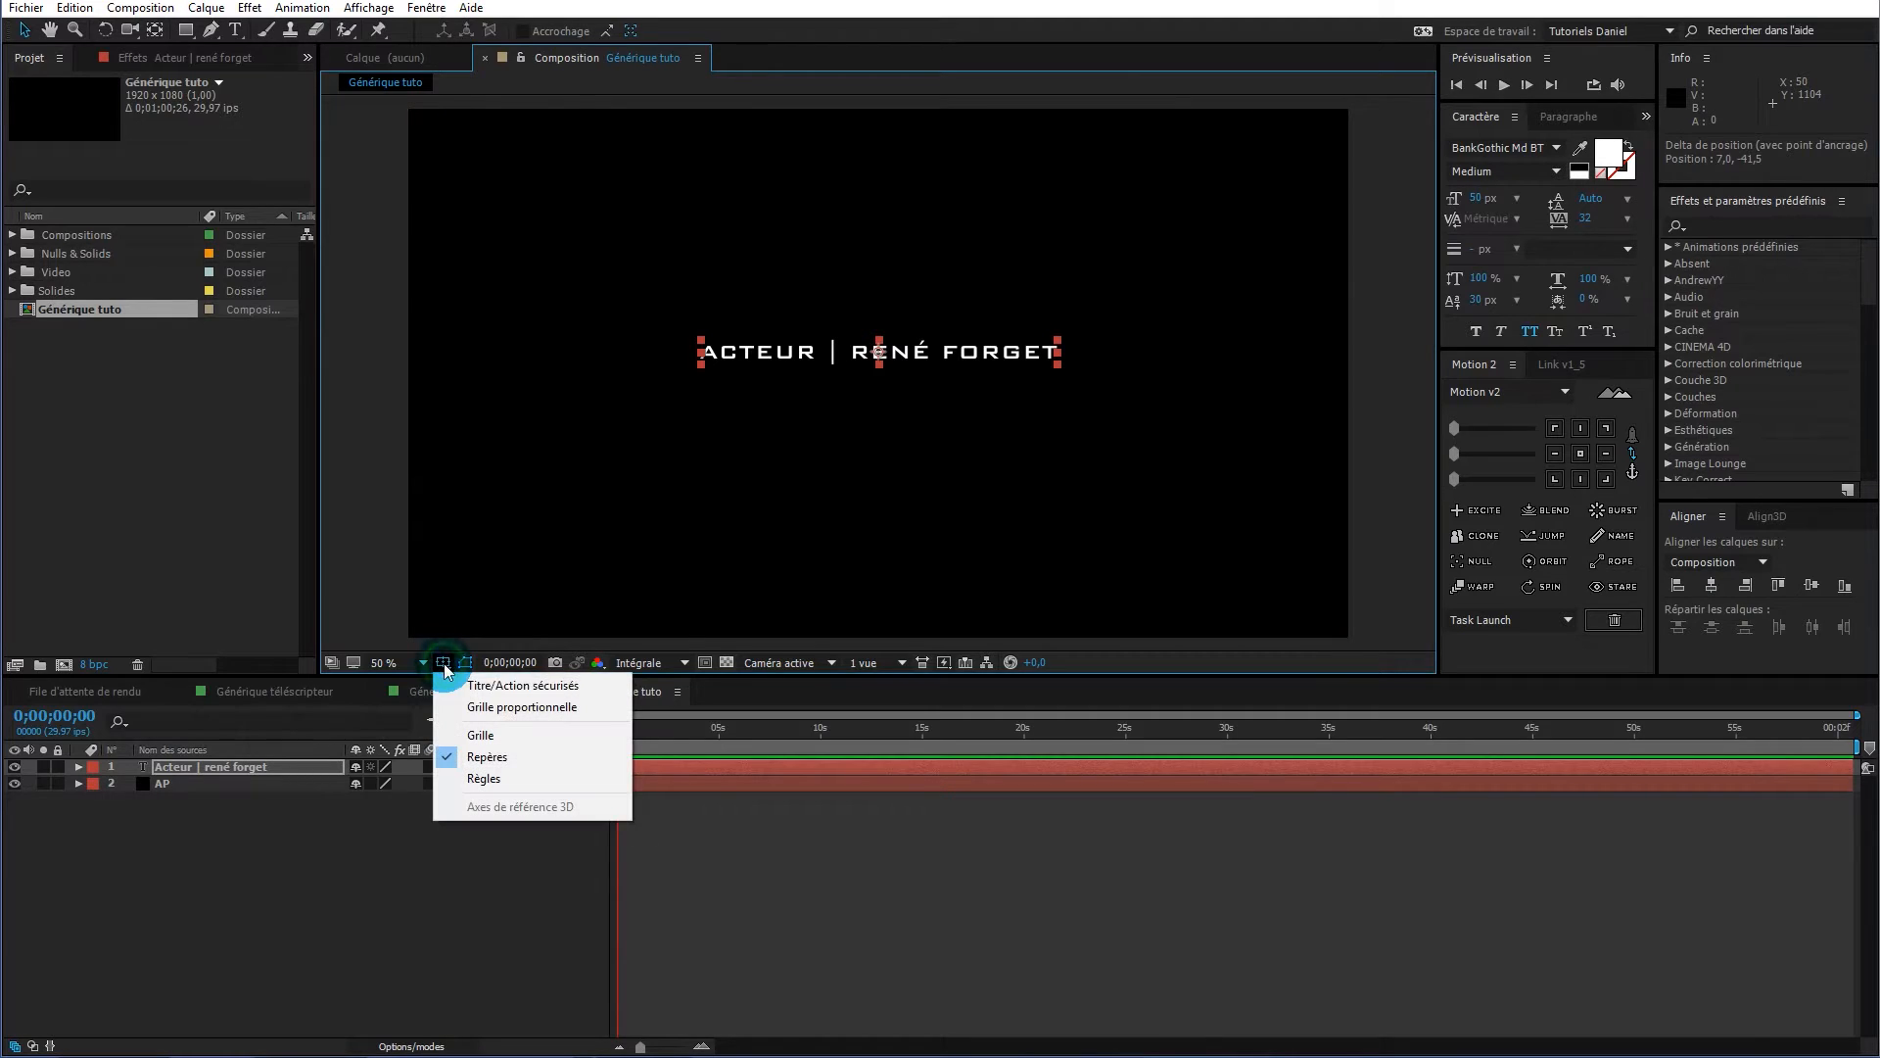
{"action": "left_click", "coordinate": [536, 686]}
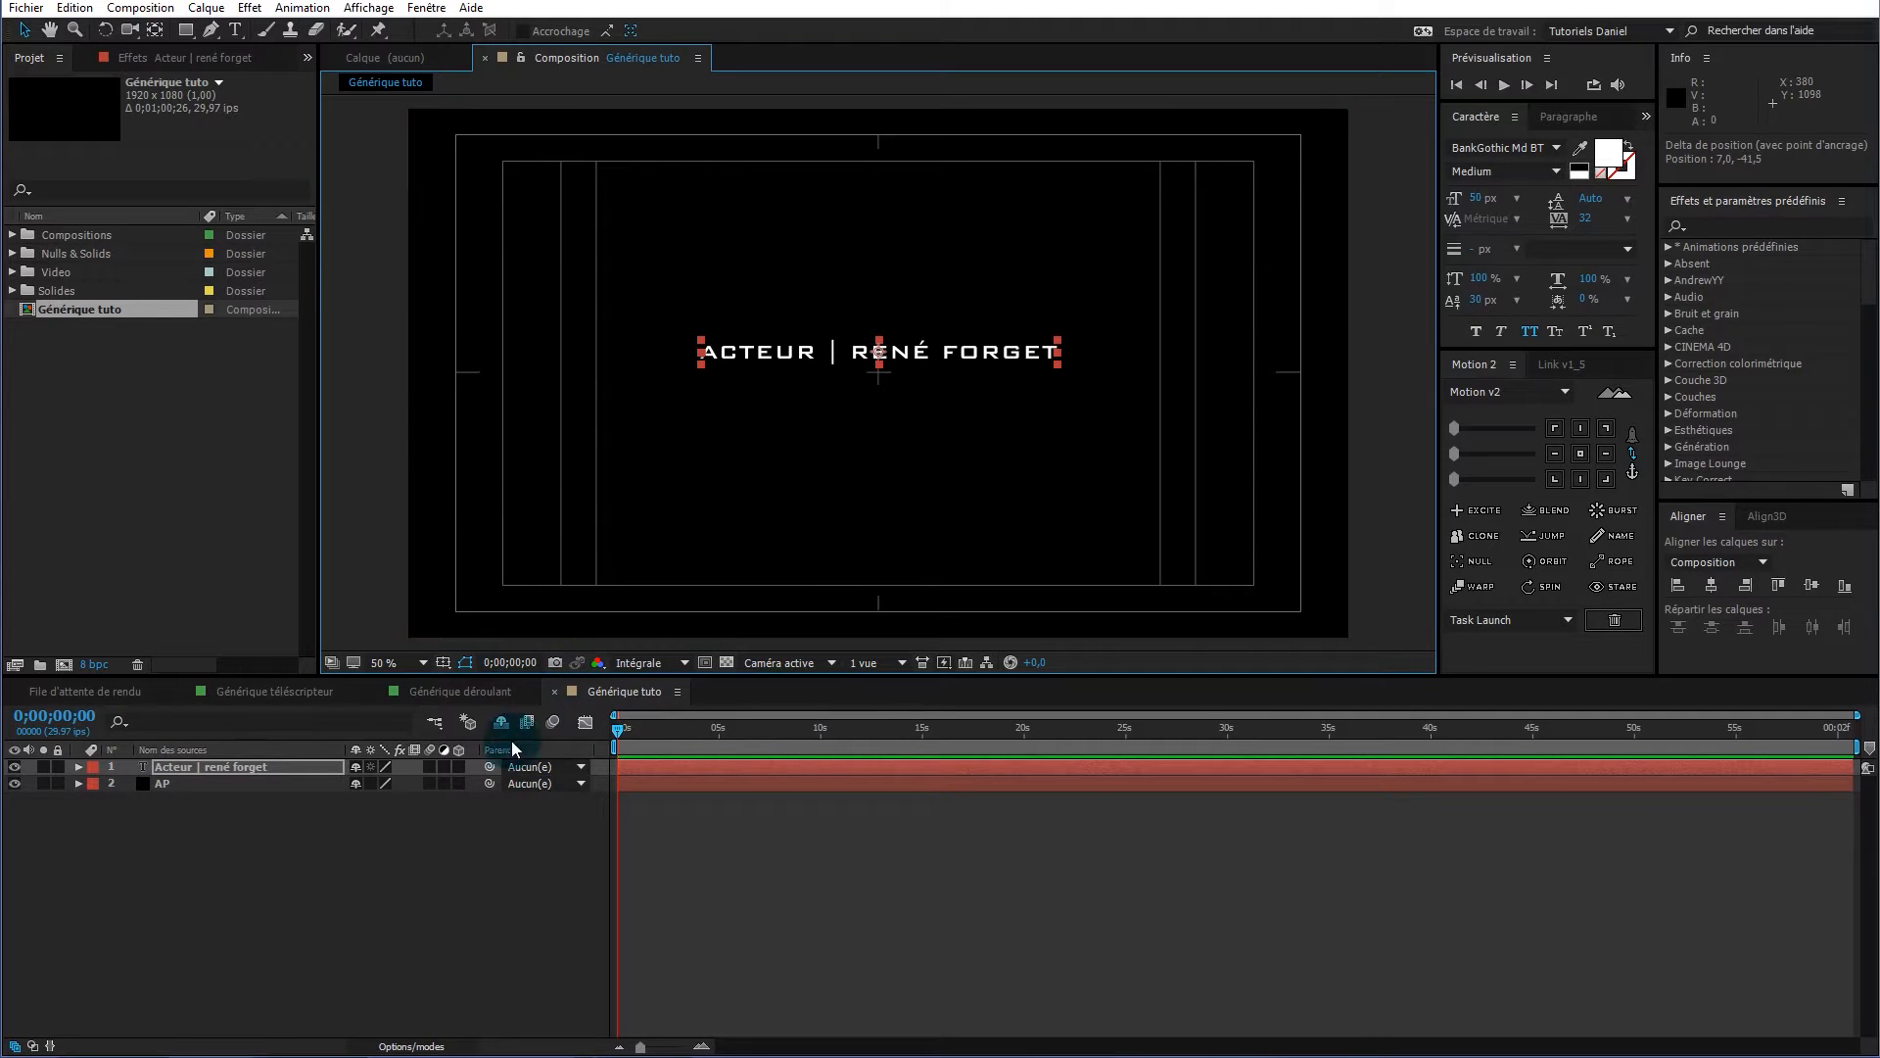
{"action": "left_click", "coordinate": [1714, 586]}
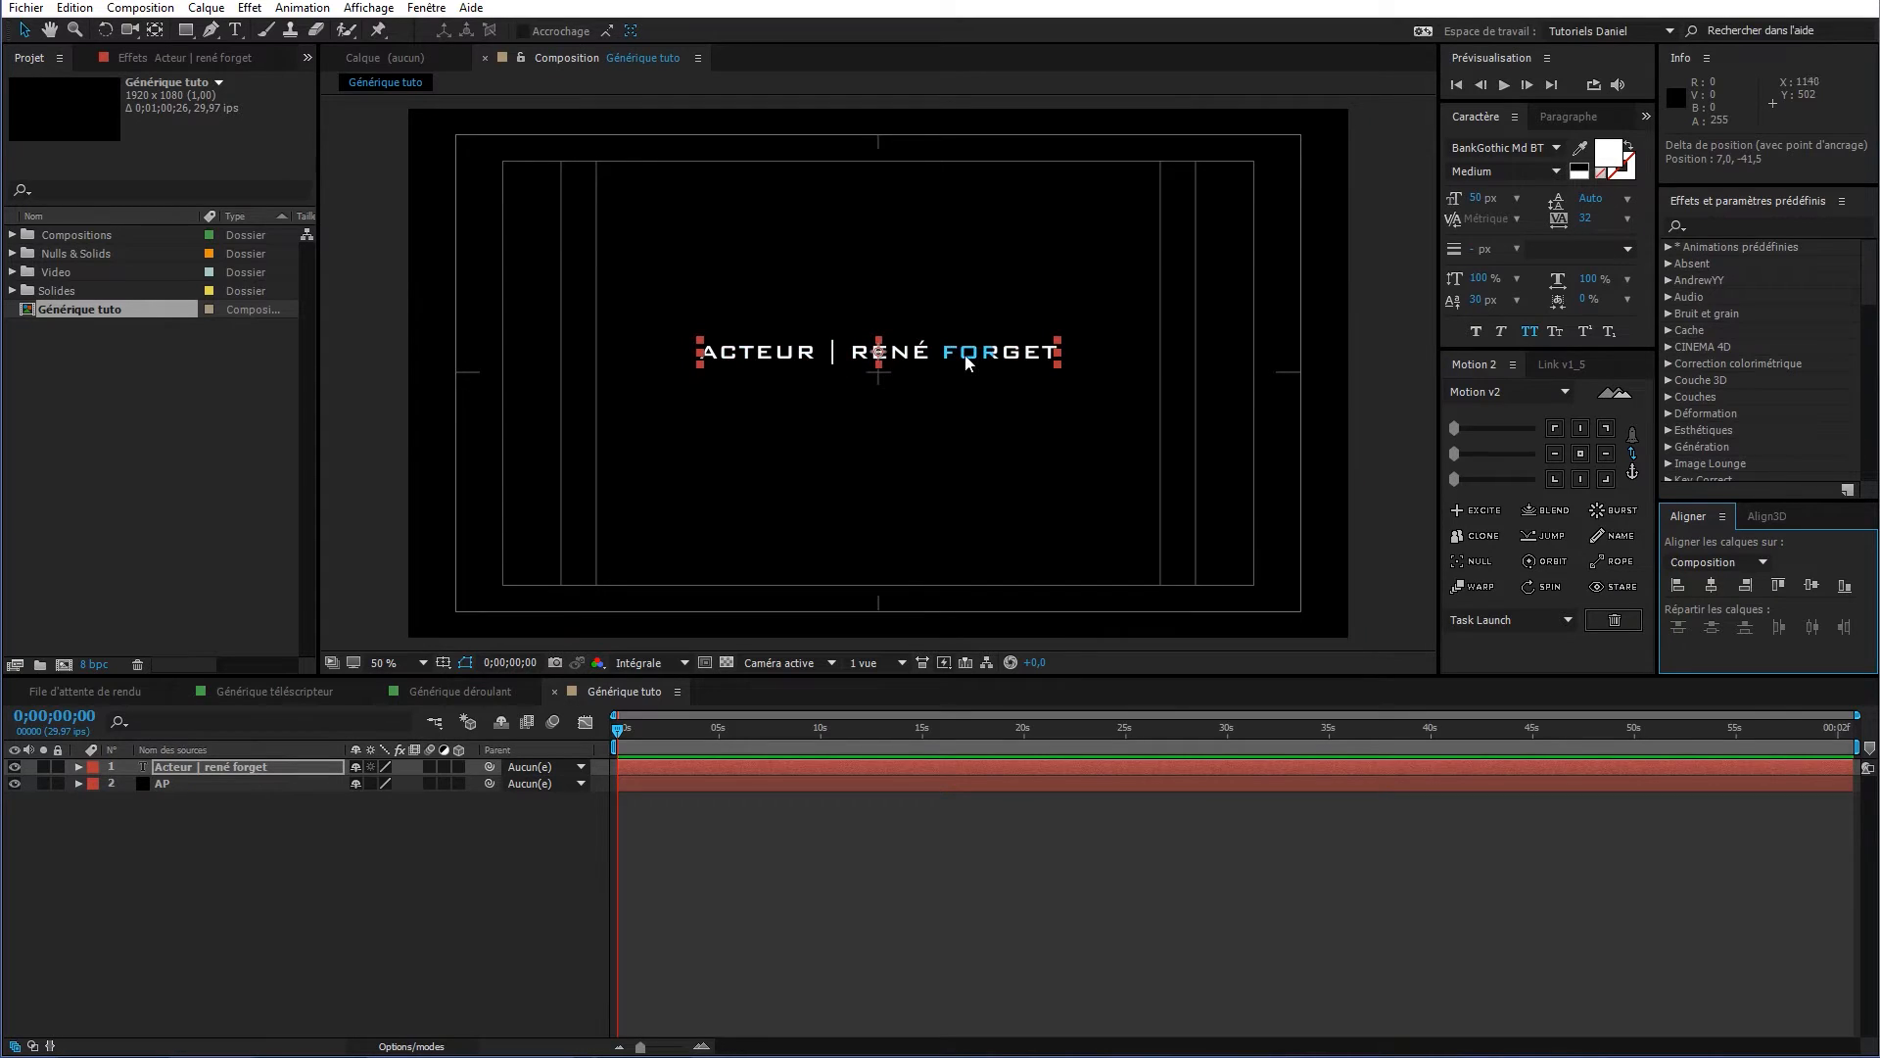
{"action": "left_click_drag", "start_coordinate": [964, 361], "coordinate": [966, 582]}
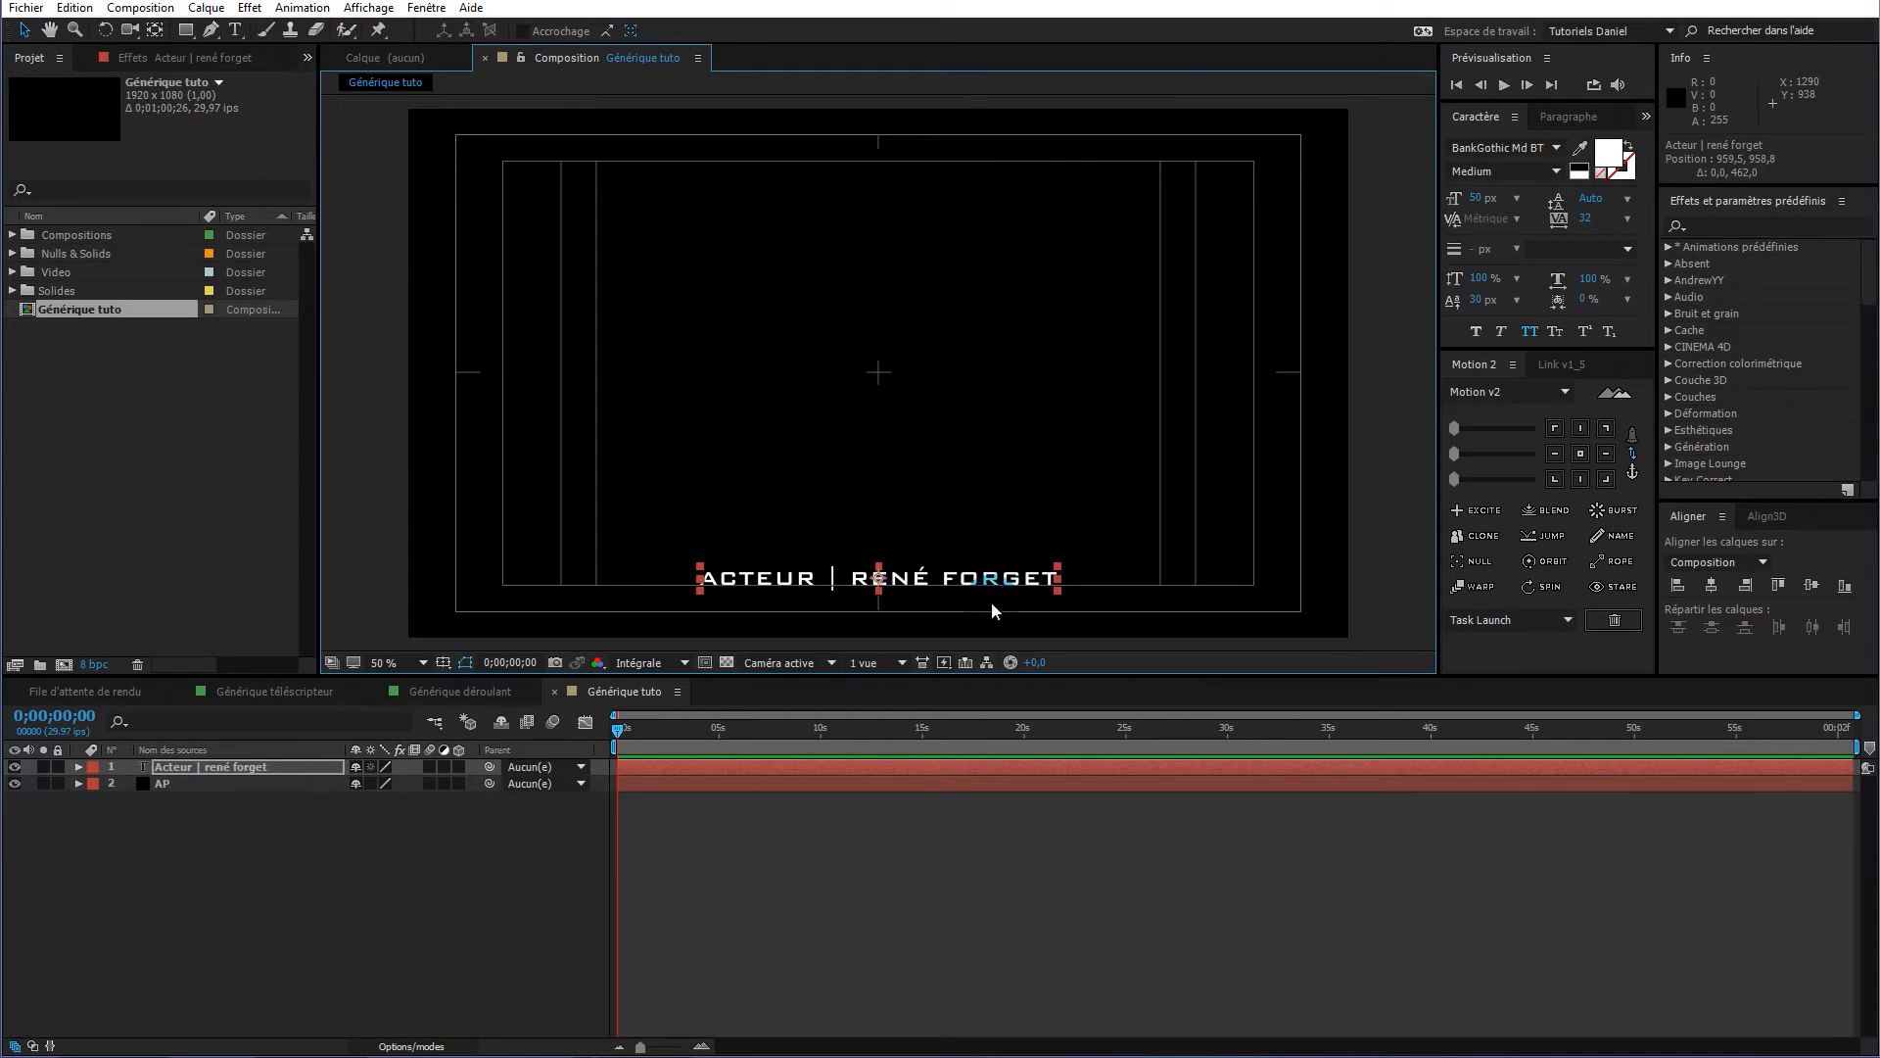
Leave the credit layer name unchanged and move the current time to about 11 seconds
{"action": "double_click", "coordinate": [260, 767]}
{"action": "key", "text": "Return"}
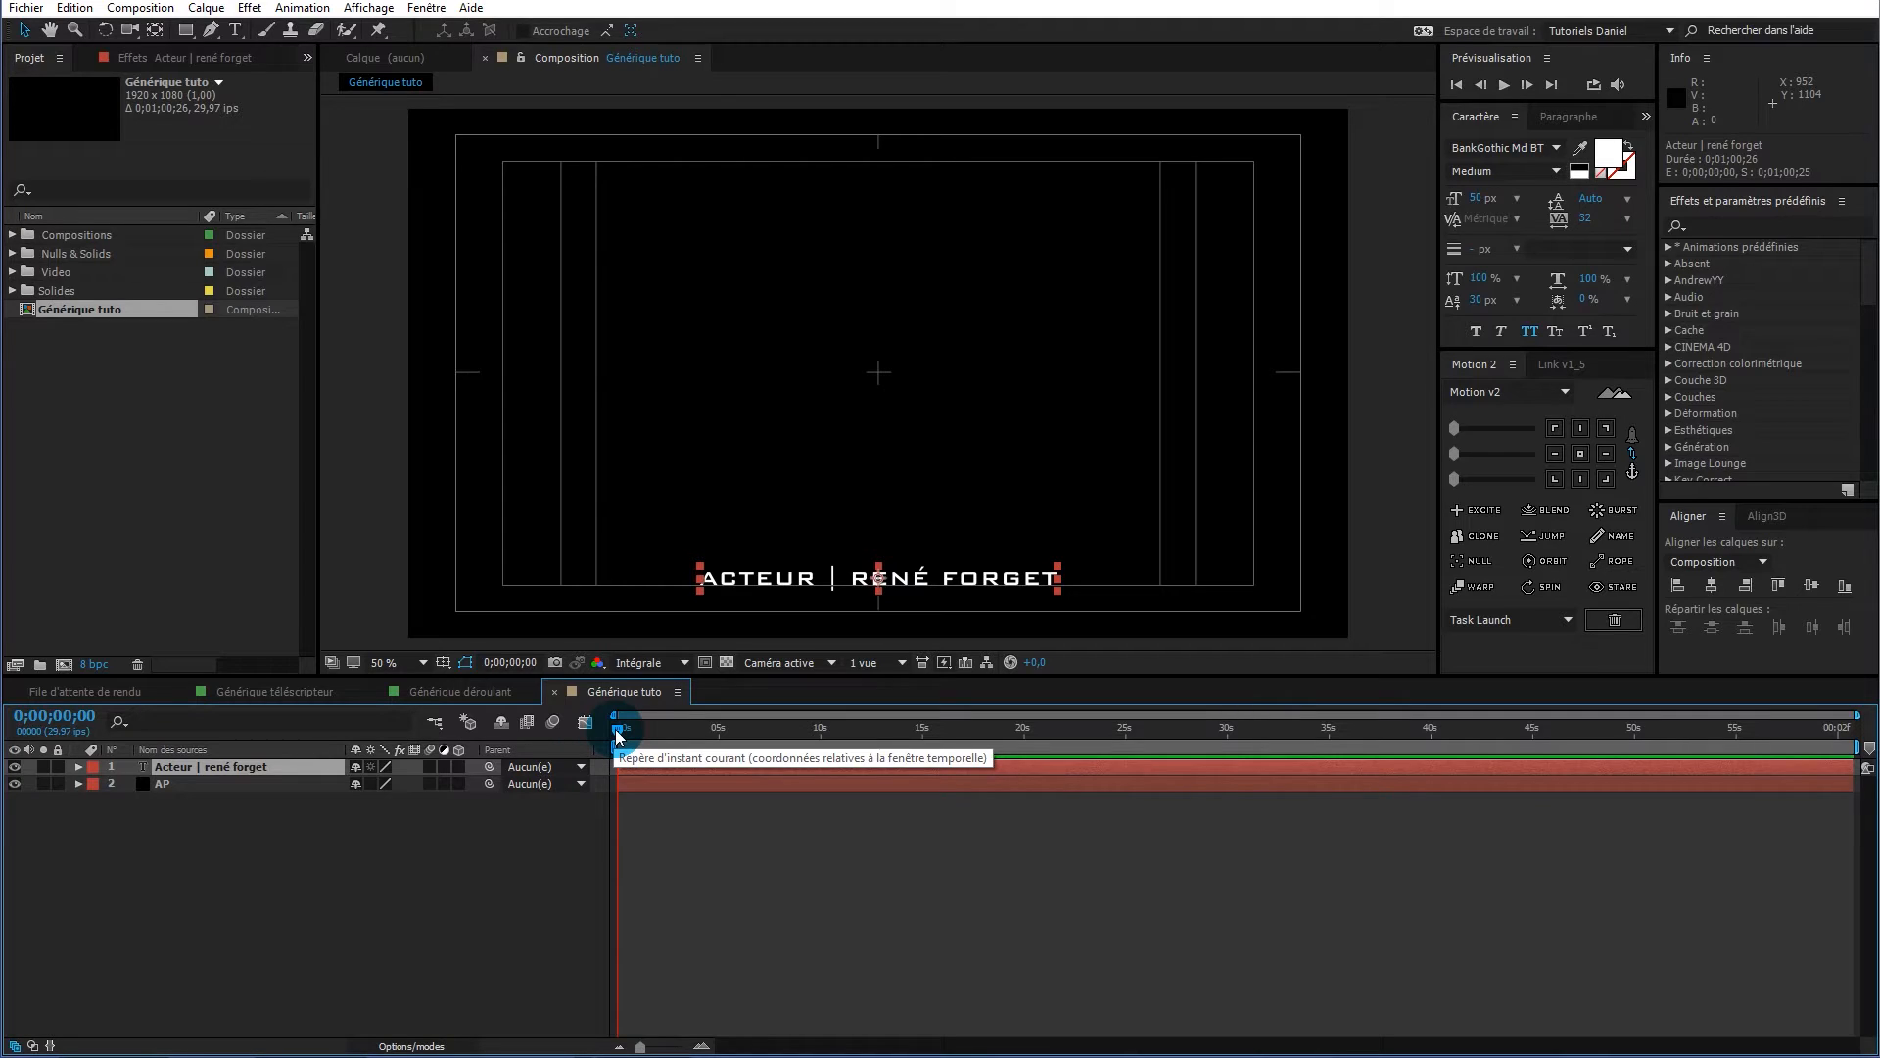
{"action": "left_click_drag", "start_coordinate": [618, 737], "coordinate": [927, 747]}
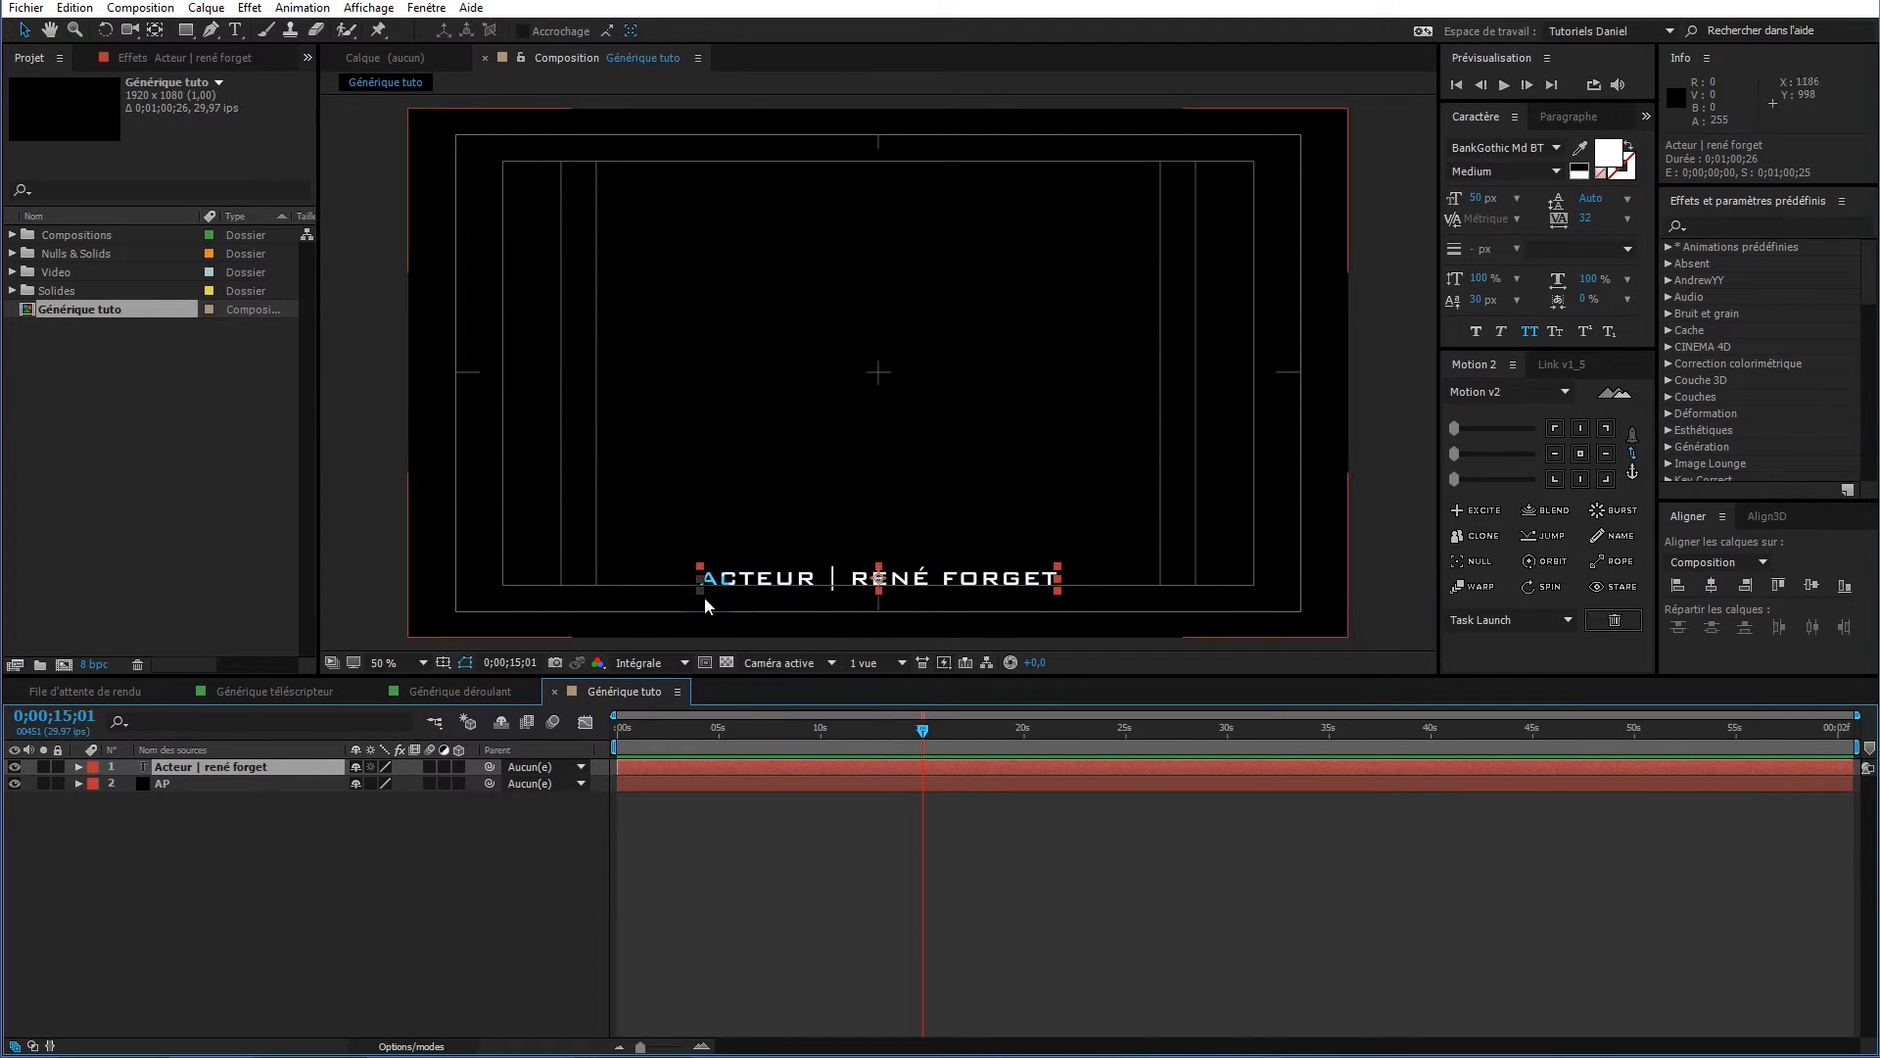
Trim the credit layer to end at 0;00;15;00, deleting the split-off copy
{"action": "left_click", "coordinate": [642, 736]}
{"action": "left_click", "coordinate": [907, 722]}
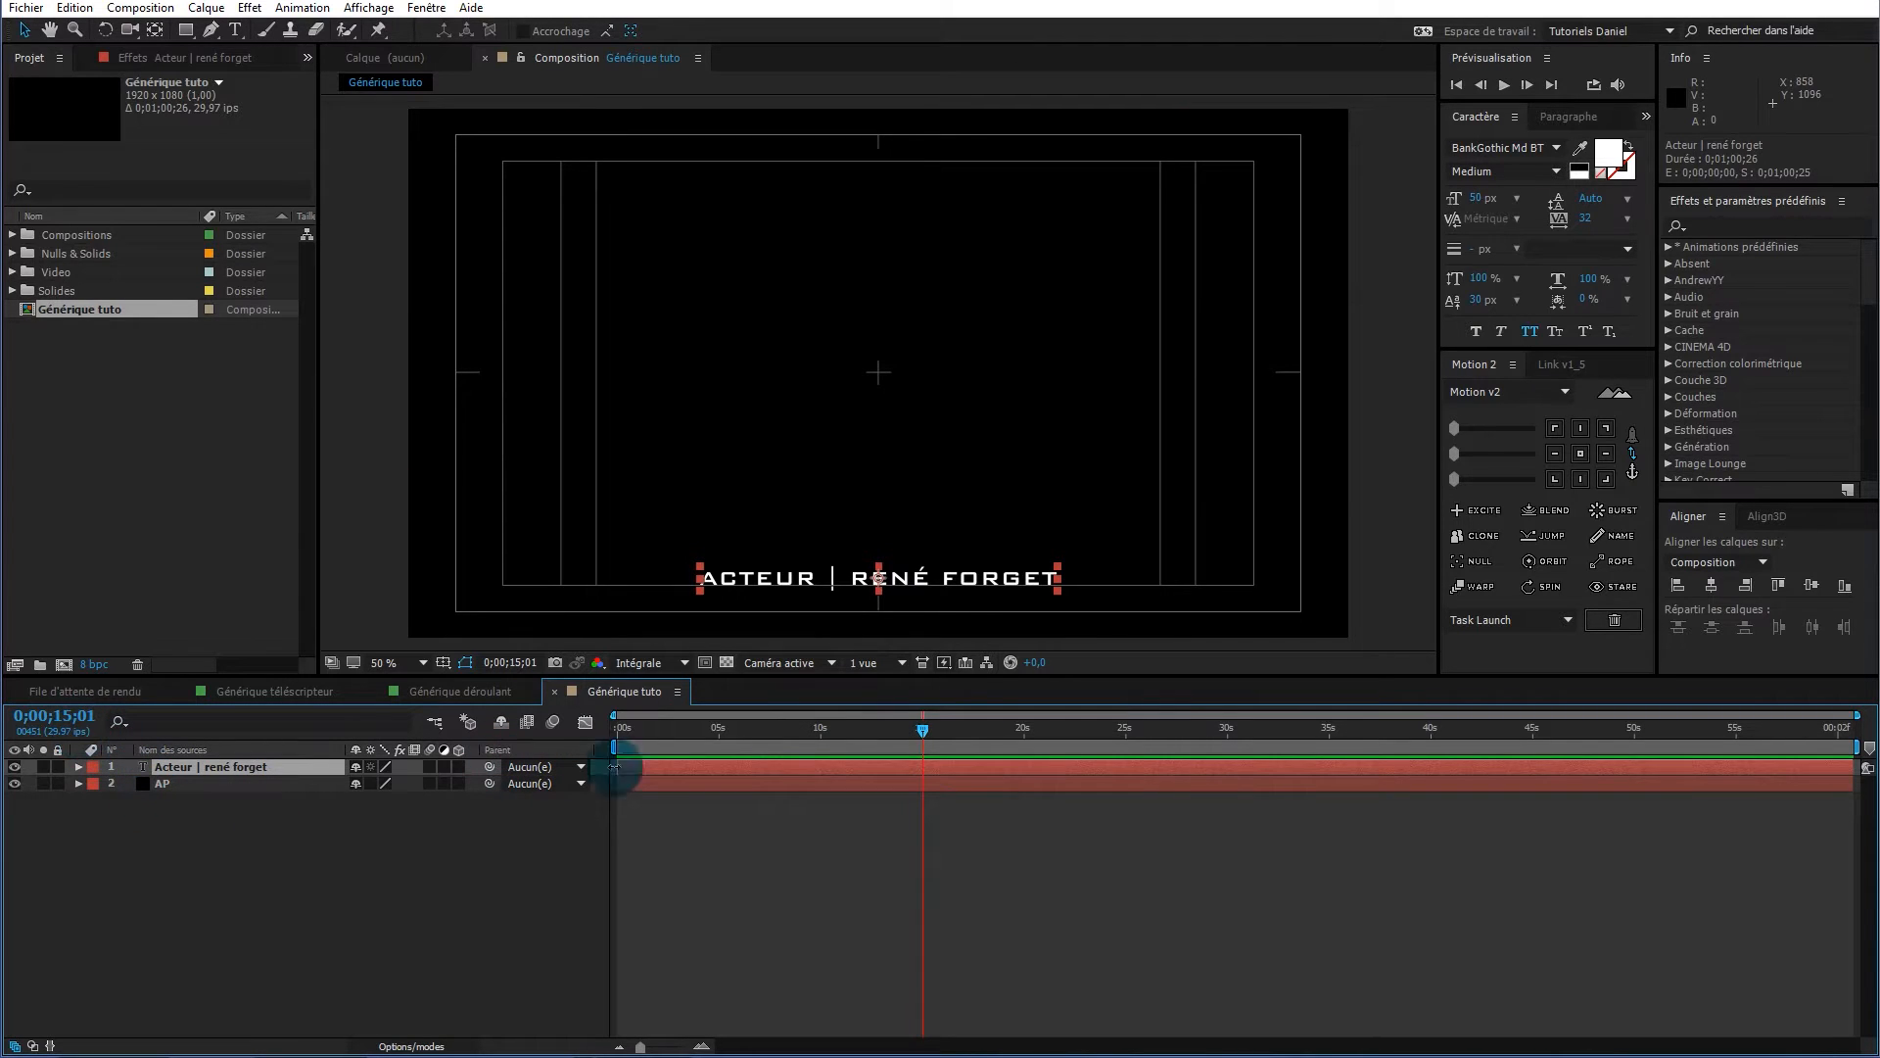
{"action": "left_click", "coordinate": [921, 742]}
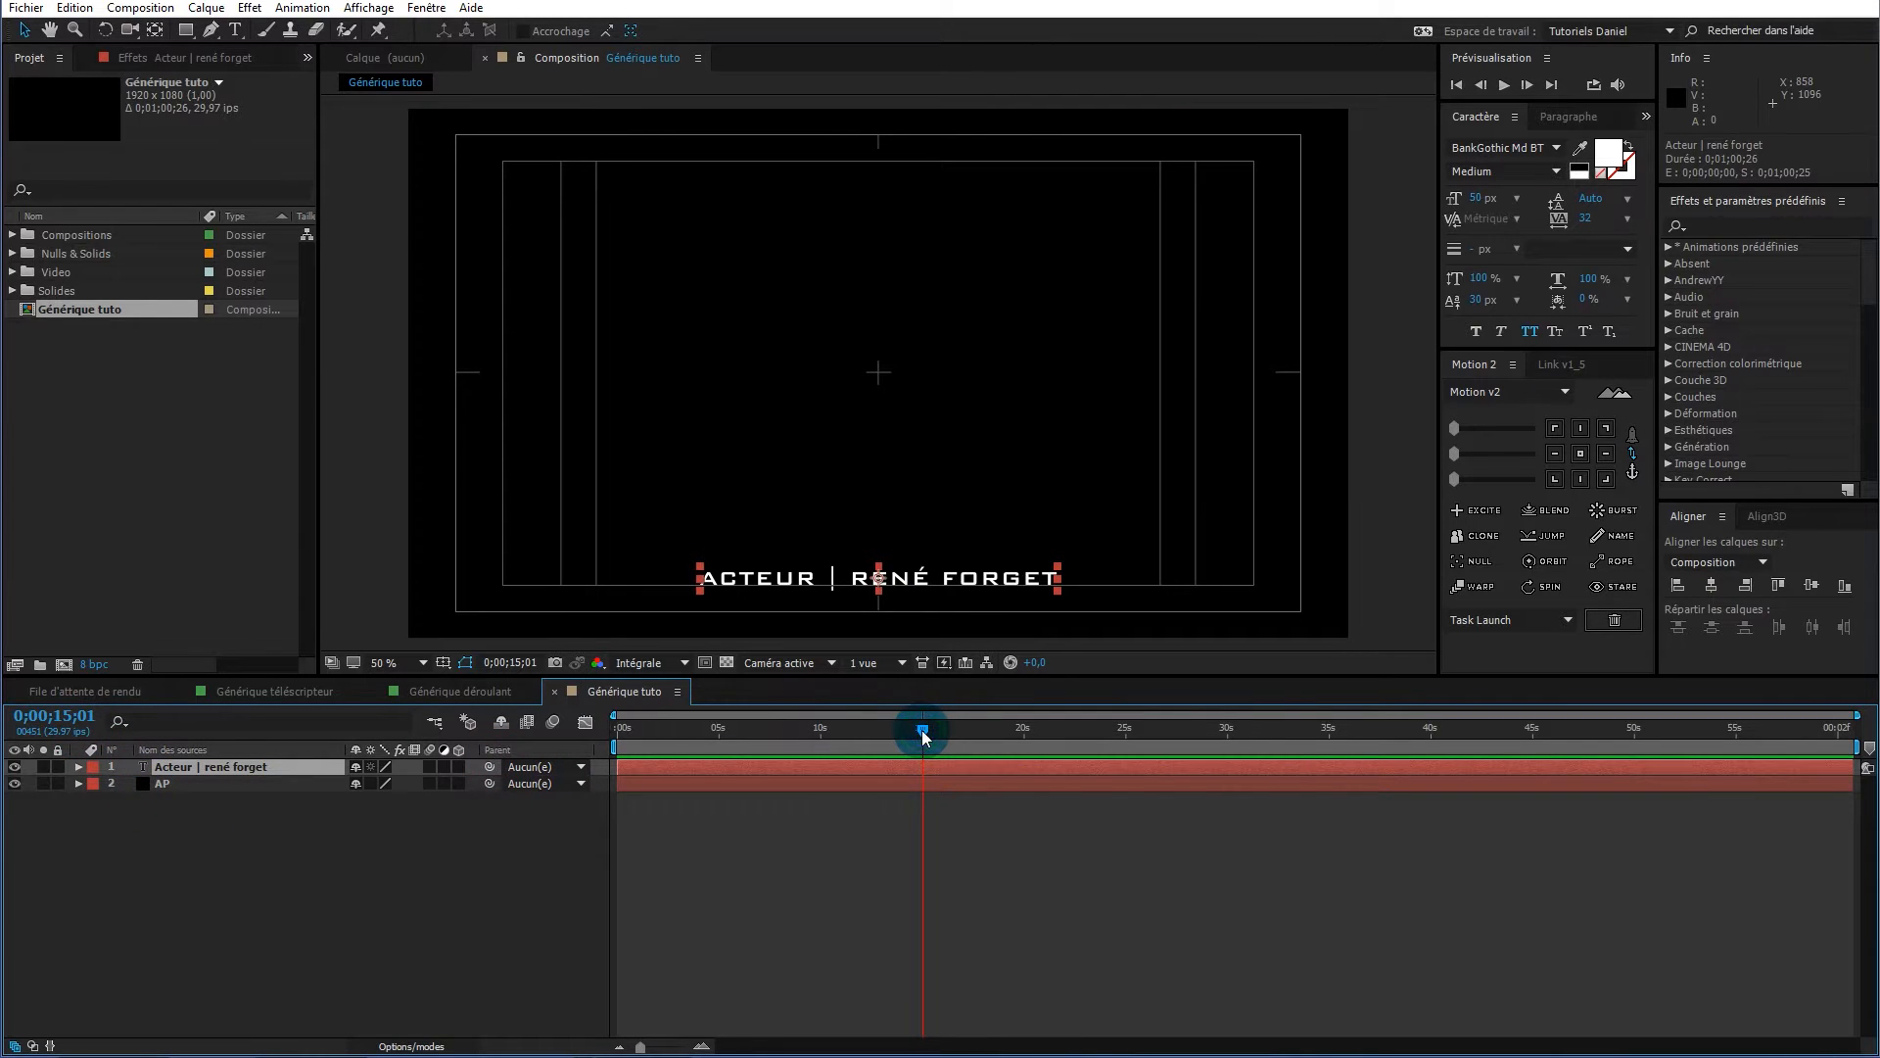
{"action": "left_click", "coordinate": [371, 781]}
{"action": "left_click", "coordinate": [59, 723]}
{"action": "type", "text": "15"}
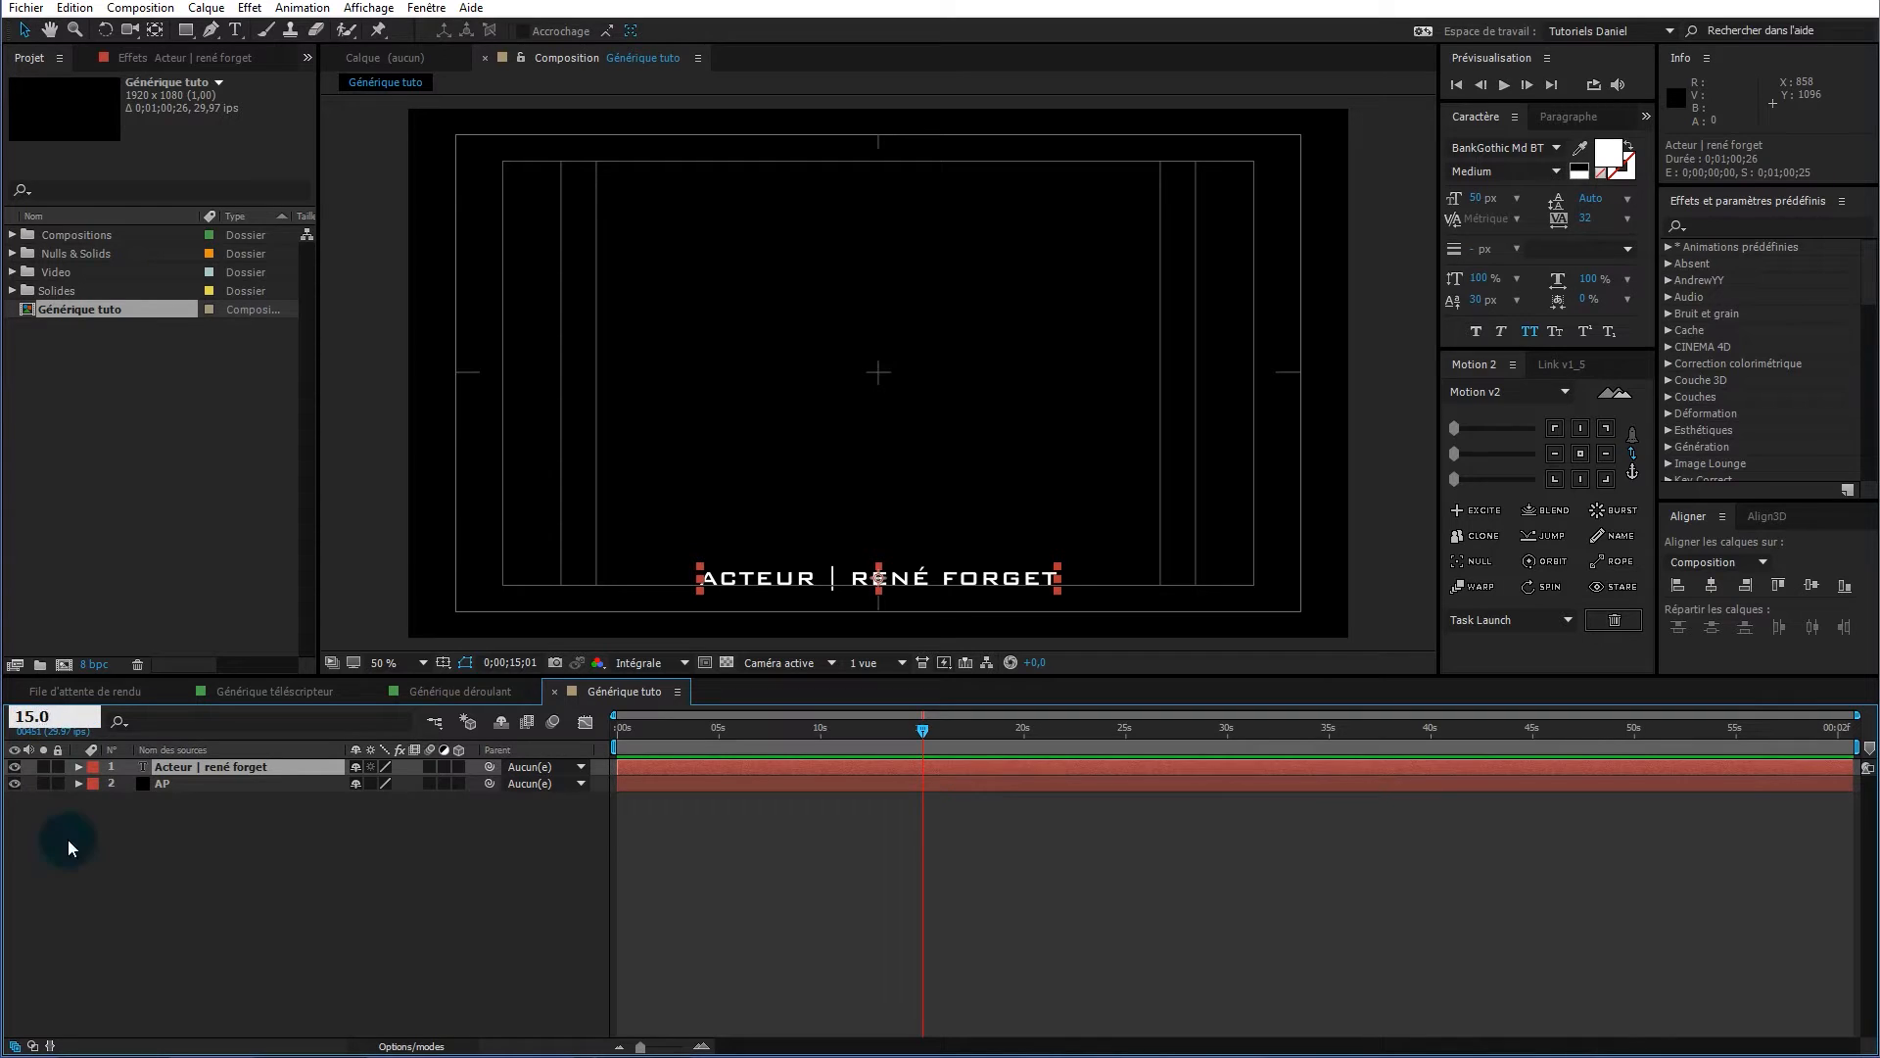
{"action": "key", "text": "Return"}
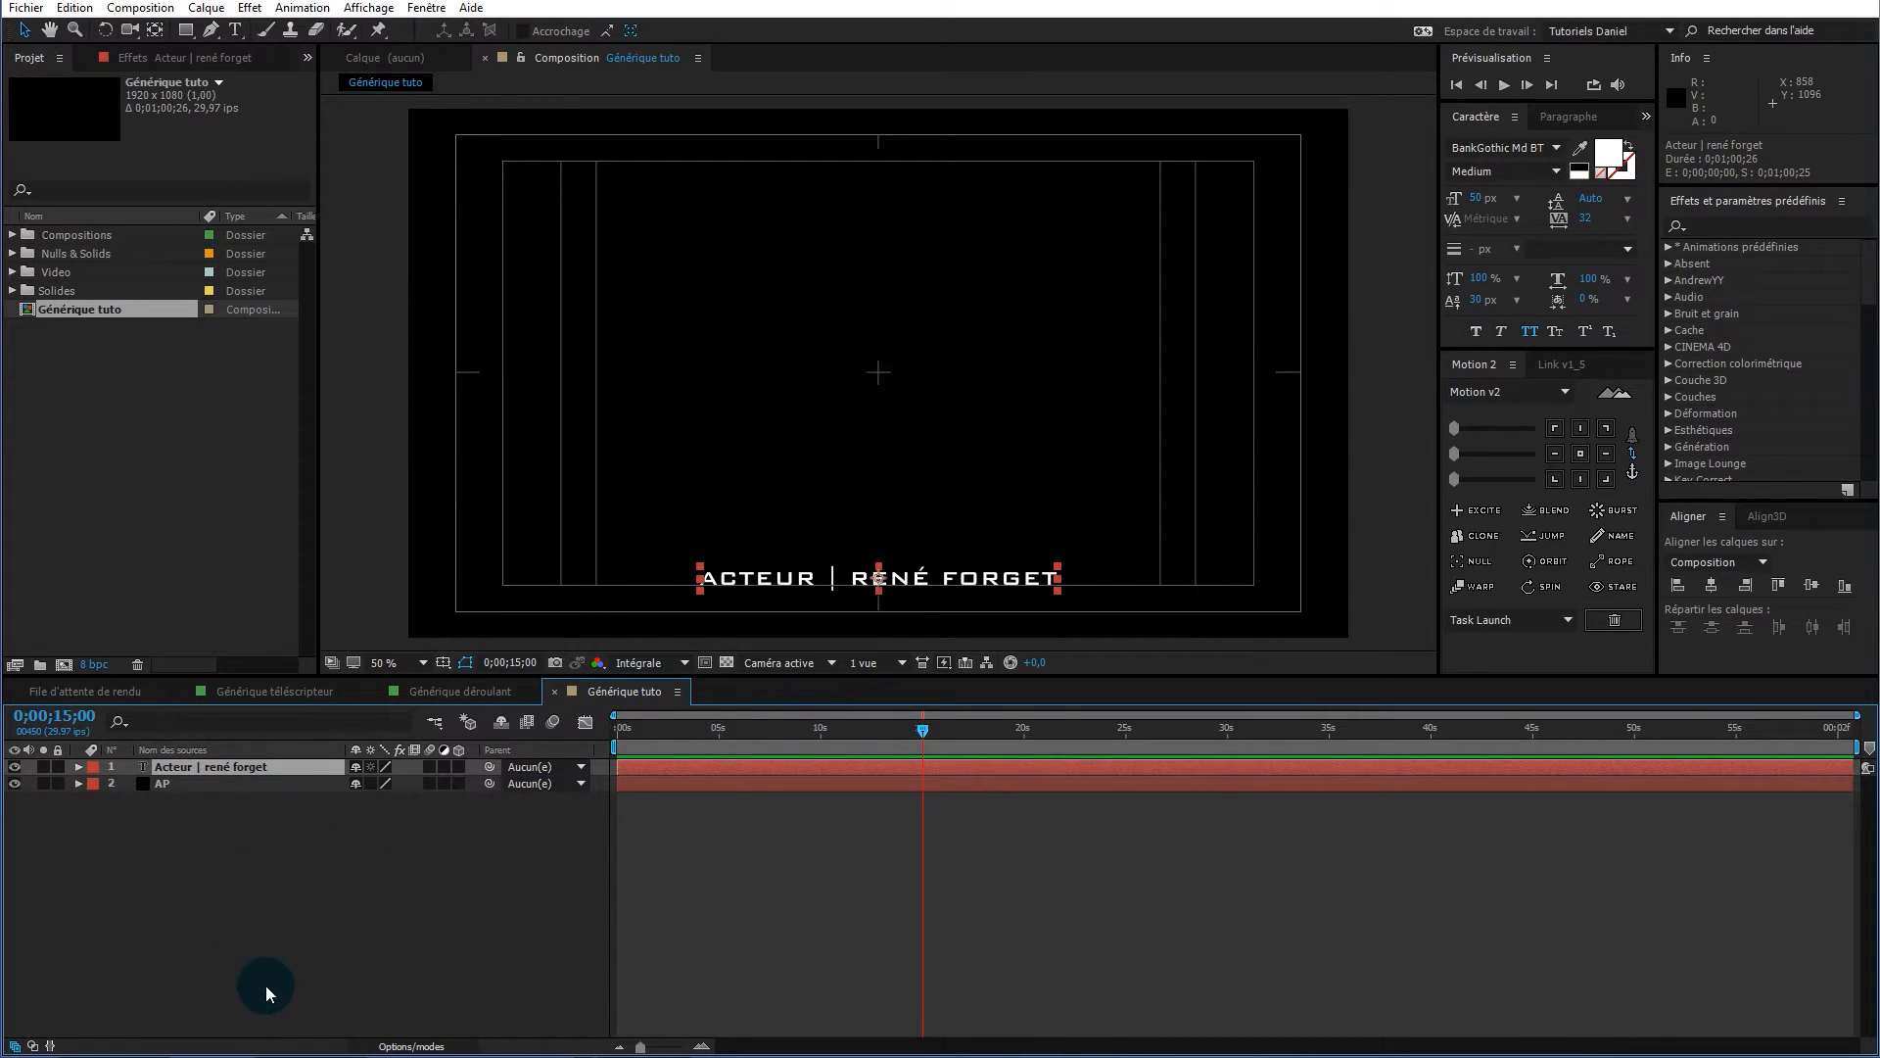
{"action": "key", "text": "ctrl+shift+d"}
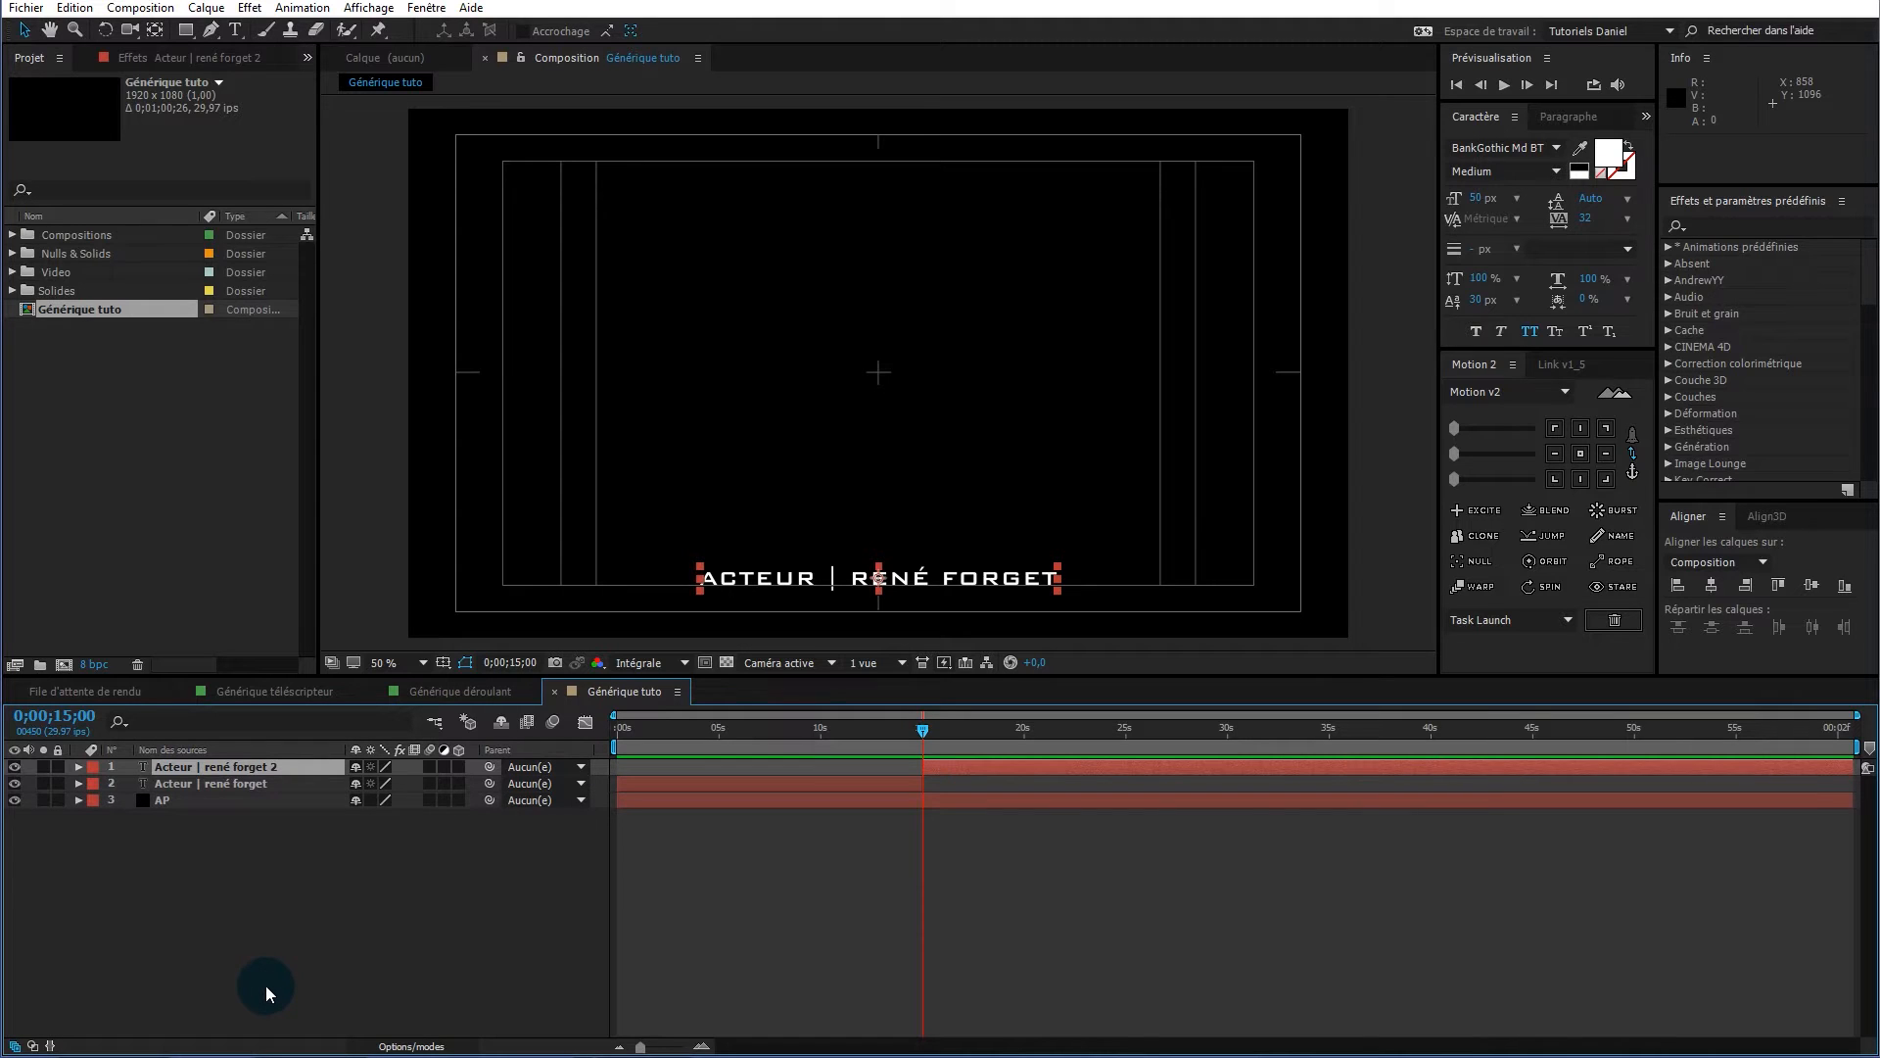
{"action": "key", "text": "Delete"}
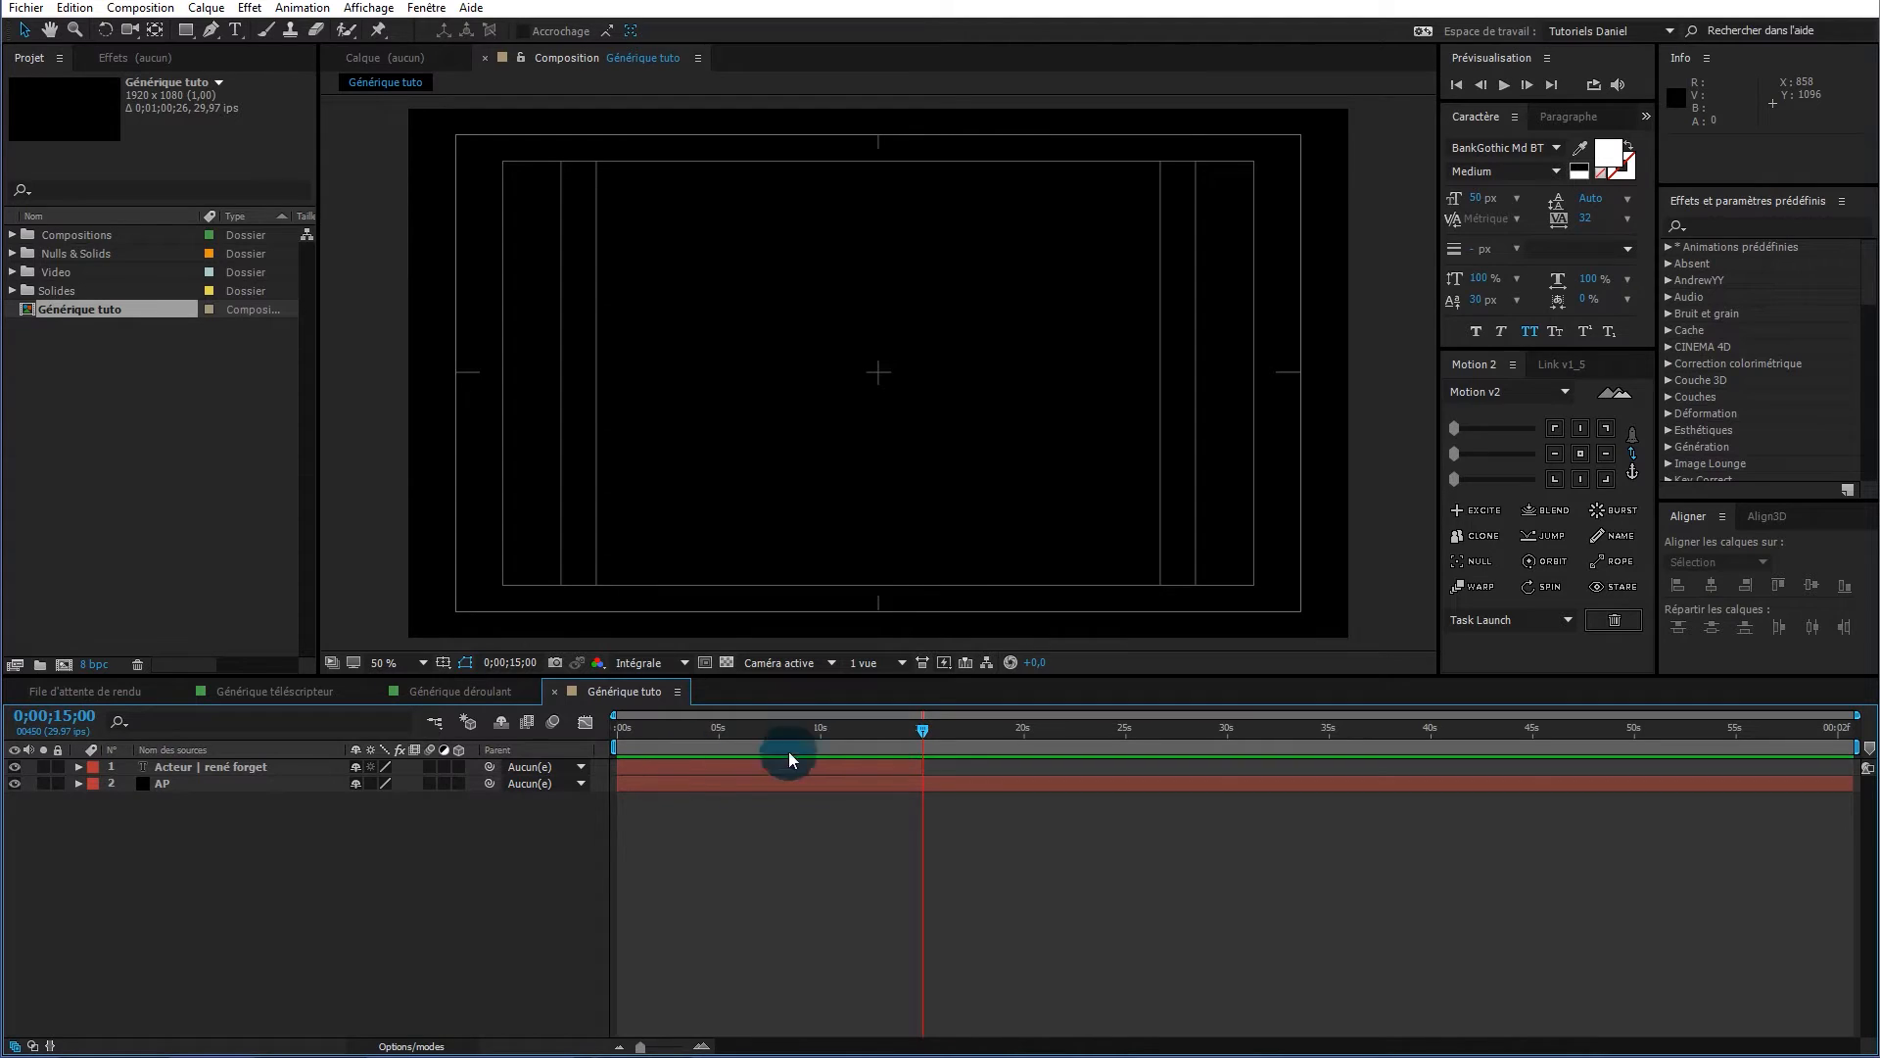
{"action": "left_click_drag", "start_coordinate": [894, 726], "coordinate": [749, 727]}
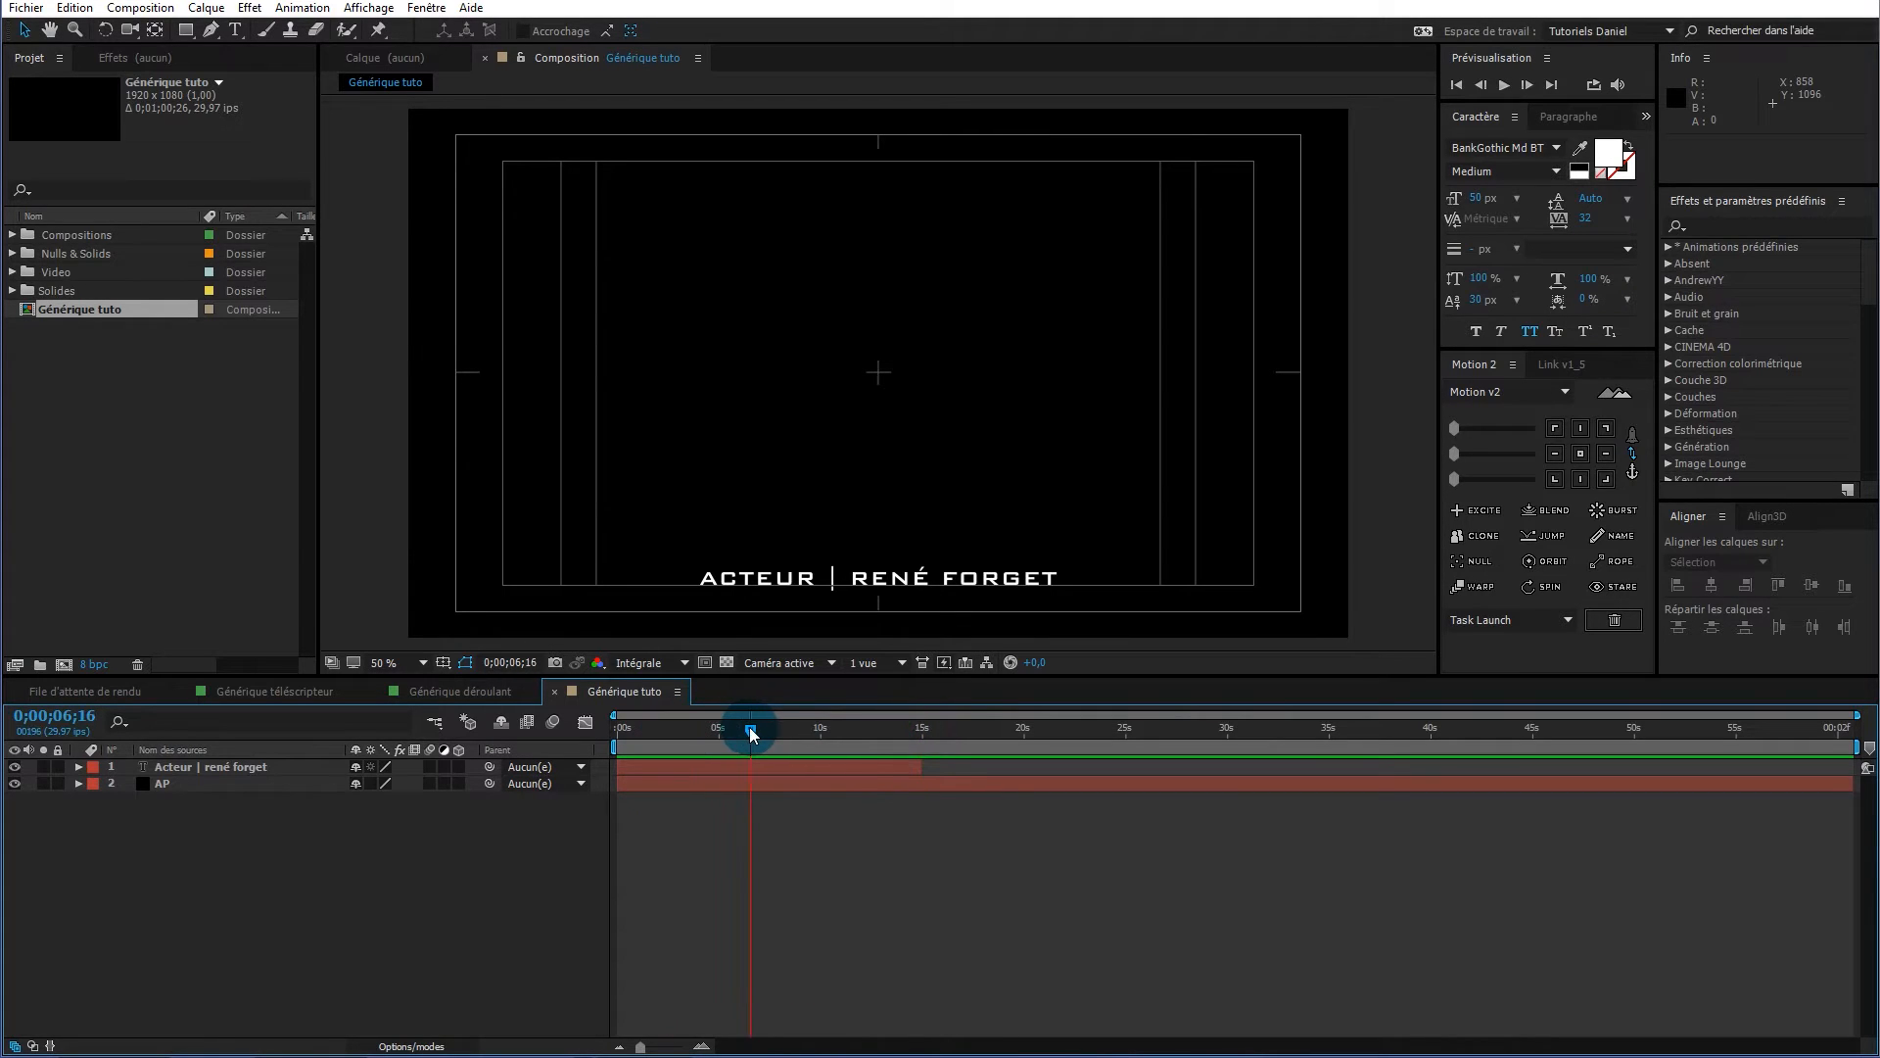
{"action": "left_click", "coordinate": [231, 767]}
{"action": "left_click", "coordinate": [233, 766]}
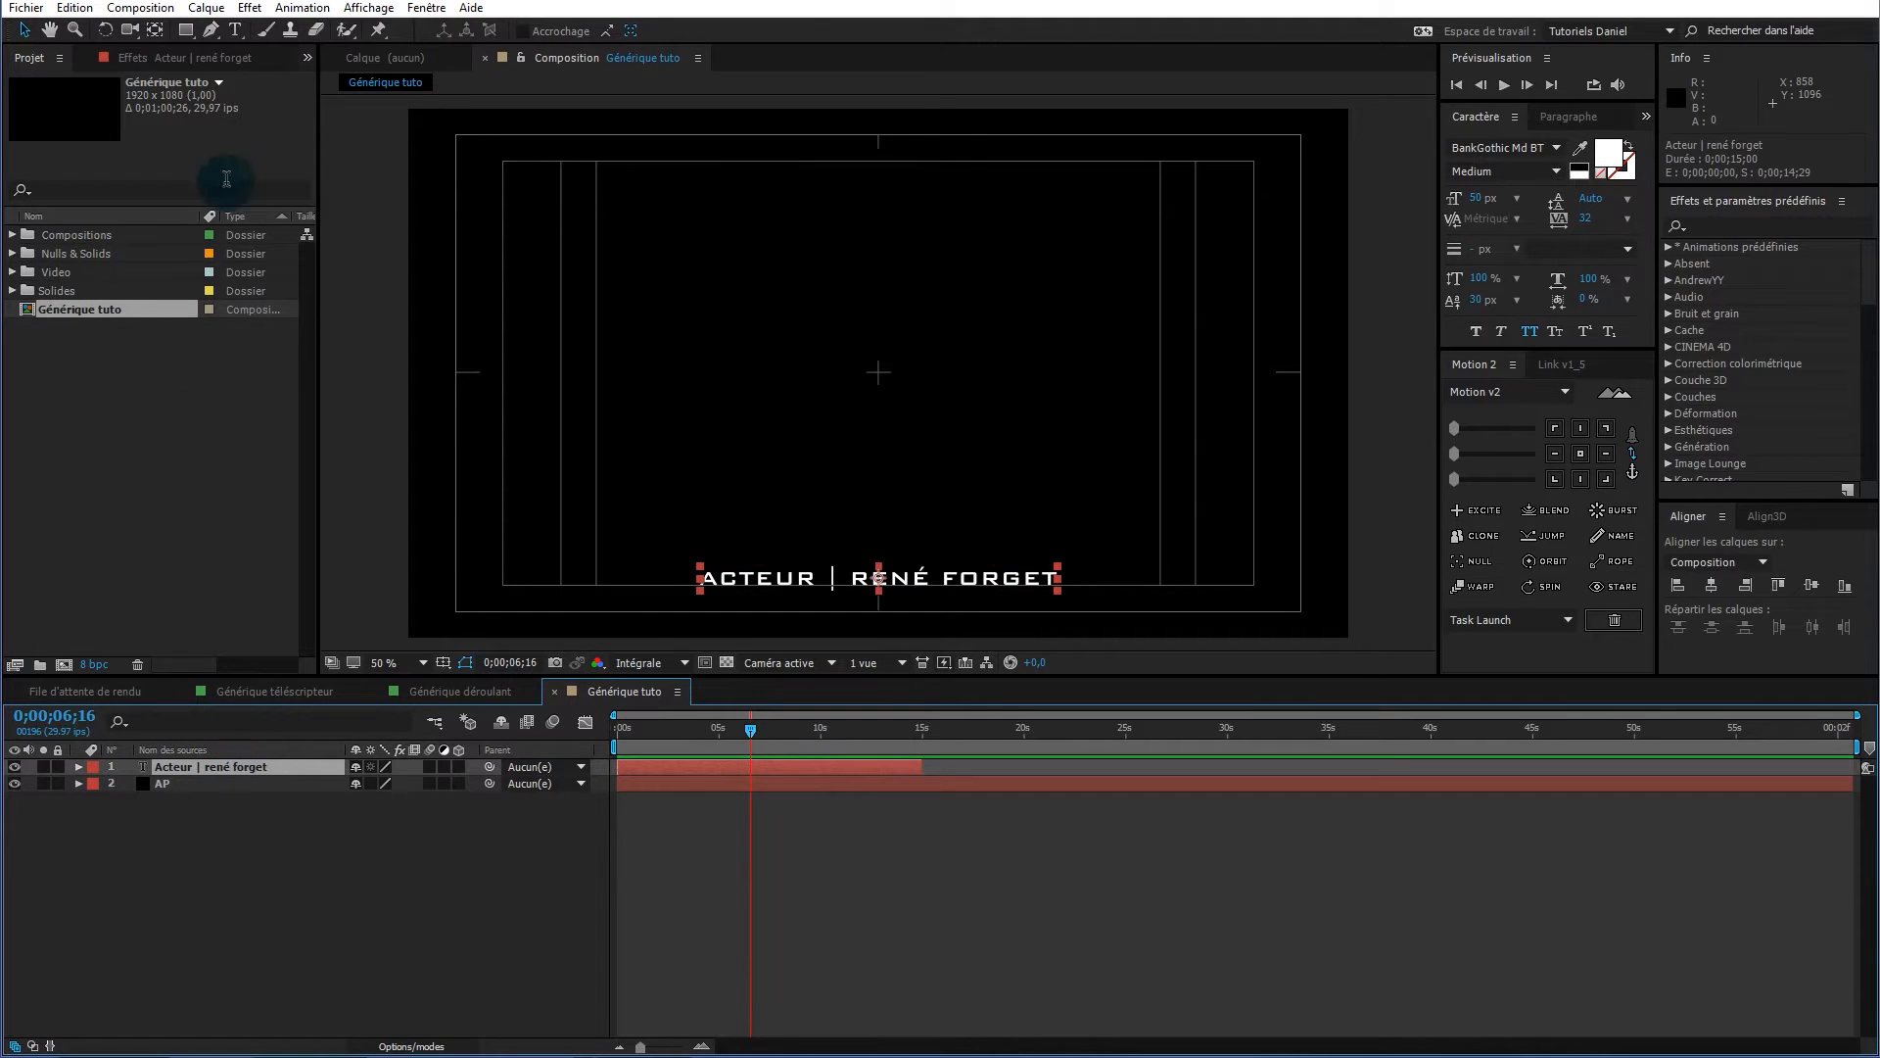
Pan the view up and draw a rectangular mask over the credit text
{"action": "left_click", "coordinate": [189, 34]}
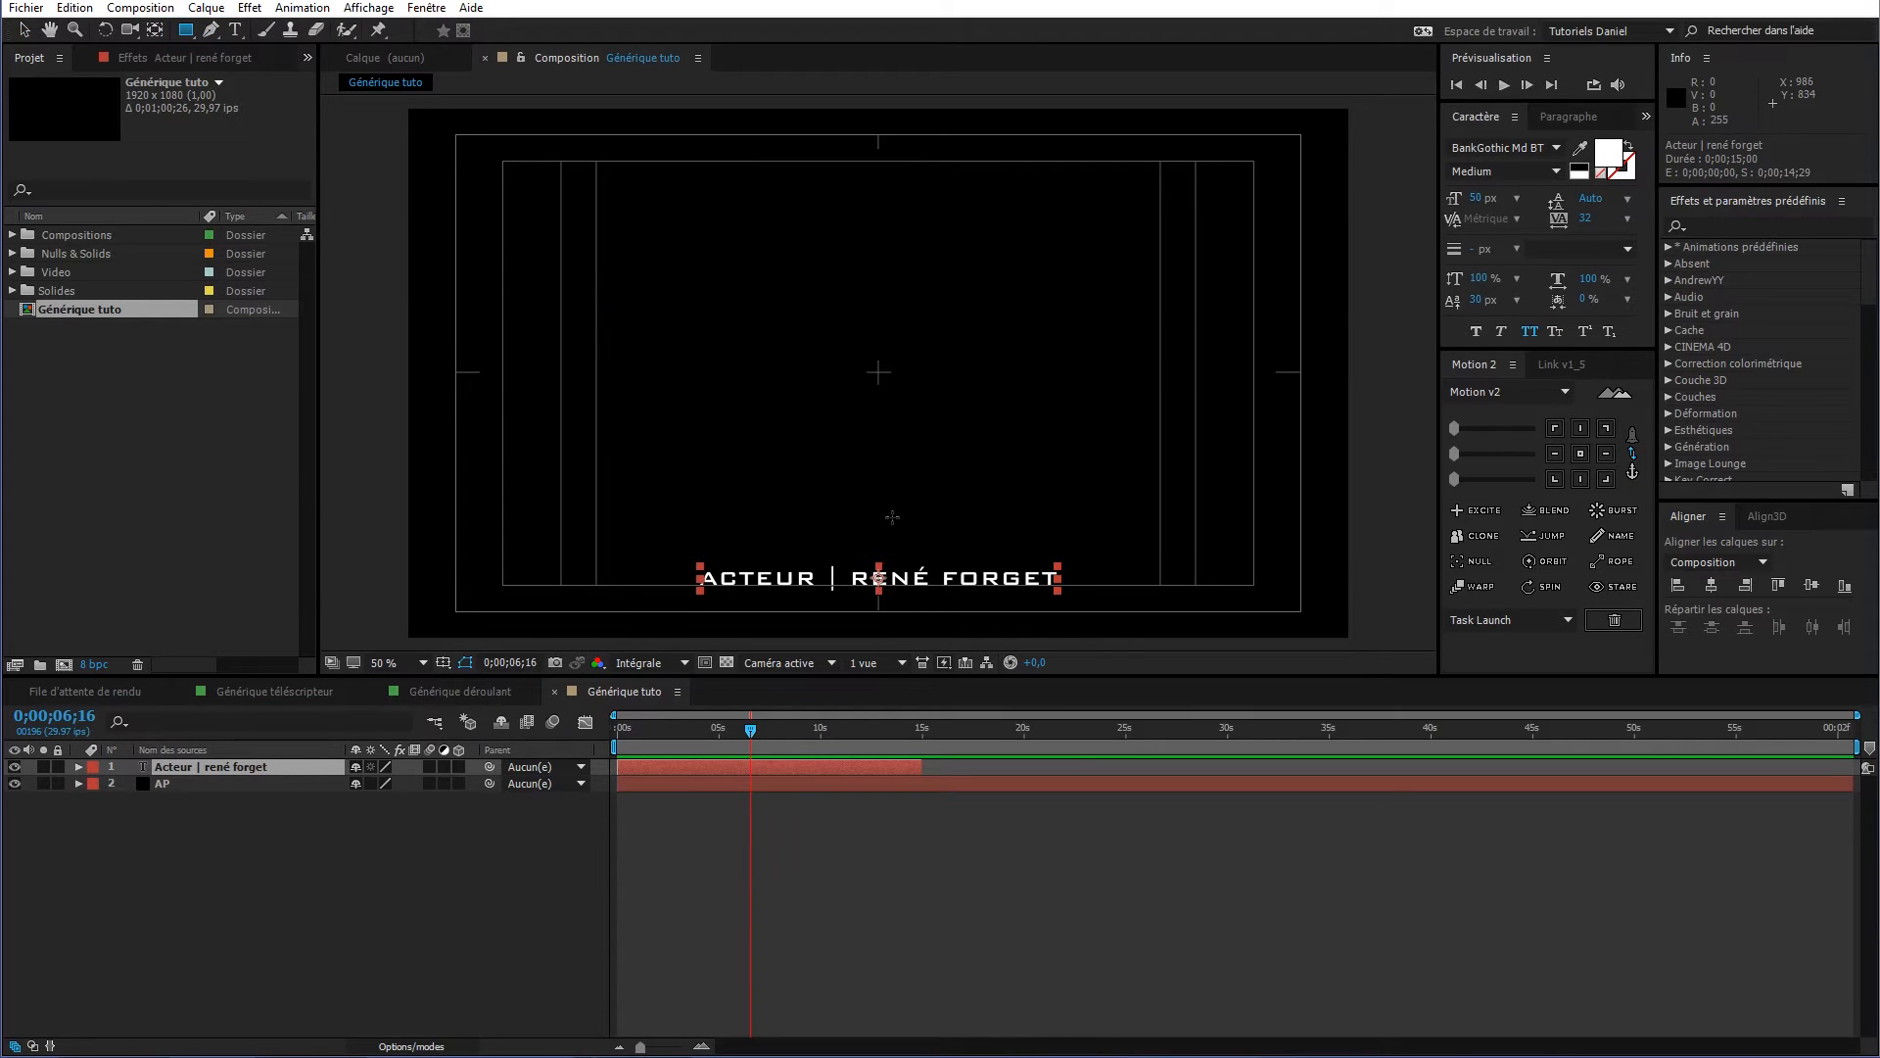
{"action": "key", "text": "h"}
{"action": "left_click_drag", "start_coordinate": [897, 521], "coordinate": [898, 350]}
{"action": "key", "text": "q"}
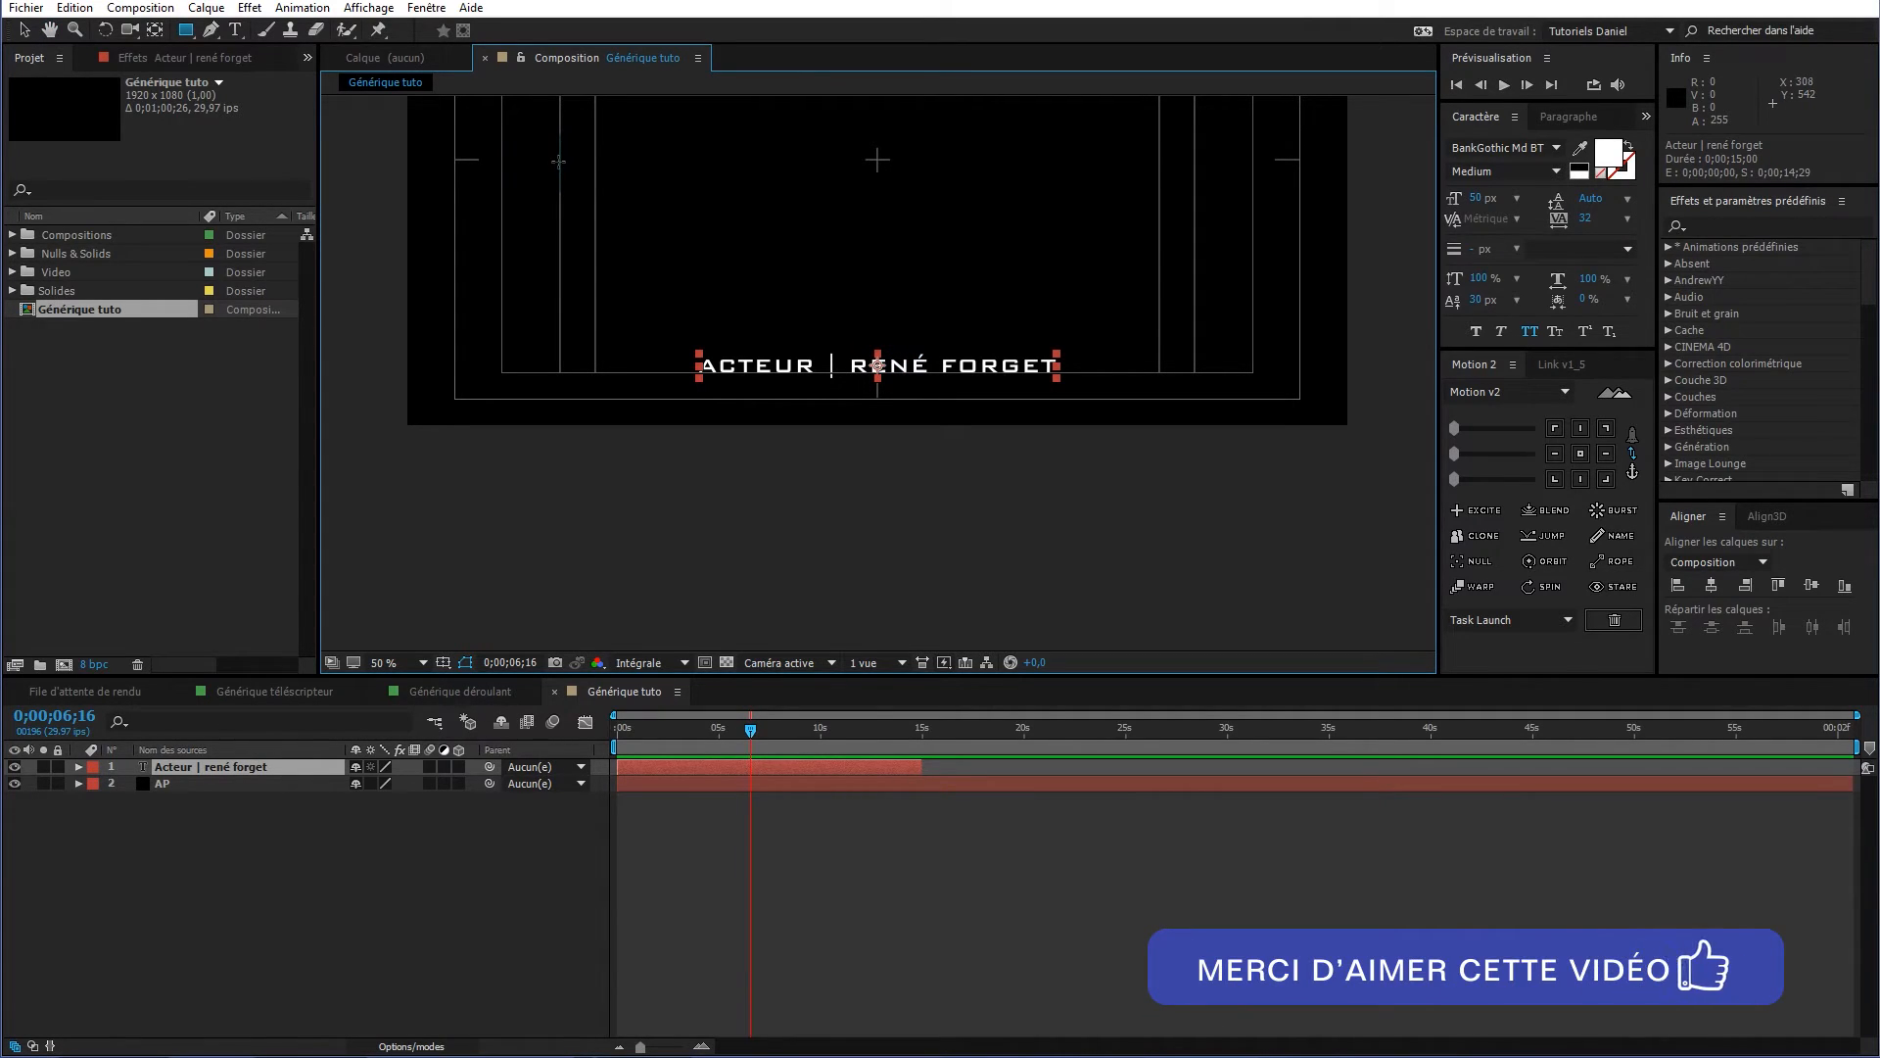
{"action": "left_click_drag", "start_coordinate": [559, 160], "coordinate": [1195, 602]}
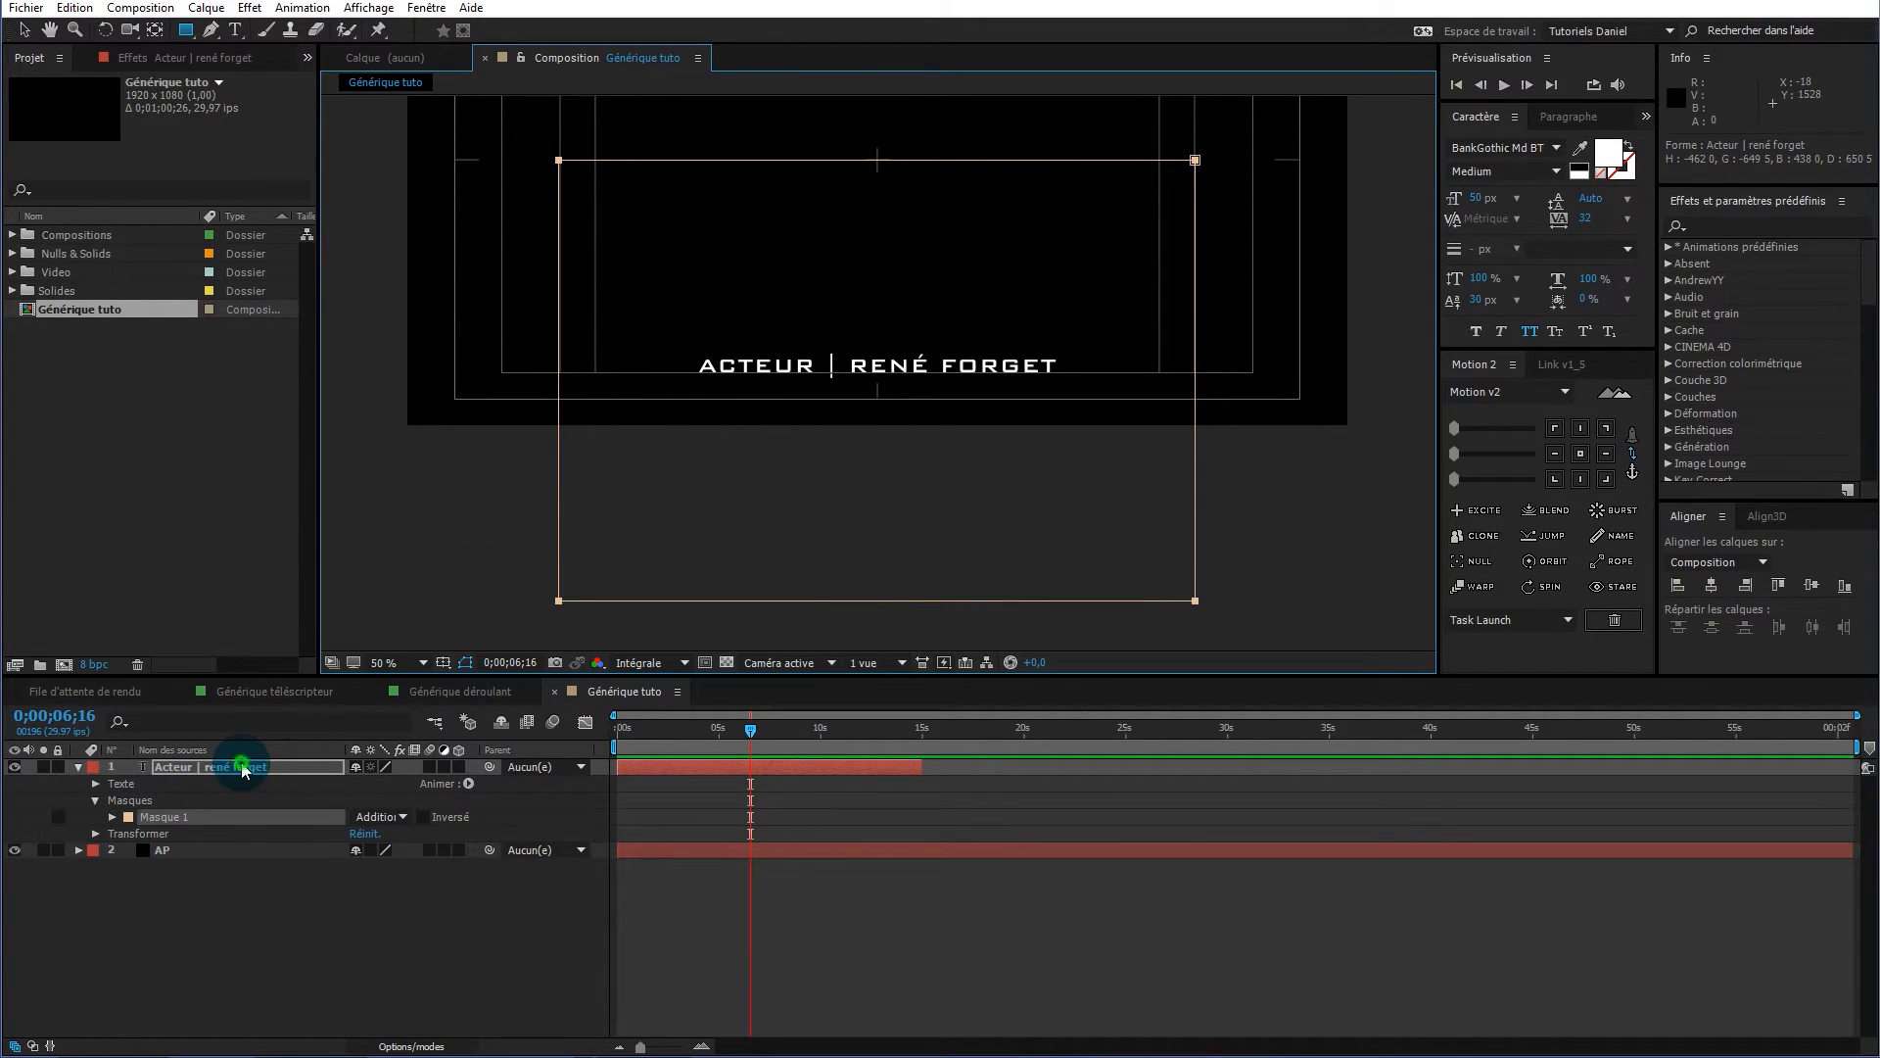
Open the text layer's Transform properties, undoing an accidental Position nudge
{"action": "key", "text": "Return"}
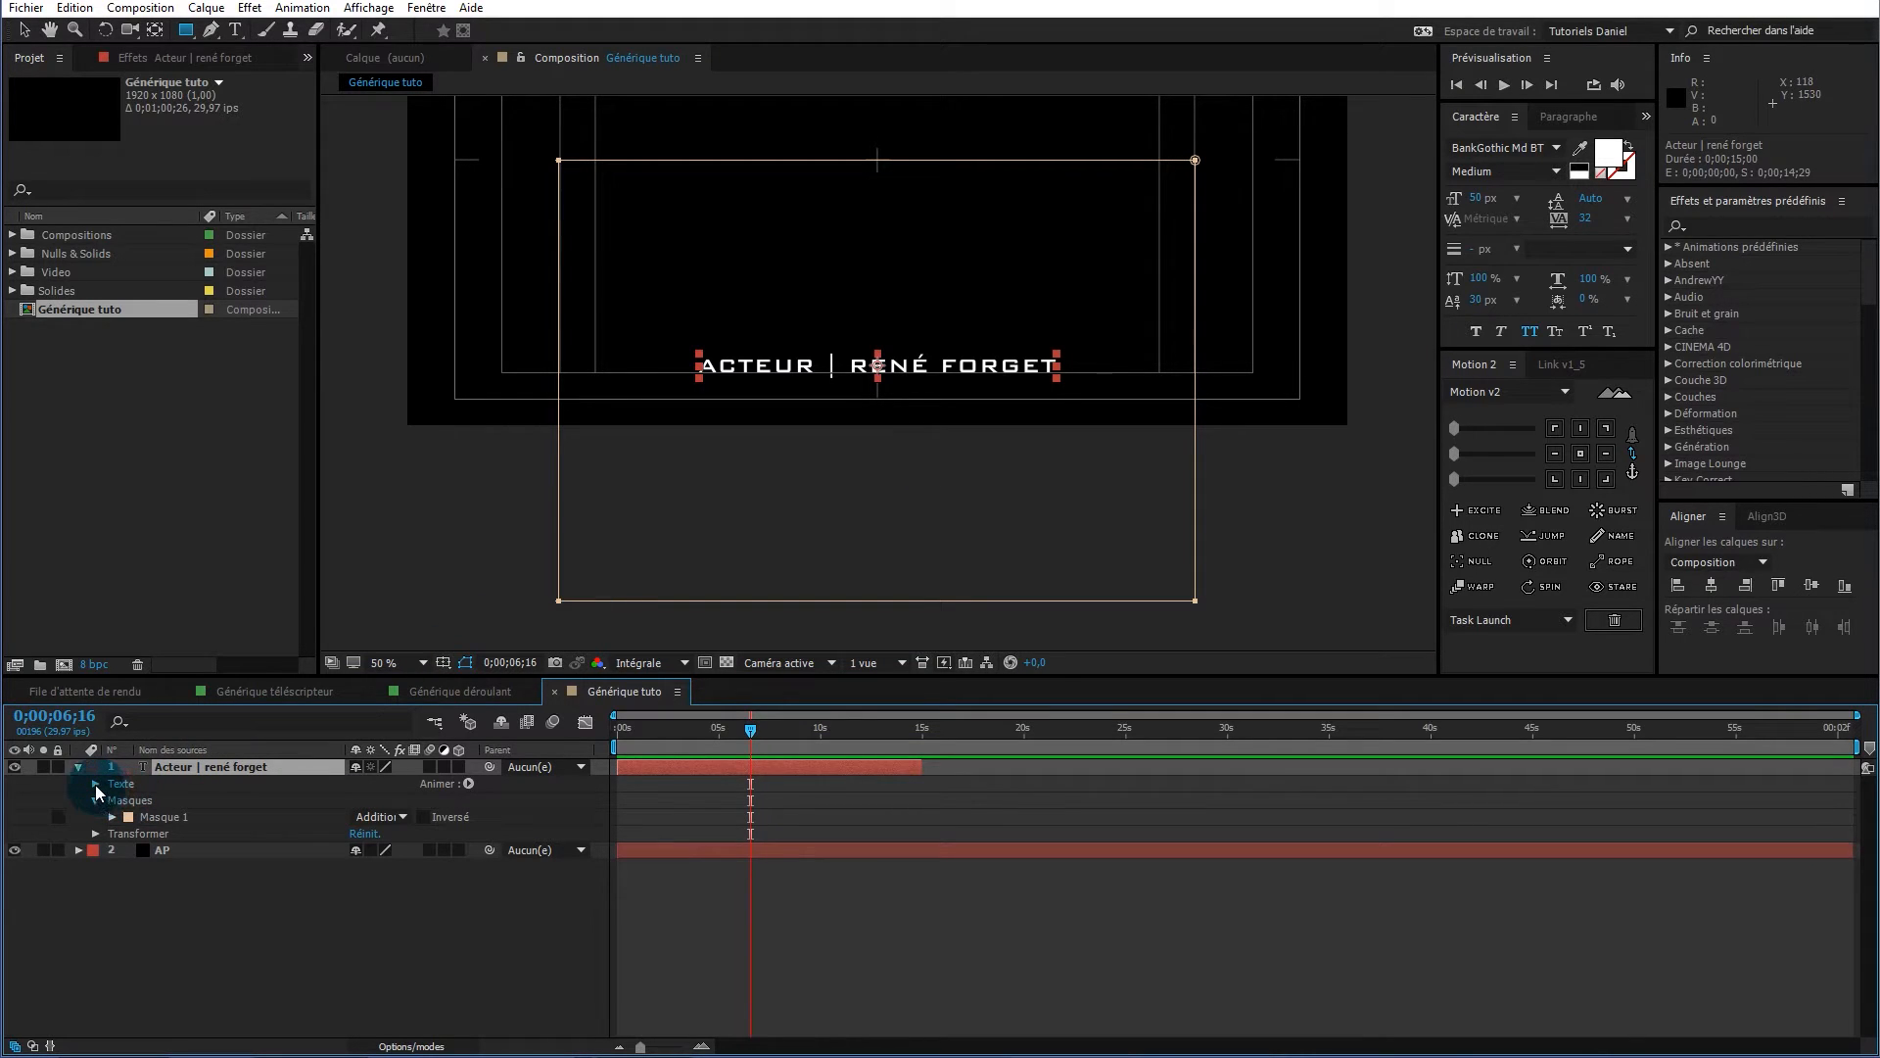
{"action": "left_click", "coordinate": [96, 832]}
{"action": "mouse_move", "coordinate": [371, 871]}
{"action": "left_mouse_down"}
{"action": "mouse_move", "coordinate": [396, 869]}
{"action": "mouse_move", "coordinate": [232, 869]}
{"action": "mouse_move", "coordinate": [378, 859]}
{"action": "left_mouse_up"}
{"action": "key", "text": "ctrl+z"}
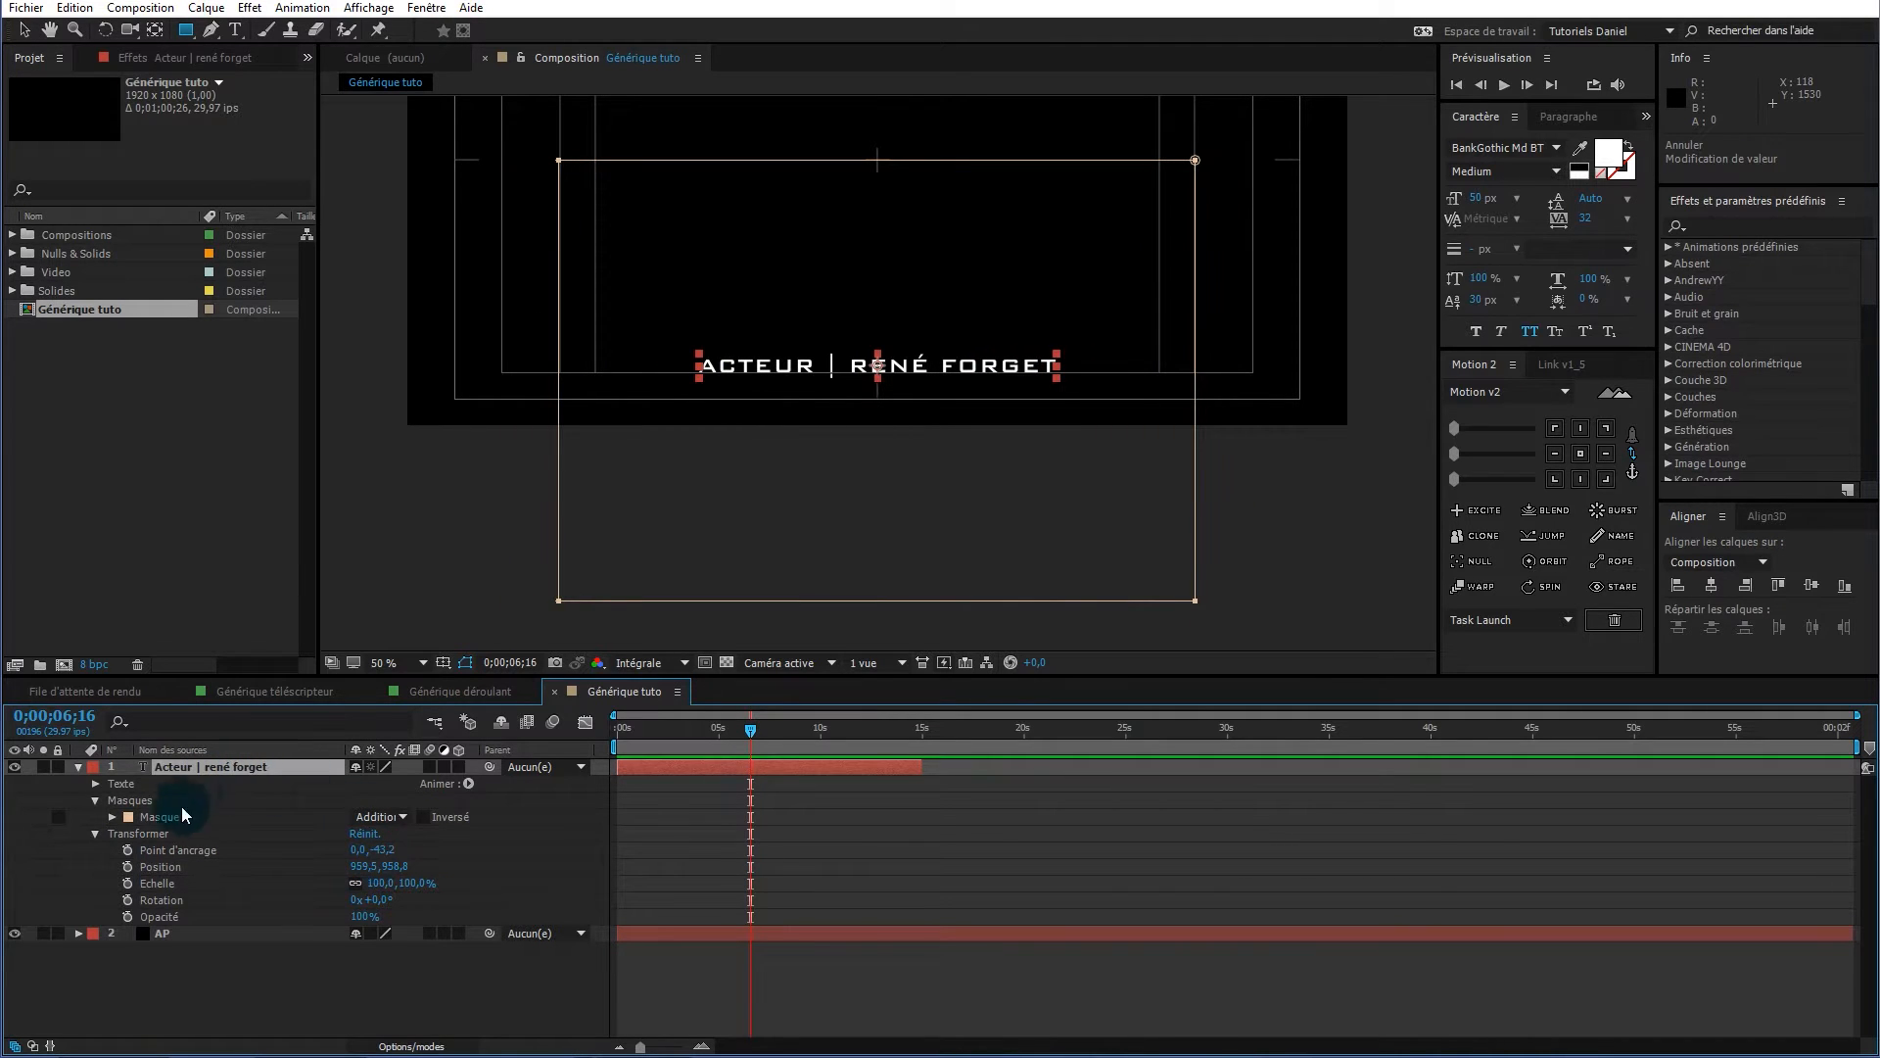
Add a Position animator set to 1359 and keyframe it at 0 seconds
{"action": "left_click", "coordinate": [469, 784]}
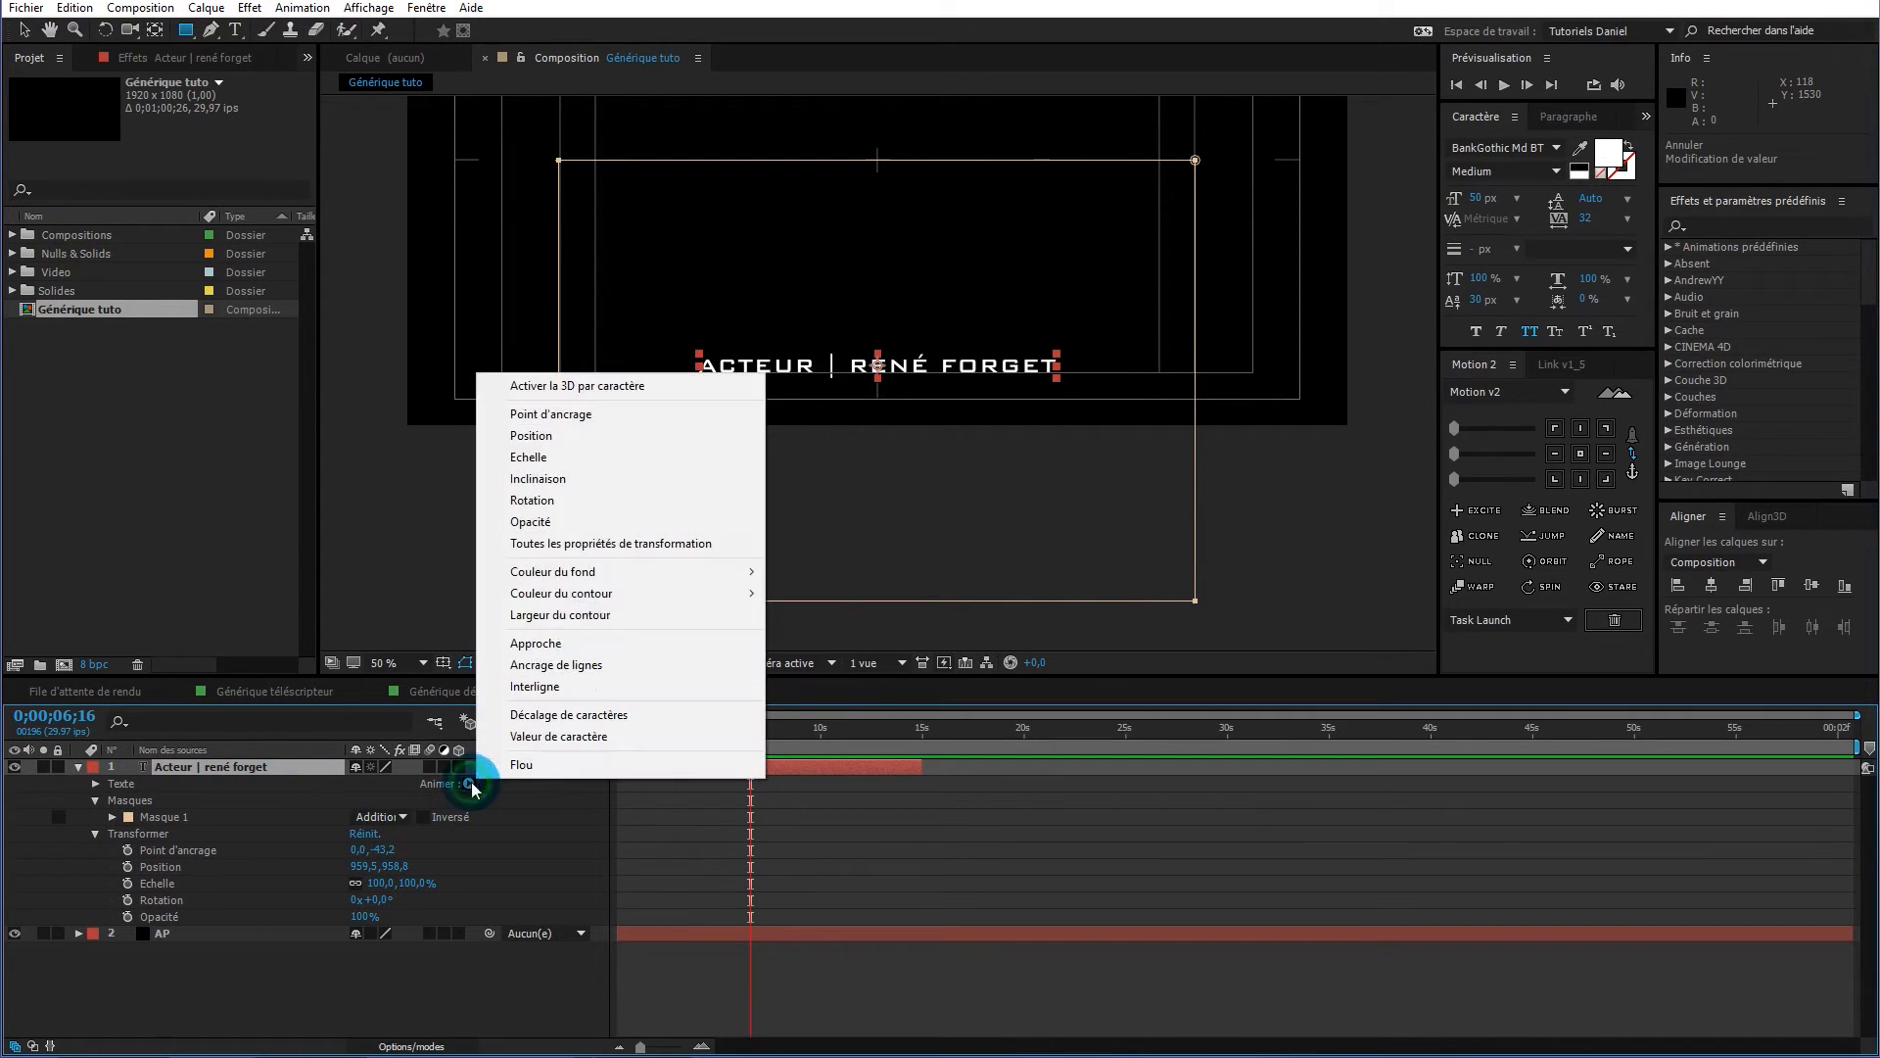
{"action": "left_click", "coordinate": [577, 434]}
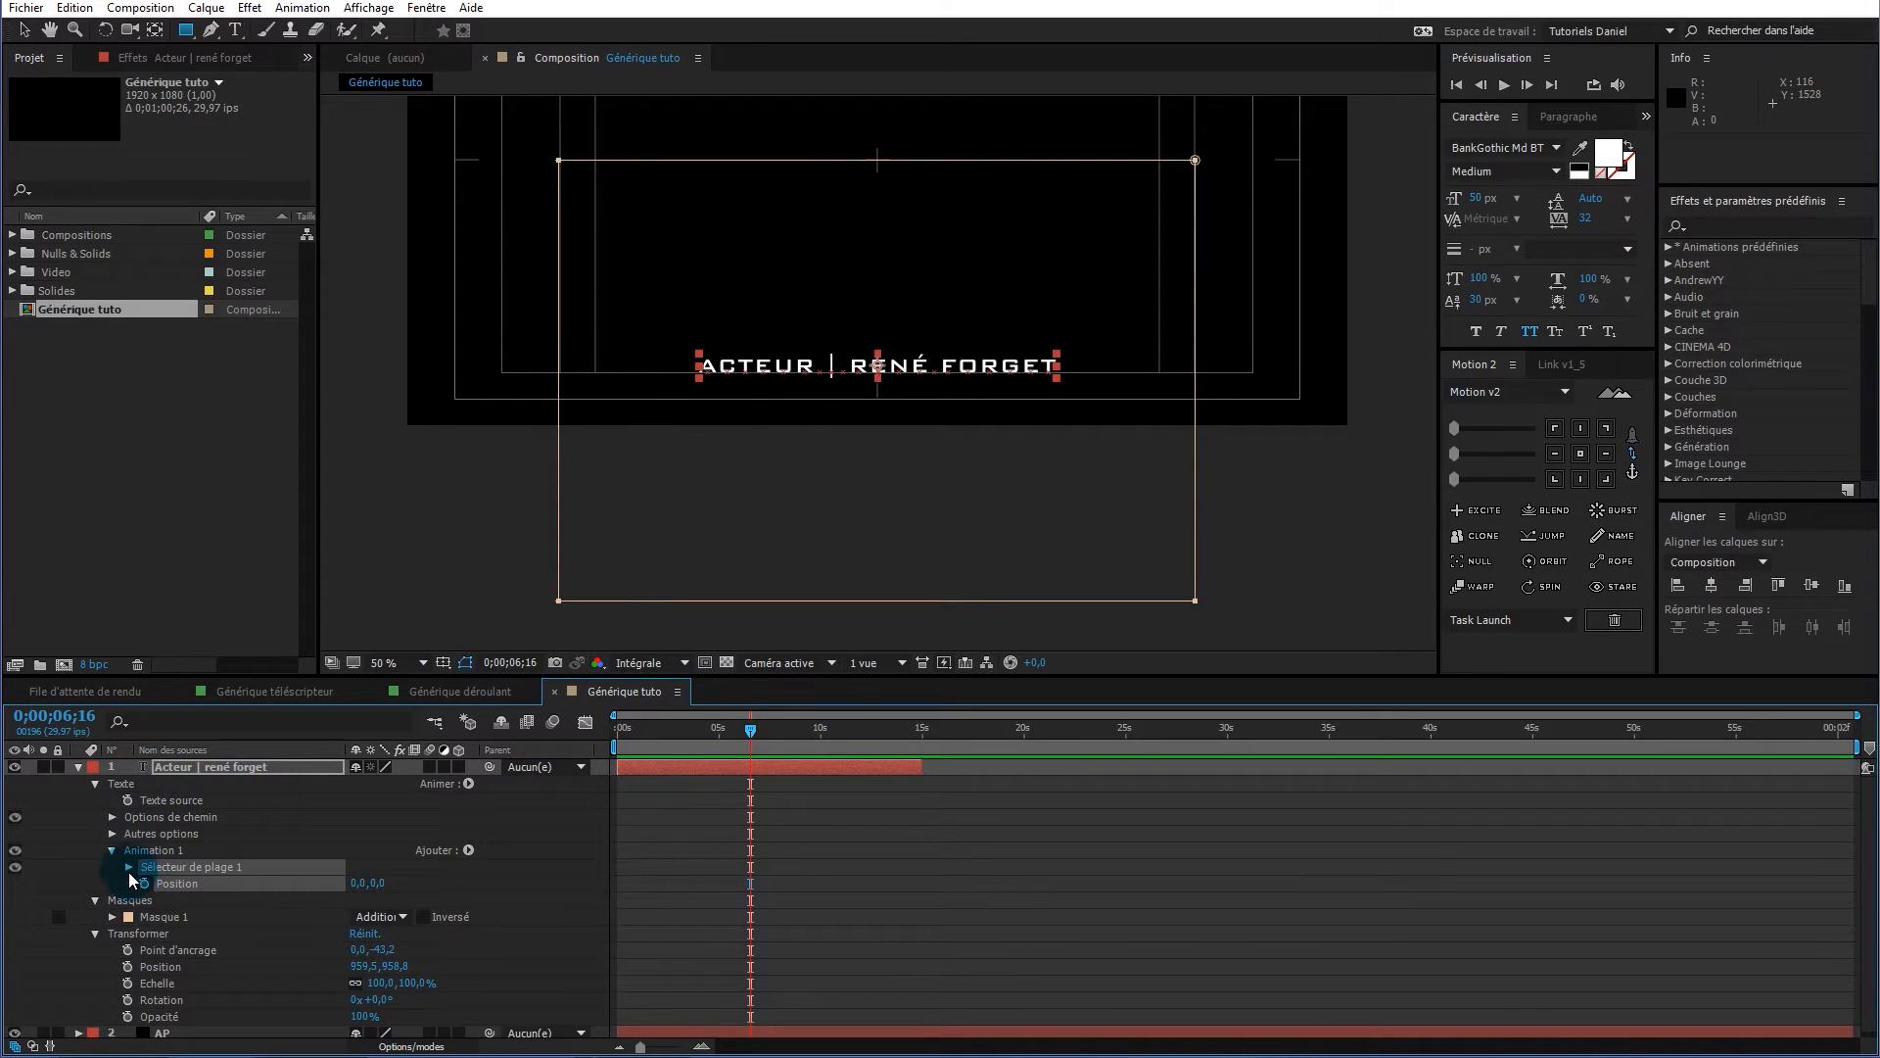
{"action": "left_click_drag", "start_coordinate": [359, 882], "coordinate": [1590, 786]}
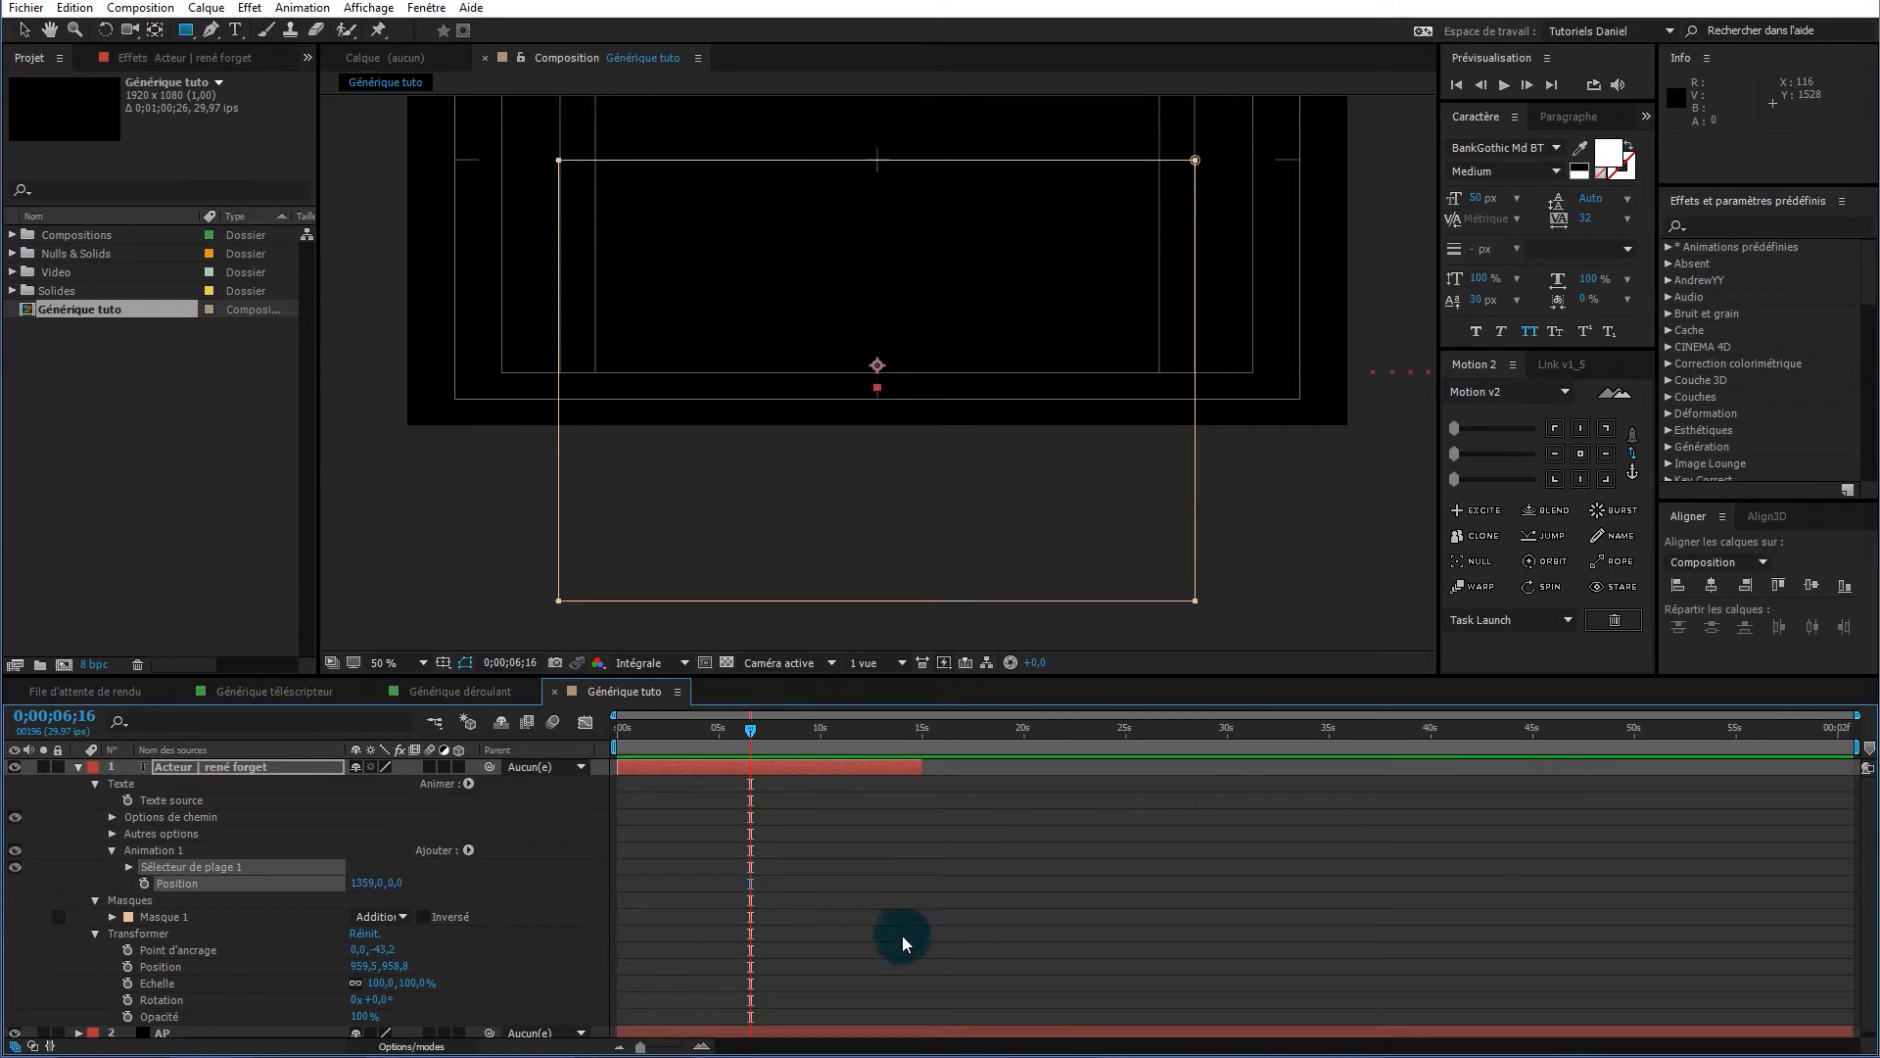
{"action": "left_click", "coordinate": [144, 883]}
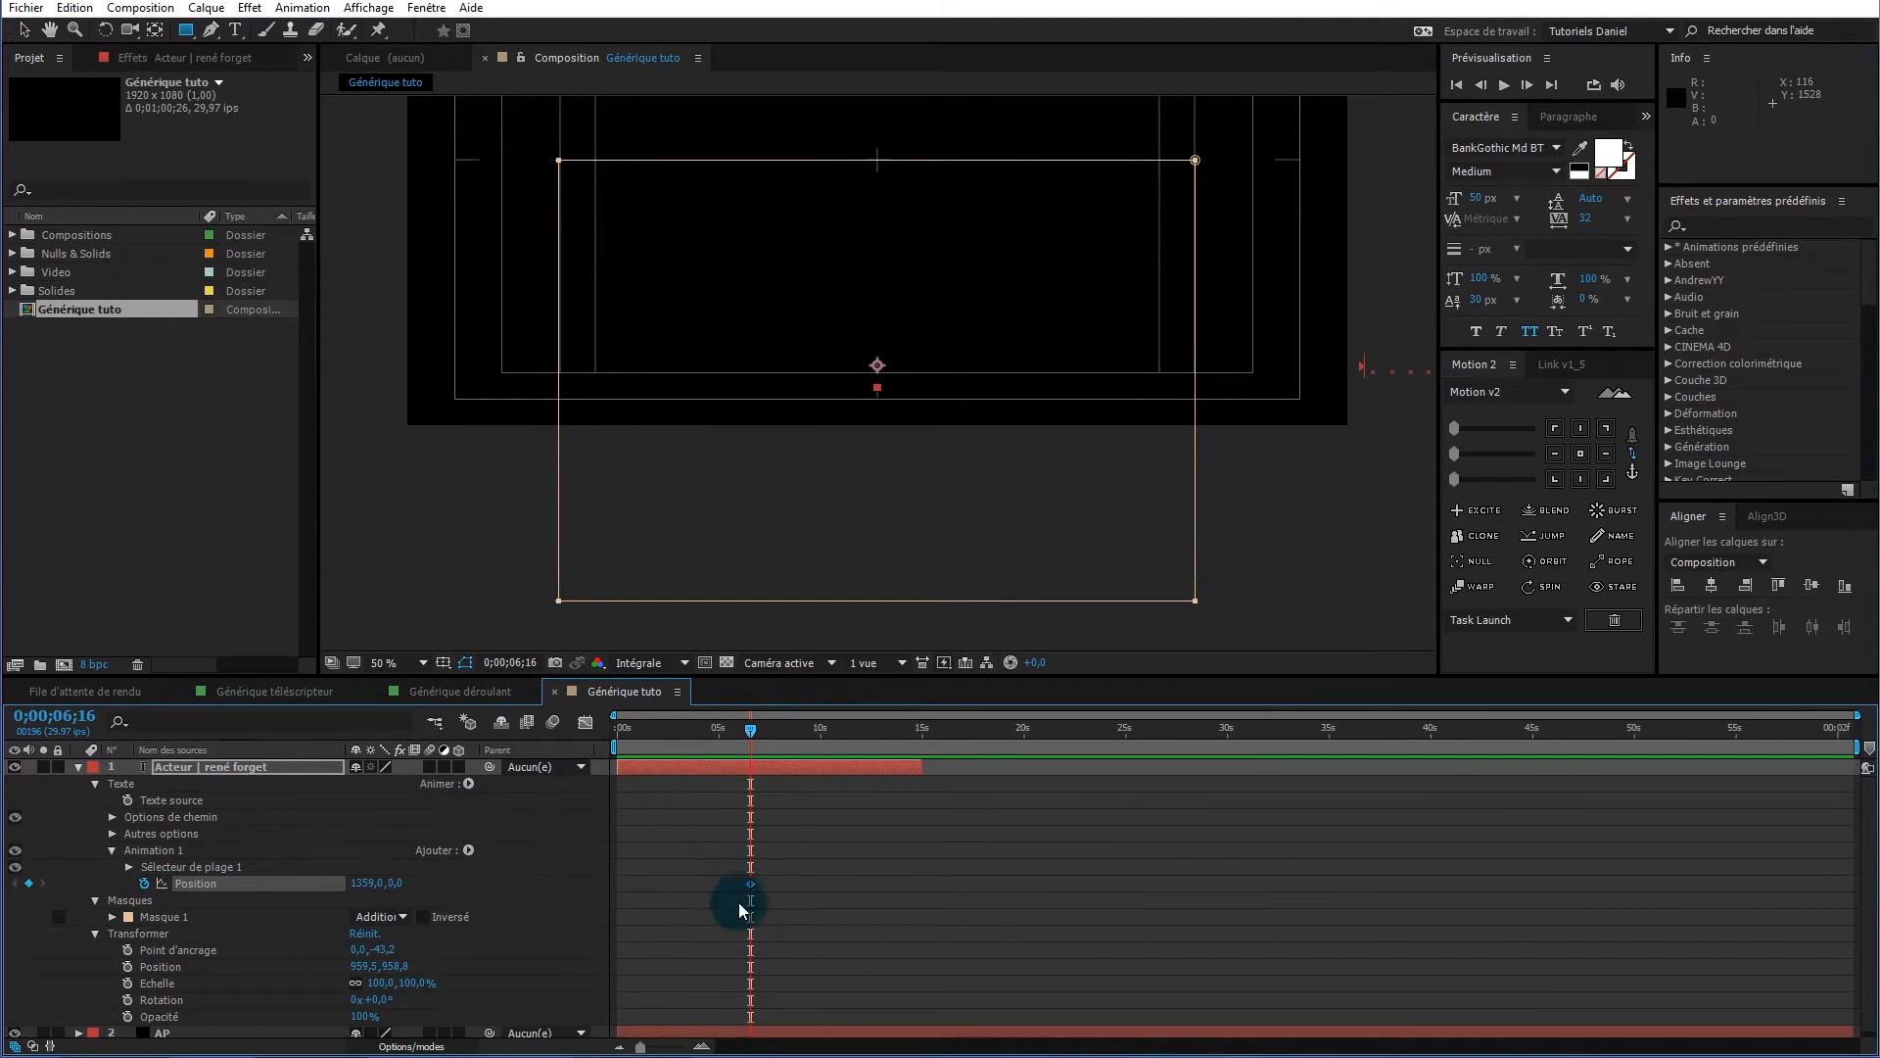
{"action": "left_click_drag", "start_coordinate": [750, 884], "coordinate": [620, 889]}
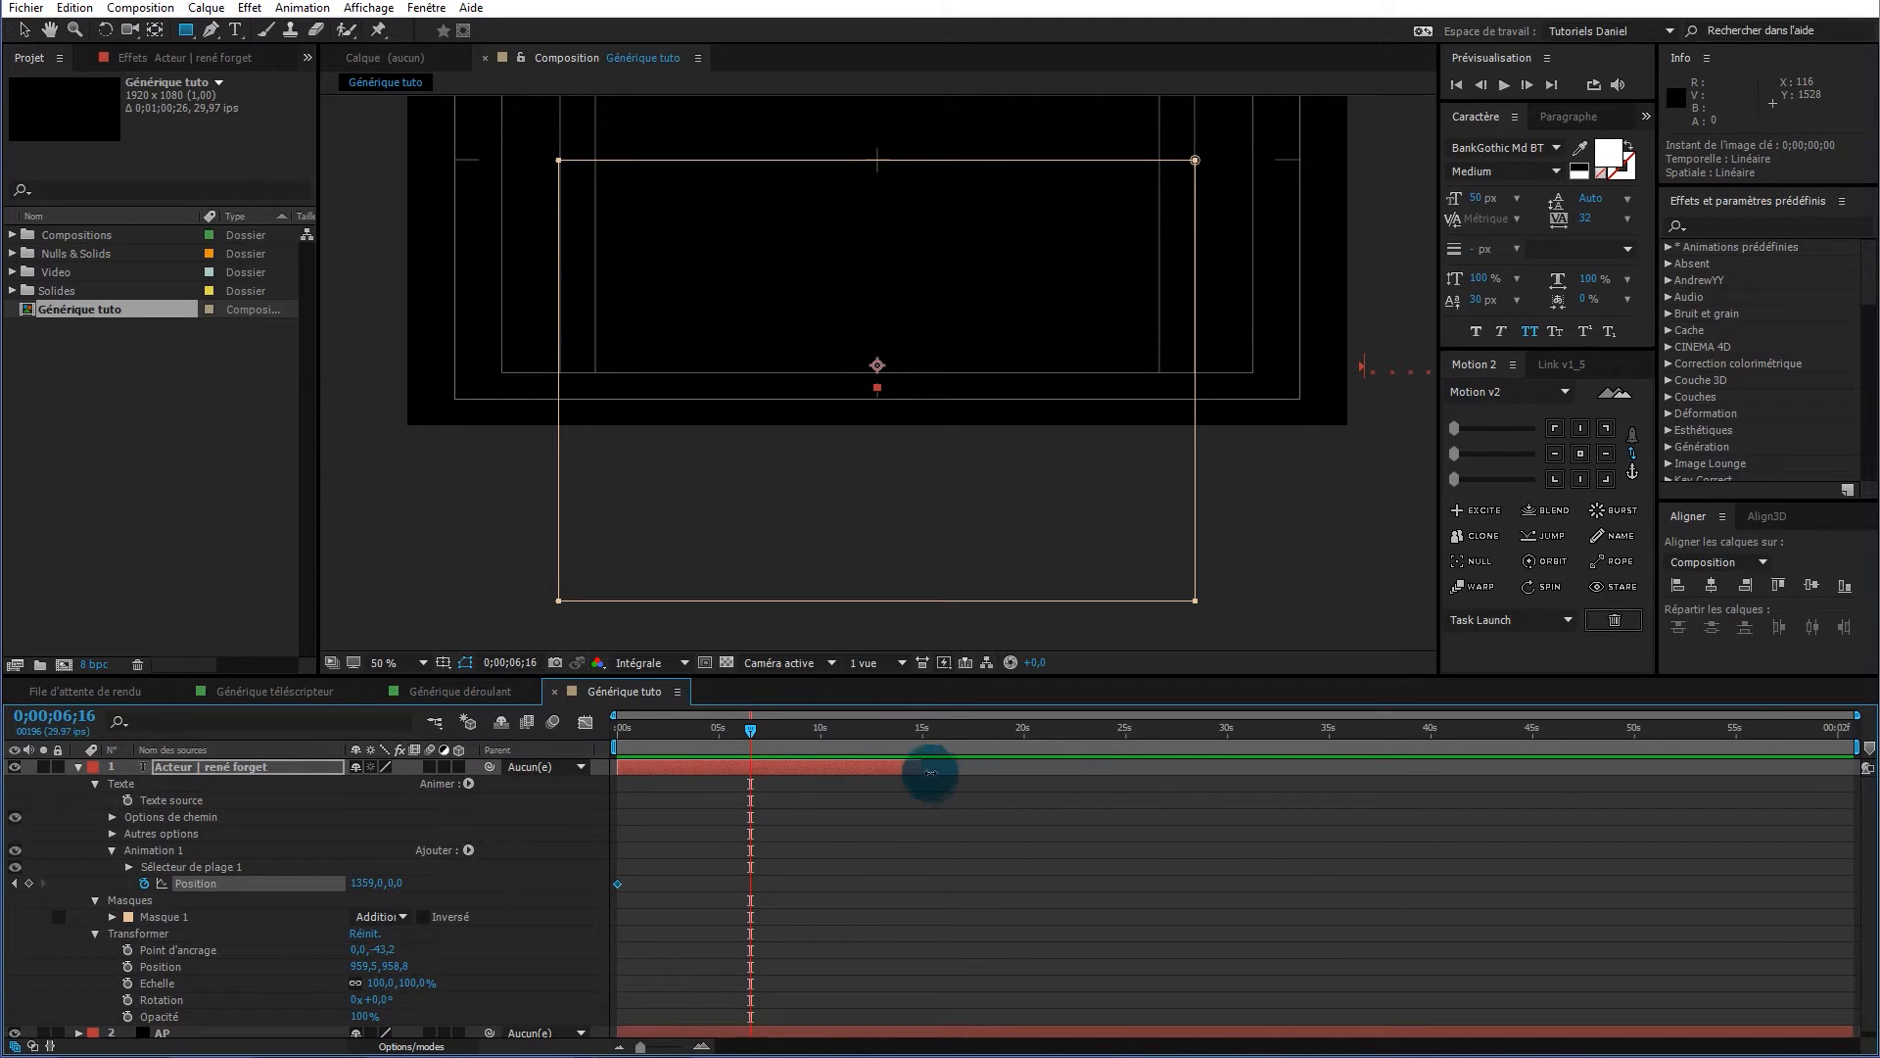
Set the animator Position to -1359 at the layer's end and scrub back to check the slide
{"action": "key", "text": "o"}
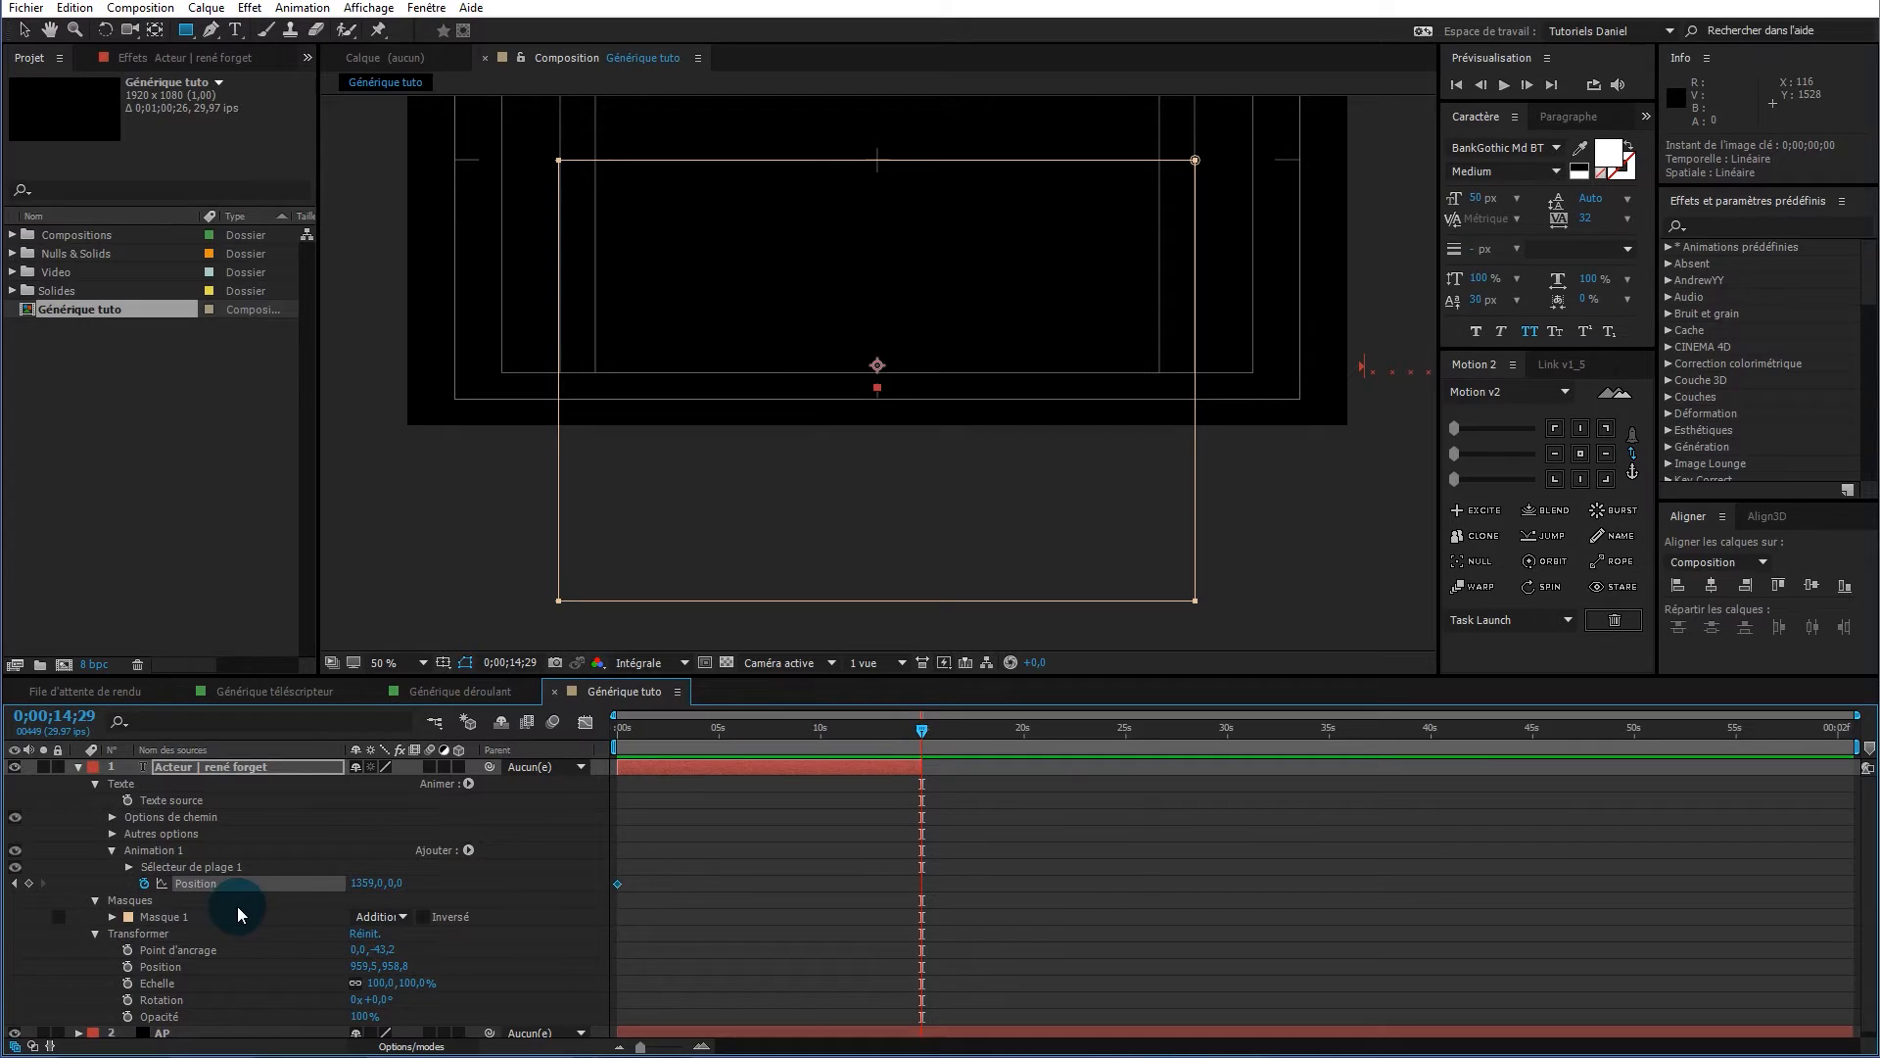
{"action": "left_click_drag", "start_coordinate": [354, 893], "coordinate": [365, 890]}
{"action": "left_click", "coordinate": [365, 884]}
{"action": "type", "text": "-1359"}
{"action": "key", "text": "Return"}
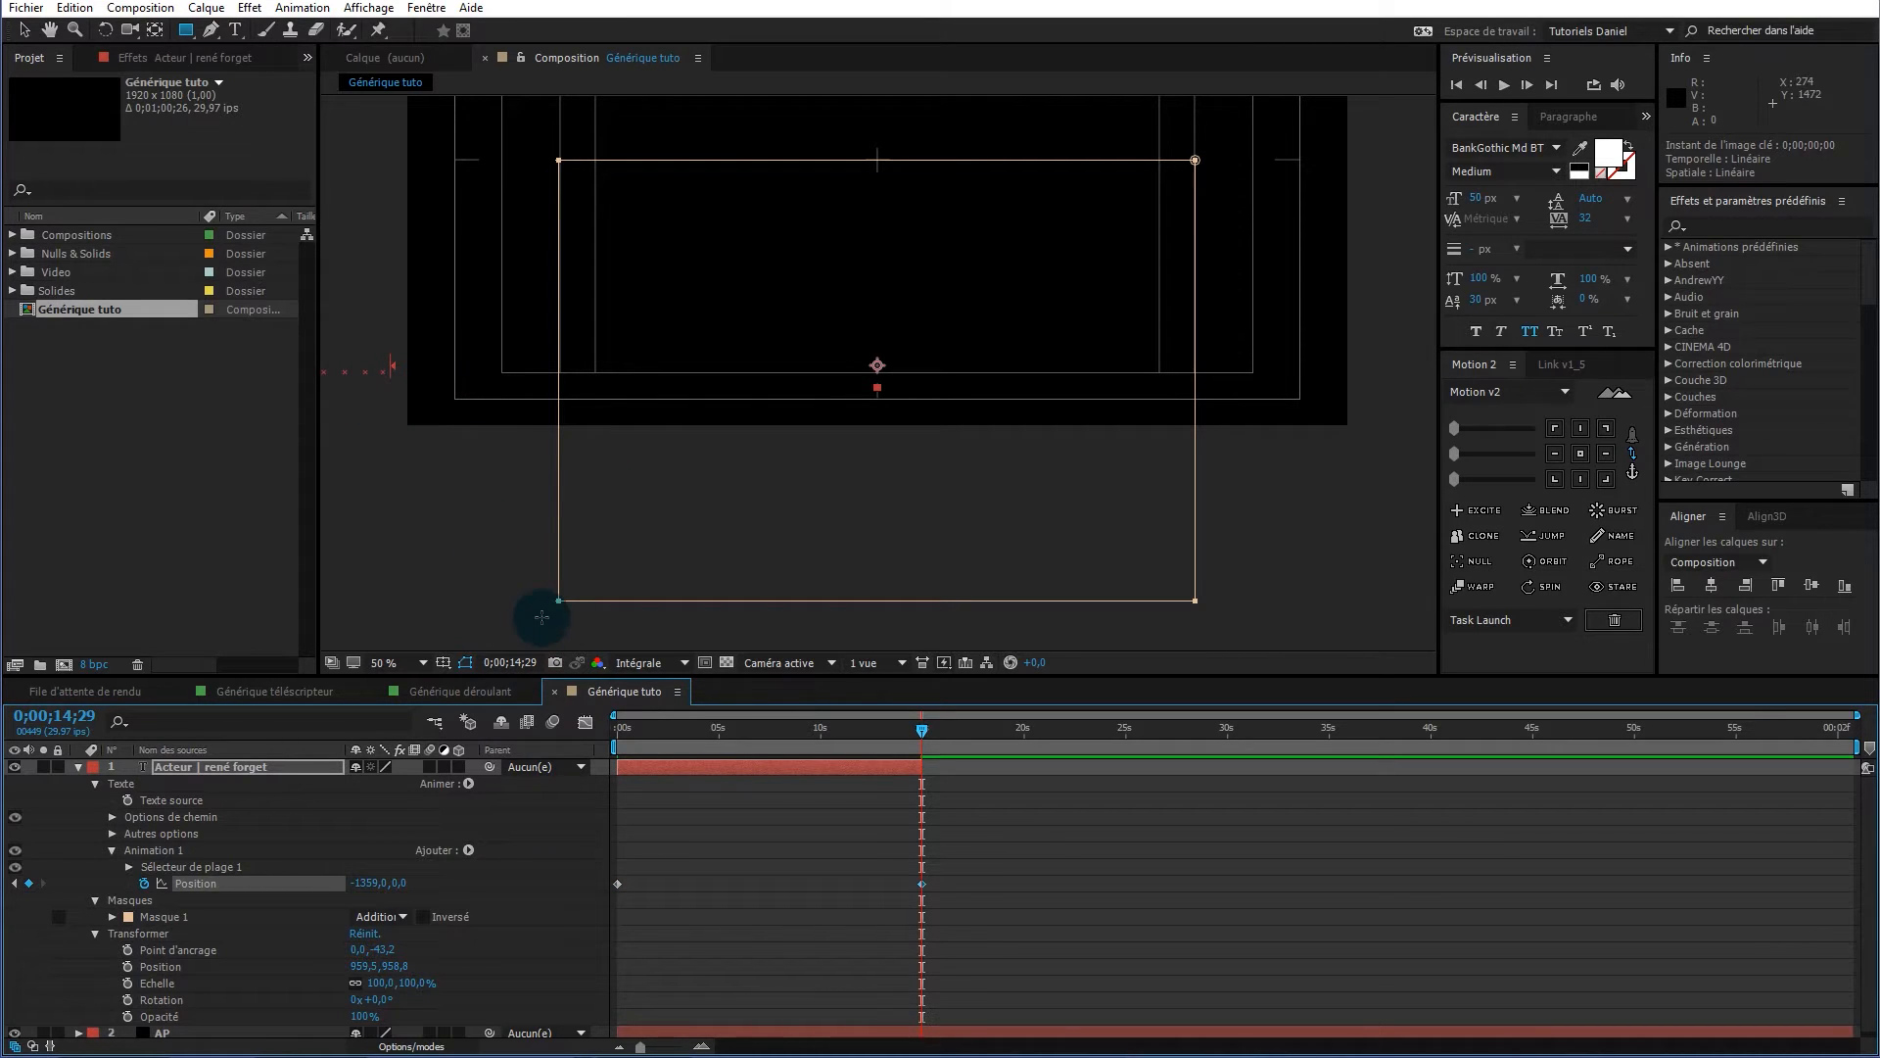
{"action": "left_click_drag", "start_coordinate": [924, 725], "coordinate": [555, 754]}
{"action": "left_click", "coordinate": [280, 766]}
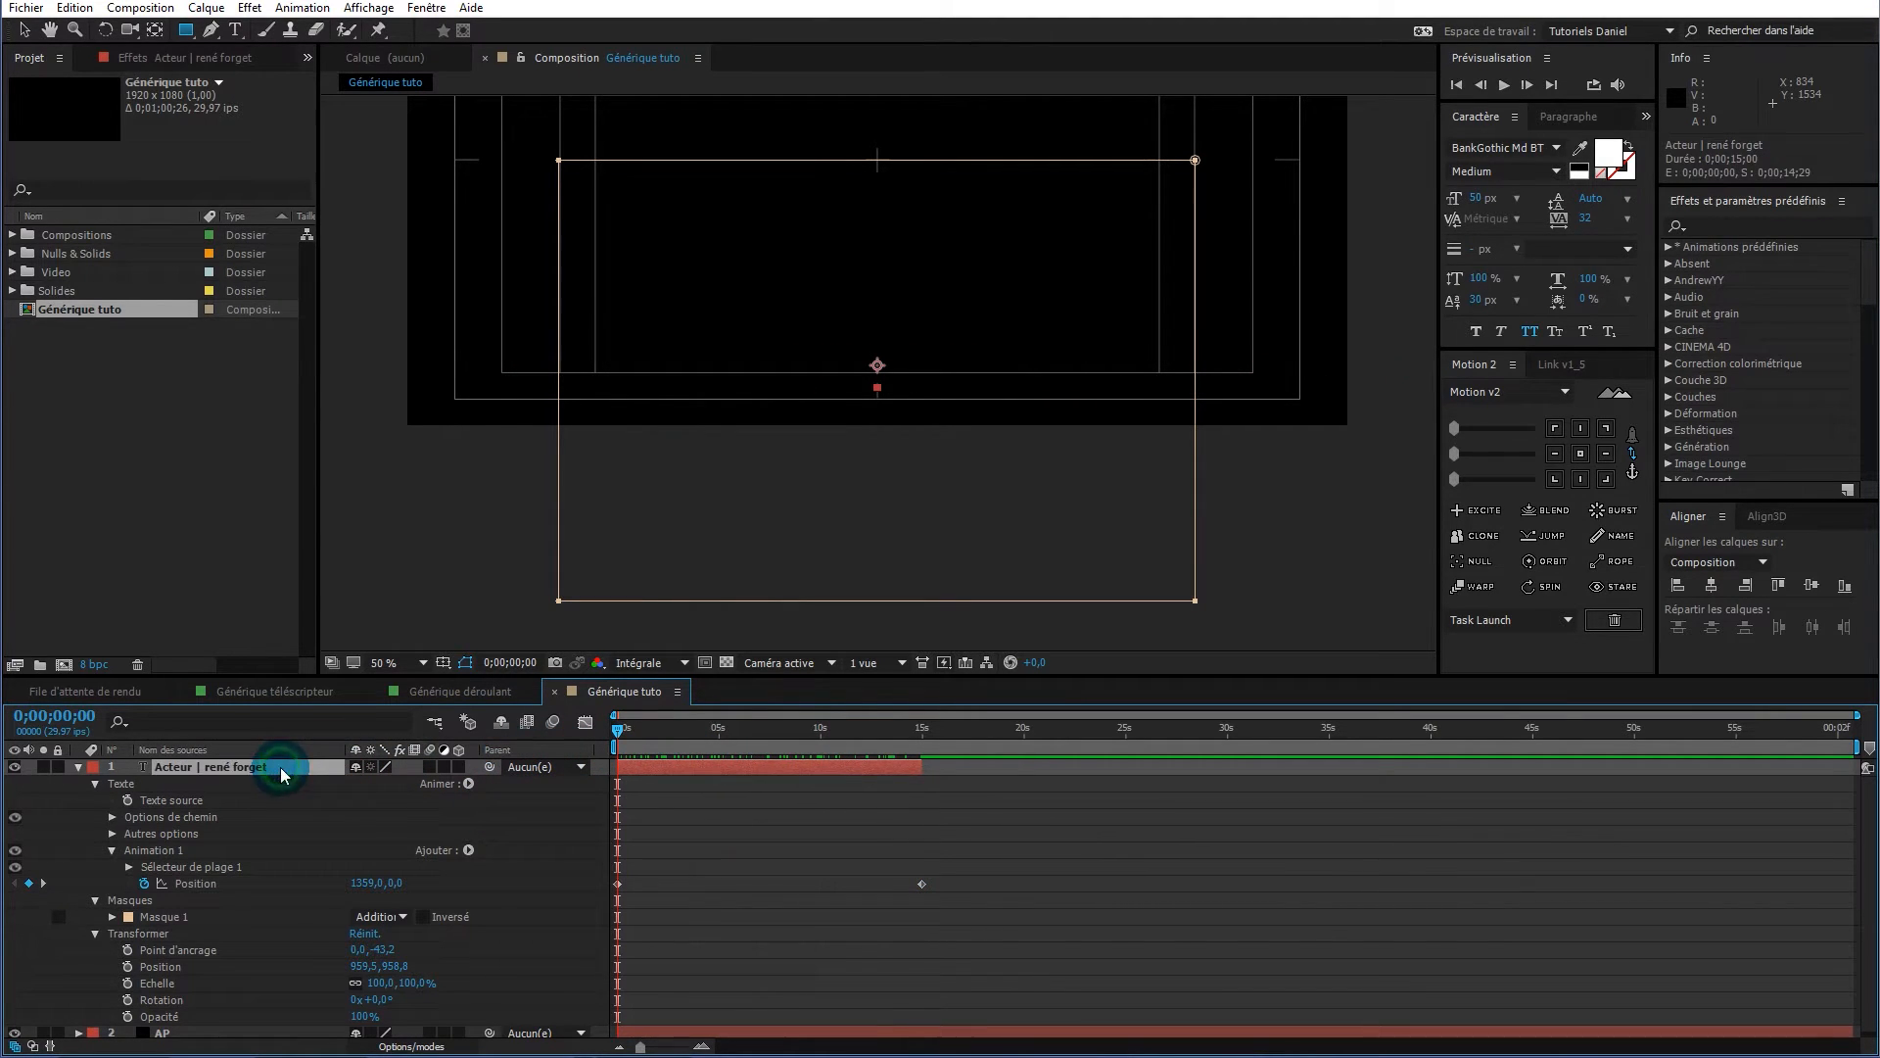
Give Masque 1 a 280 px feather, checking it at 0;00;03;27
{"action": "left_click", "coordinate": [78, 767]}
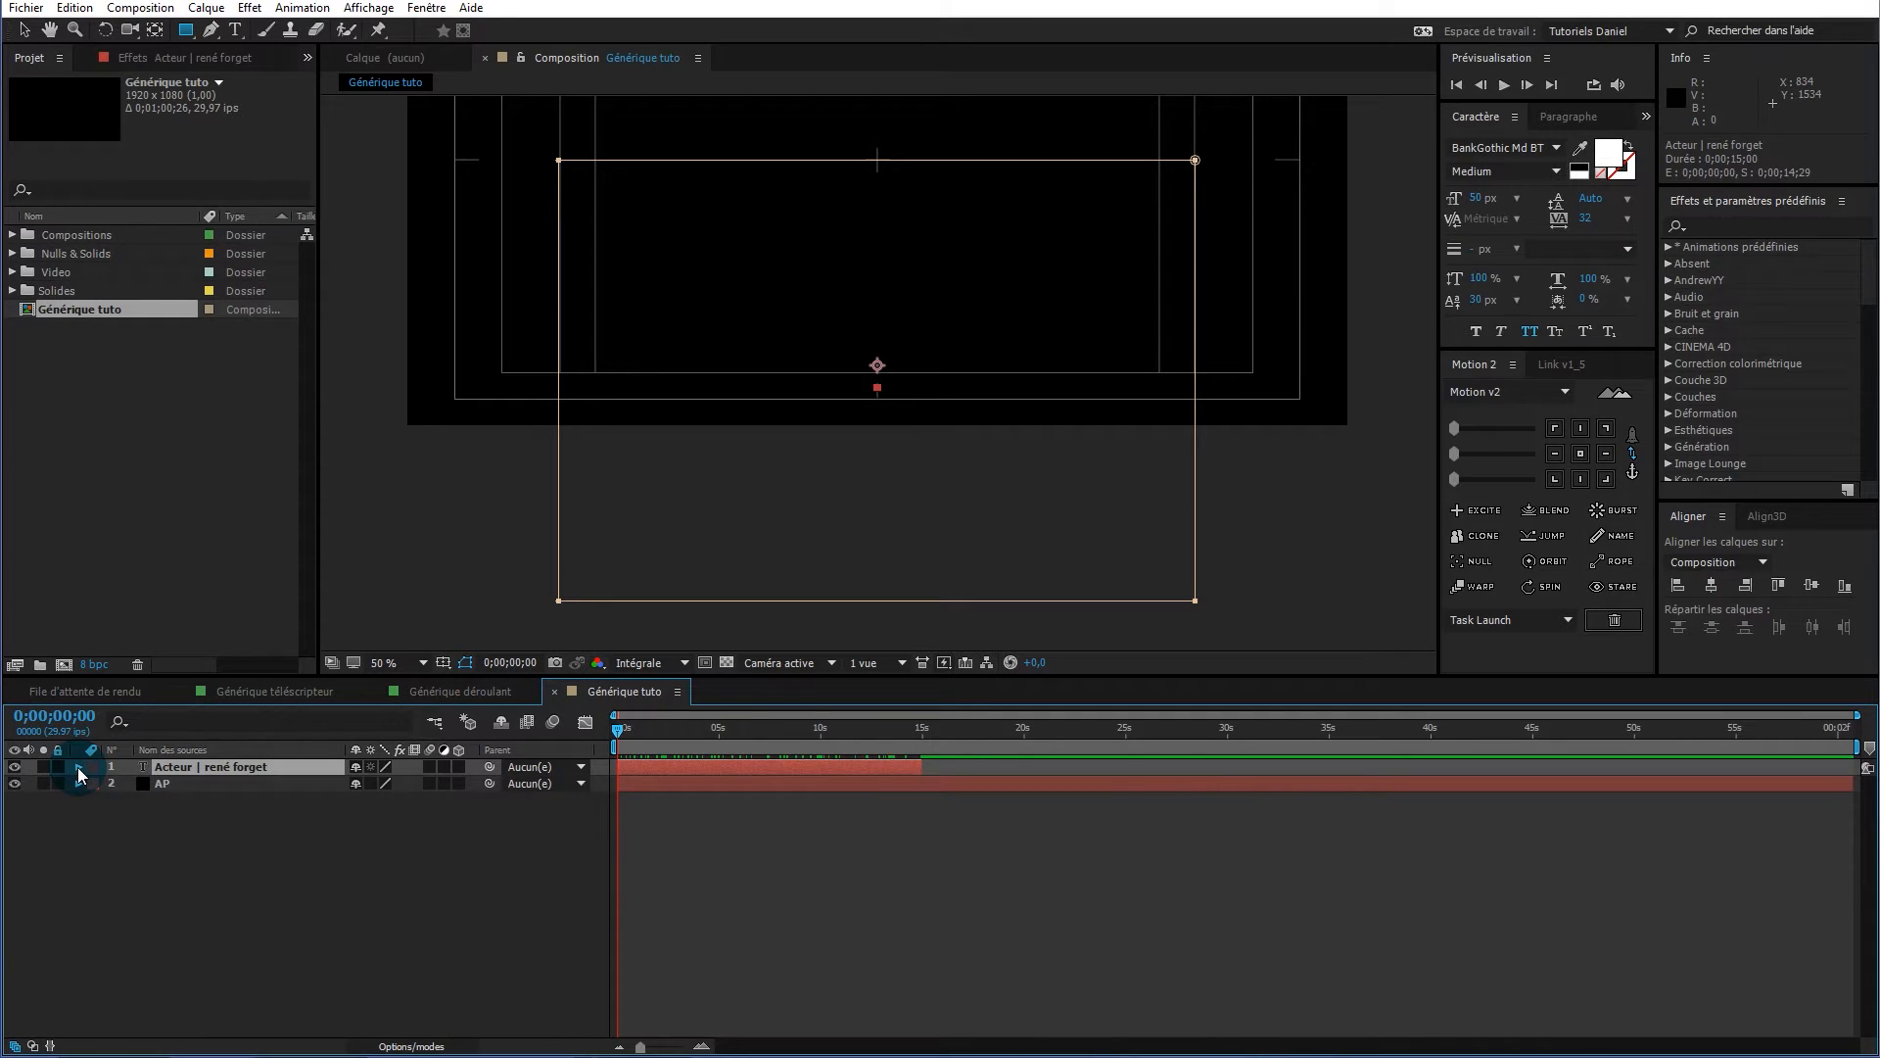
{"action": "left_click", "coordinate": [78, 767]}
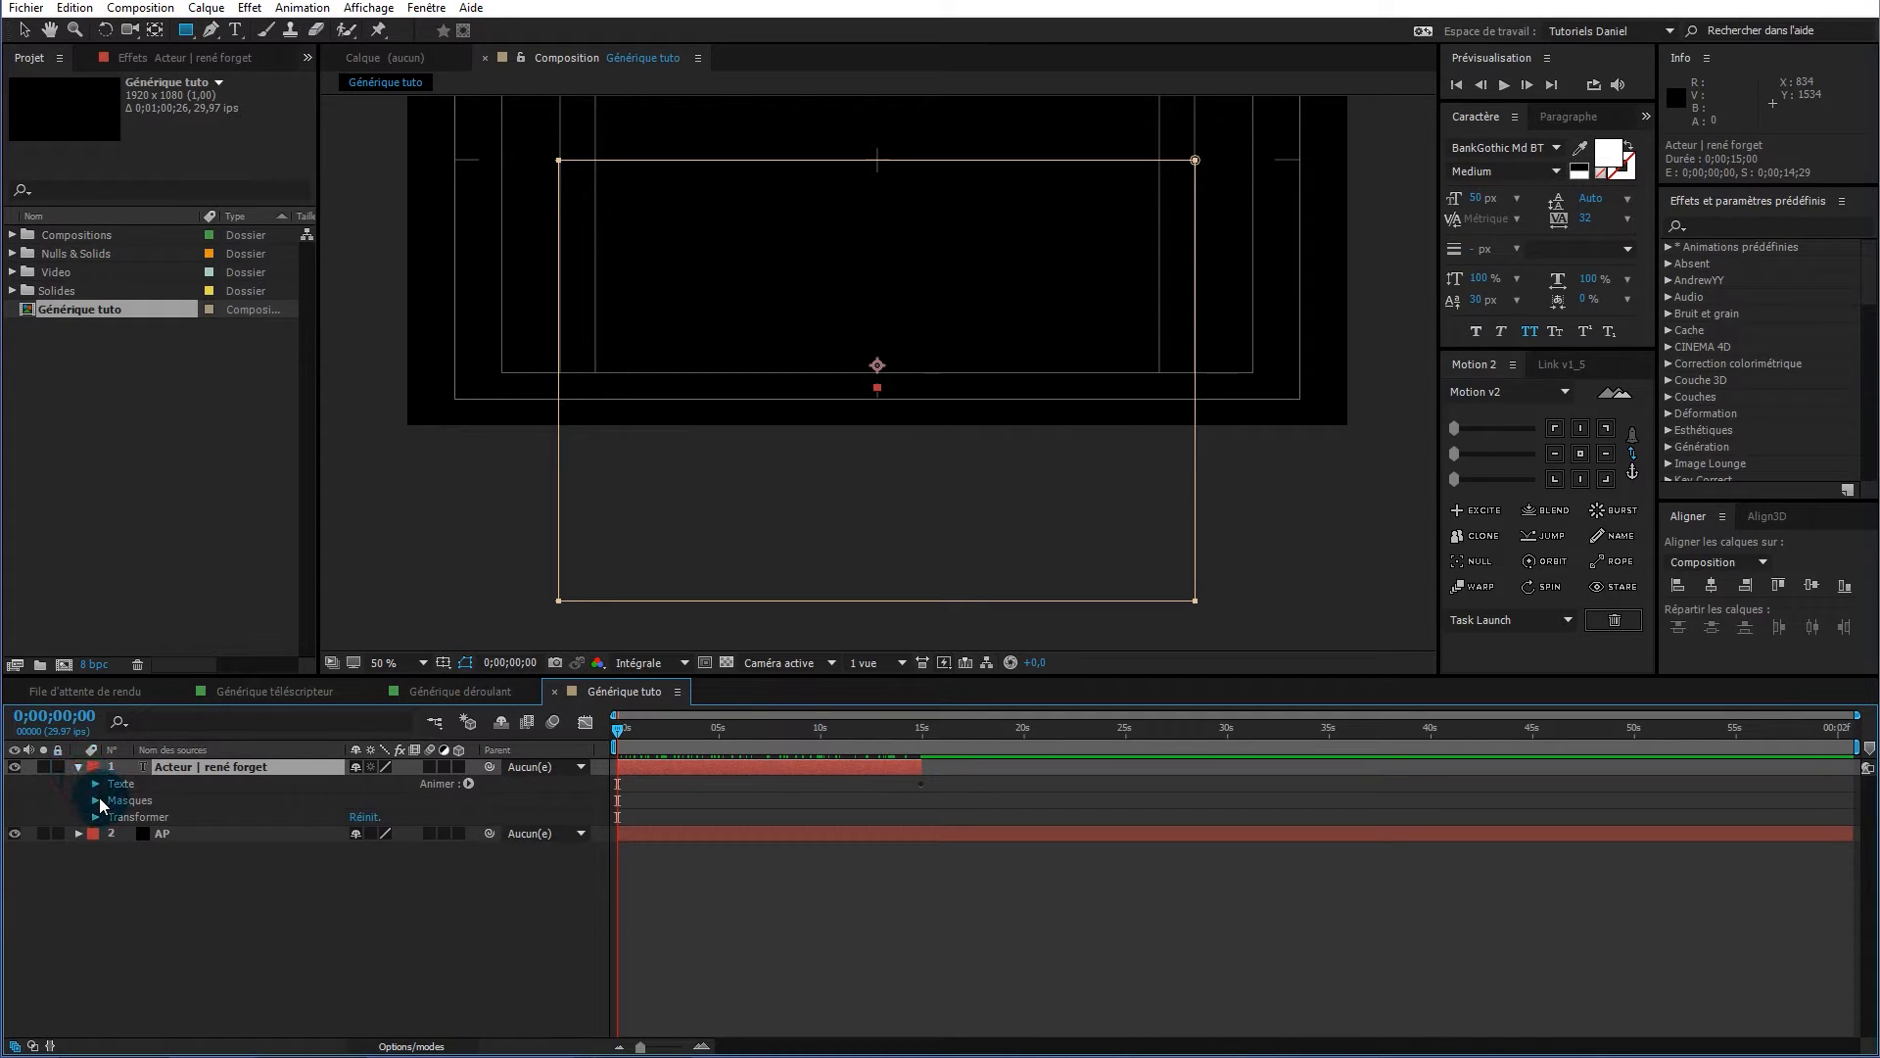
{"action": "left_click", "coordinate": [95, 800]}
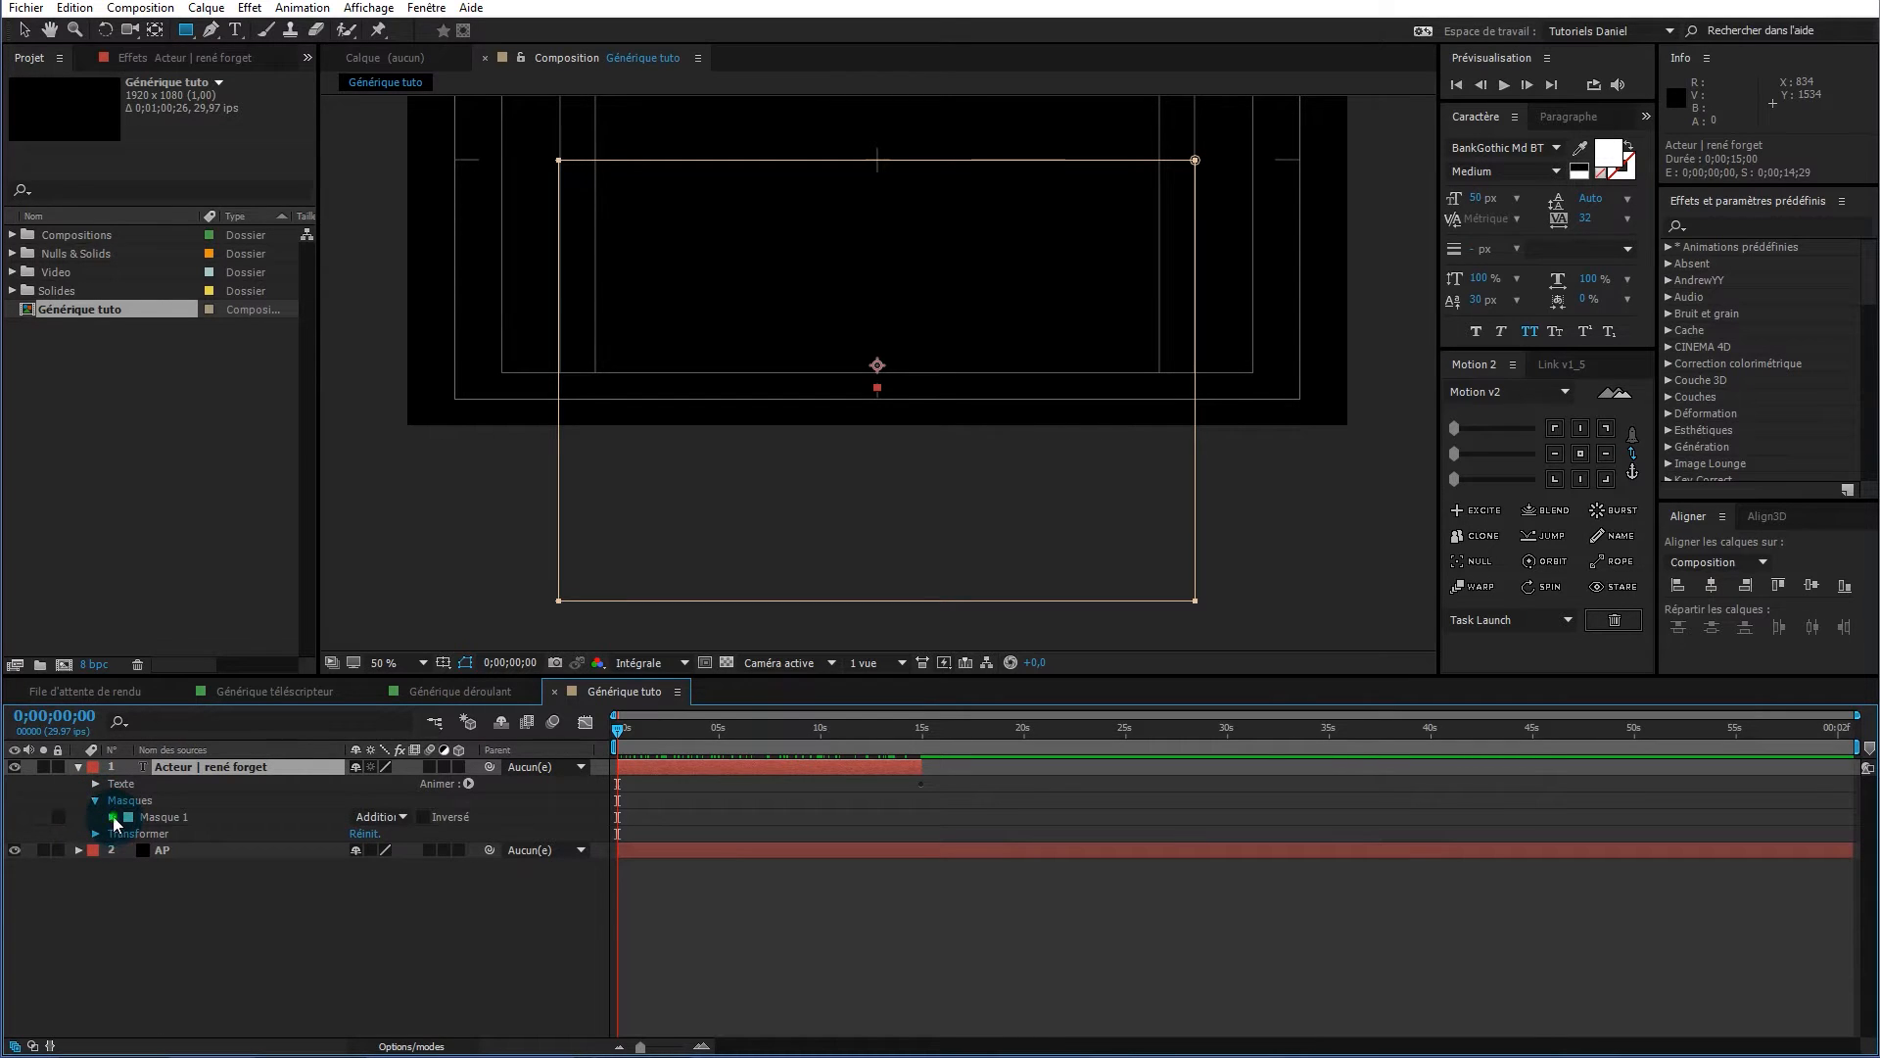
{"action": "left_click", "coordinate": [113, 816]}
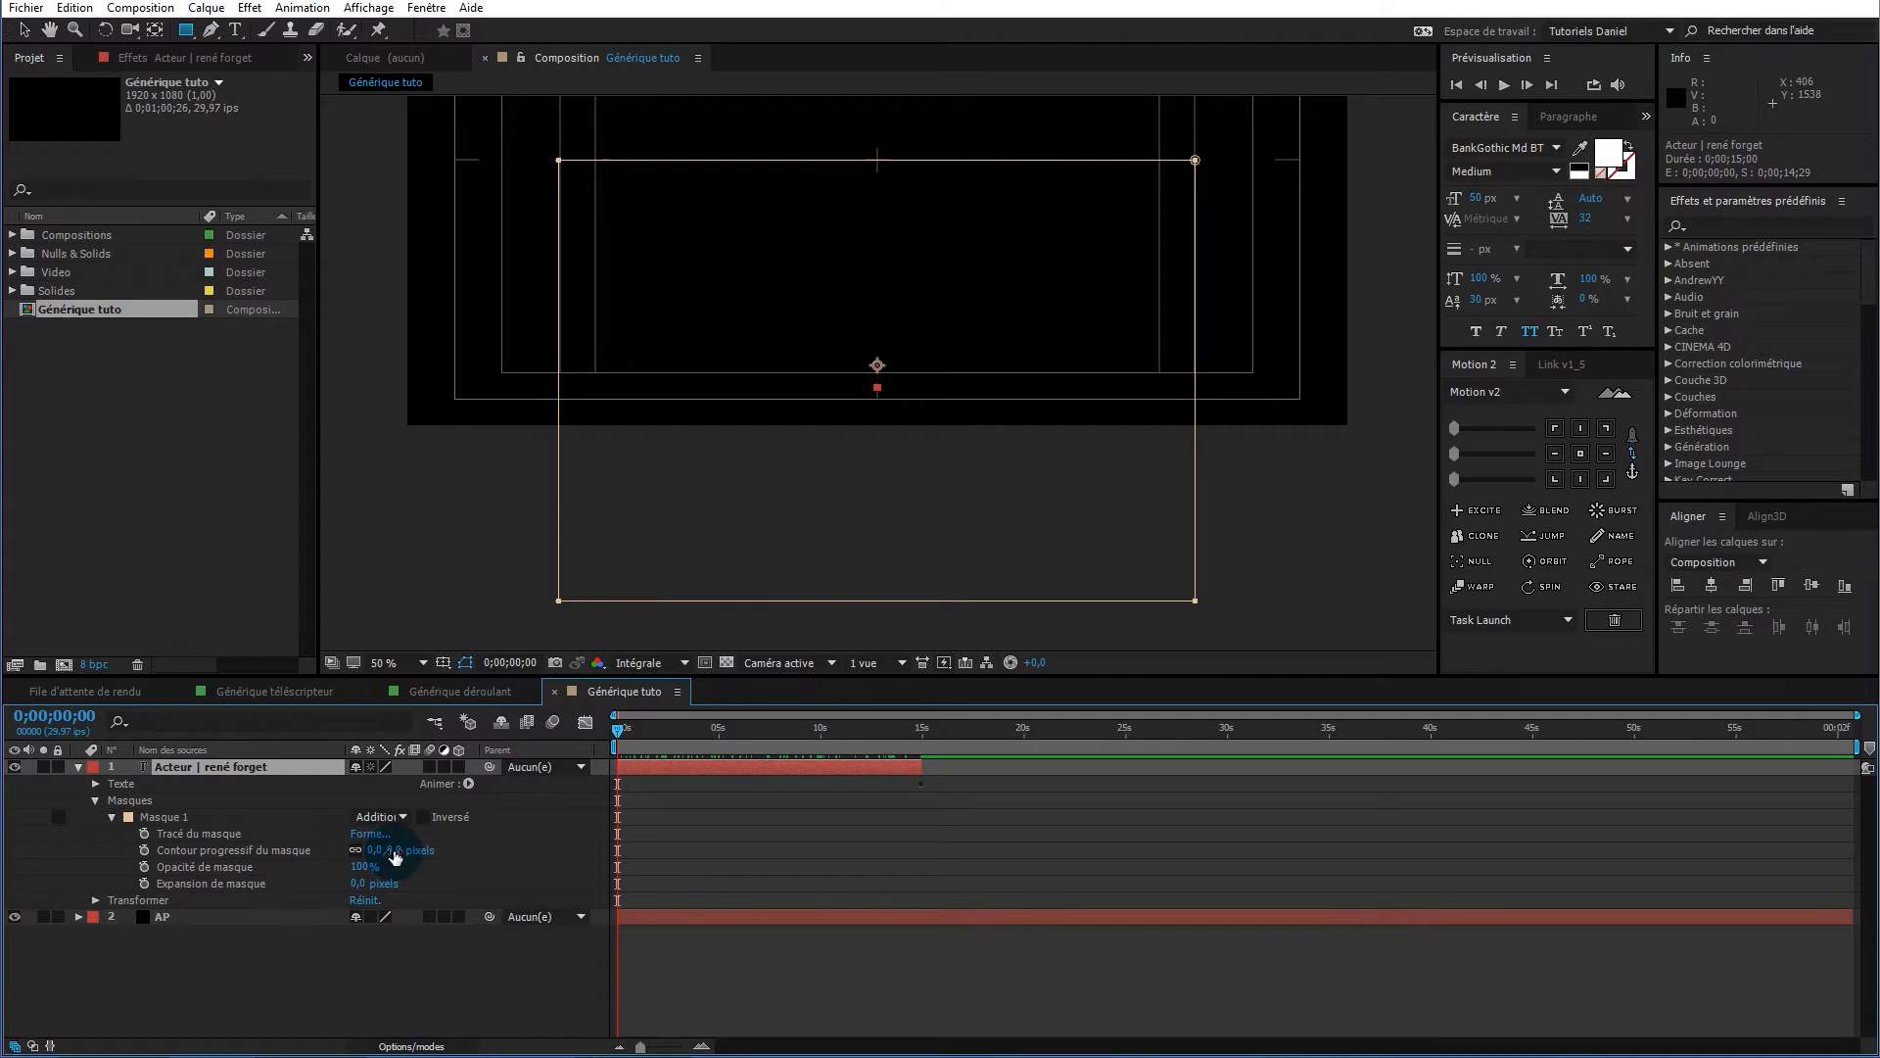
{"action": "left_click_drag", "start_coordinate": [619, 737], "coordinate": [699, 738]}
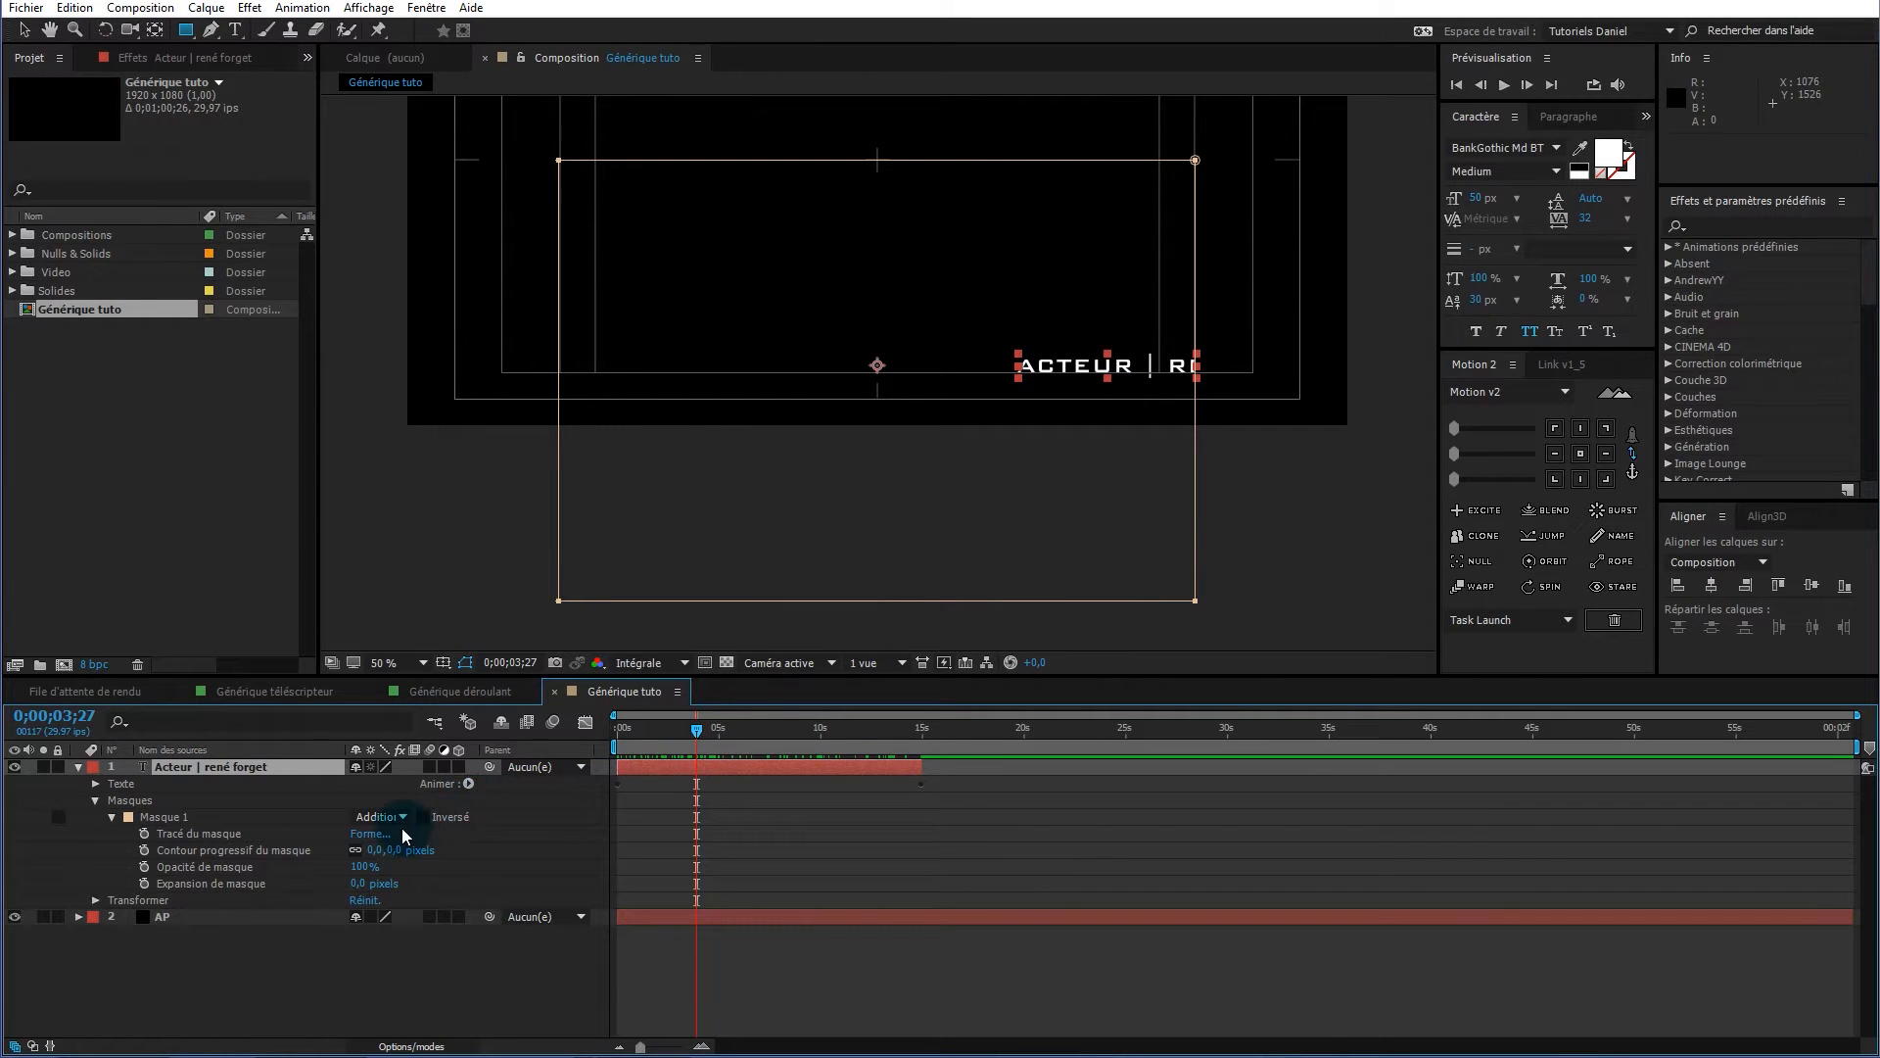
{"action": "left_click_drag", "start_coordinate": [380, 850], "coordinate": [752, 784]}
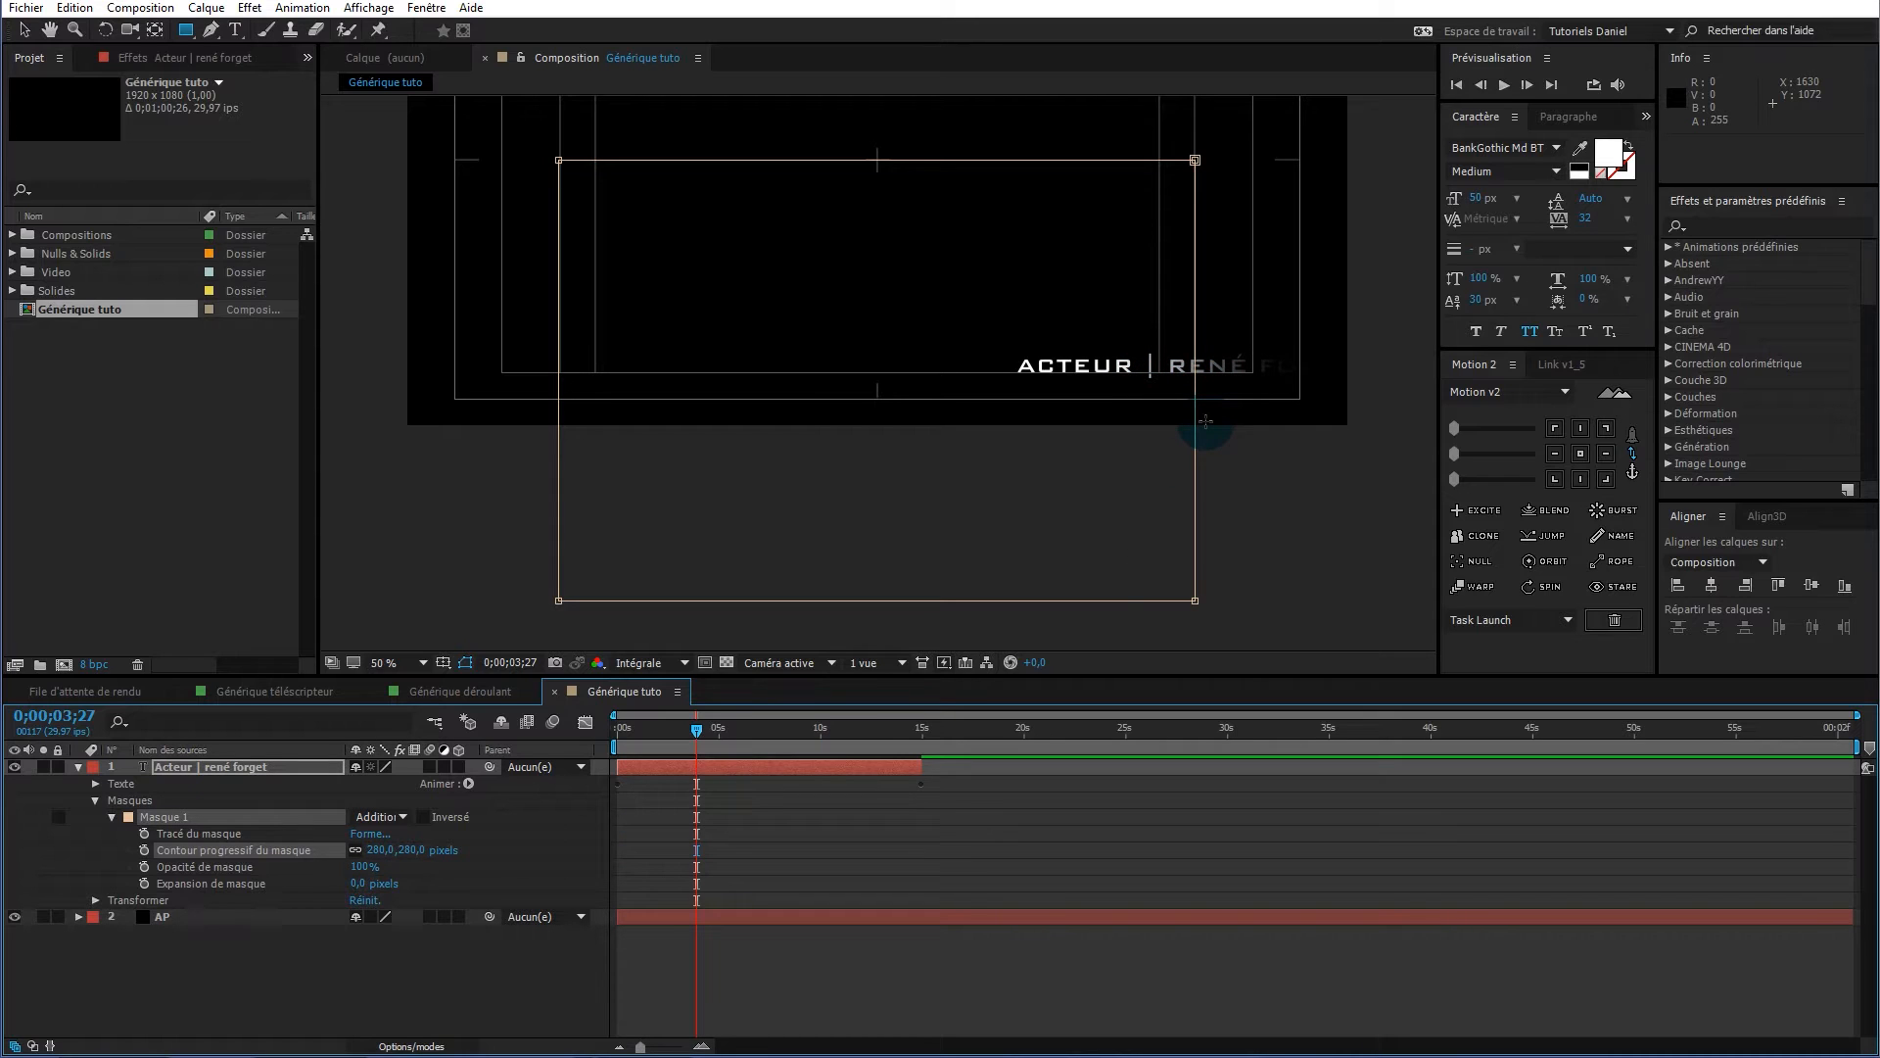
{"action": "scroll", "coordinate": [1204, 422], "scroll_direction": "up", "scroll_amount": 2}
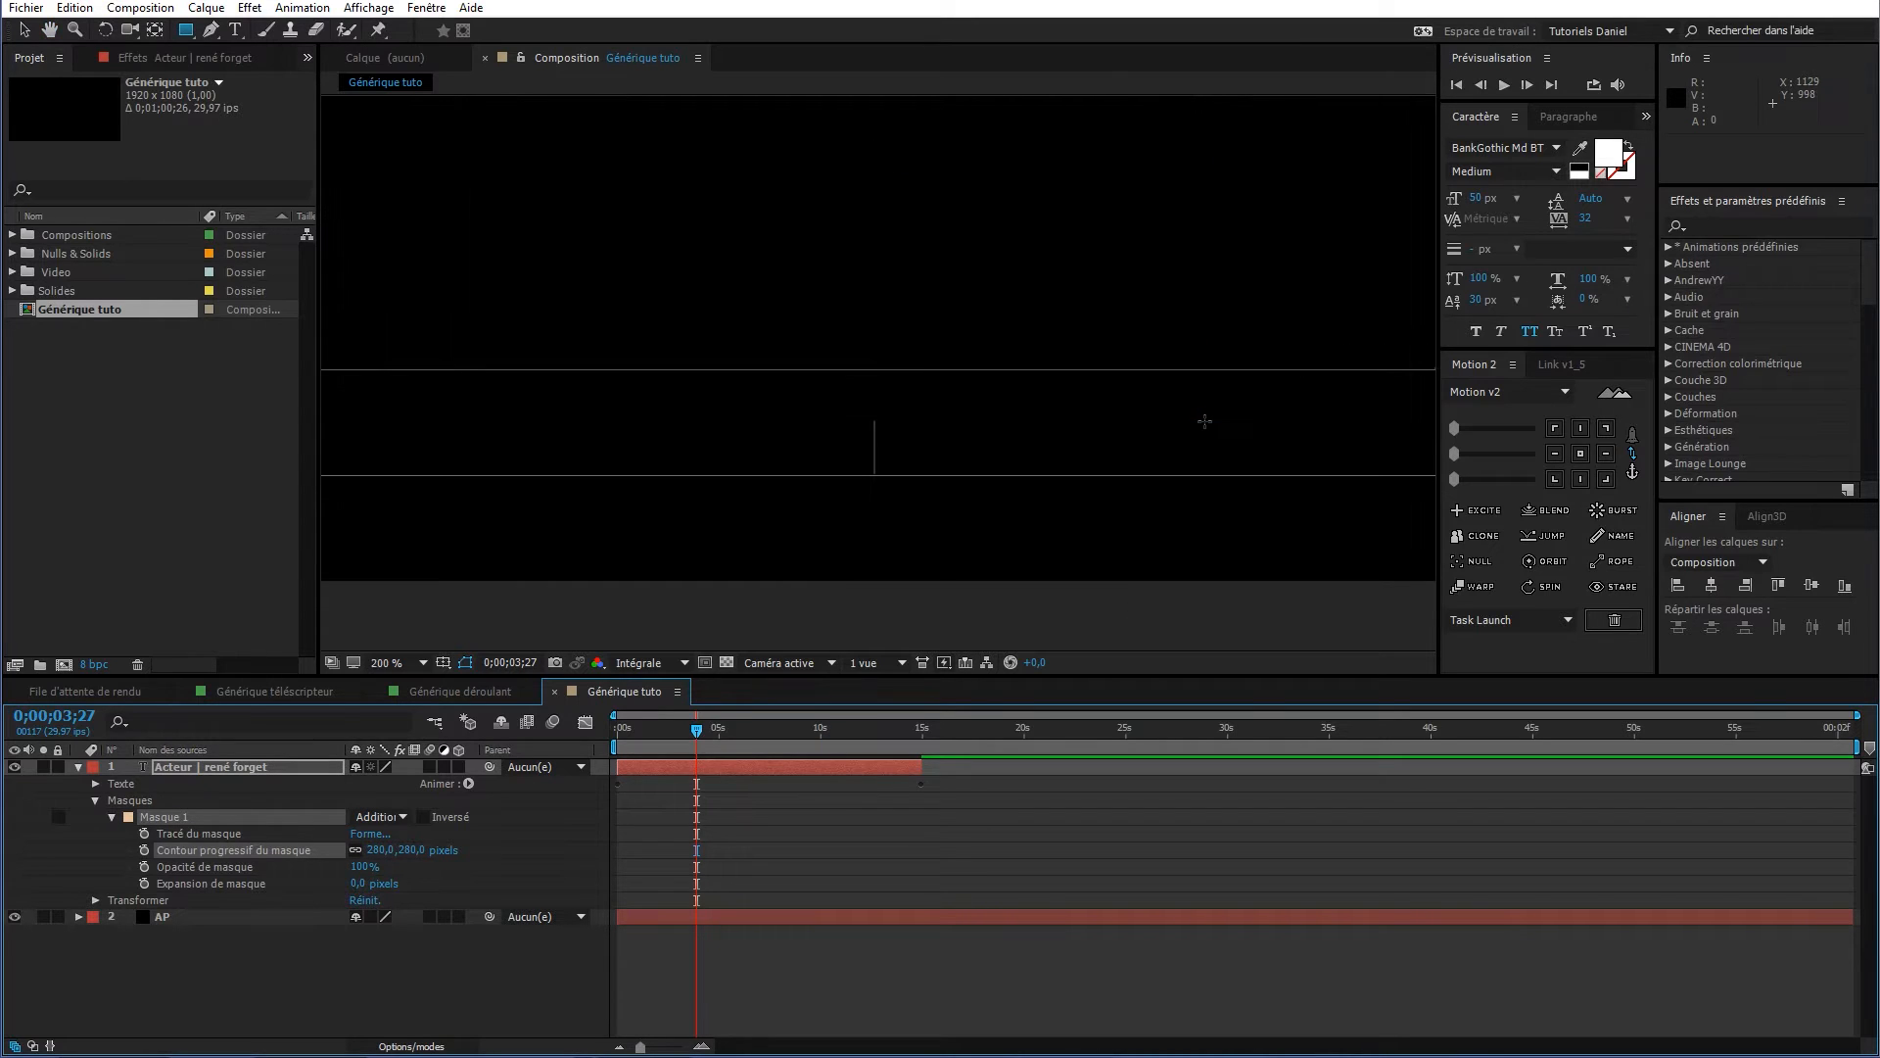
Pan to the credit text and set Masque 1's expansion to 34 px and feather to 273 px
{"action": "scroll", "coordinate": [1205, 422], "scroll_direction": "down", "scroll_amount": 1}
{"action": "key", "text": "h"}
{"action": "left_click_drag", "start_coordinate": [1301, 424], "coordinate": [715, 460]}
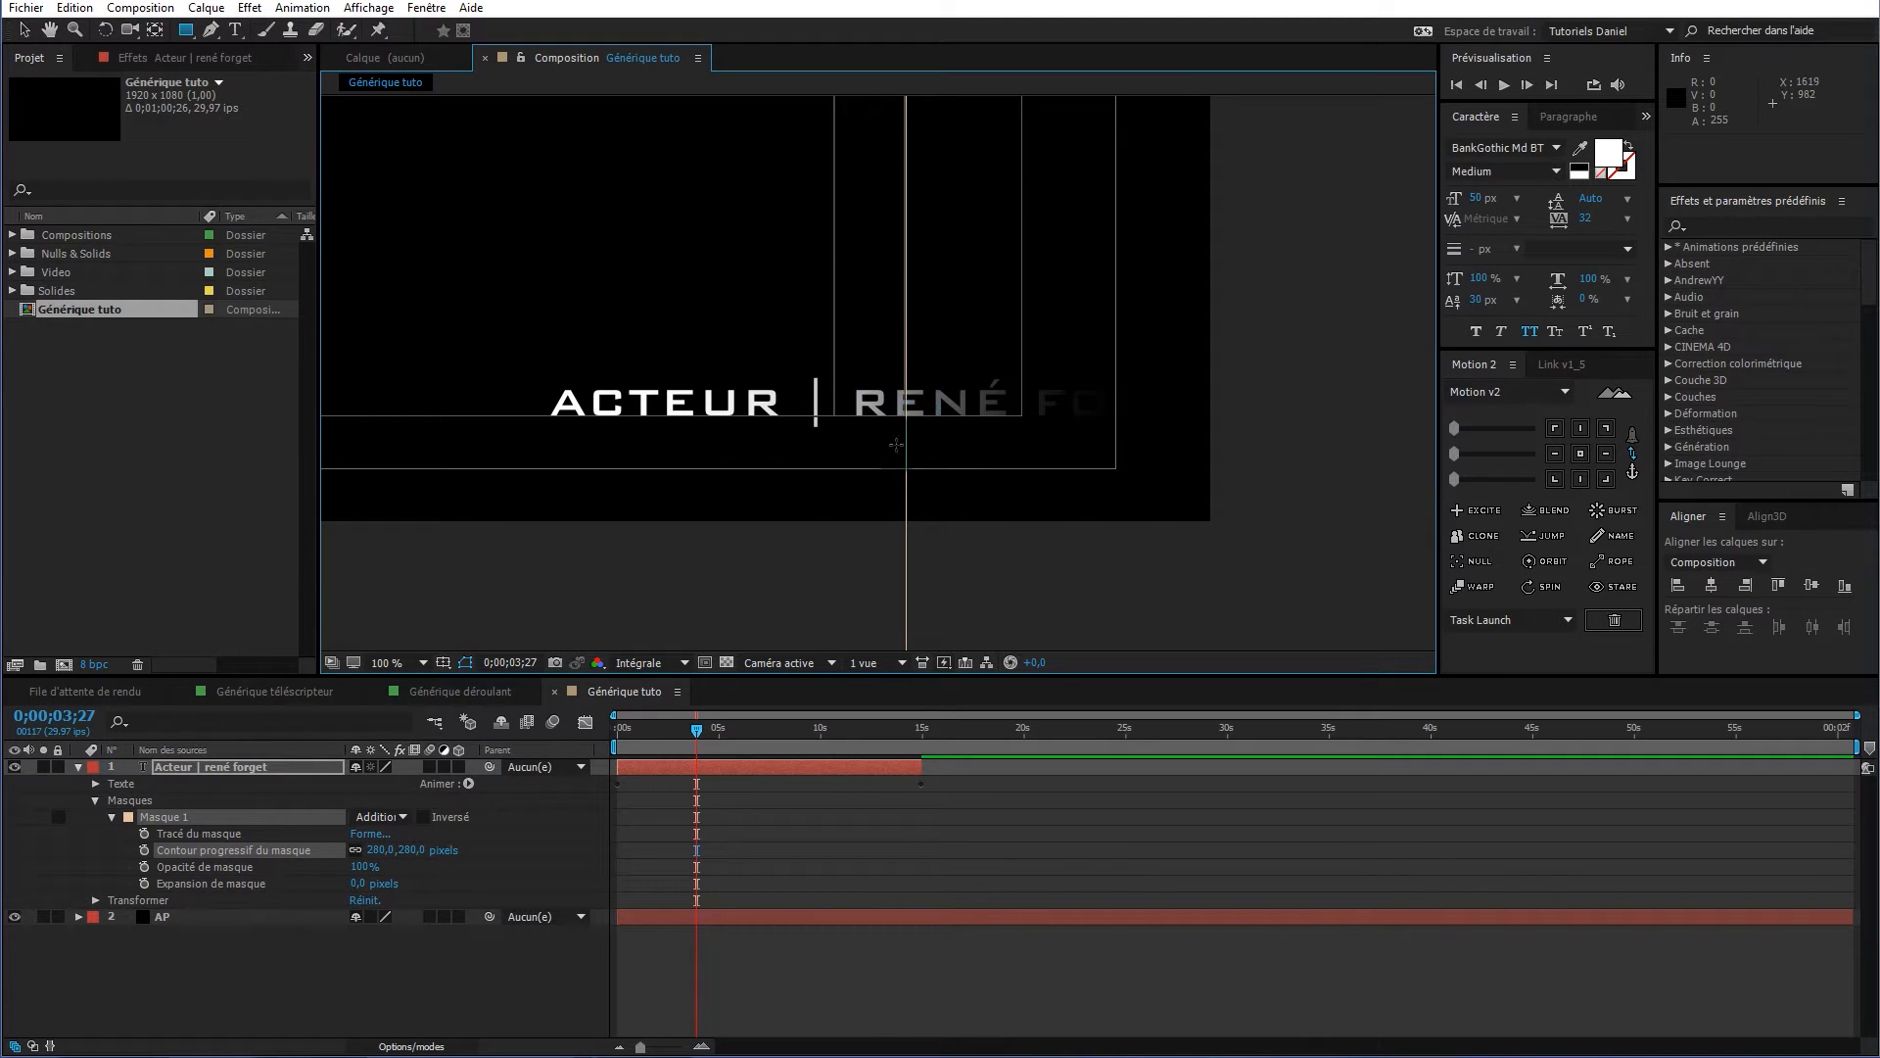
{"action": "mouse_move", "coordinate": [359, 888]}
{"action": "left_mouse_down"}
{"action": "mouse_move", "coordinate": [441, 884]}
{"action": "mouse_move", "coordinate": [393, 889]}
{"action": "left_mouse_up"}
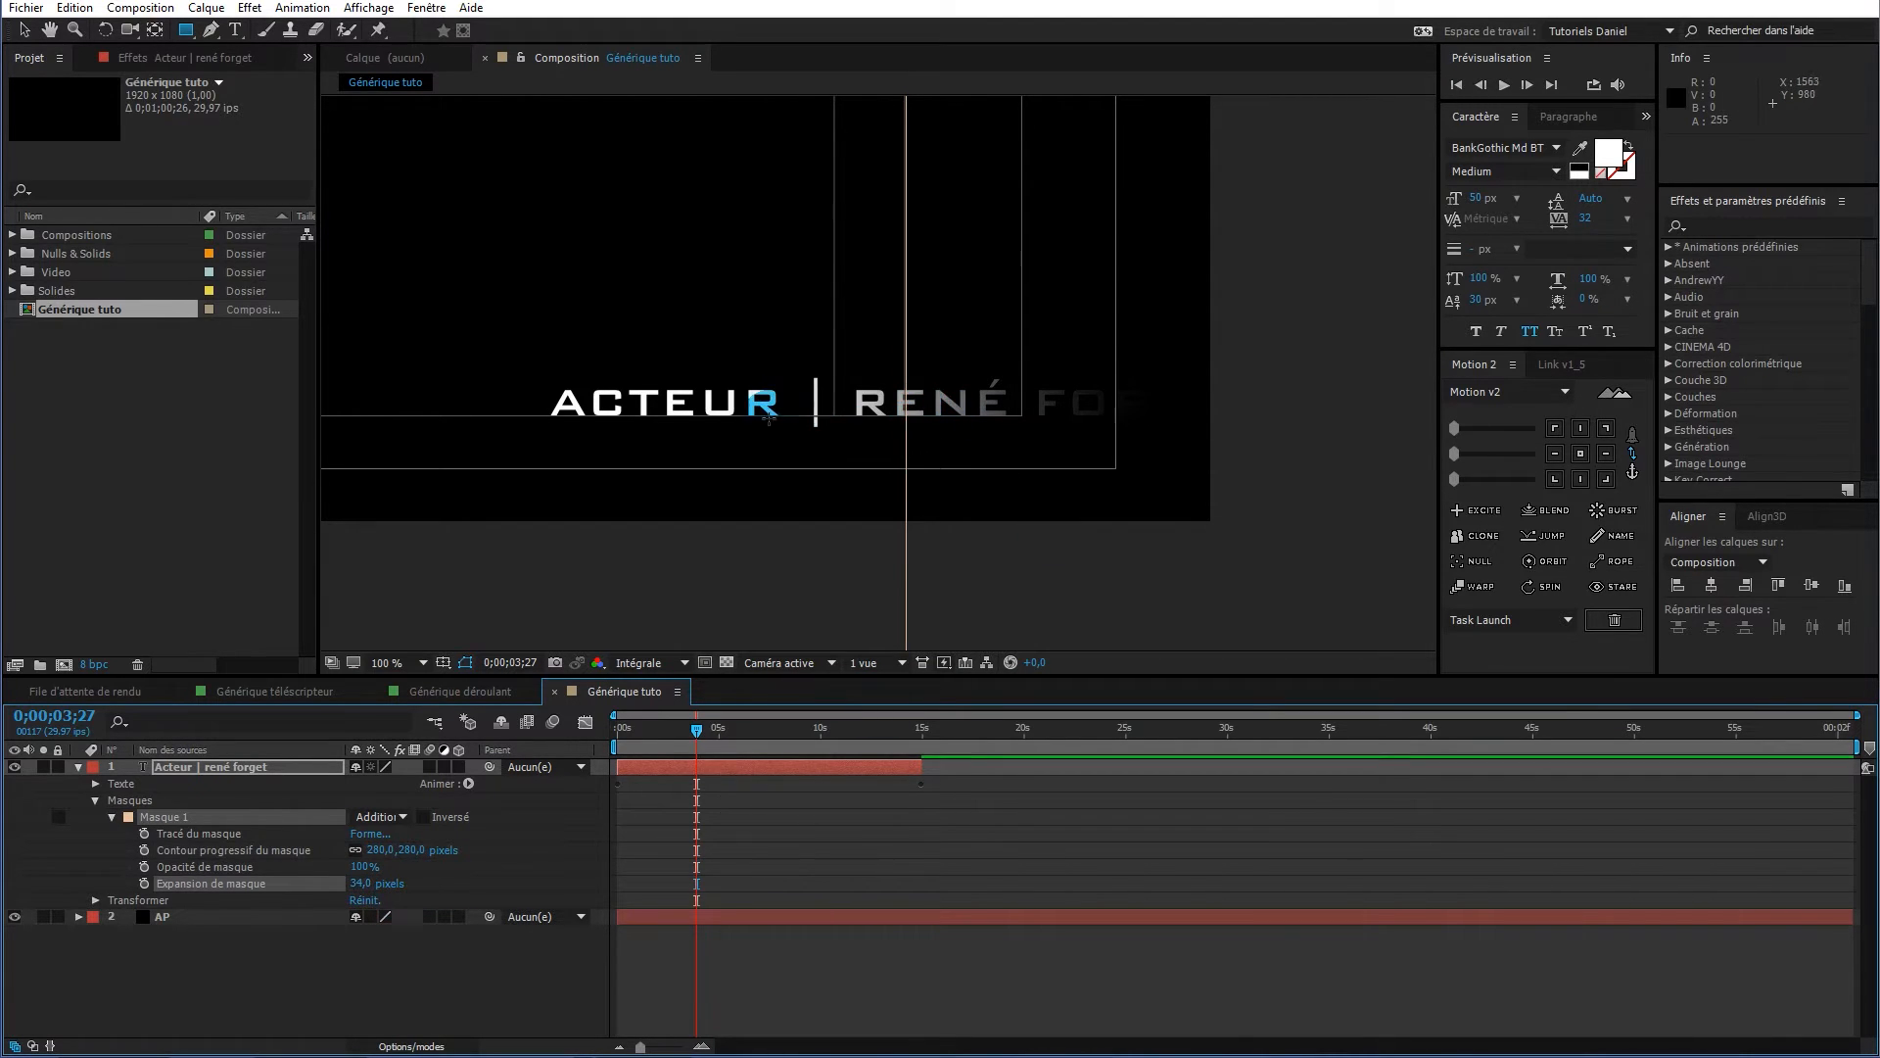
{"action": "mouse_move", "coordinate": [416, 849]}
{"action": "left_mouse_down"}
{"action": "mouse_move", "coordinate": [354, 851]}
{"action": "mouse_move", "coordinate": [419, 860]}
{"action": "left_mouse_up"}
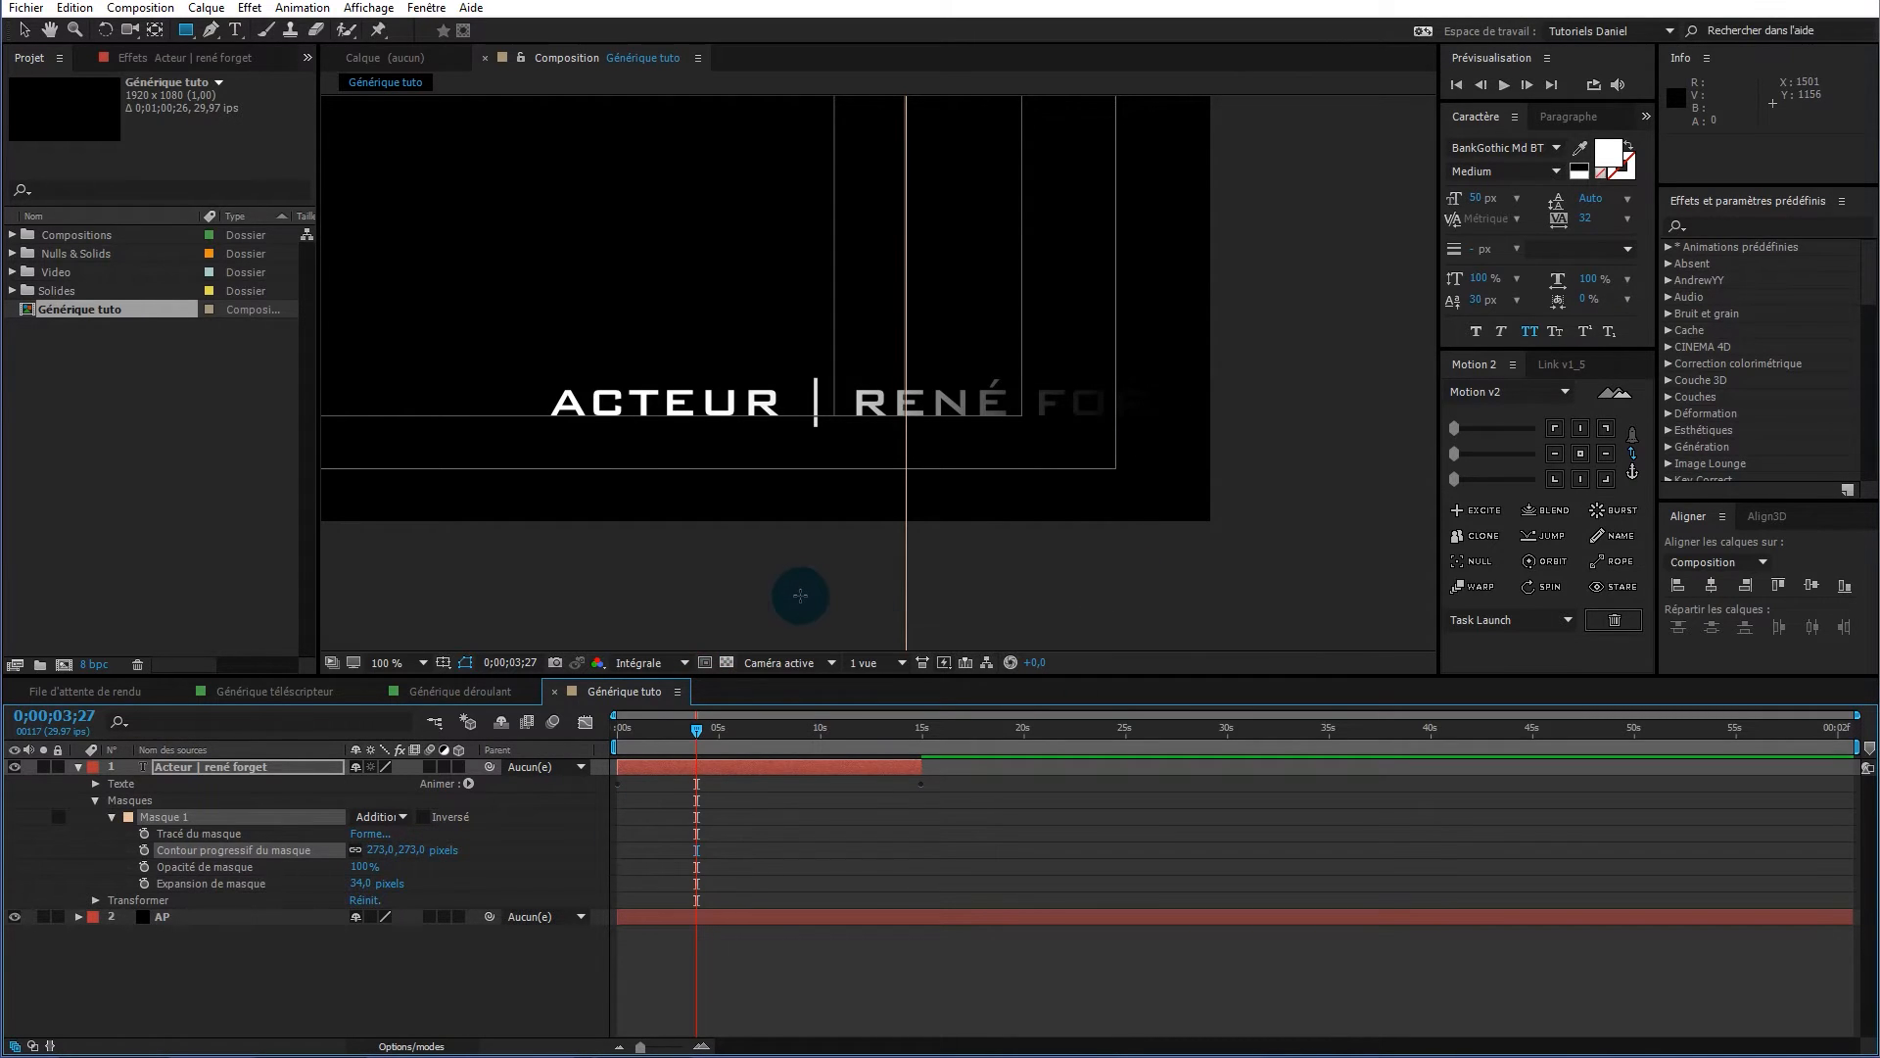
Zoom the viewer out to Ajuster jusqu'à 100 %
{"action": "key", "text": "comma"}
{"action": "key", "text": "comma"}
{"action": "key", "text": "comma"}
{"action": "key", "text": "comma"}
{"action": "left_click", "coordinate": [393, 663]}
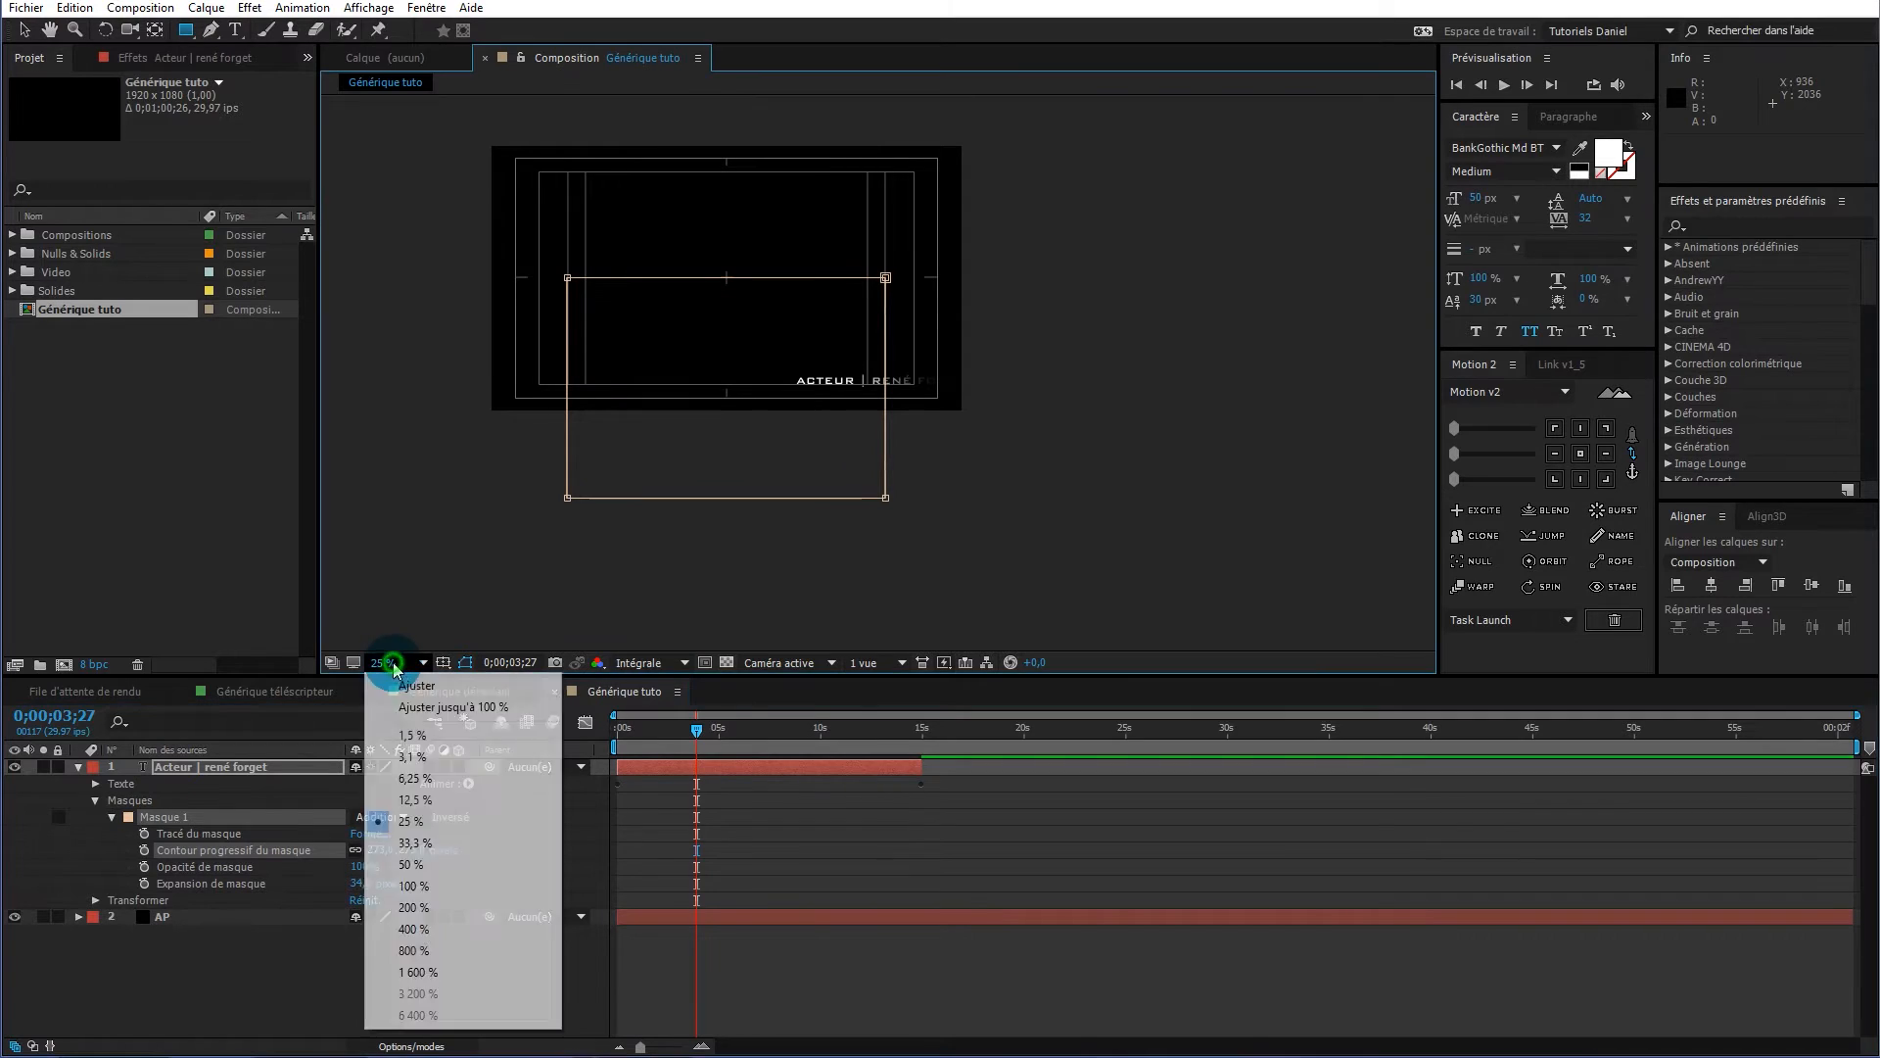
{"action": "left_click", "coordinate": [411, 706]}
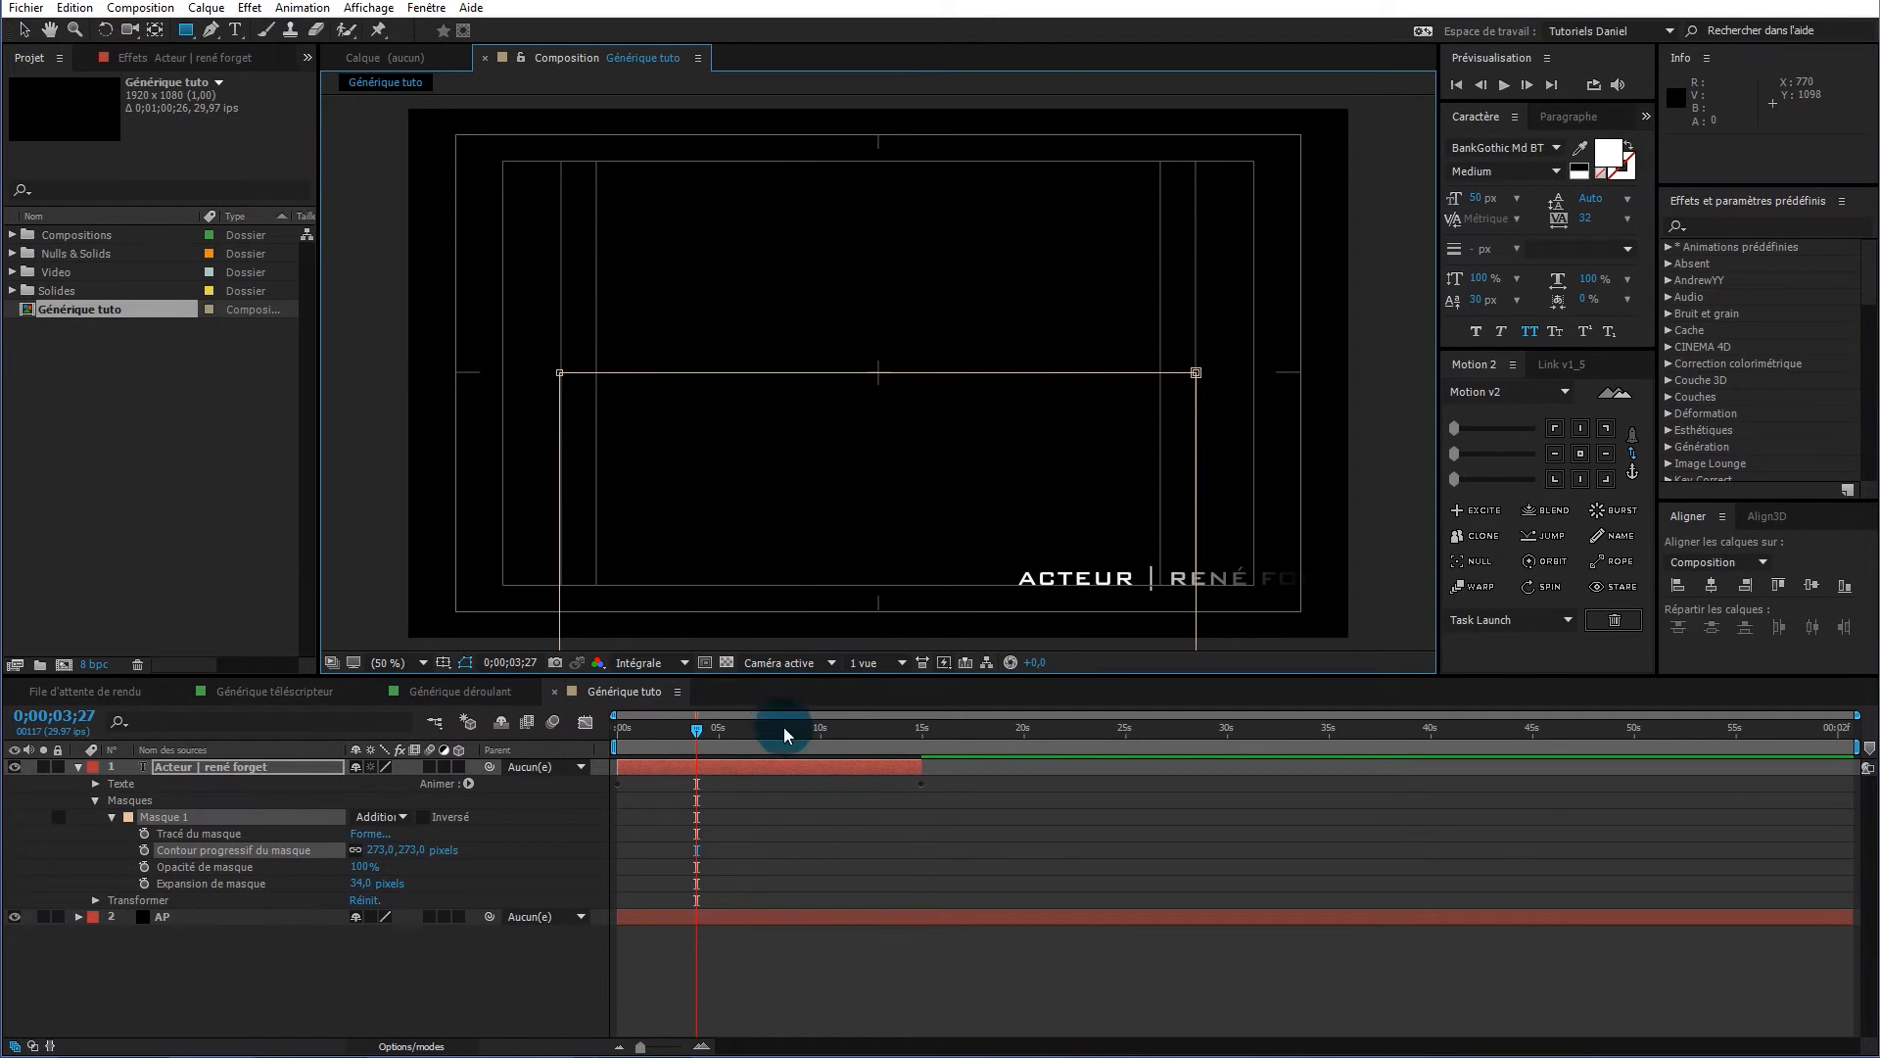
Return near the start, collapse the credit layer's properties and preview the slide animation
{"action": "left_click_drag", "start_coordinate": [697, 730], "coordinate": [580, 733]}
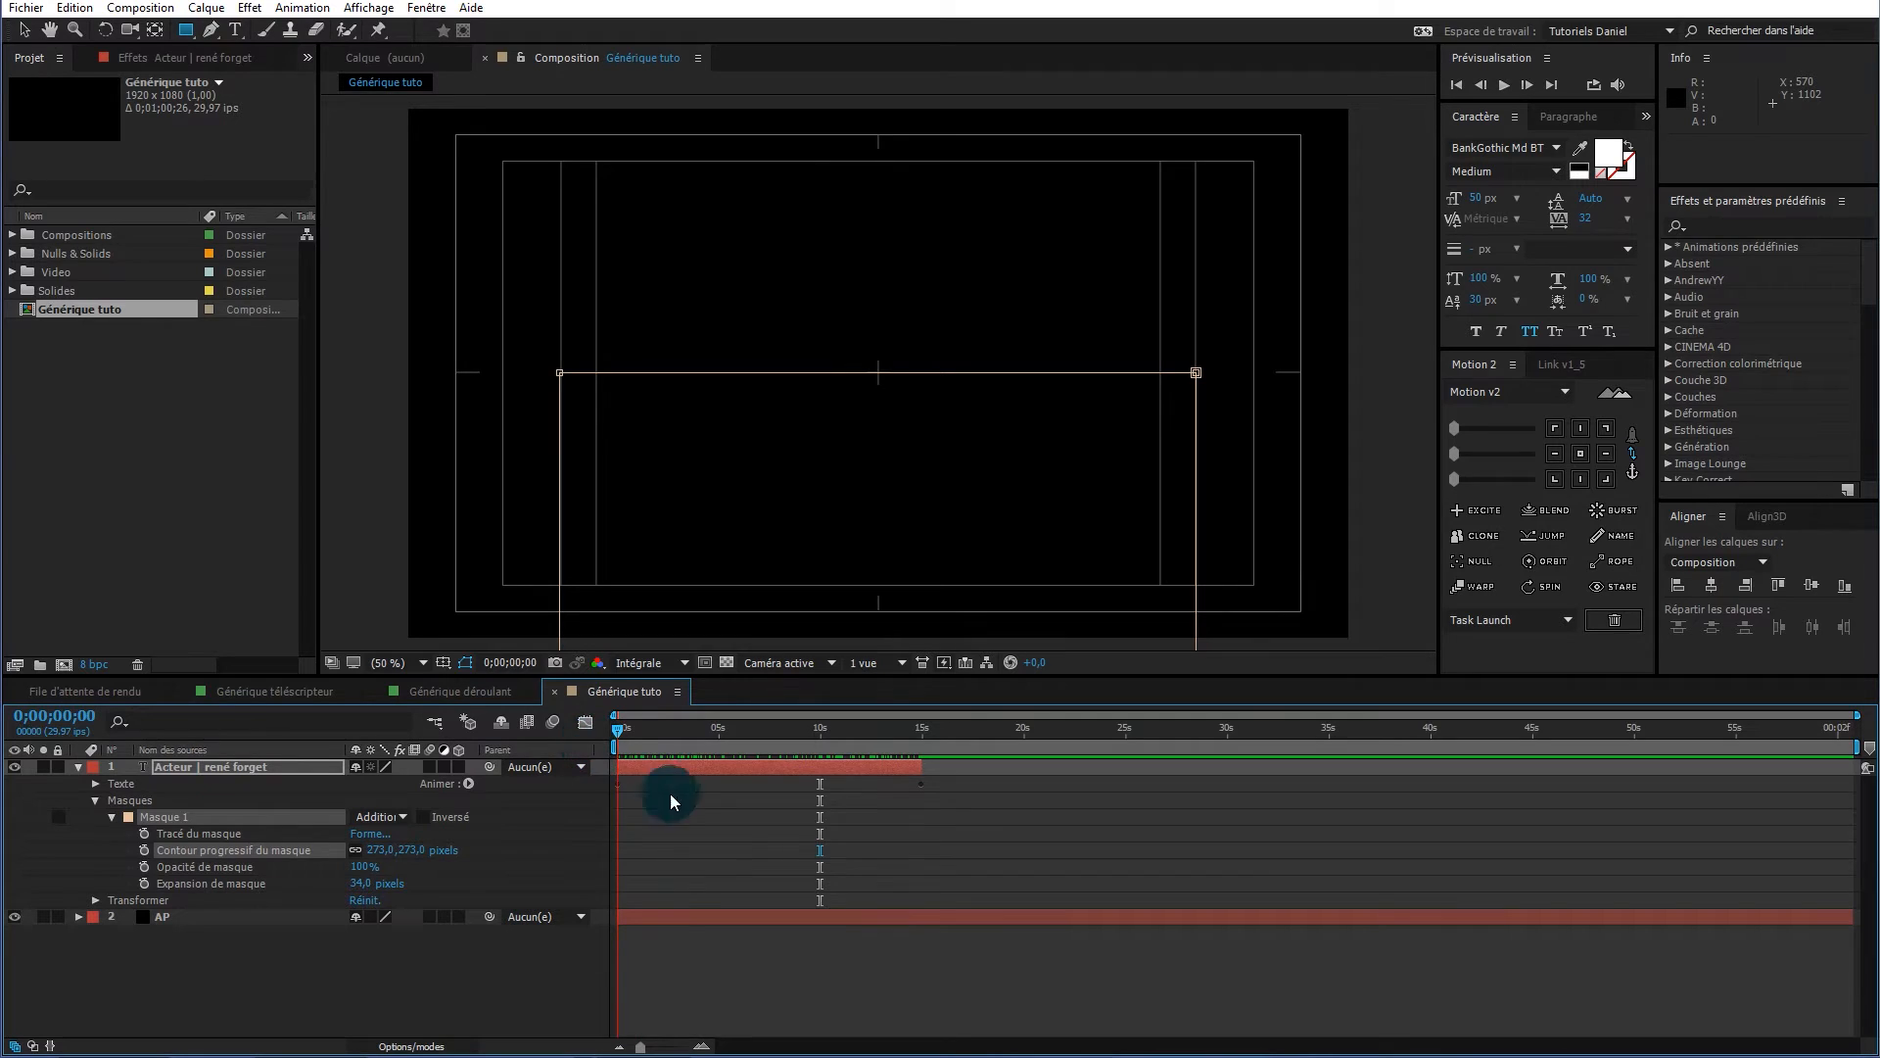
{"action": "left_click", "coordinate": [231, 770]}
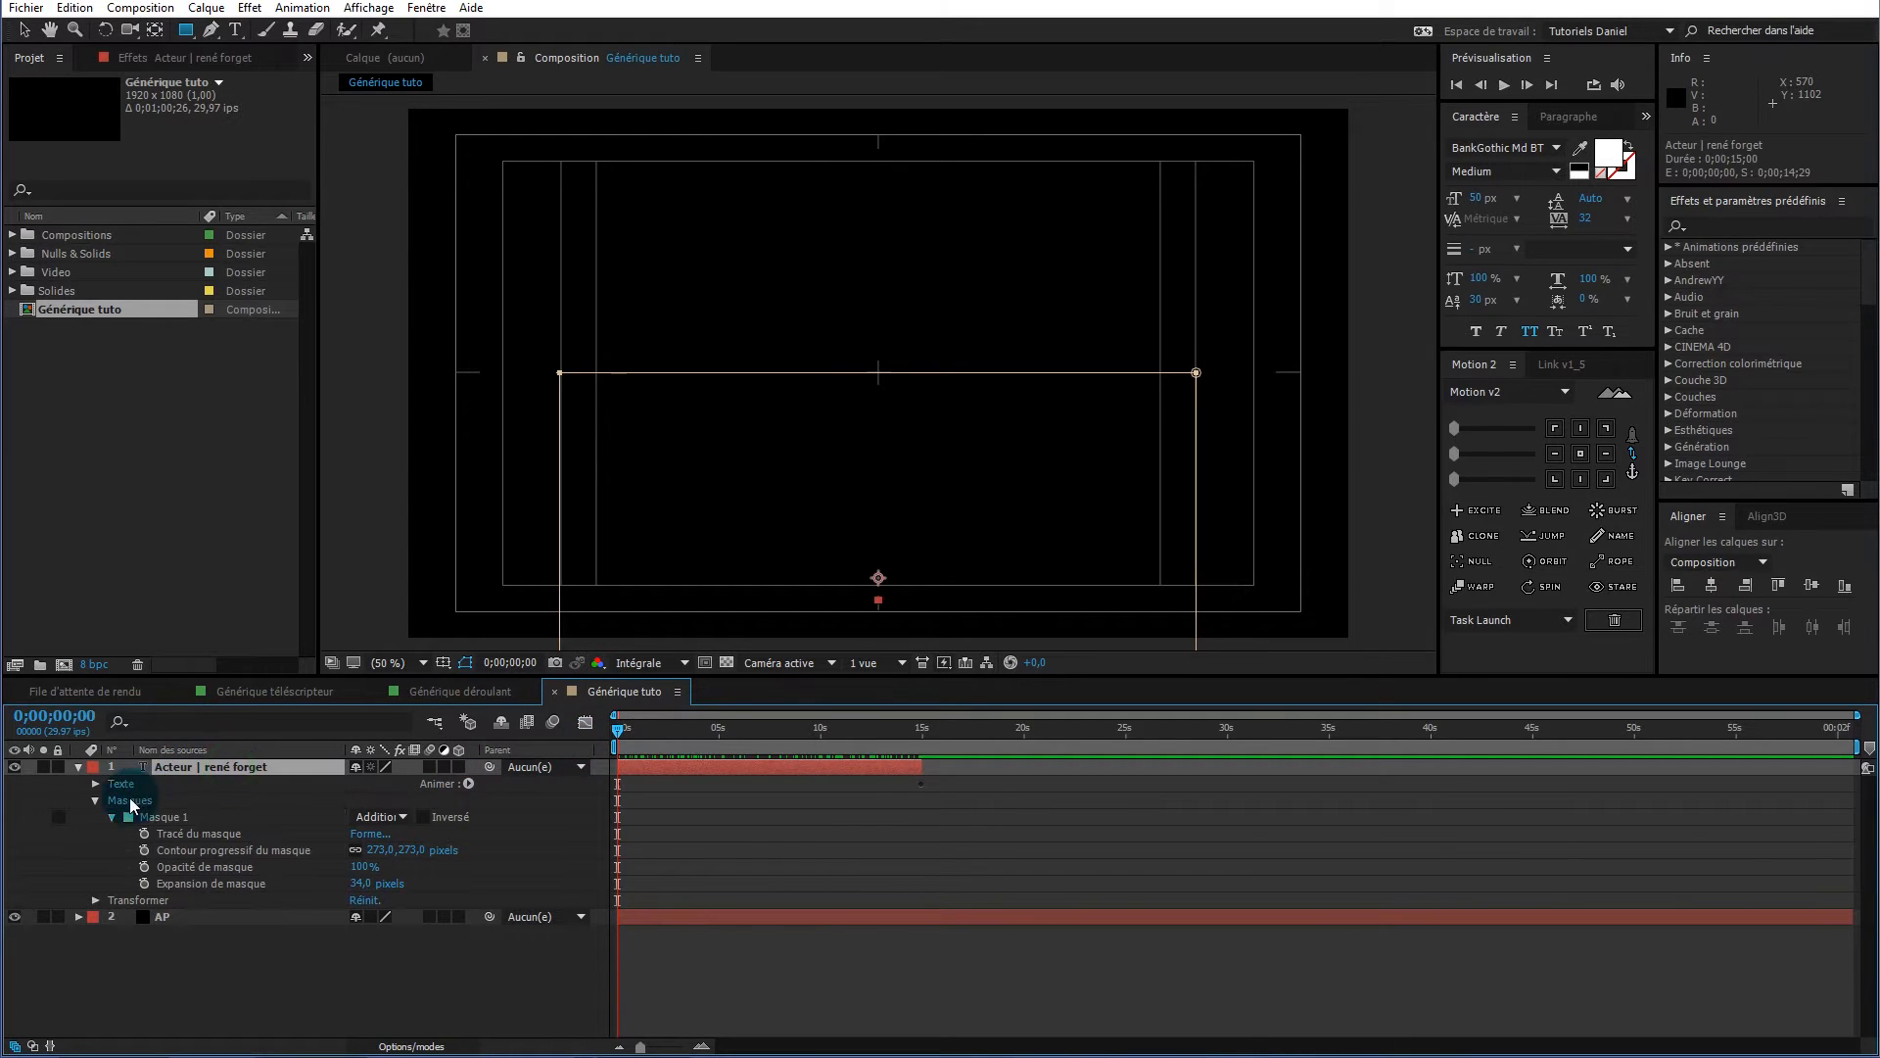
{"action": "left_click", "coordinate": [79, 768]}
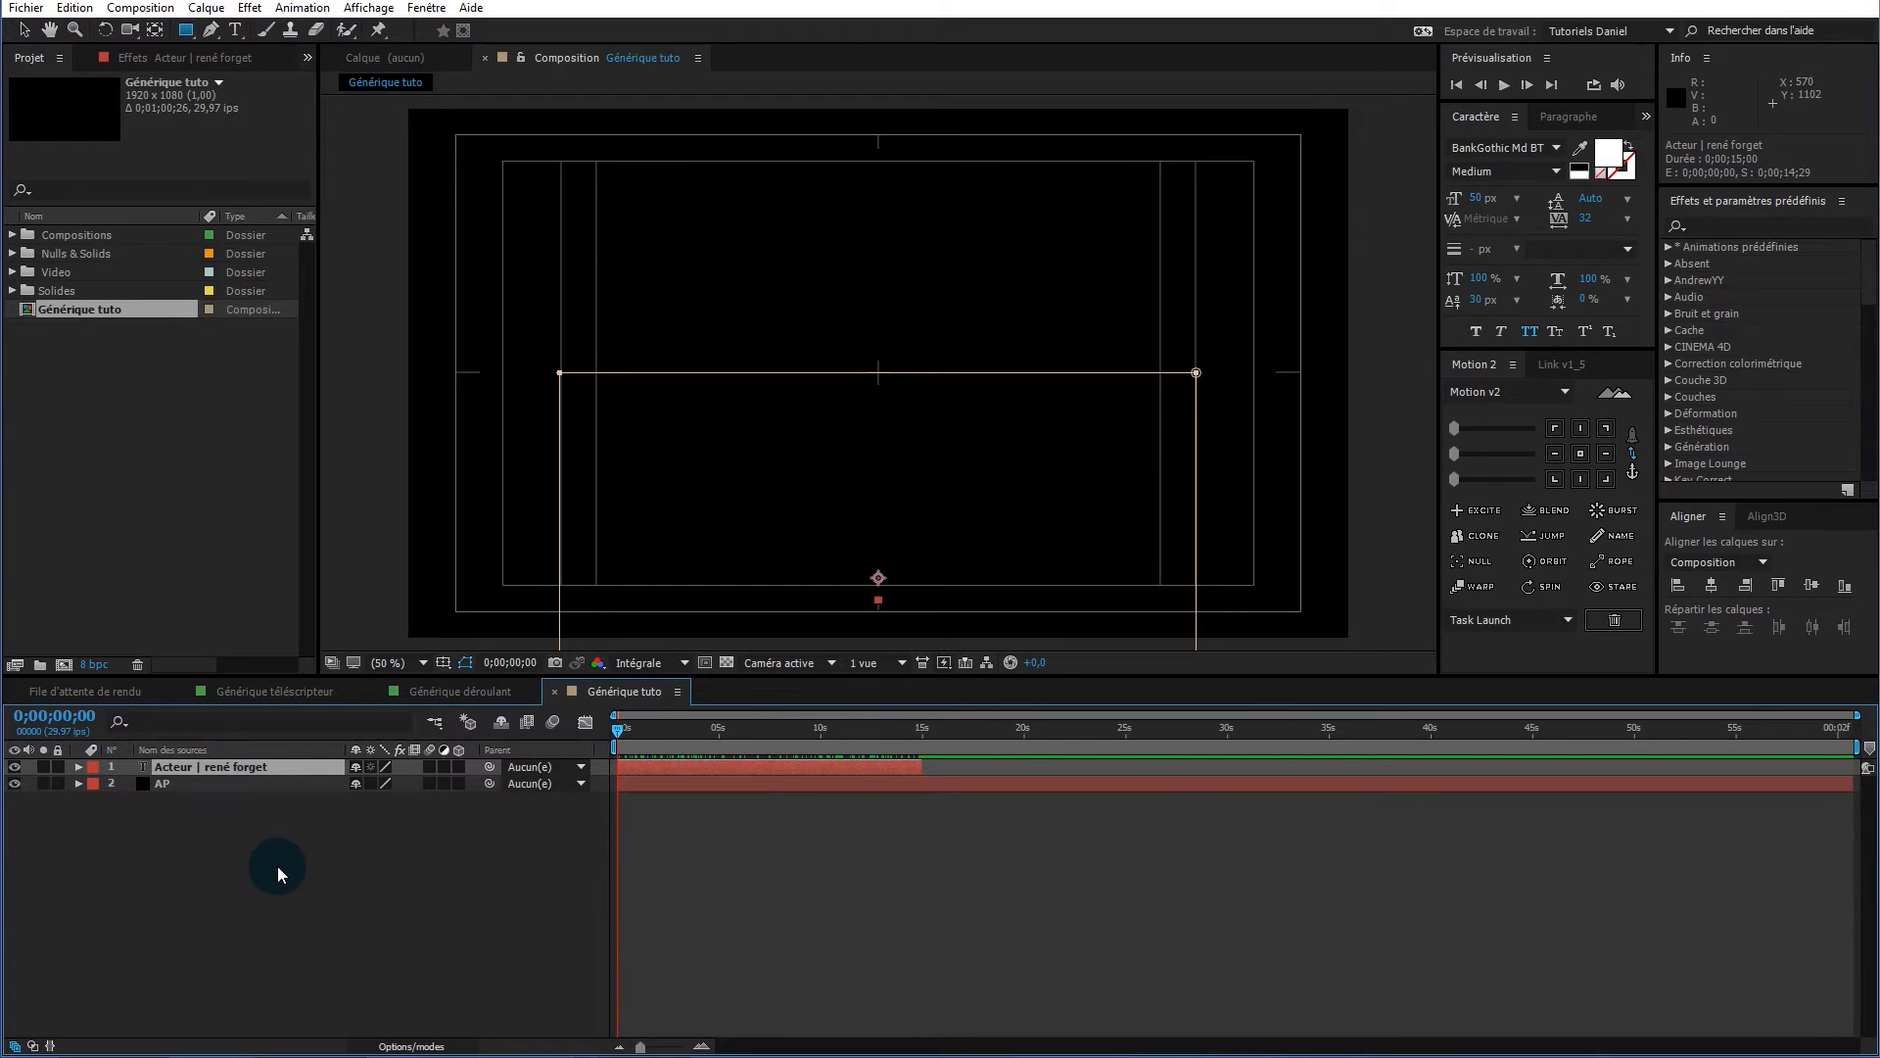
{"action": "key", "text": "space"}
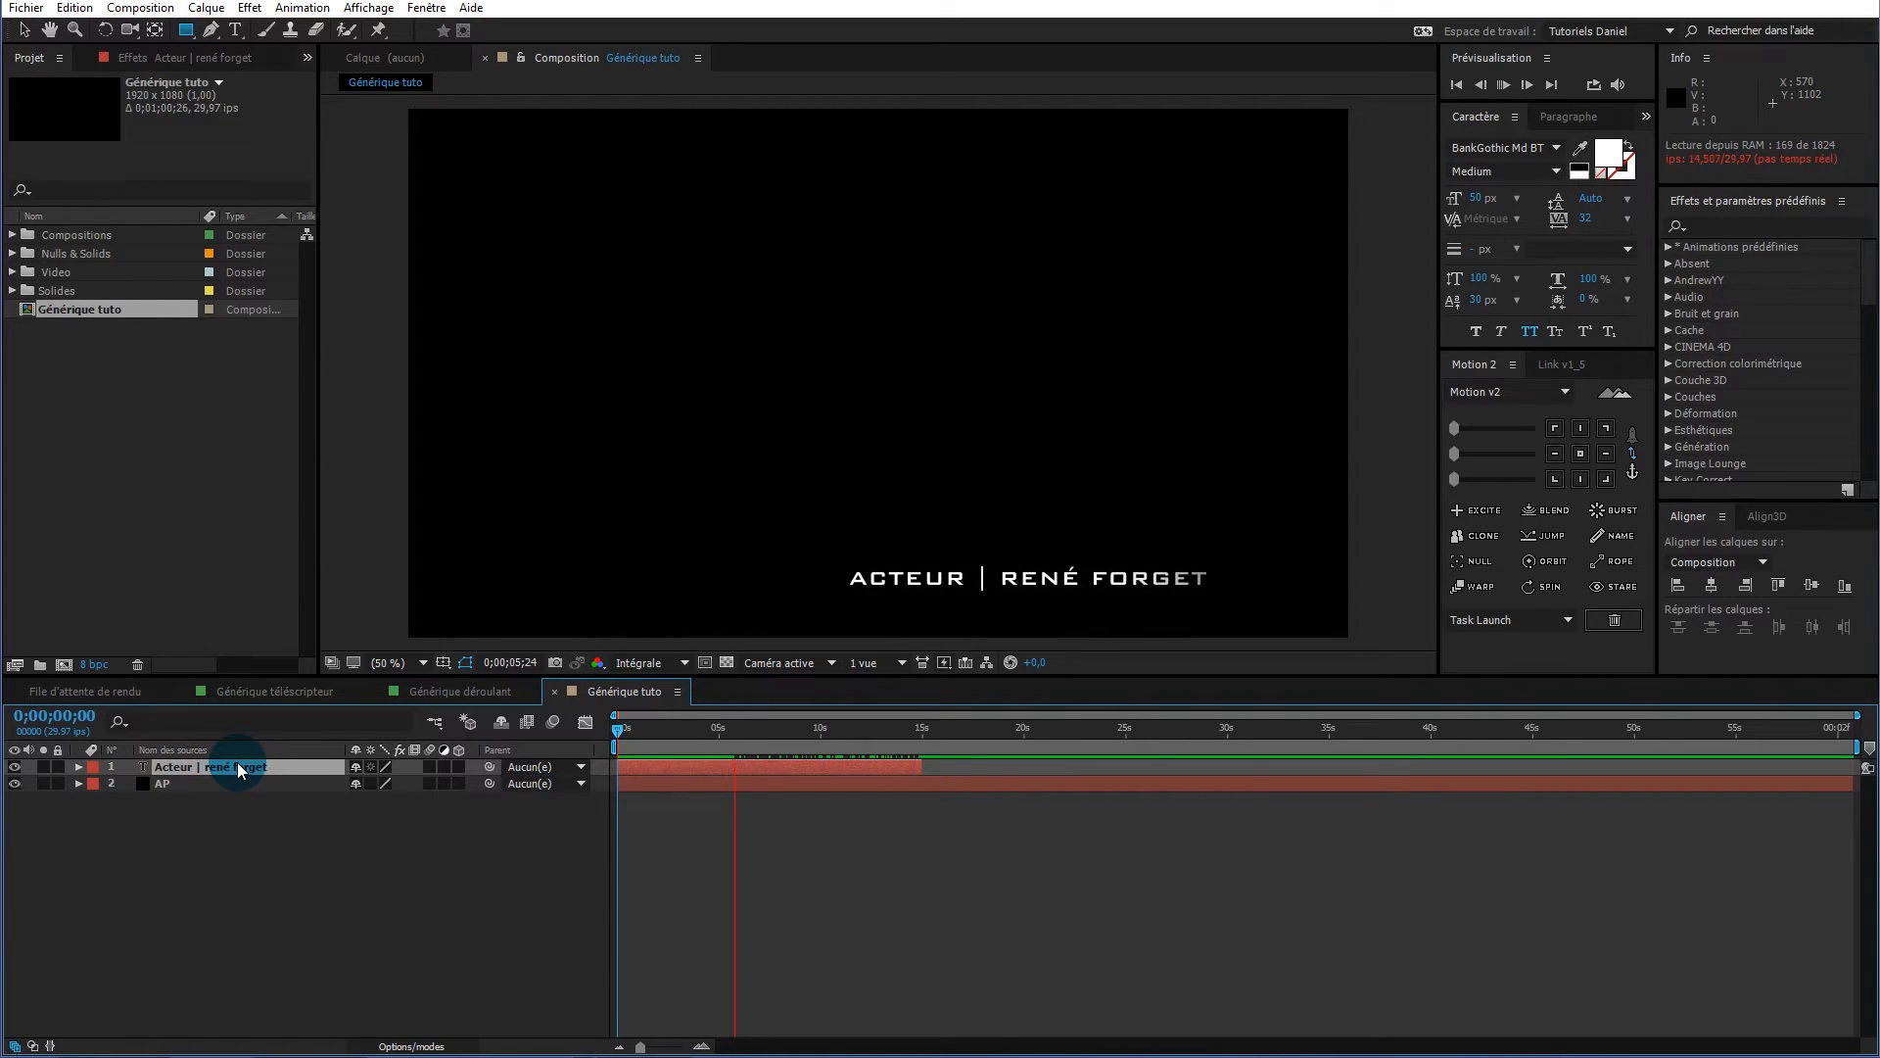
At about 0;00;07;17, solo the Acteur credit layer and the AP layer
{"action": "left_click_drag", "start_coordinate": [627, 730], "coordinate": [776, 734]}
{"action": "left_click", "coordinate": [129, 855]}
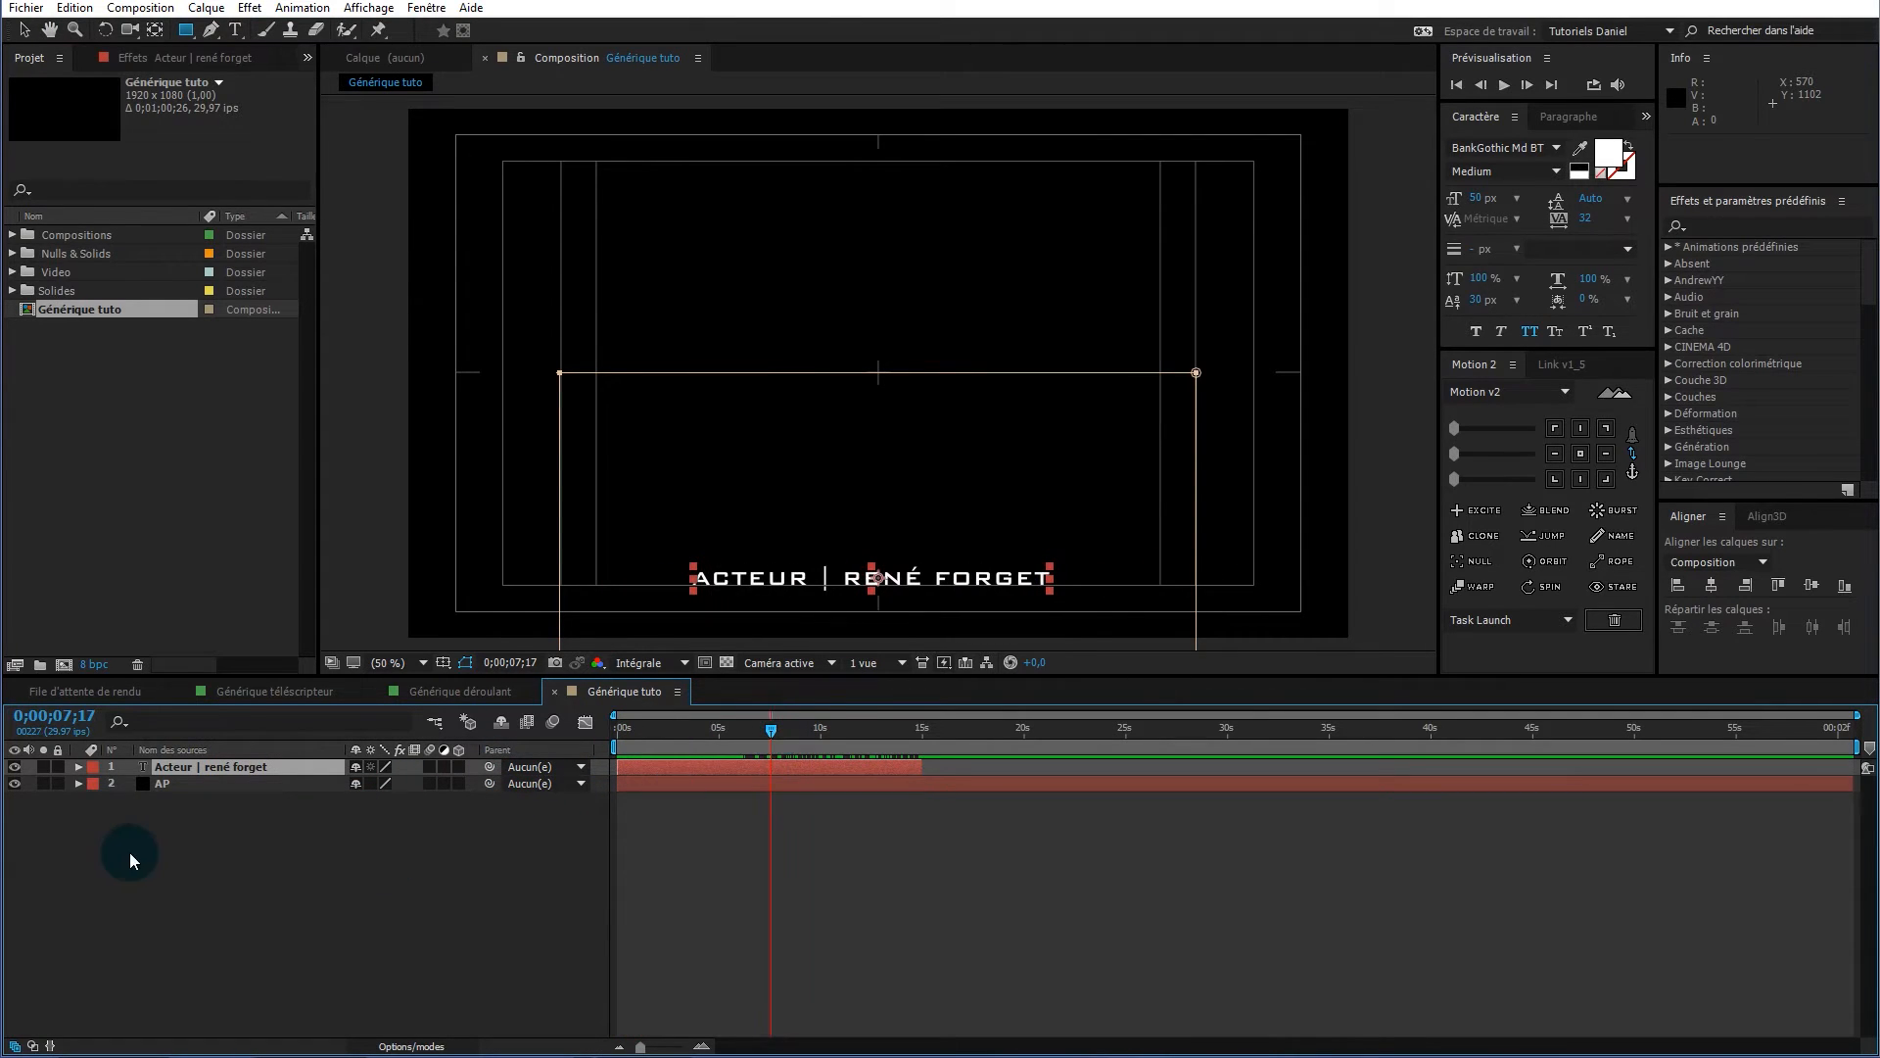
{"action": "left_click", "coordinate": [43, 766]}
{"action": "left_click", "coordinate": [43, 783]}
Duplicate the actor credit and retype it as the Réalisateur credit with the director's name
{"action": "key", "text": "ctrl+d"}
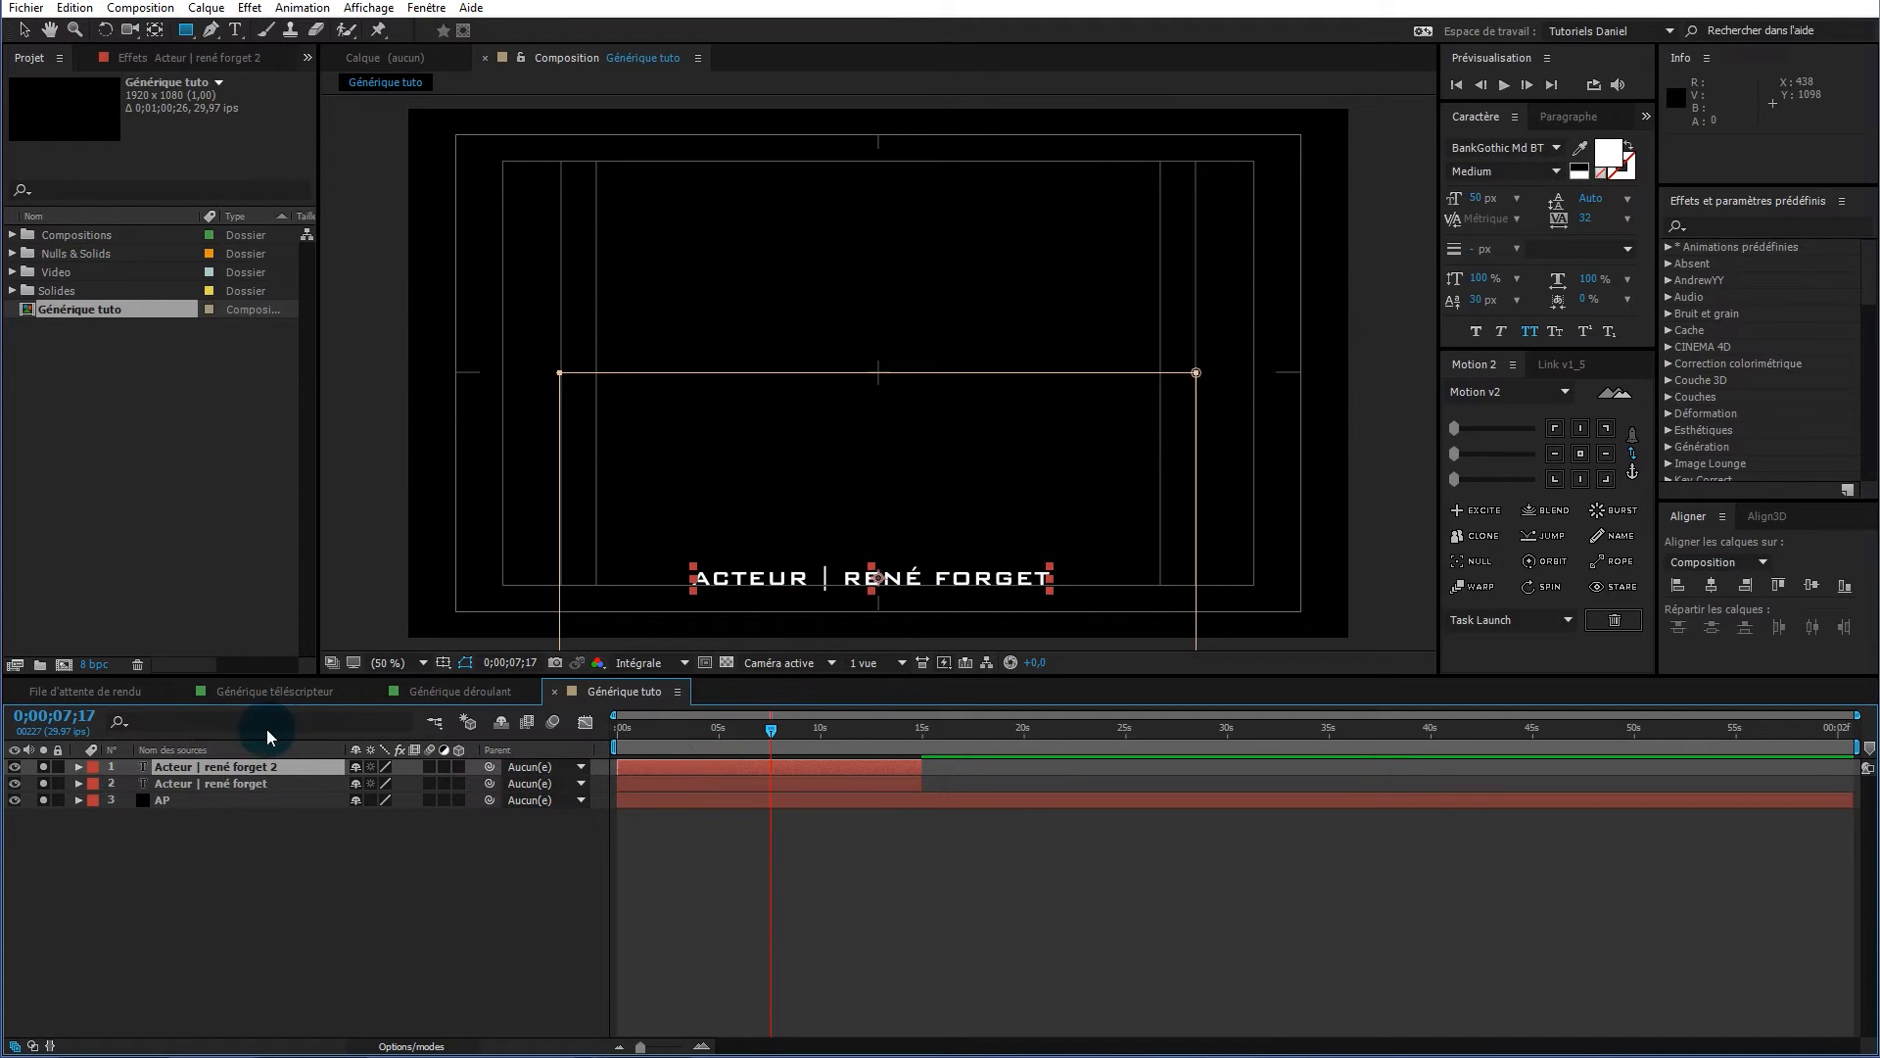
{"action": "left_click", "coordinate": [44, 784]}
{"action": "left_click", "coordinate": [749, 743]}
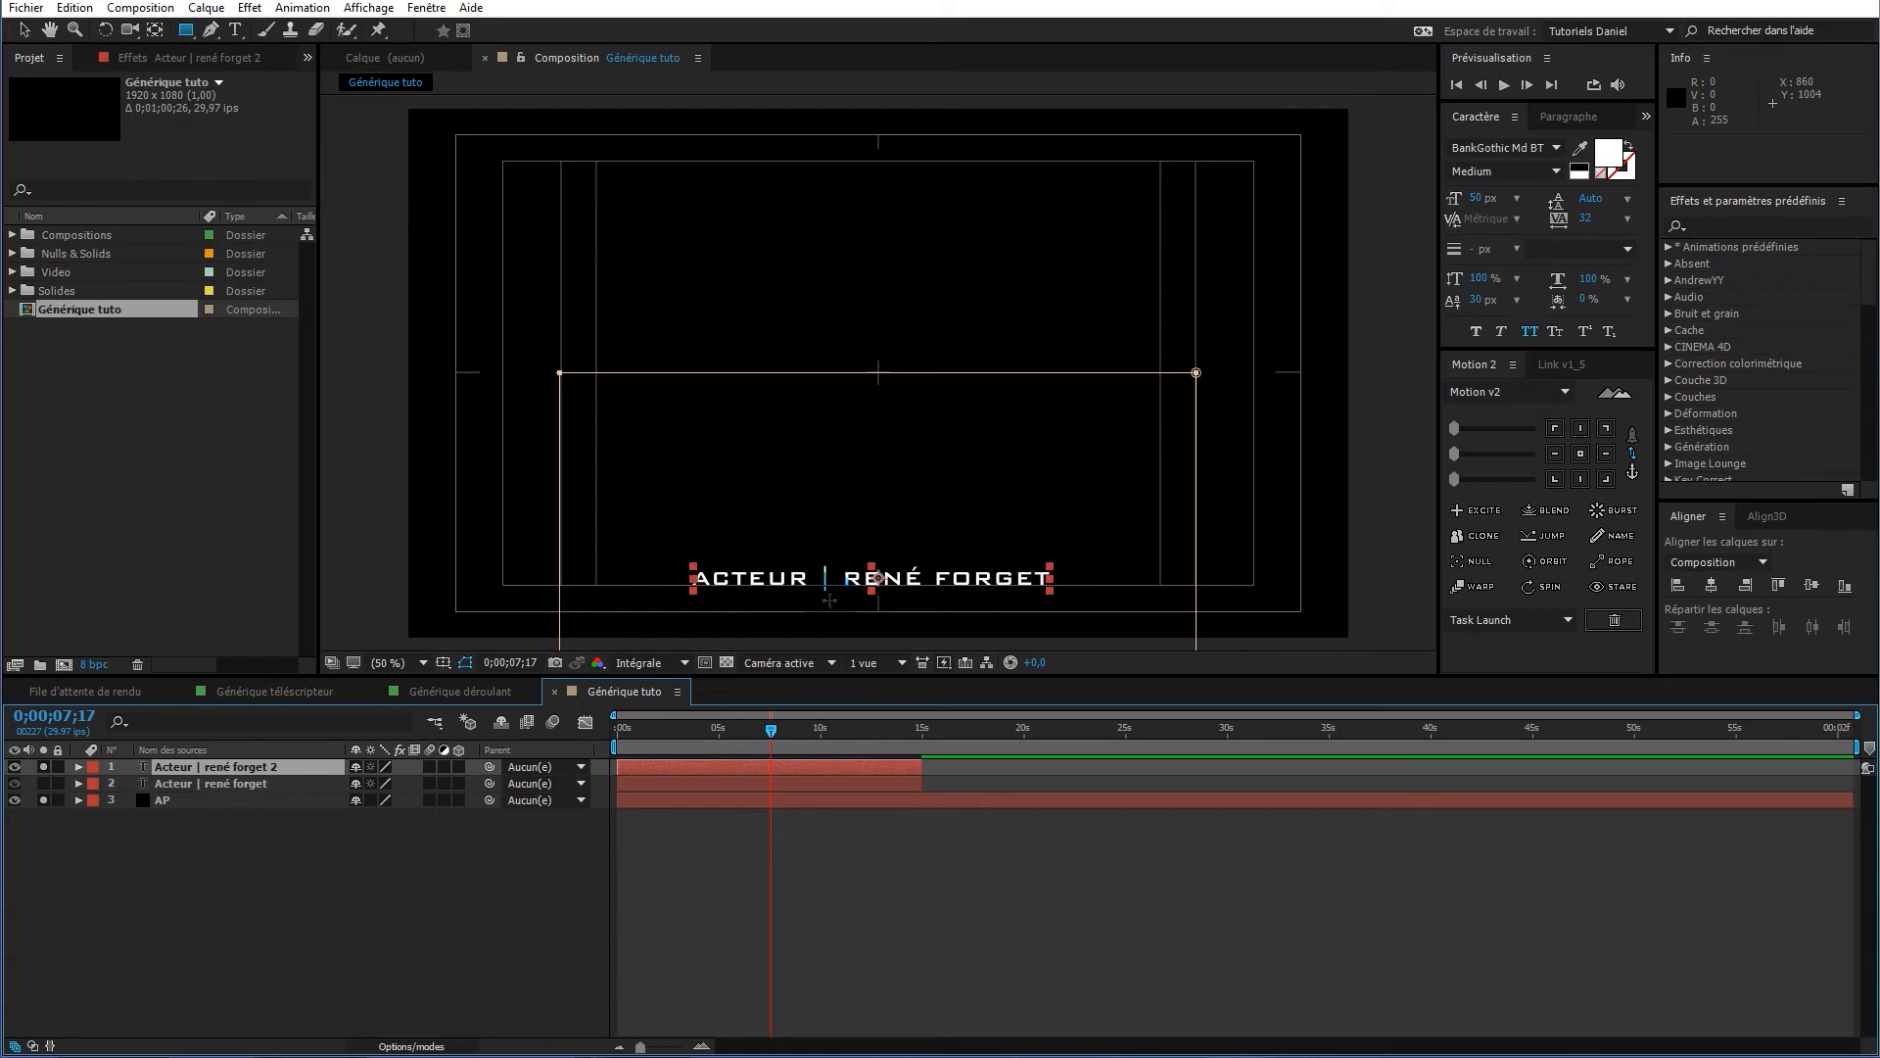
{"action": "key", "text": "v"}
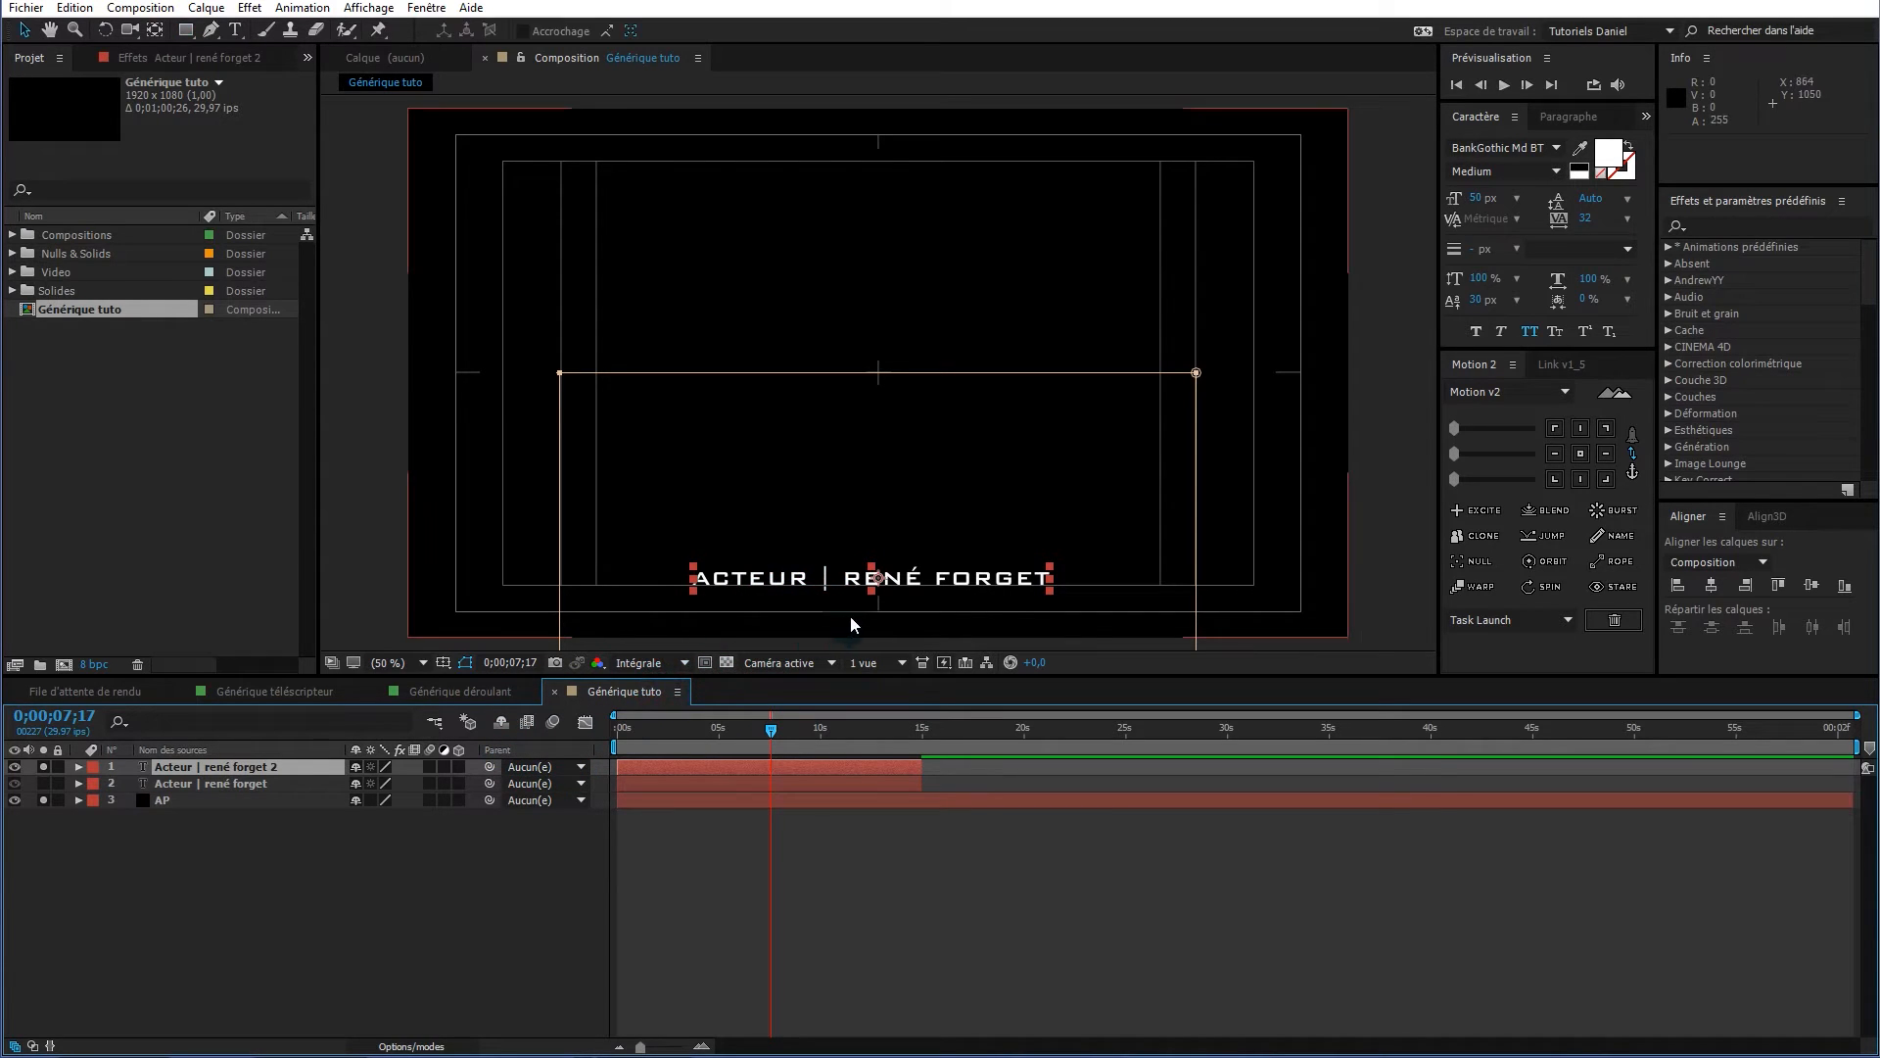
{"action": "left_click", "coordinate": [924, 580]}
{"action": "double_click", "coordinate": [923, 579]}
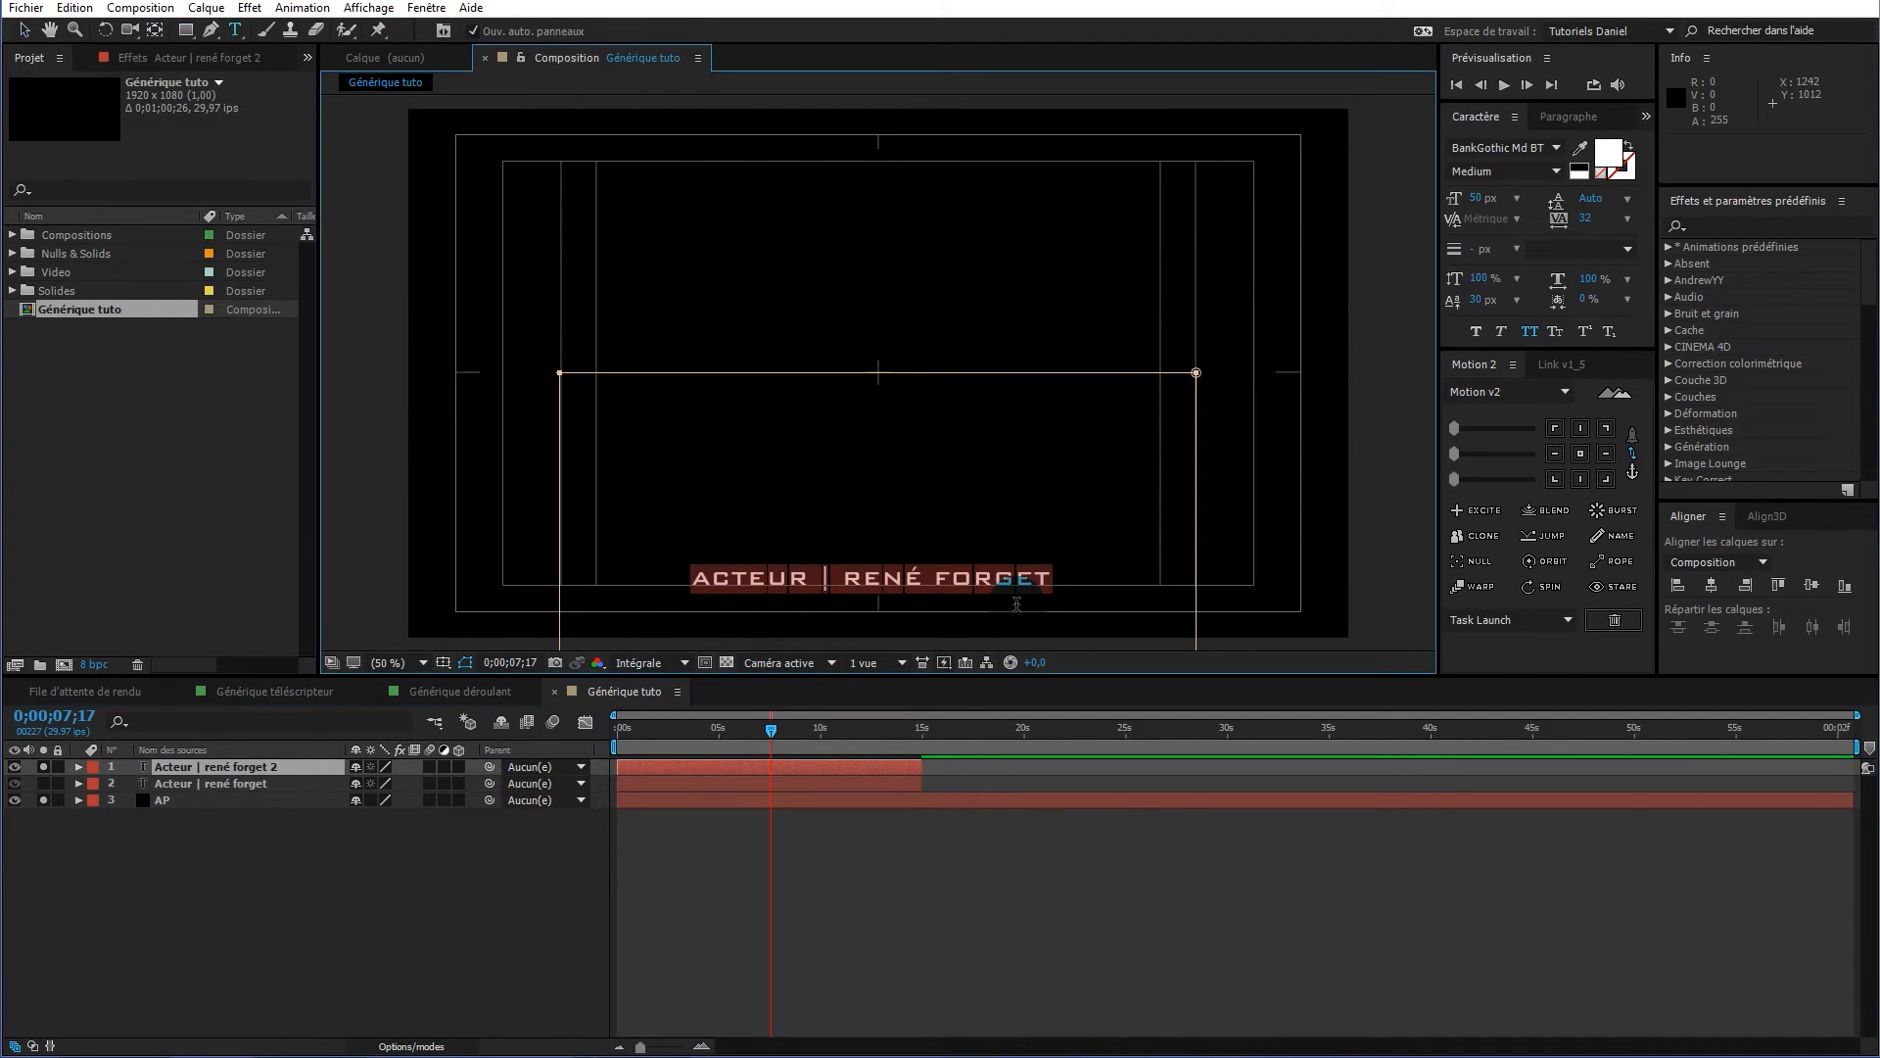
{"action": "type", "text": "Réalisateur"}
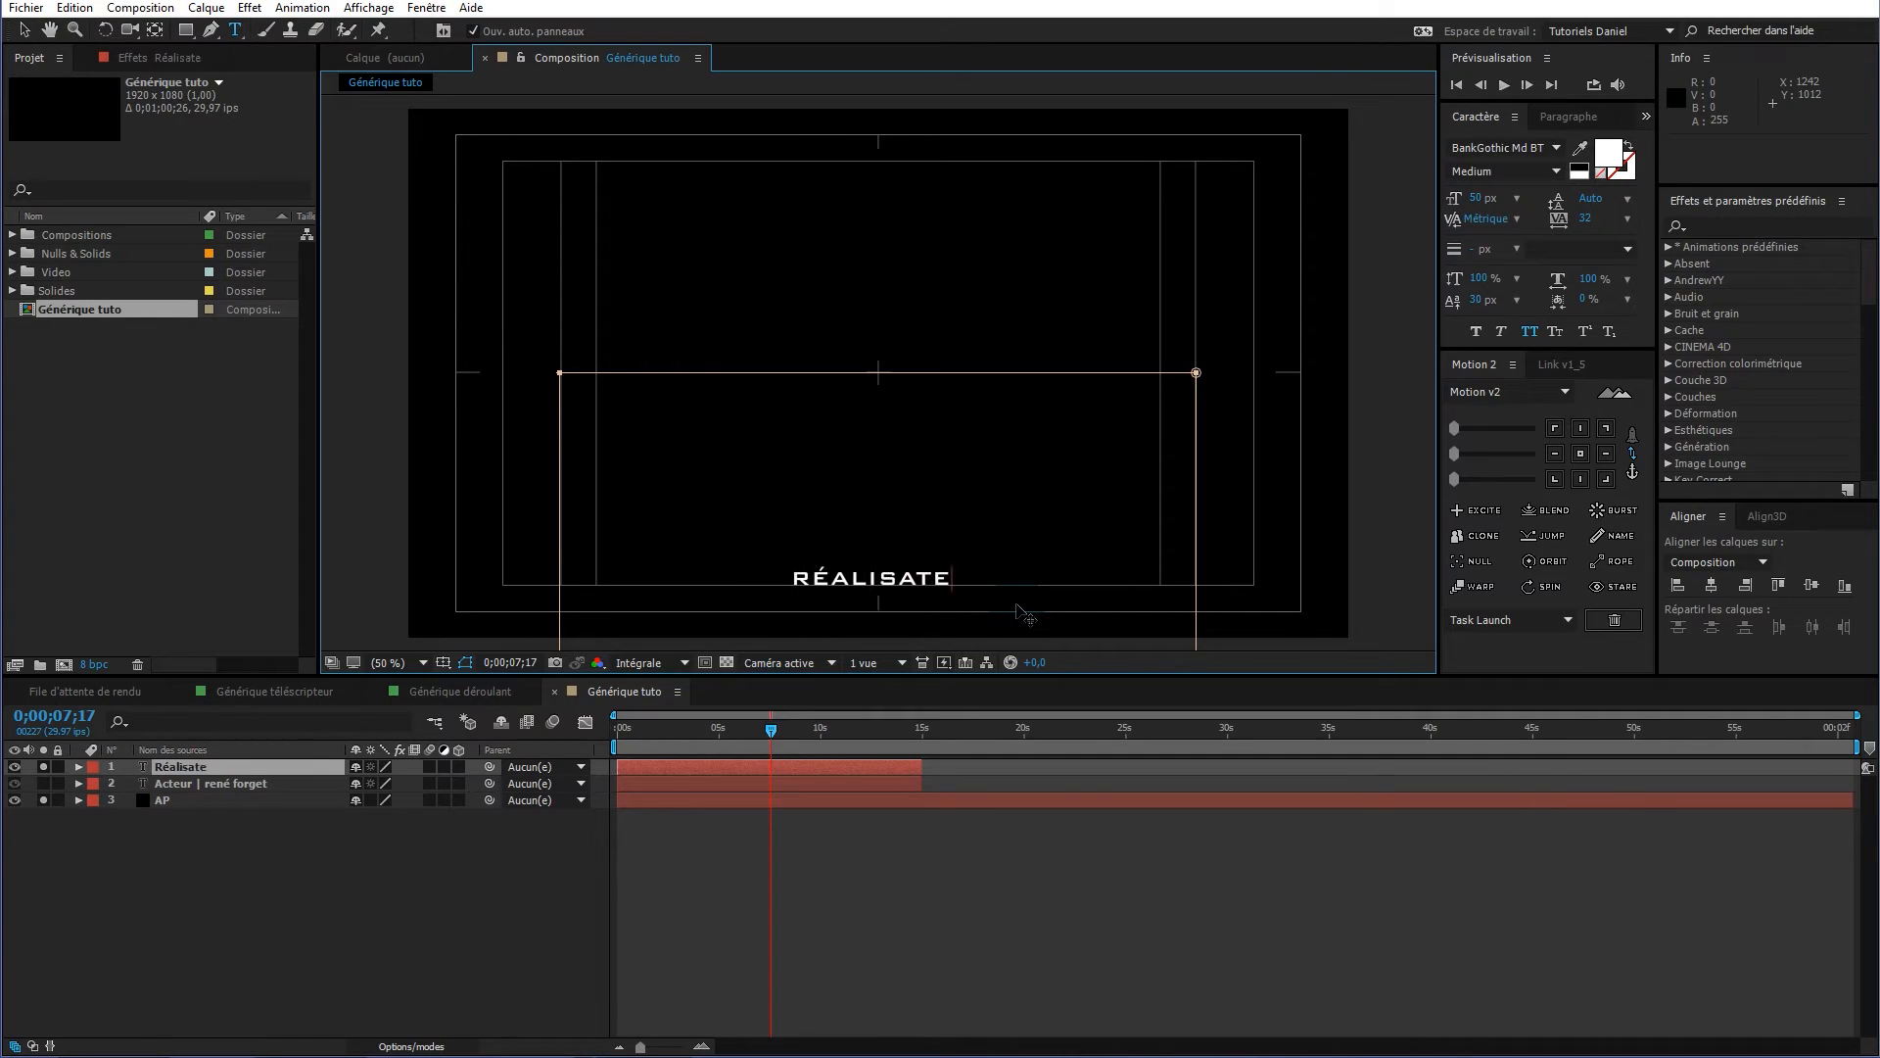
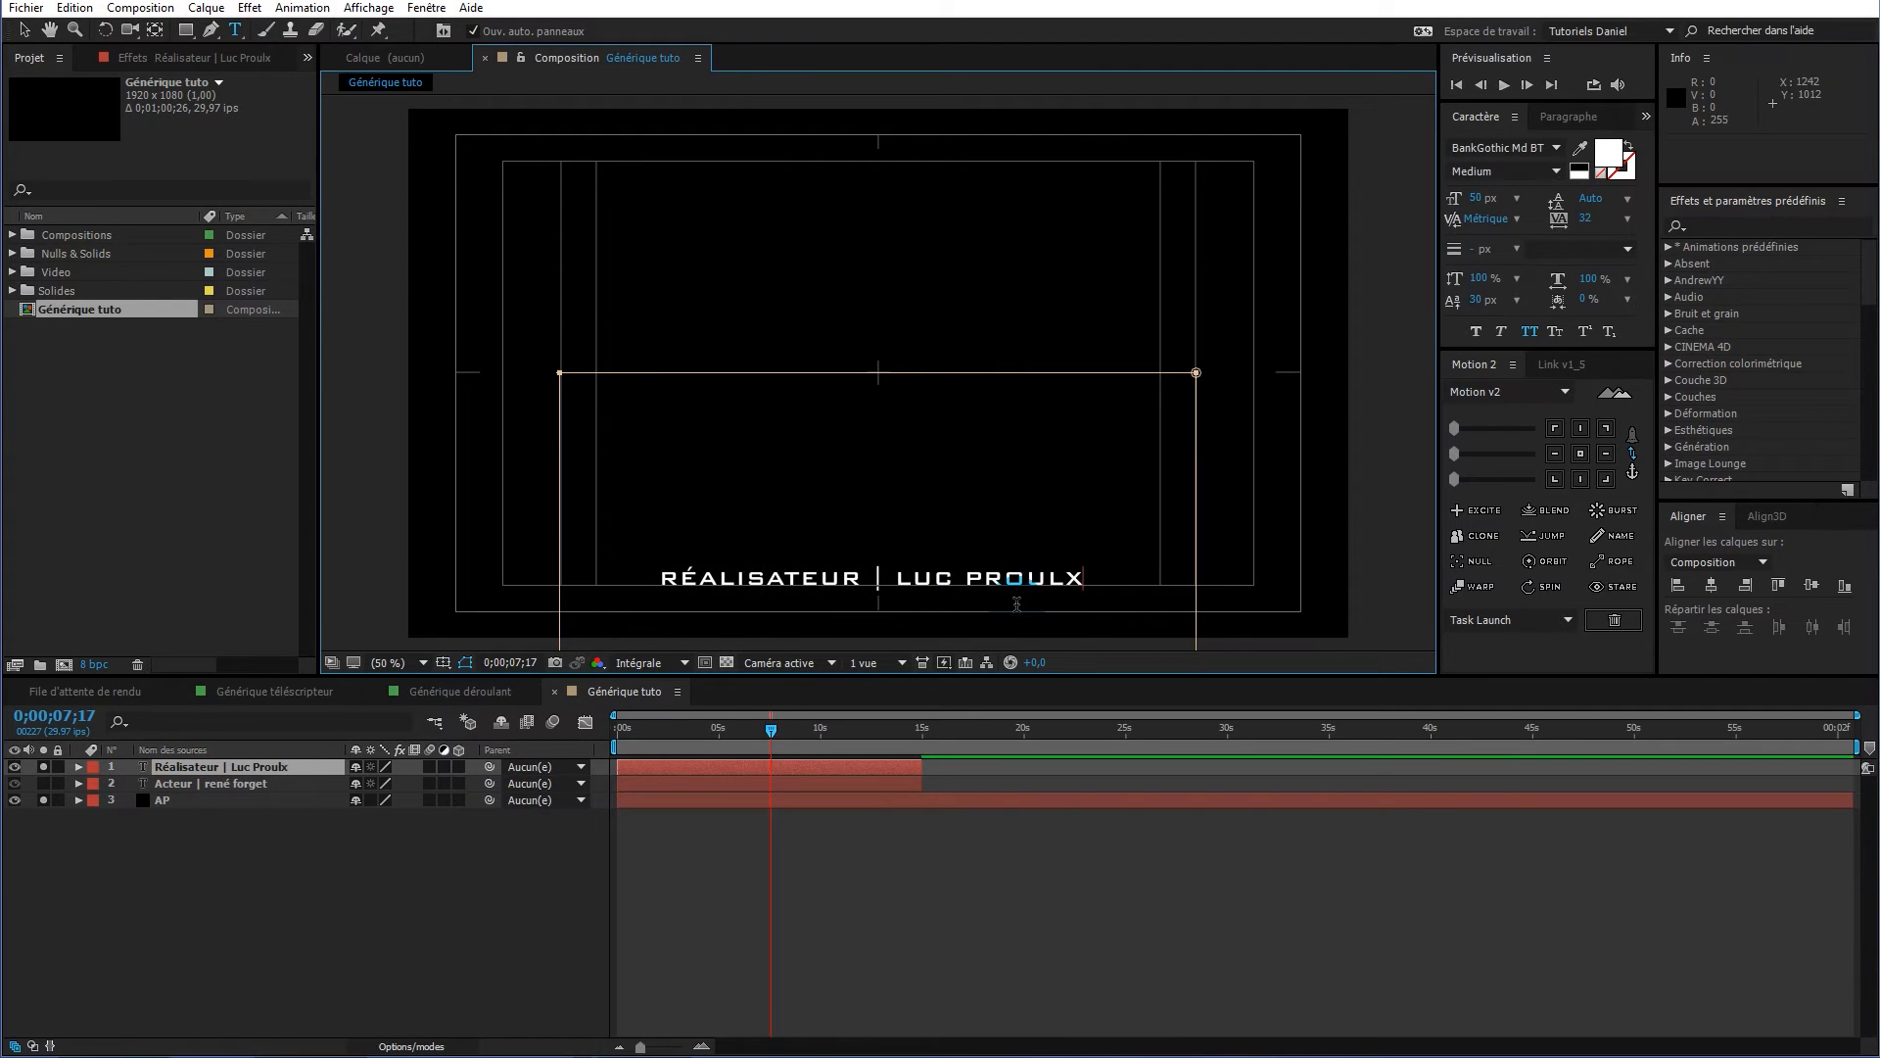
{"action": "left_click", "coordinate": [773, 736]}
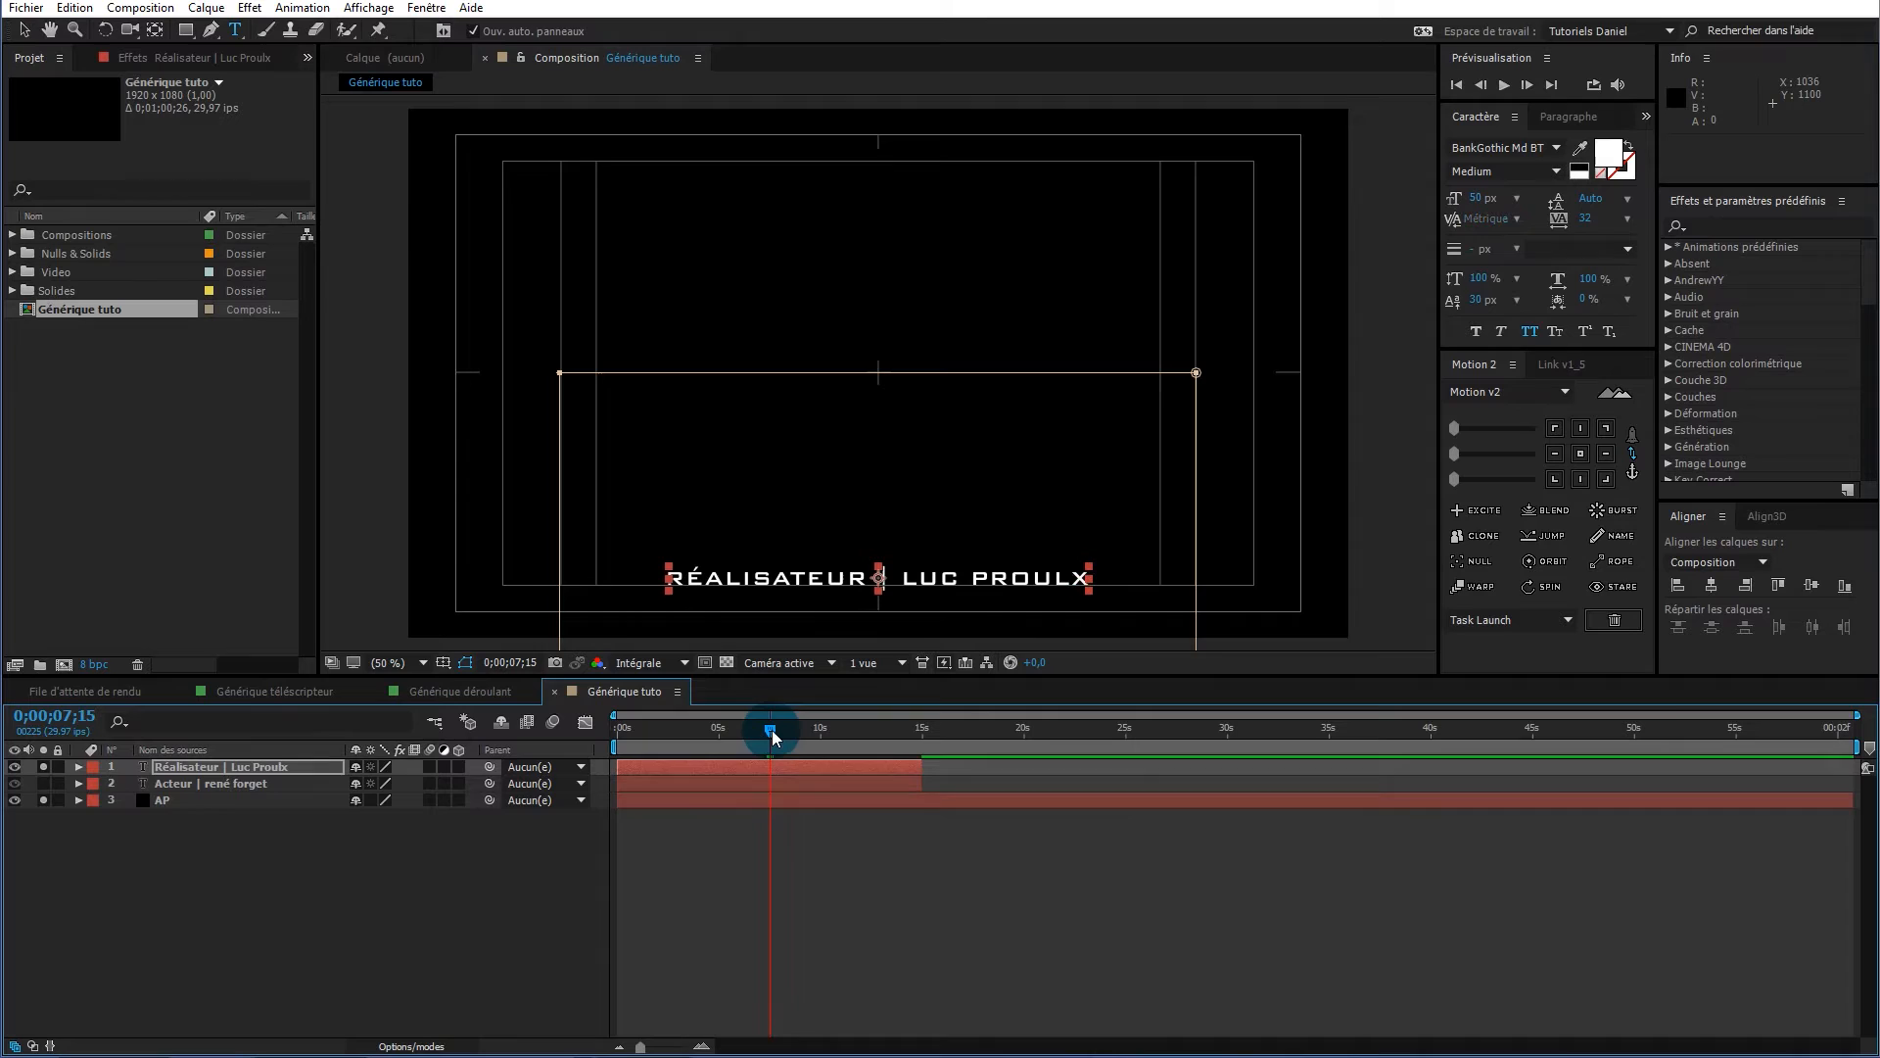
Duplicate the director credit and retype it as the Caméraman credit with the cameraman's name
{"action": "left_click", "coordinate": [192, 766]}
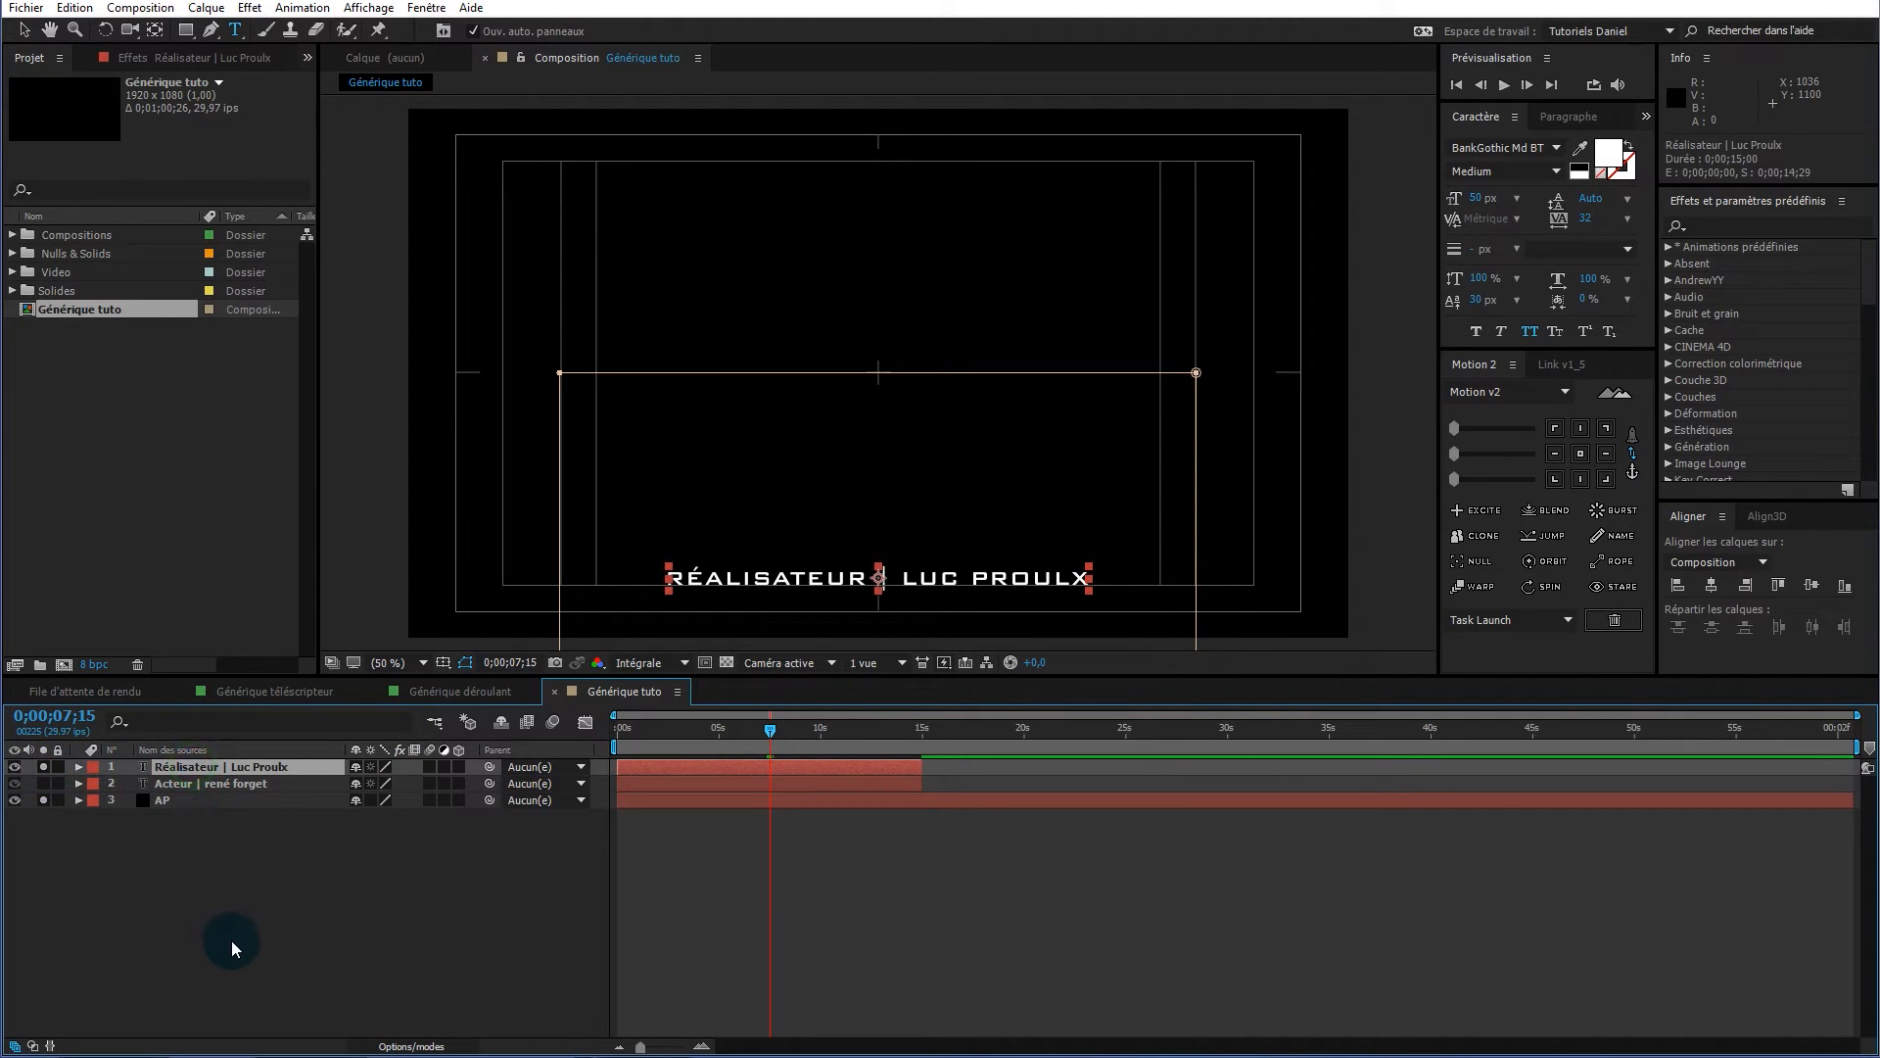
{"action": "key", "text": "ctrl+d"}
{"action": "left_click_drag", "start_coordinate": [43, 765], "coordinate": [44, 782]}
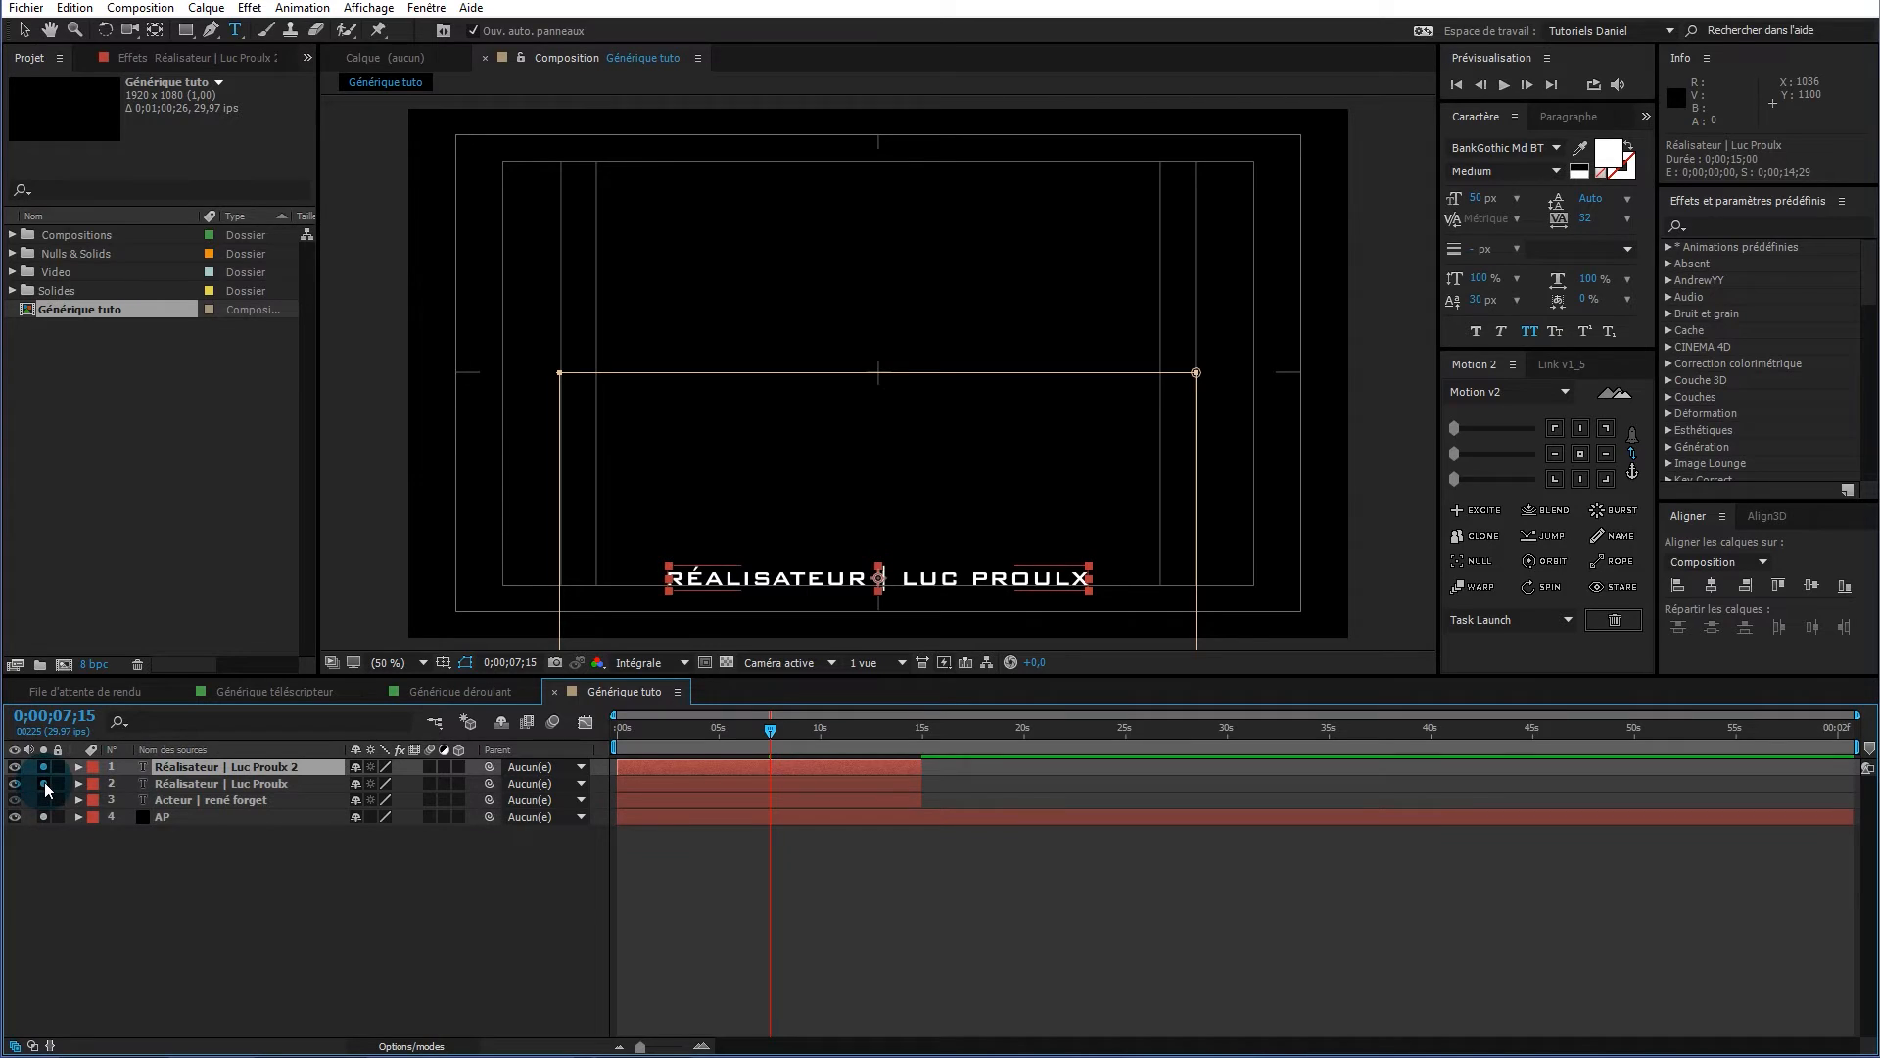
{"action": "left_click", "coordinate": [44, 782]}
{"action": "left_click", "coordinate": [963, 575]}
{"action": "left_click_drag", "start_coordinate": [1093, 581], "coordinate": [703, 707]}
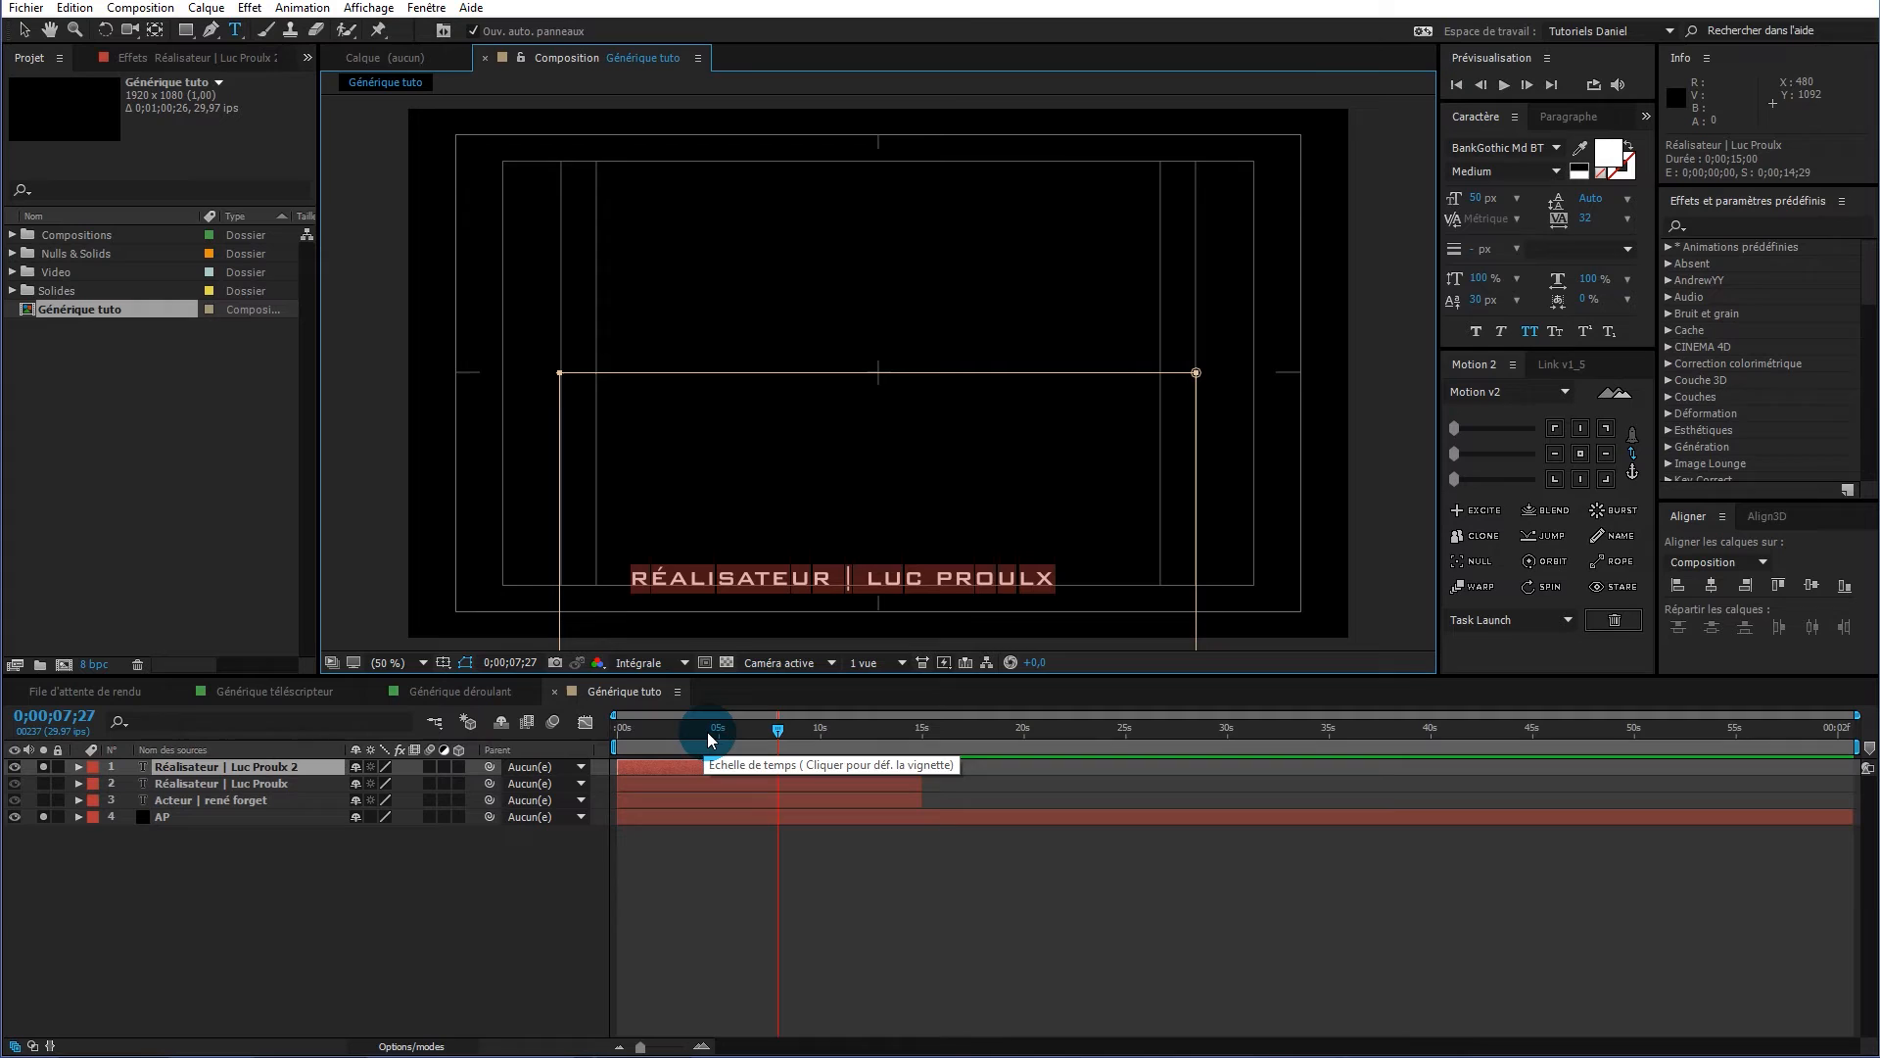
{"action": "left_click", "coordinate": [215, 773]}
Add duplicated credits for Prise de son and Animation graphique, each with its person's name
{"action": "key", "text": "ctrl+d"}
{"action": "double_click", "coordinate": [215, 774]}
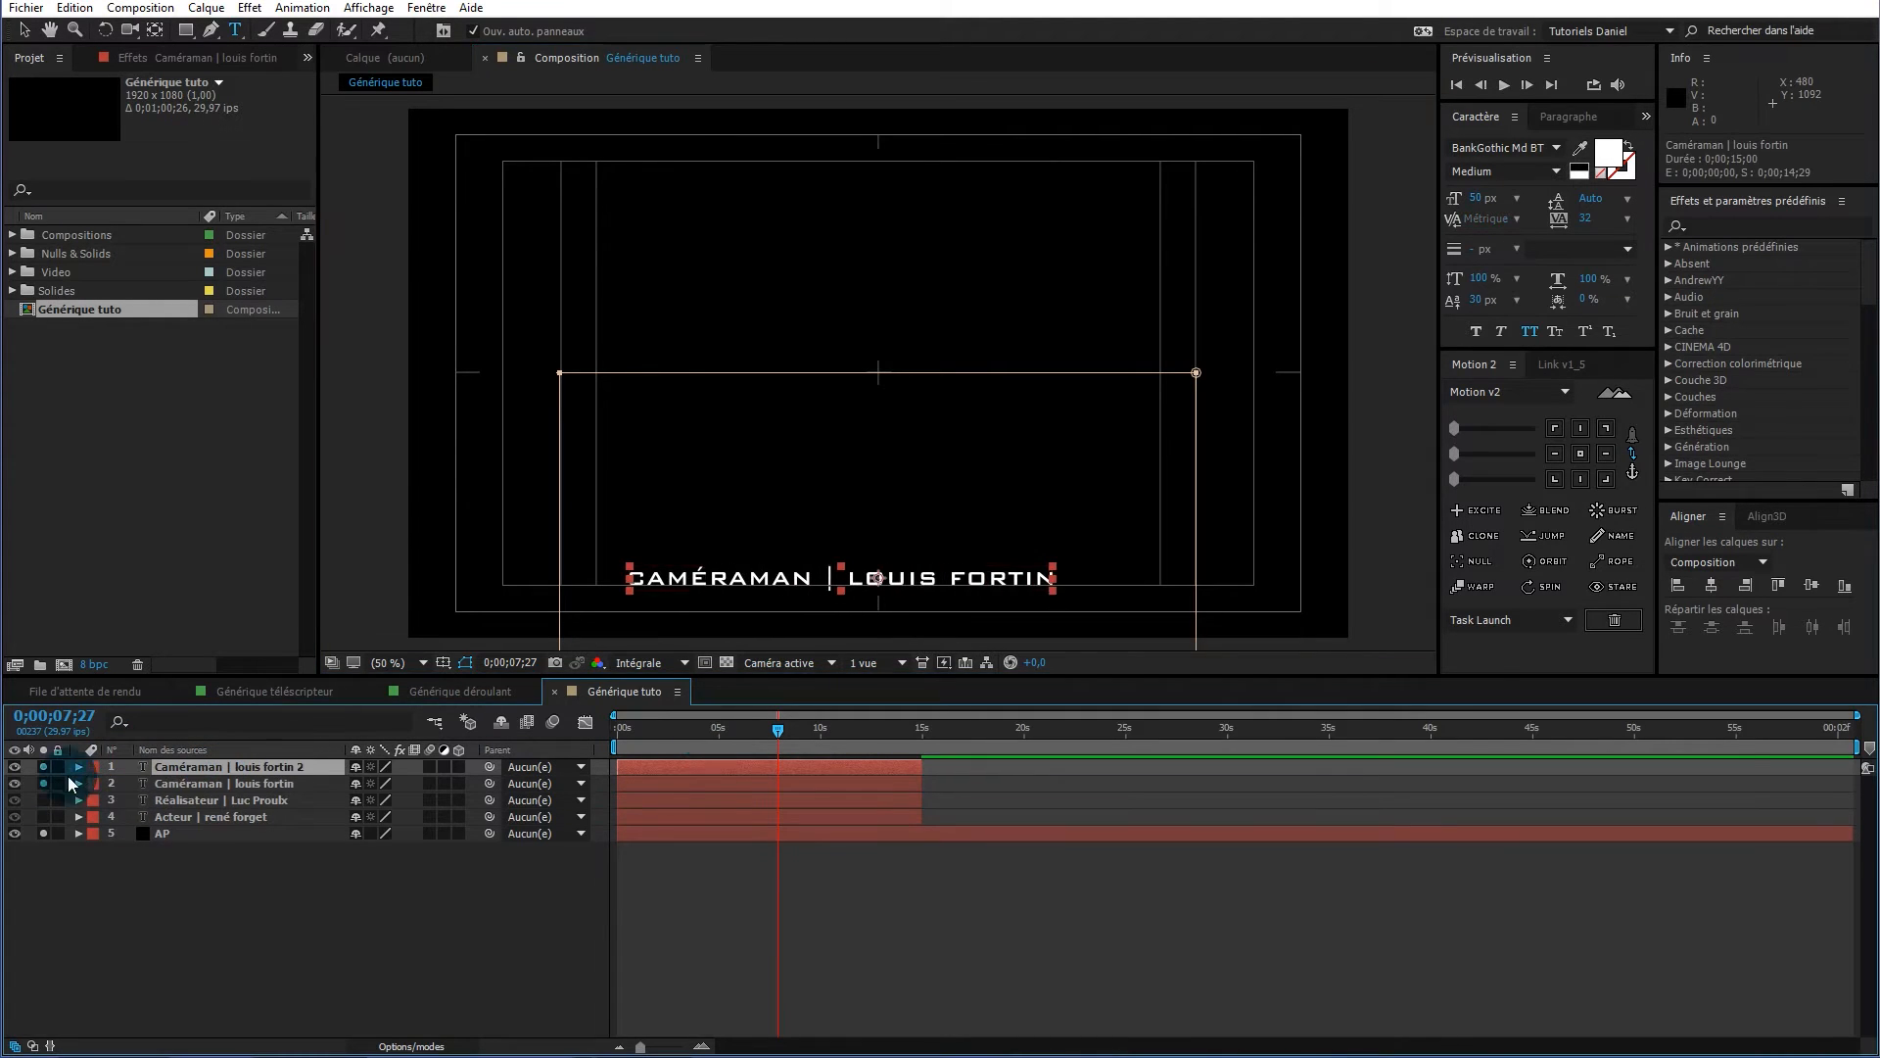
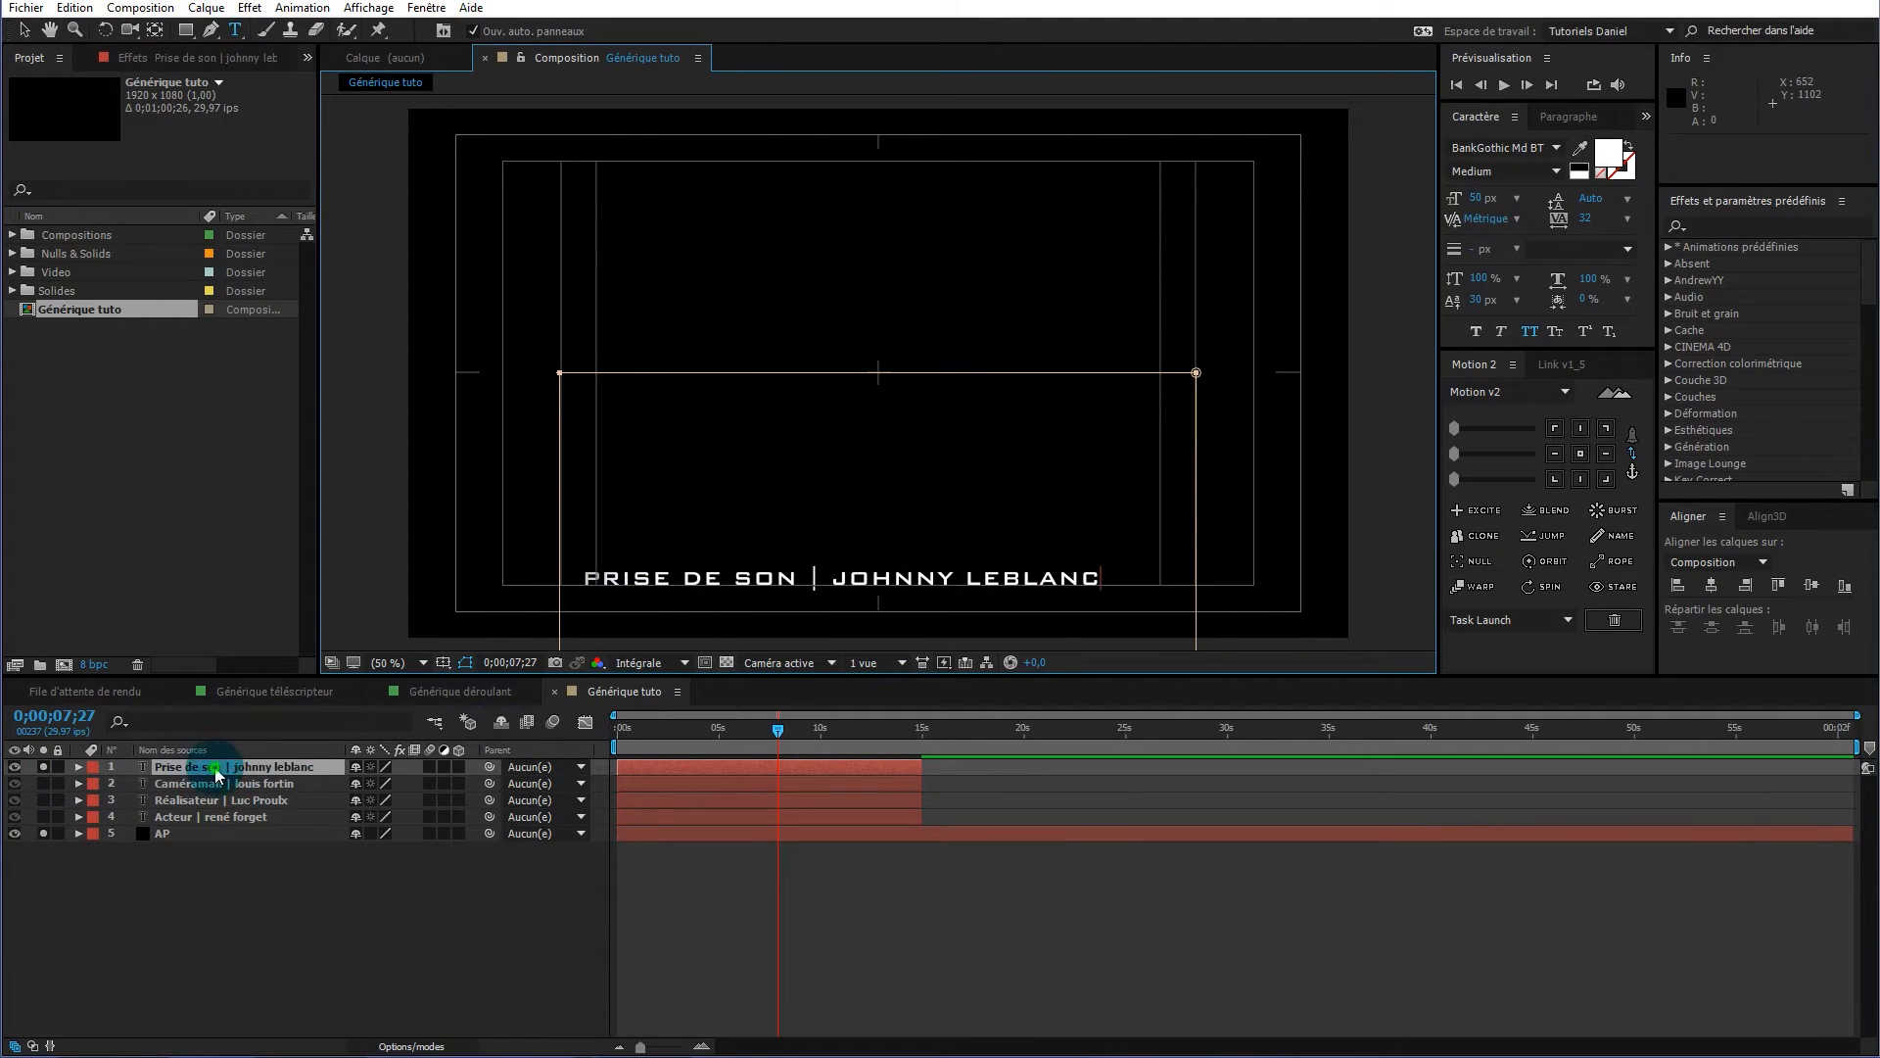
{"action": "key", "text": "ctrl+d"}
{"action": "double_click", "coordinate": [632, 578]}
{"action": "type", "text": "Animation graphique |"}
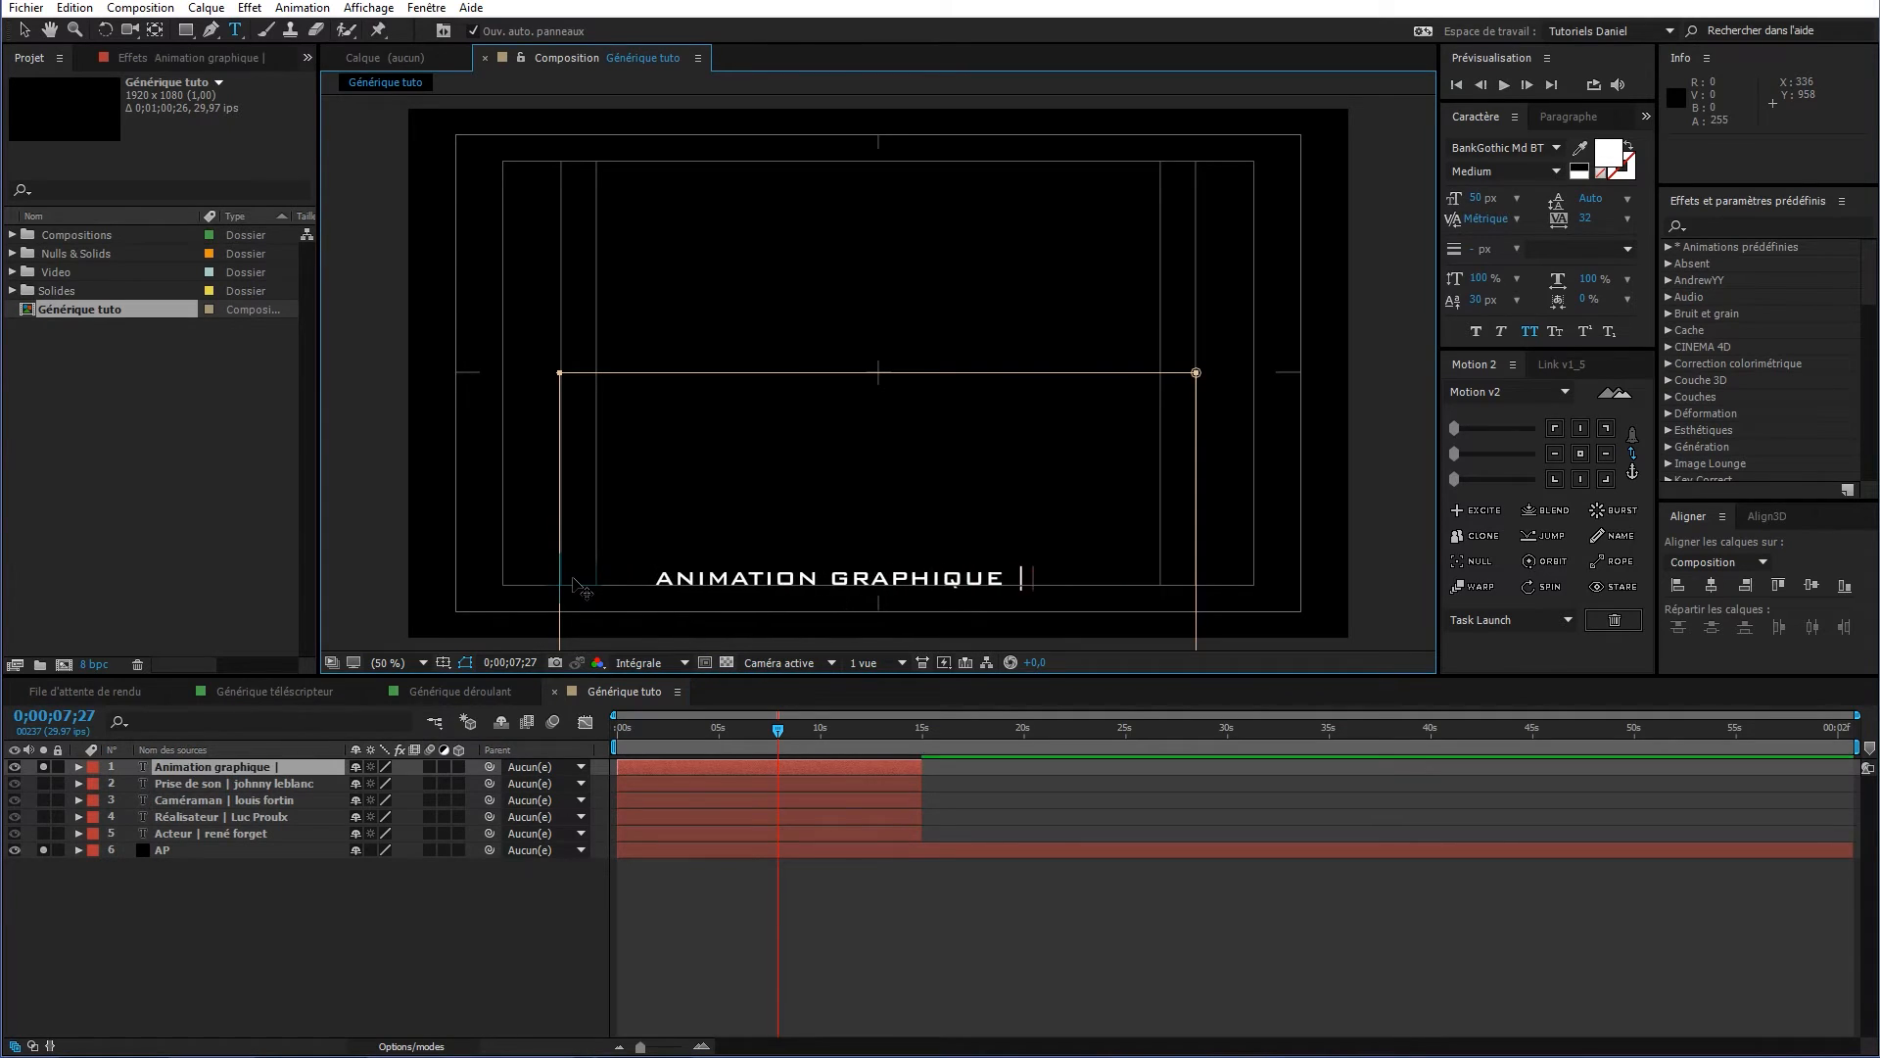
{"action": "left_click", "coordinate": [641, 768]}
Add the Script and productions imaginnée inc. credits, then unsolo all layers and scrub to check
{"action": "key", "text": "ctrl+d"}
{"action": "left_click_drag", "start_coordinate": [1175, 580], "coordinate": [467, 585]}
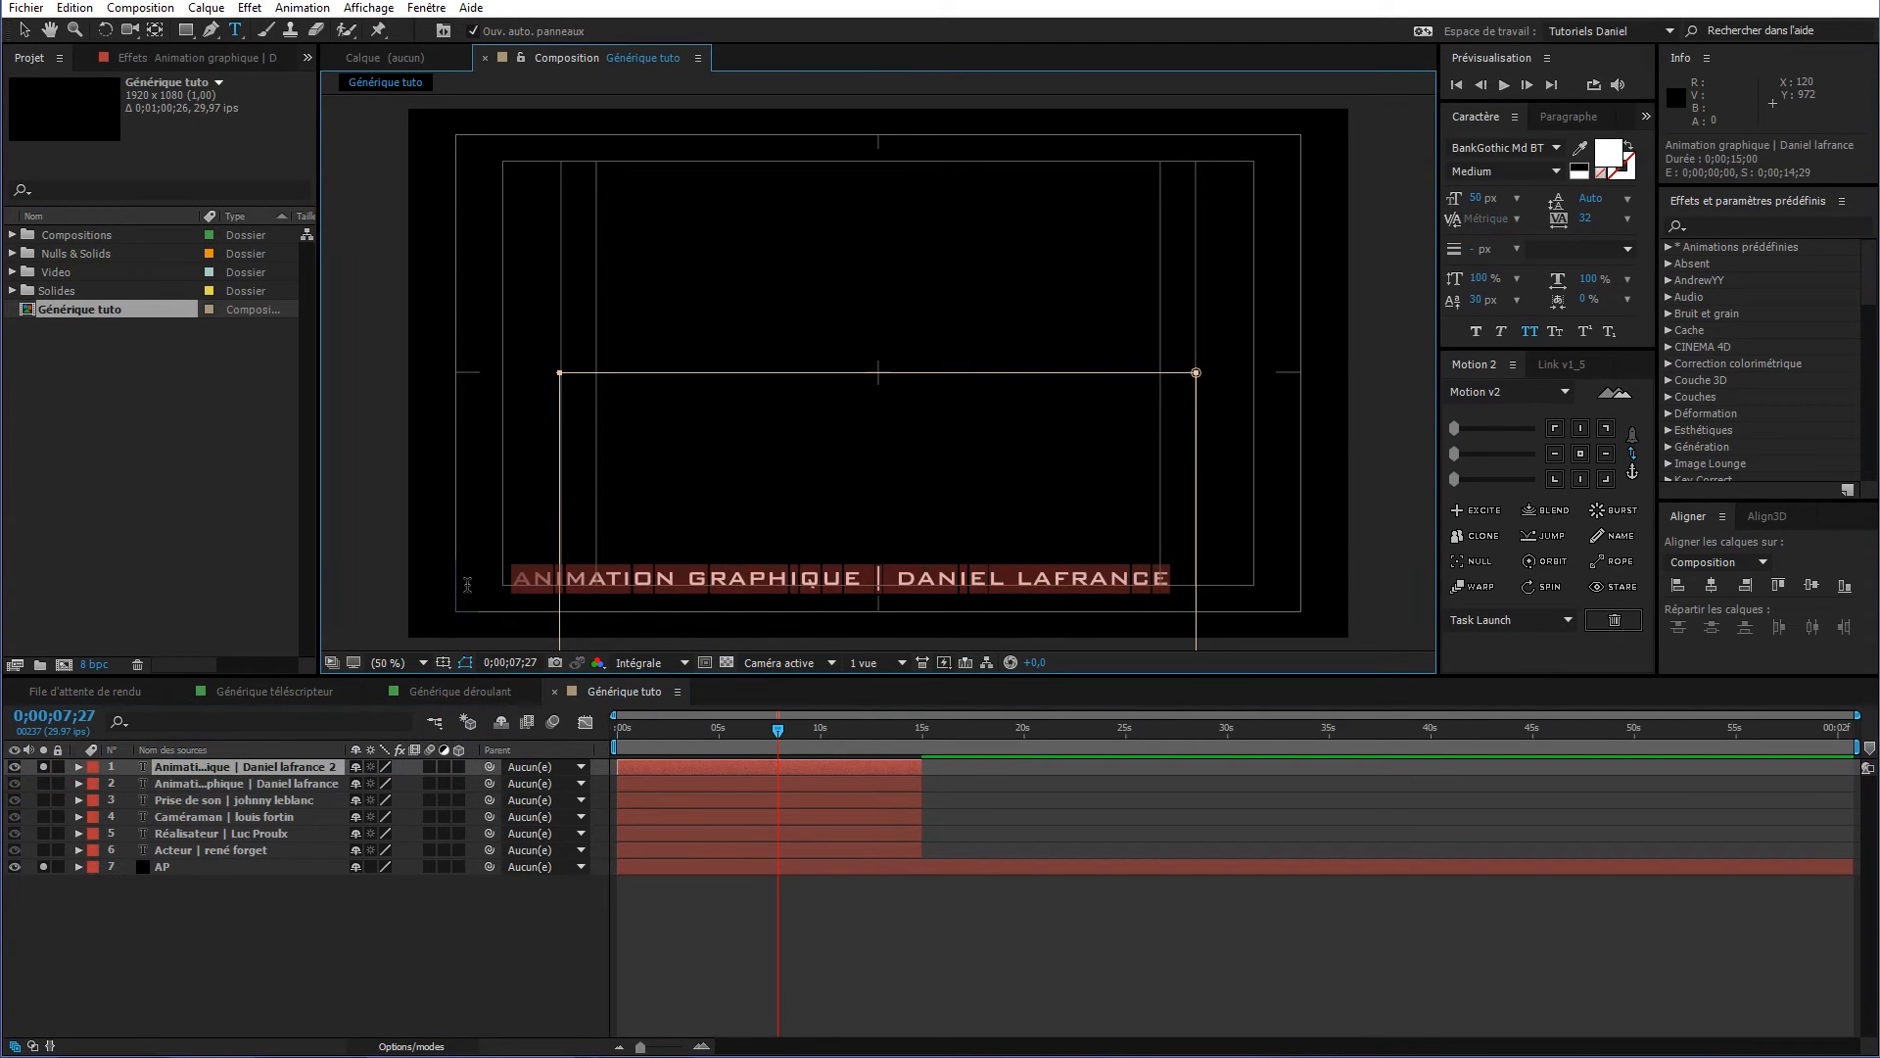
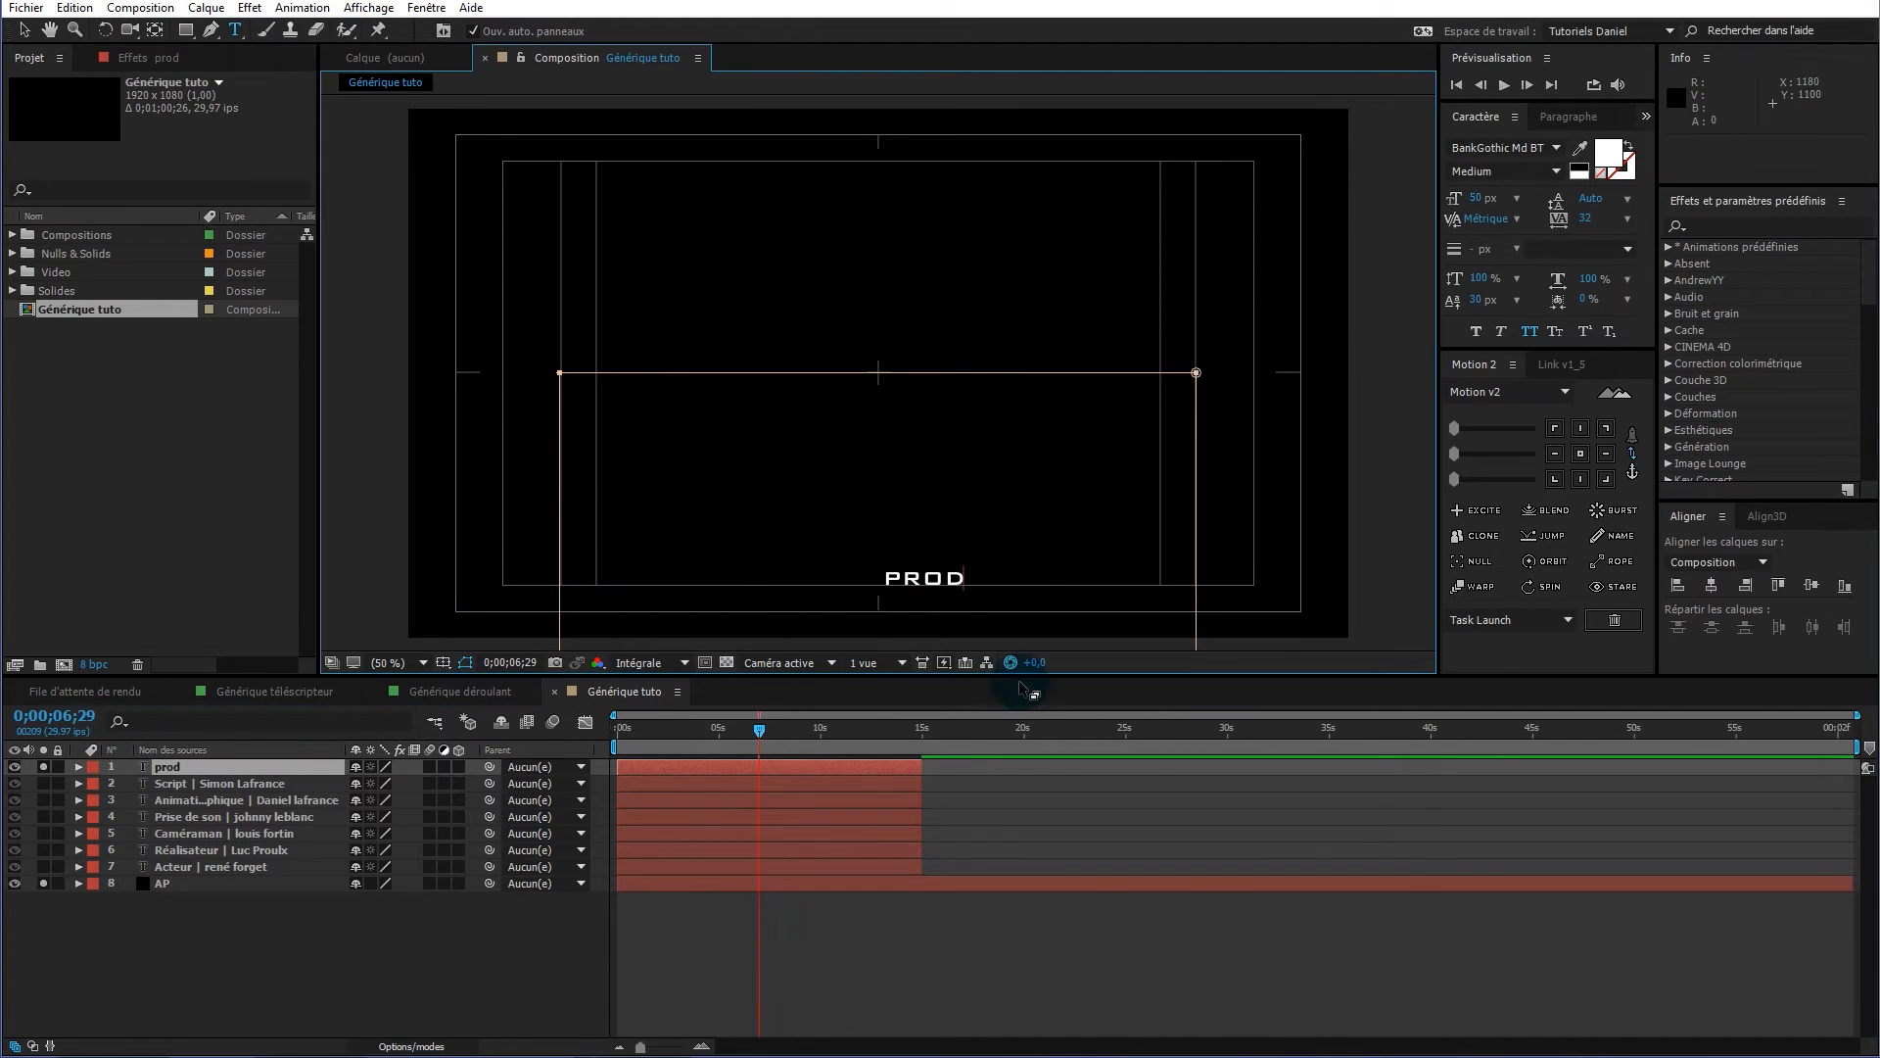
{"action": "type", "text": "uctions imaginnée inc."}
{"action": "left_click_drag", "start_coordinate": [43, 767], "coordinate": [43, 884]}
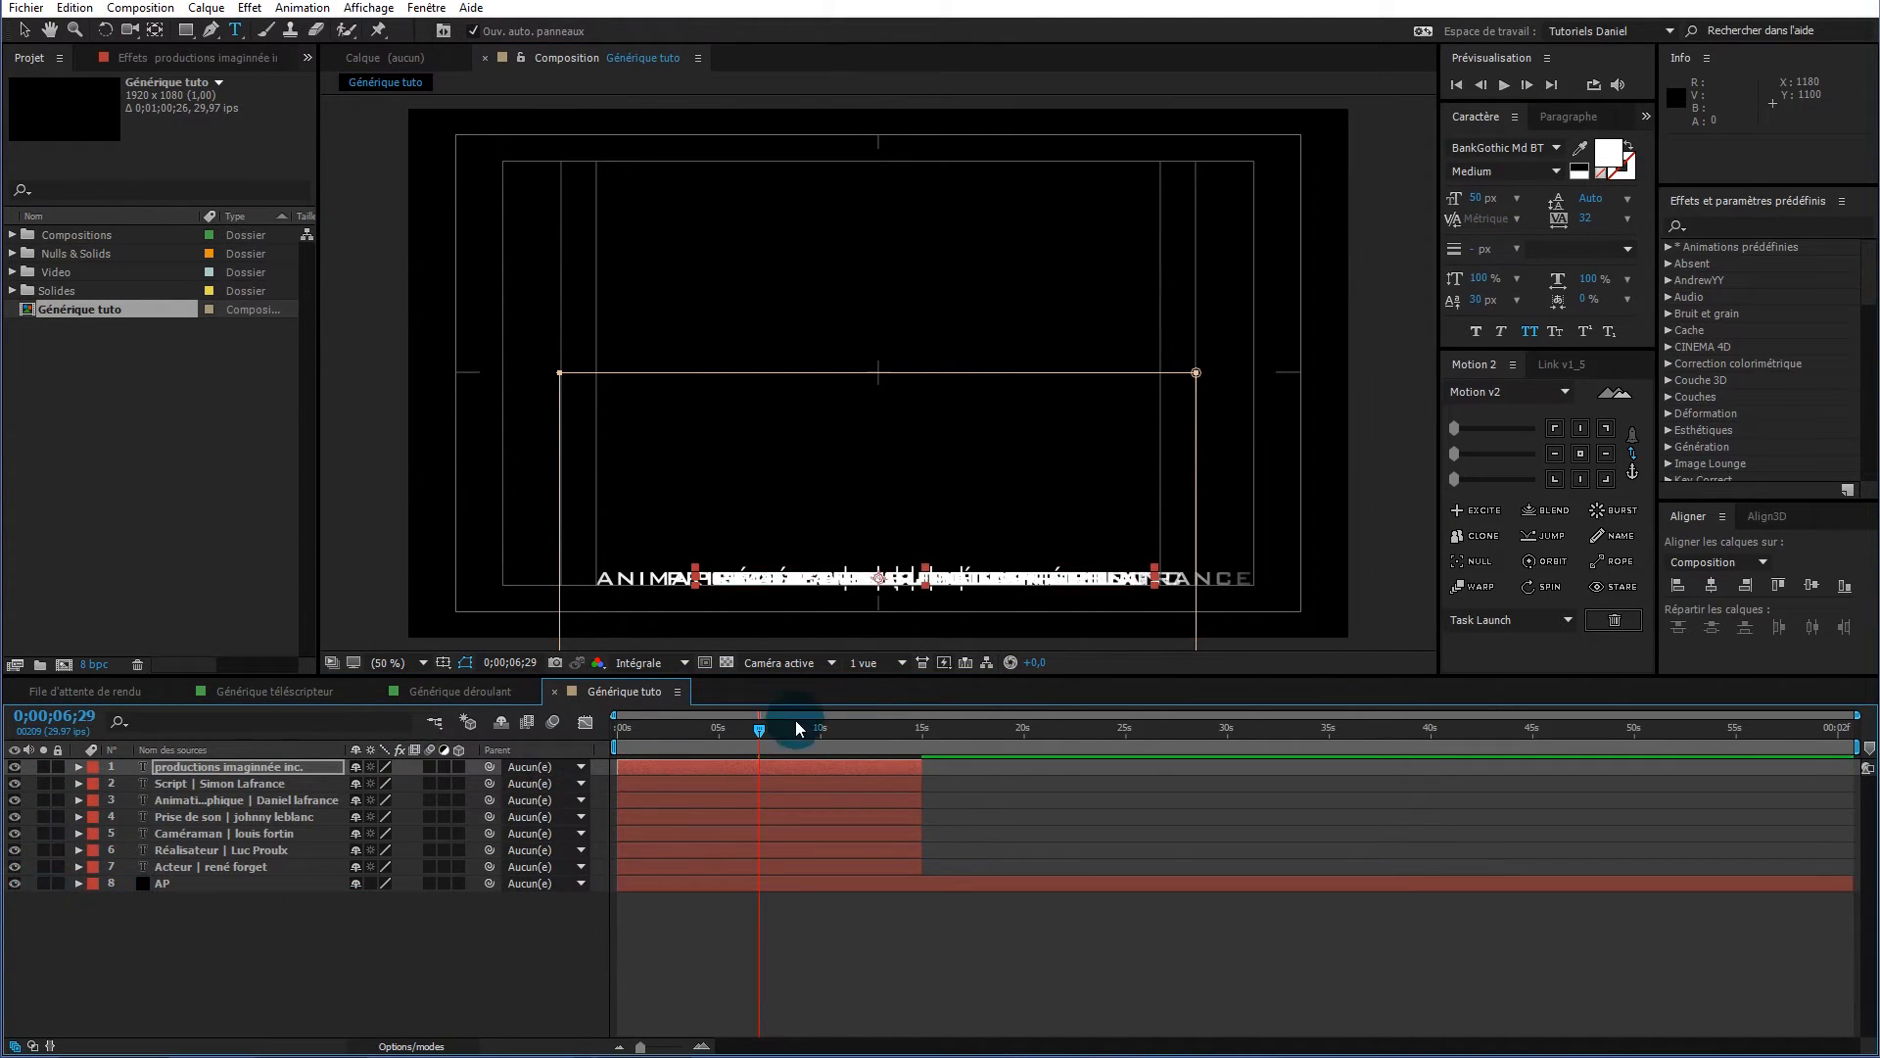
{"action": "mouse_move", "coordinate": [760, 732]}
{"action": "left_mouse_down"}
{"action": "mouse_move", "coordinate": [726, 731]}
{"action": "mouse_move", "coordinate": [790, 731]}
{"action": "mouse_move", "coordinate": [731, 725]}
{"action": "mouse_move", "coordinate": [748, 726]}
{"action": "left_mouse_up"}
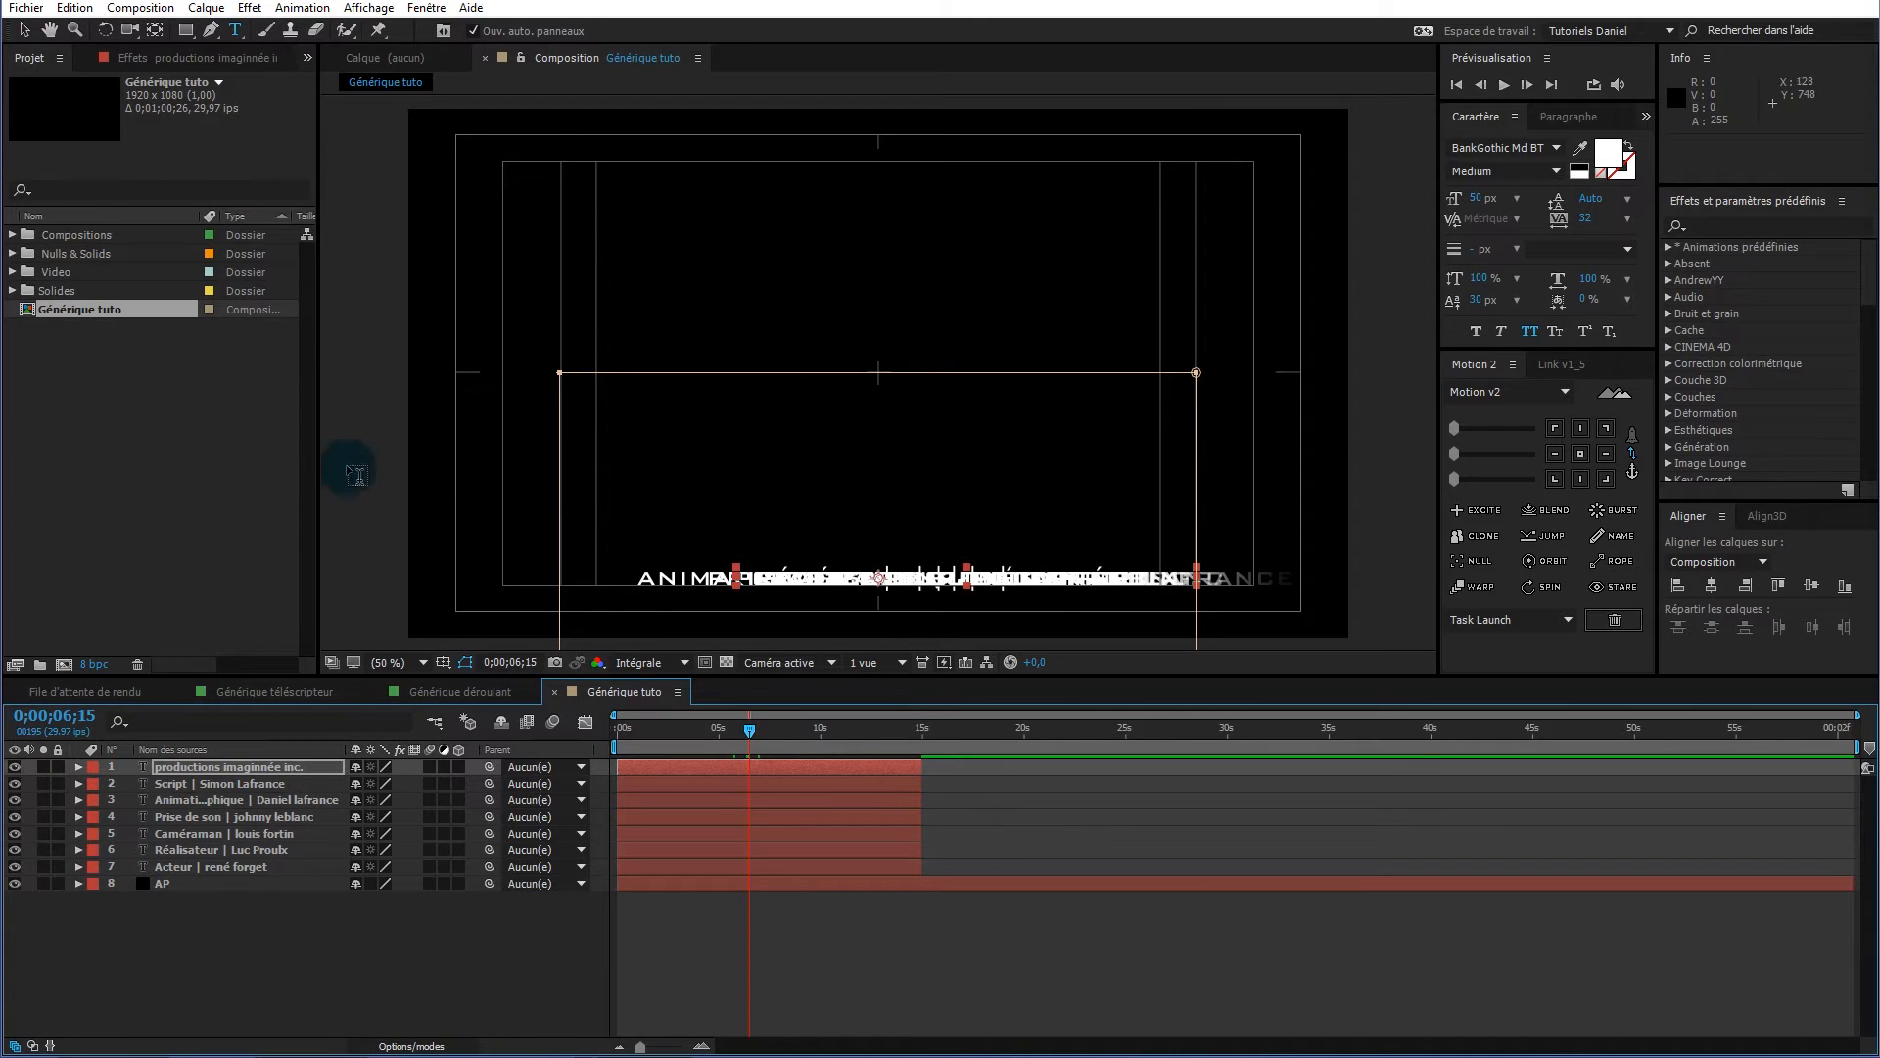
Show the rulers and drag two vertical guides onto the frame
{"action": "key", "text": "ctrl+r"}
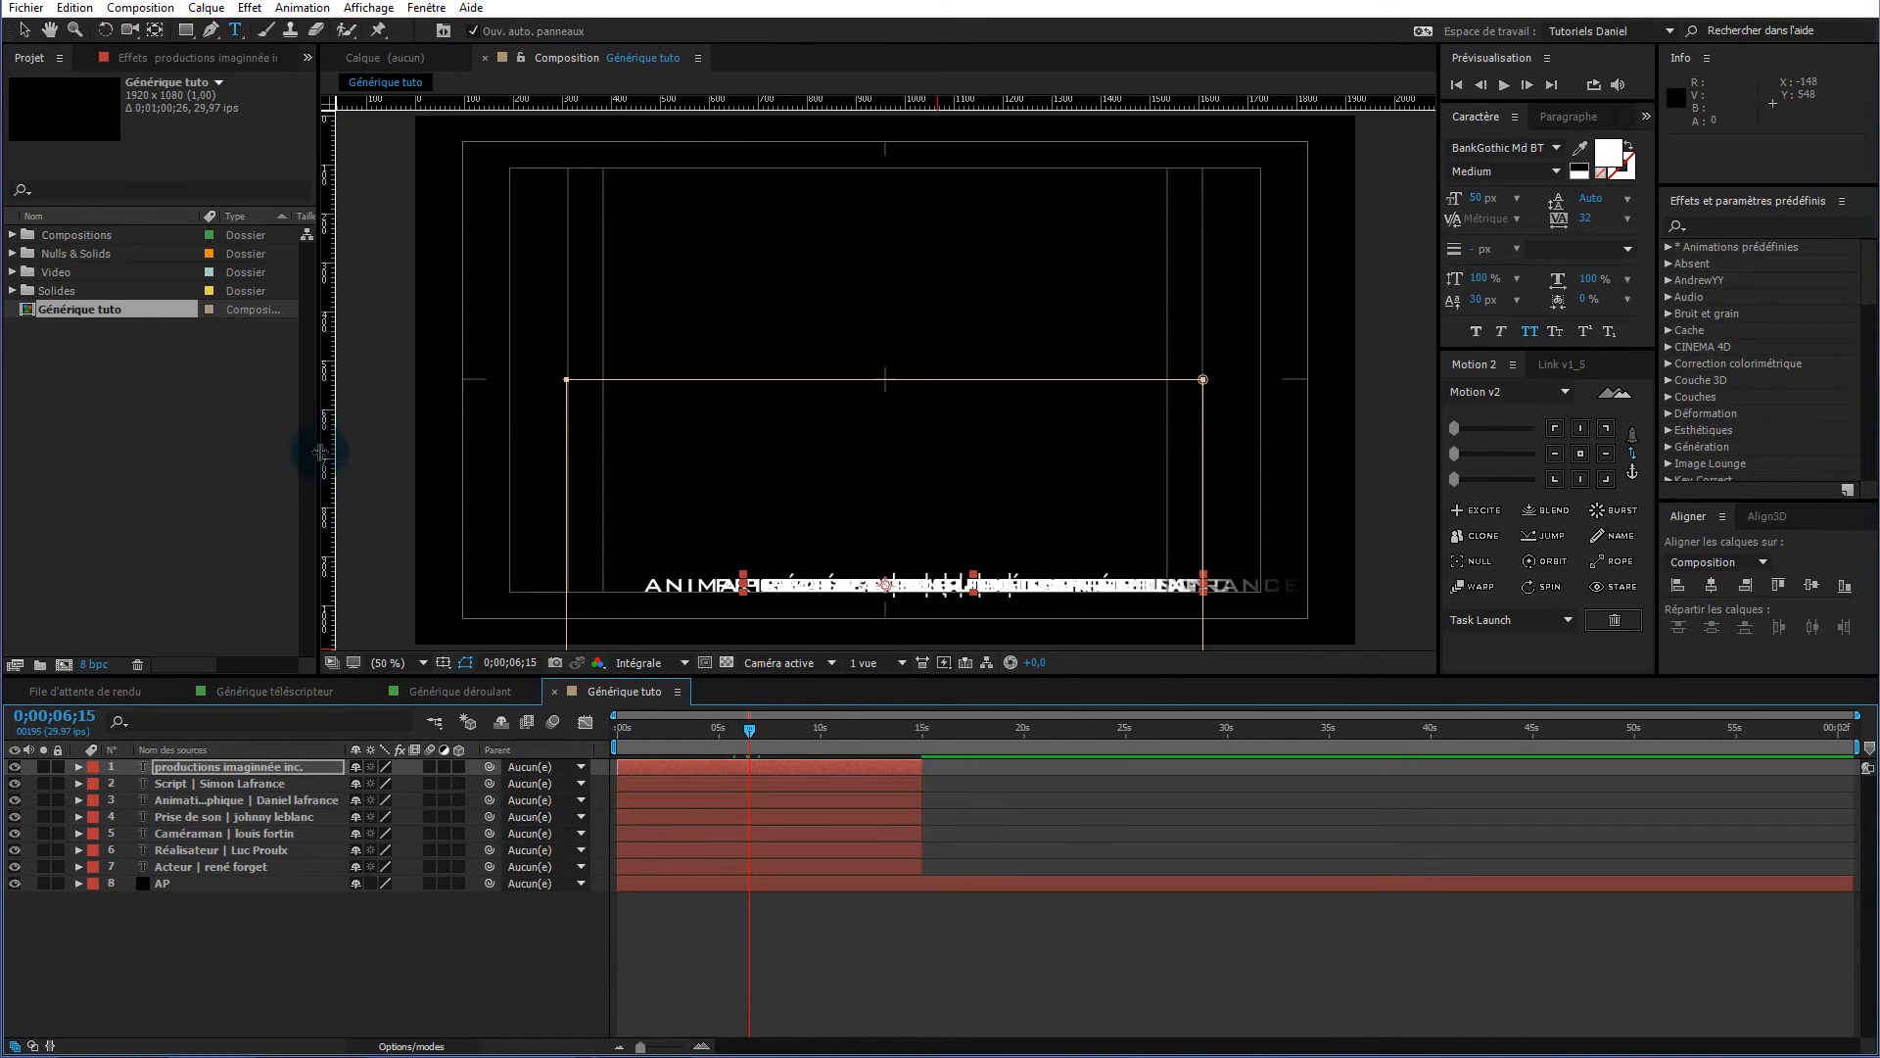
{"action": "left_click_drag", "start_coordinate": [325, 460], "coordinate": [820, 490]}
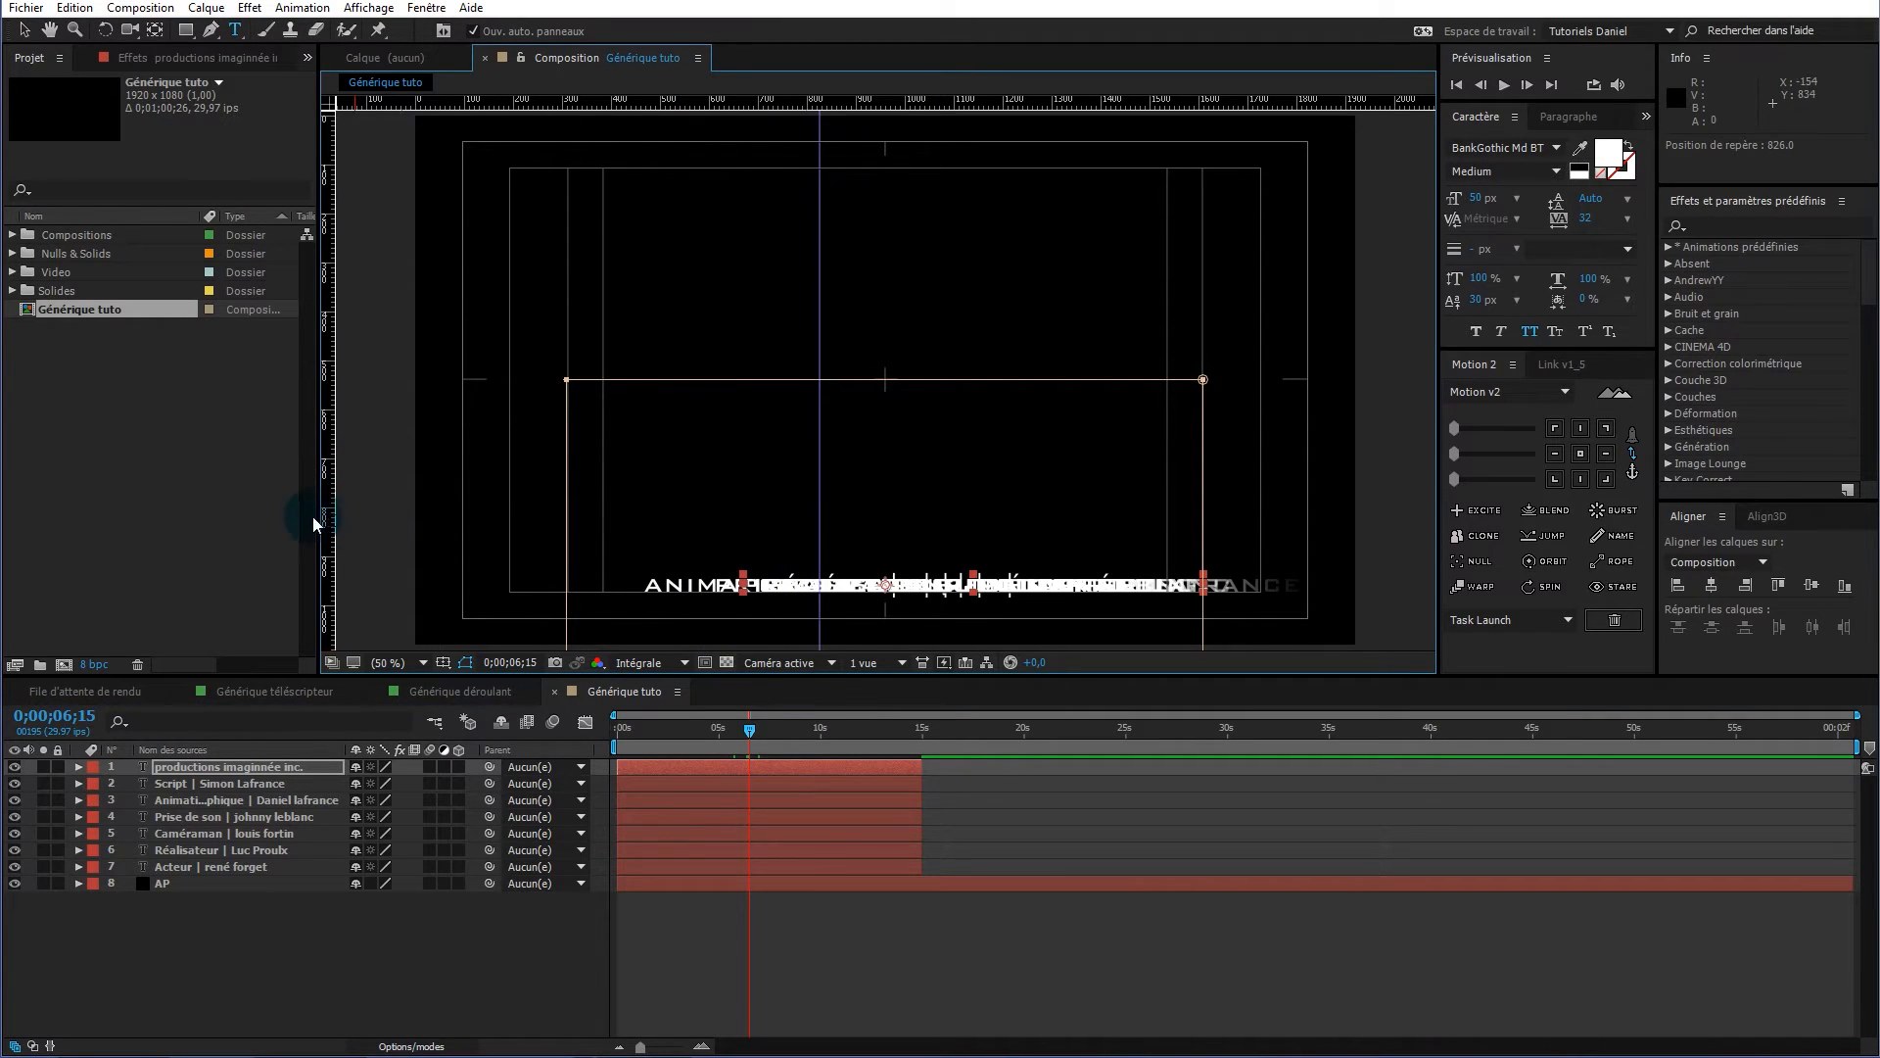
{"action": "left_click_drag", "start_coordinate": [326, 515], "coordinate": [947, 512]}
At 200% zoom, move the guides to positions 855 and 1075
{"action": "key", "text": "v"}
{"action": "key", "text": "period"}
{"action": "key", "text": "period"}
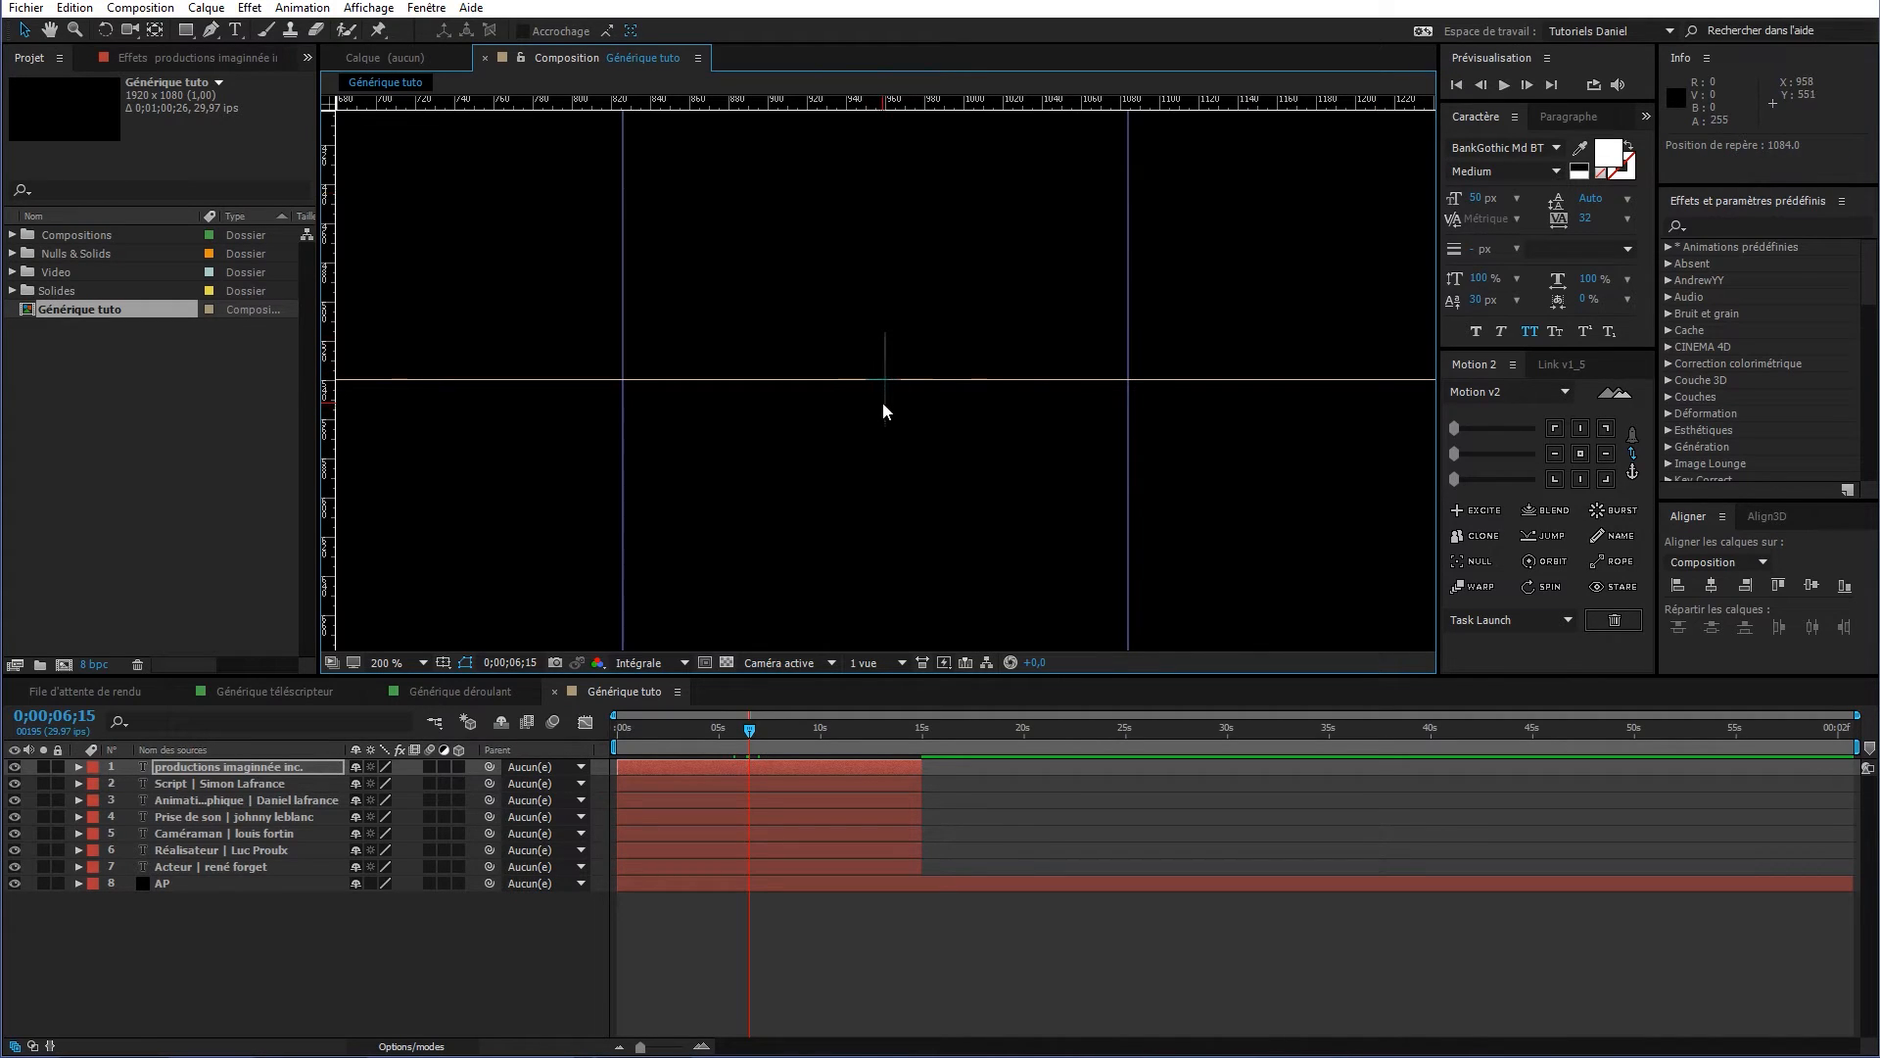
{"action": "left_click", "coordinate": [623, 441]}
{"action": "left_click_drag", "start_coordinate": [621, 469], "coordinate": [689, 476]}
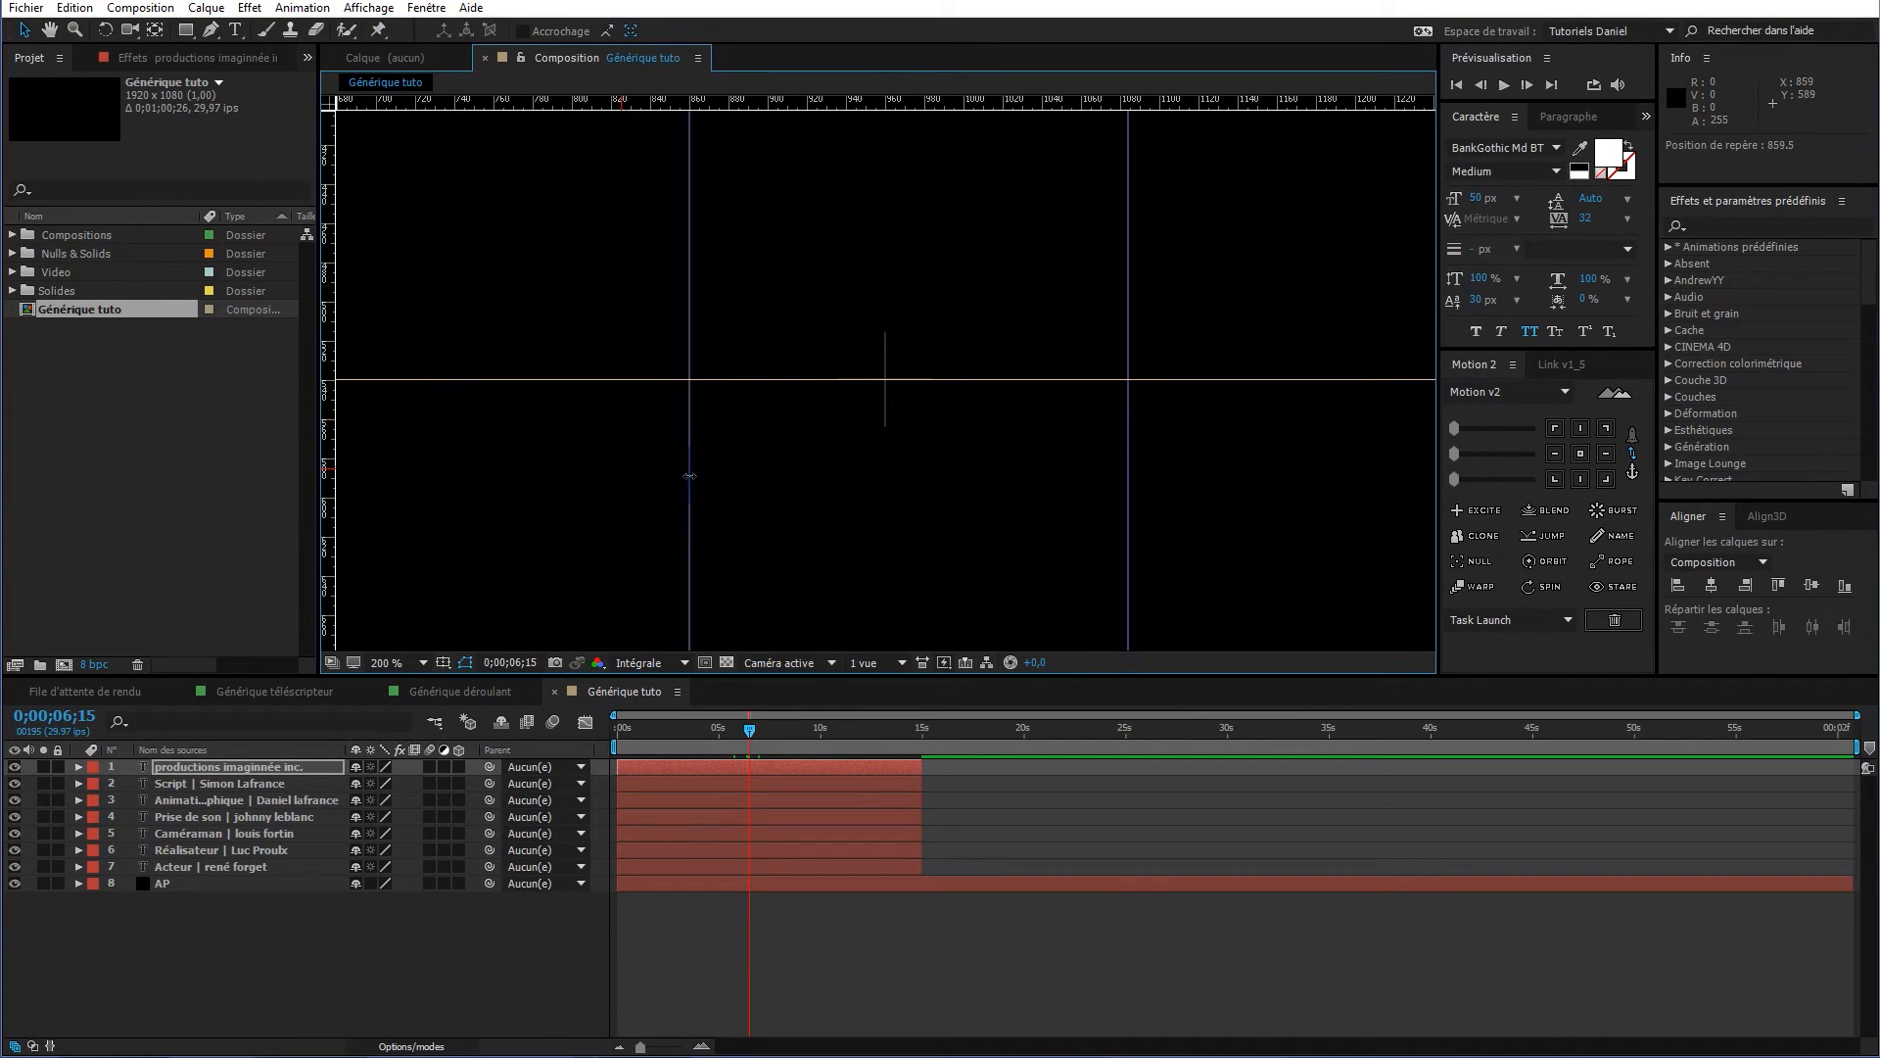
{"action": "key", "text": "super"}
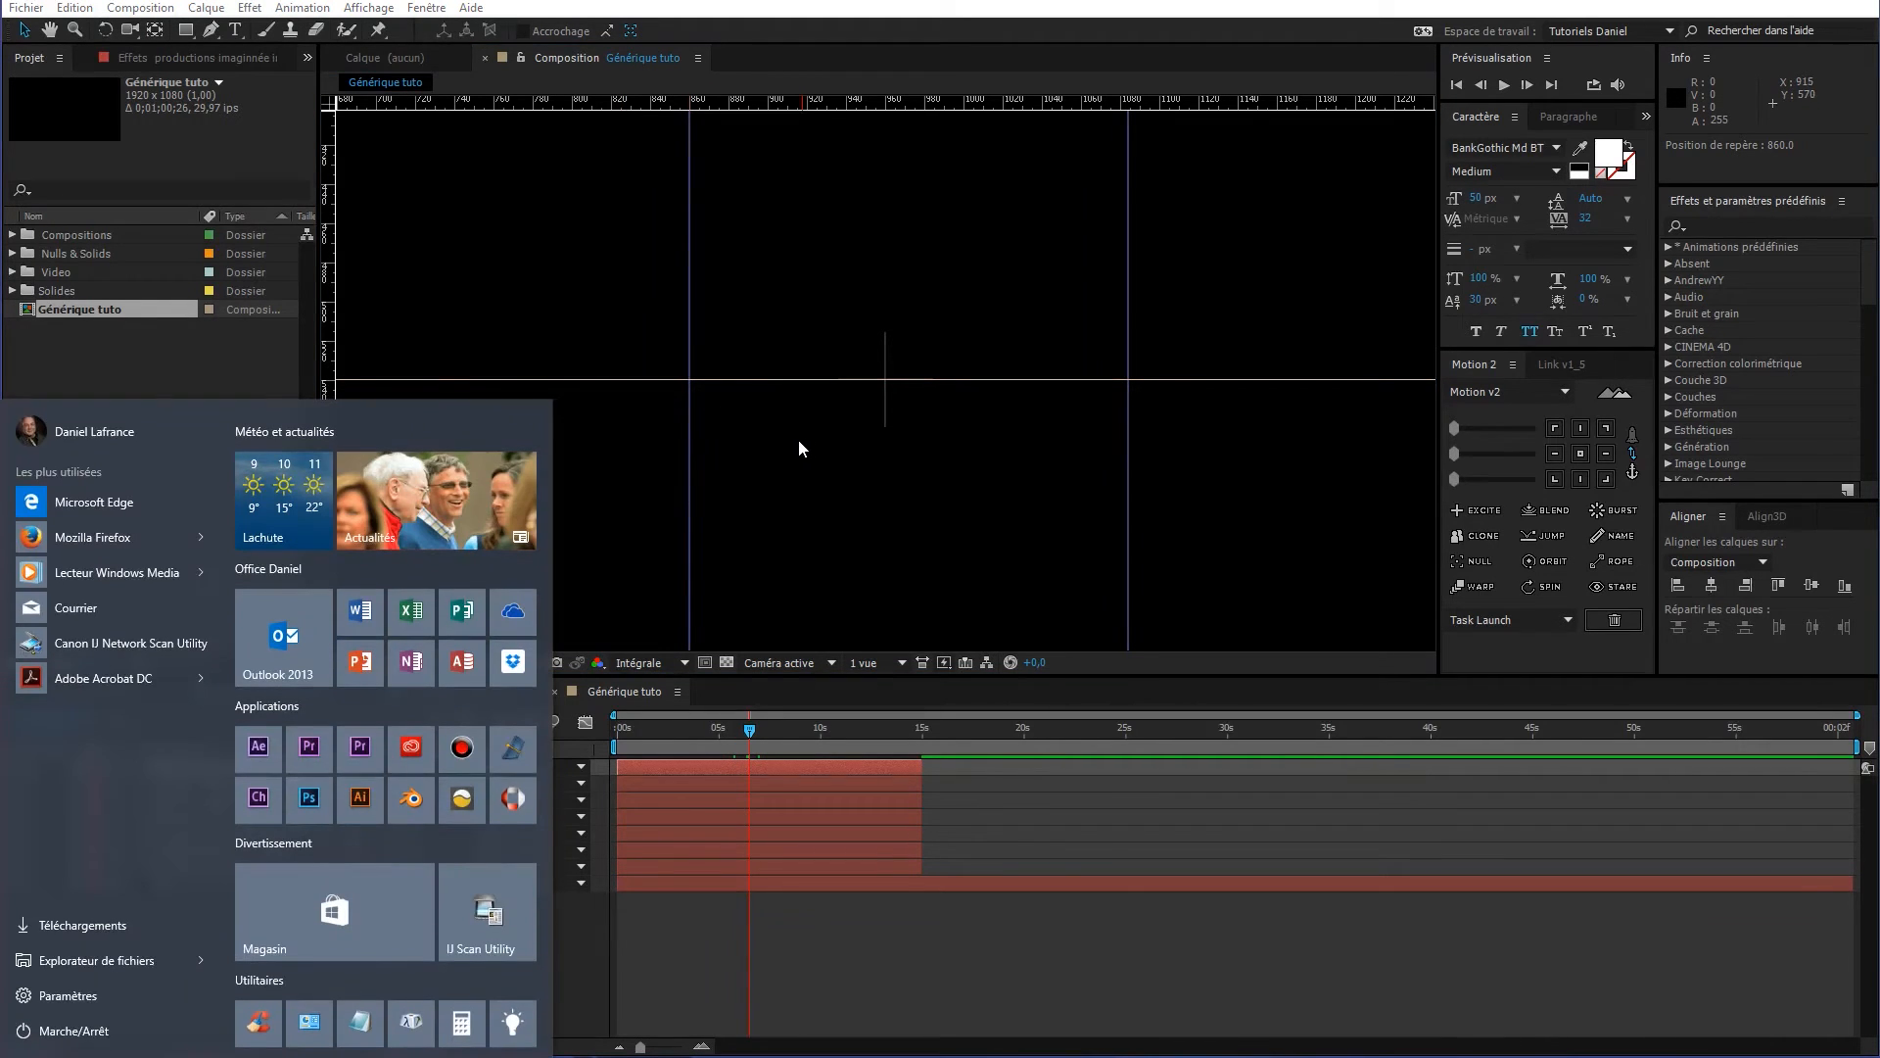
{"action": "key", "text": "super"}
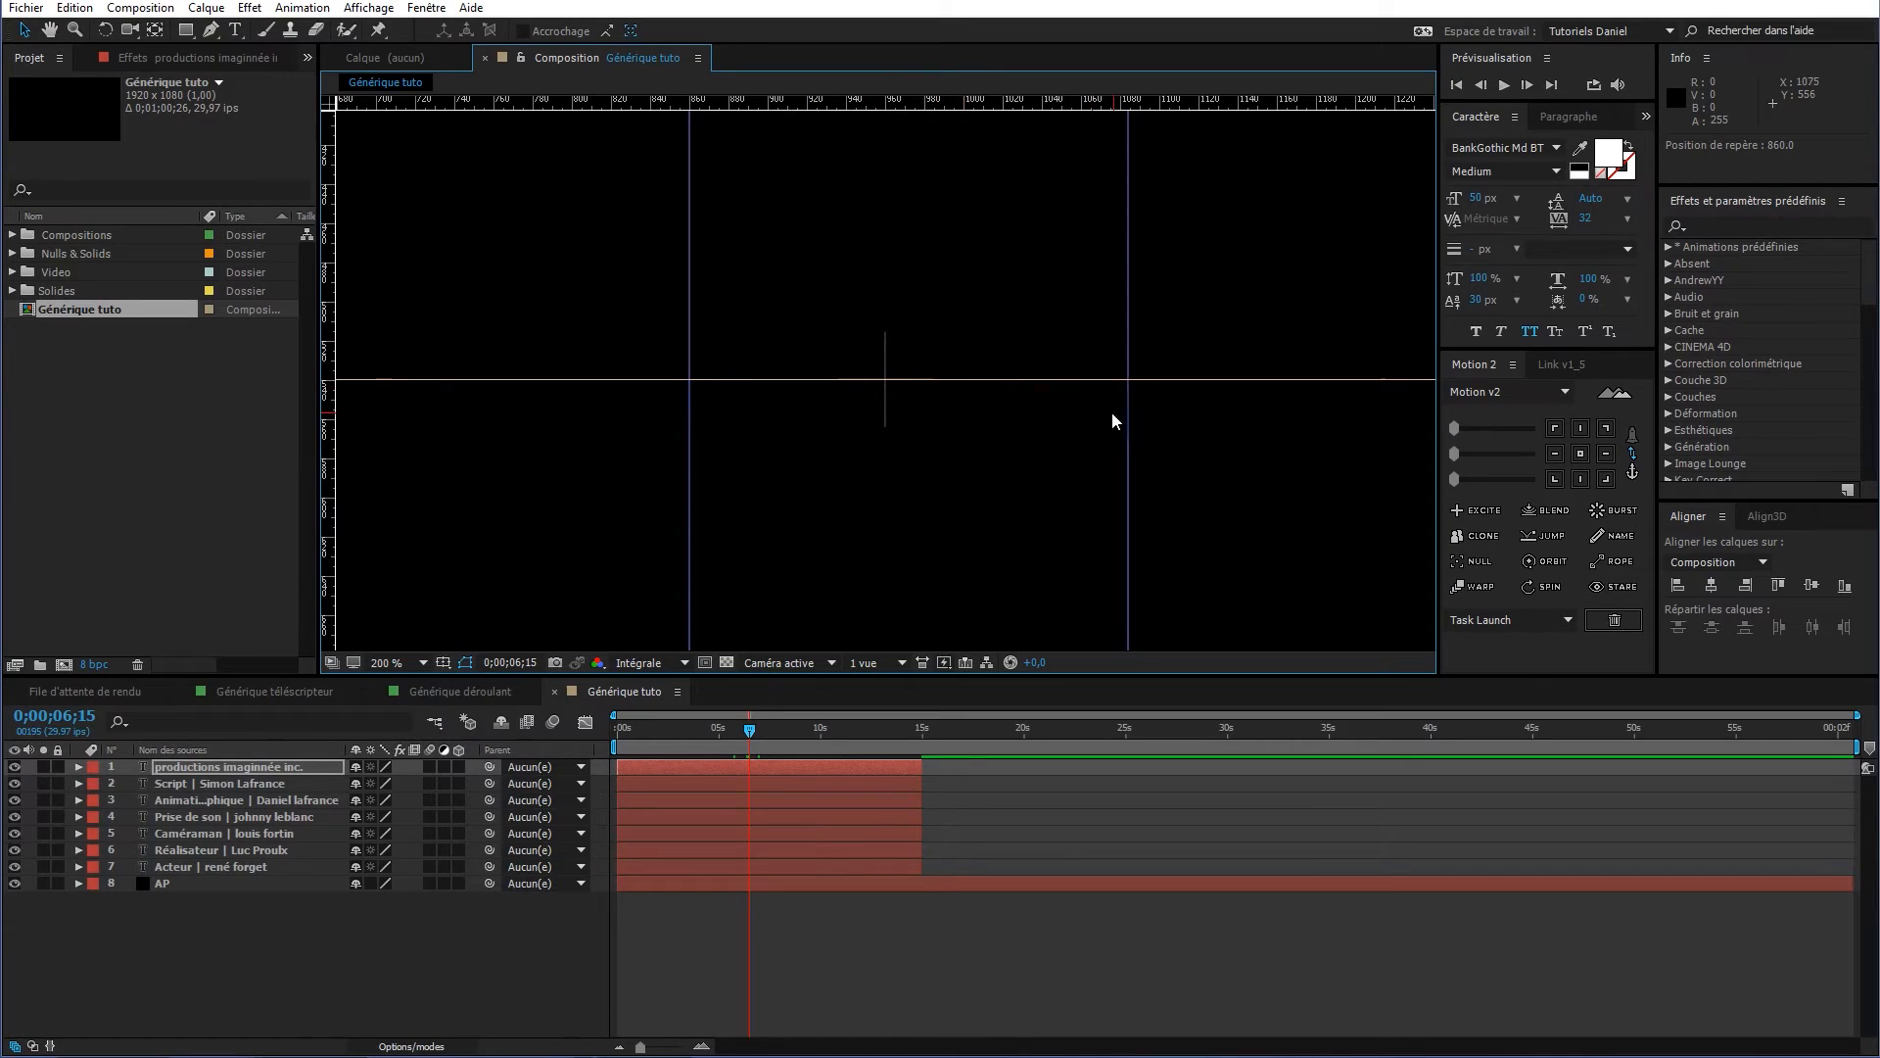
{"action": "left_click_drag", "start_coordinate": [1131, 413], "coordinate": [1081, 437]}
{"action": "scroll", "coordinate": [879, 467], "scroll_direction": "down", "scroll_amount": 6}
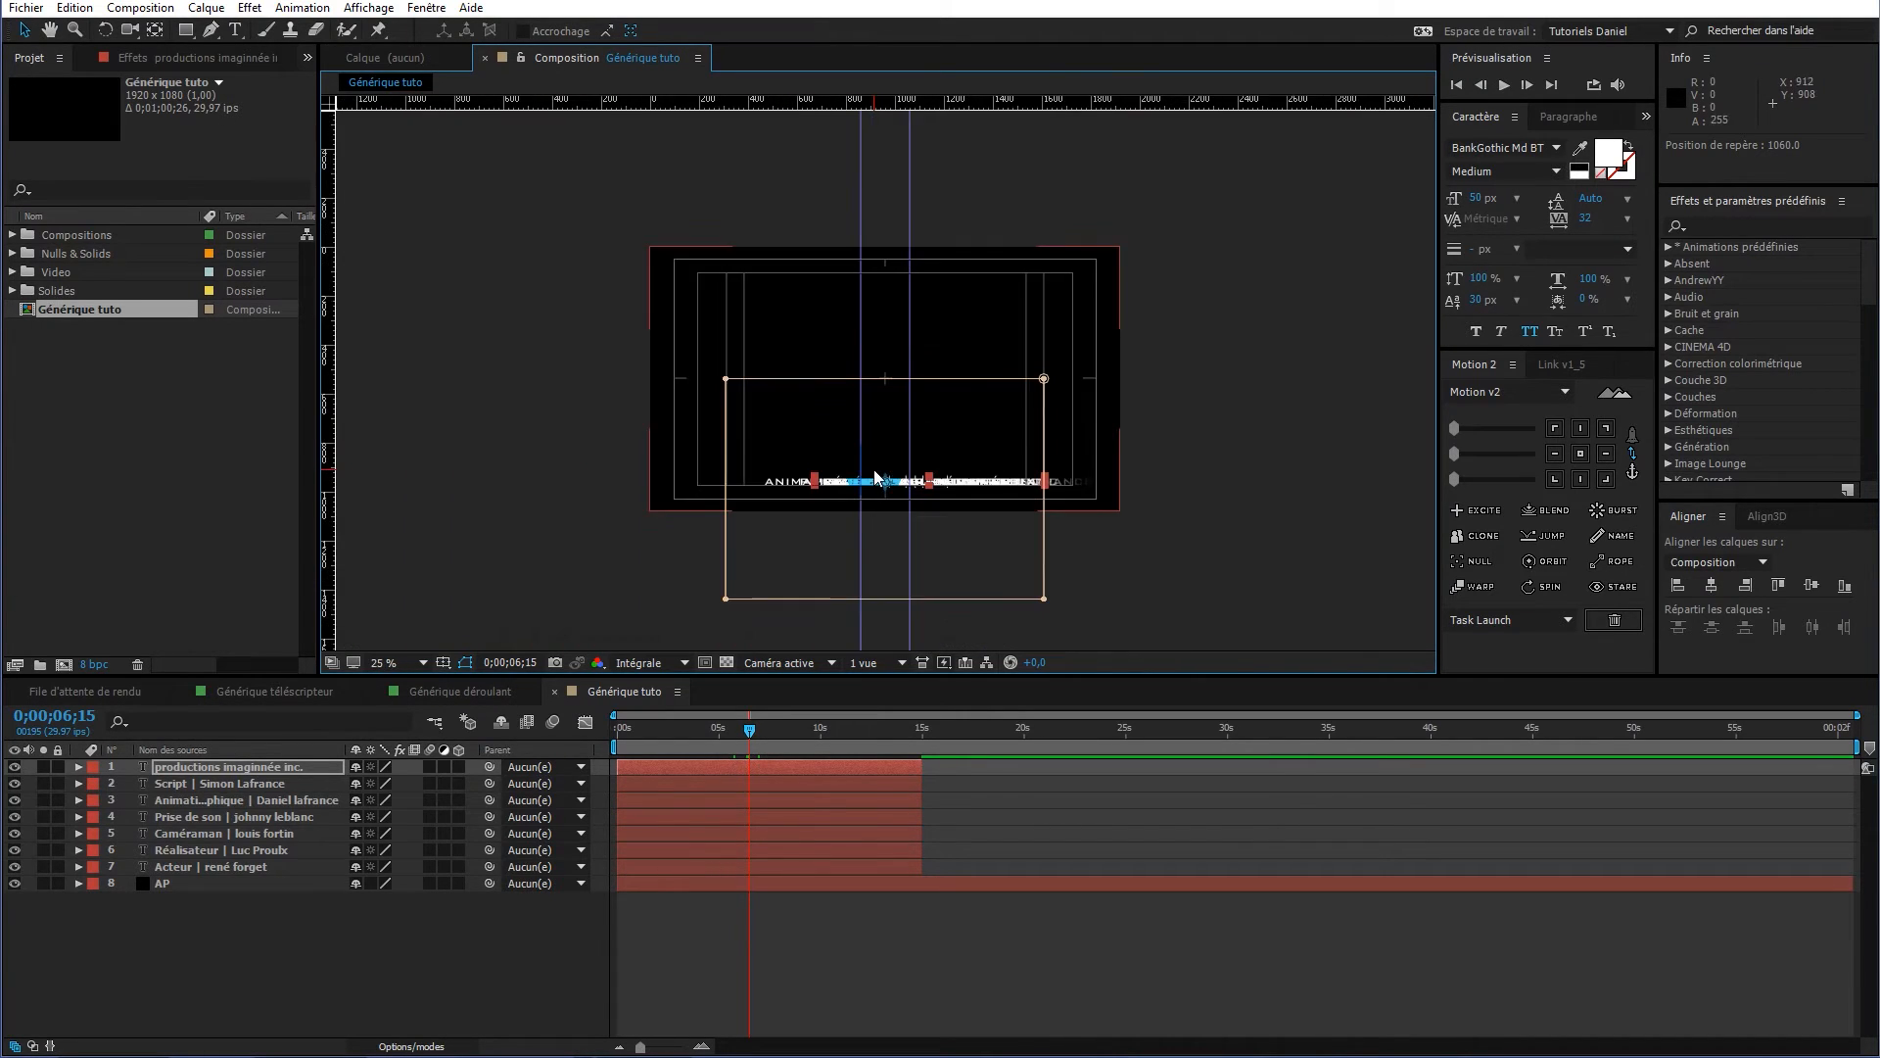
{"action": "scroll", "coordinate": [876, 477], "scroll_direction": "up", "scroll_amount": 2}
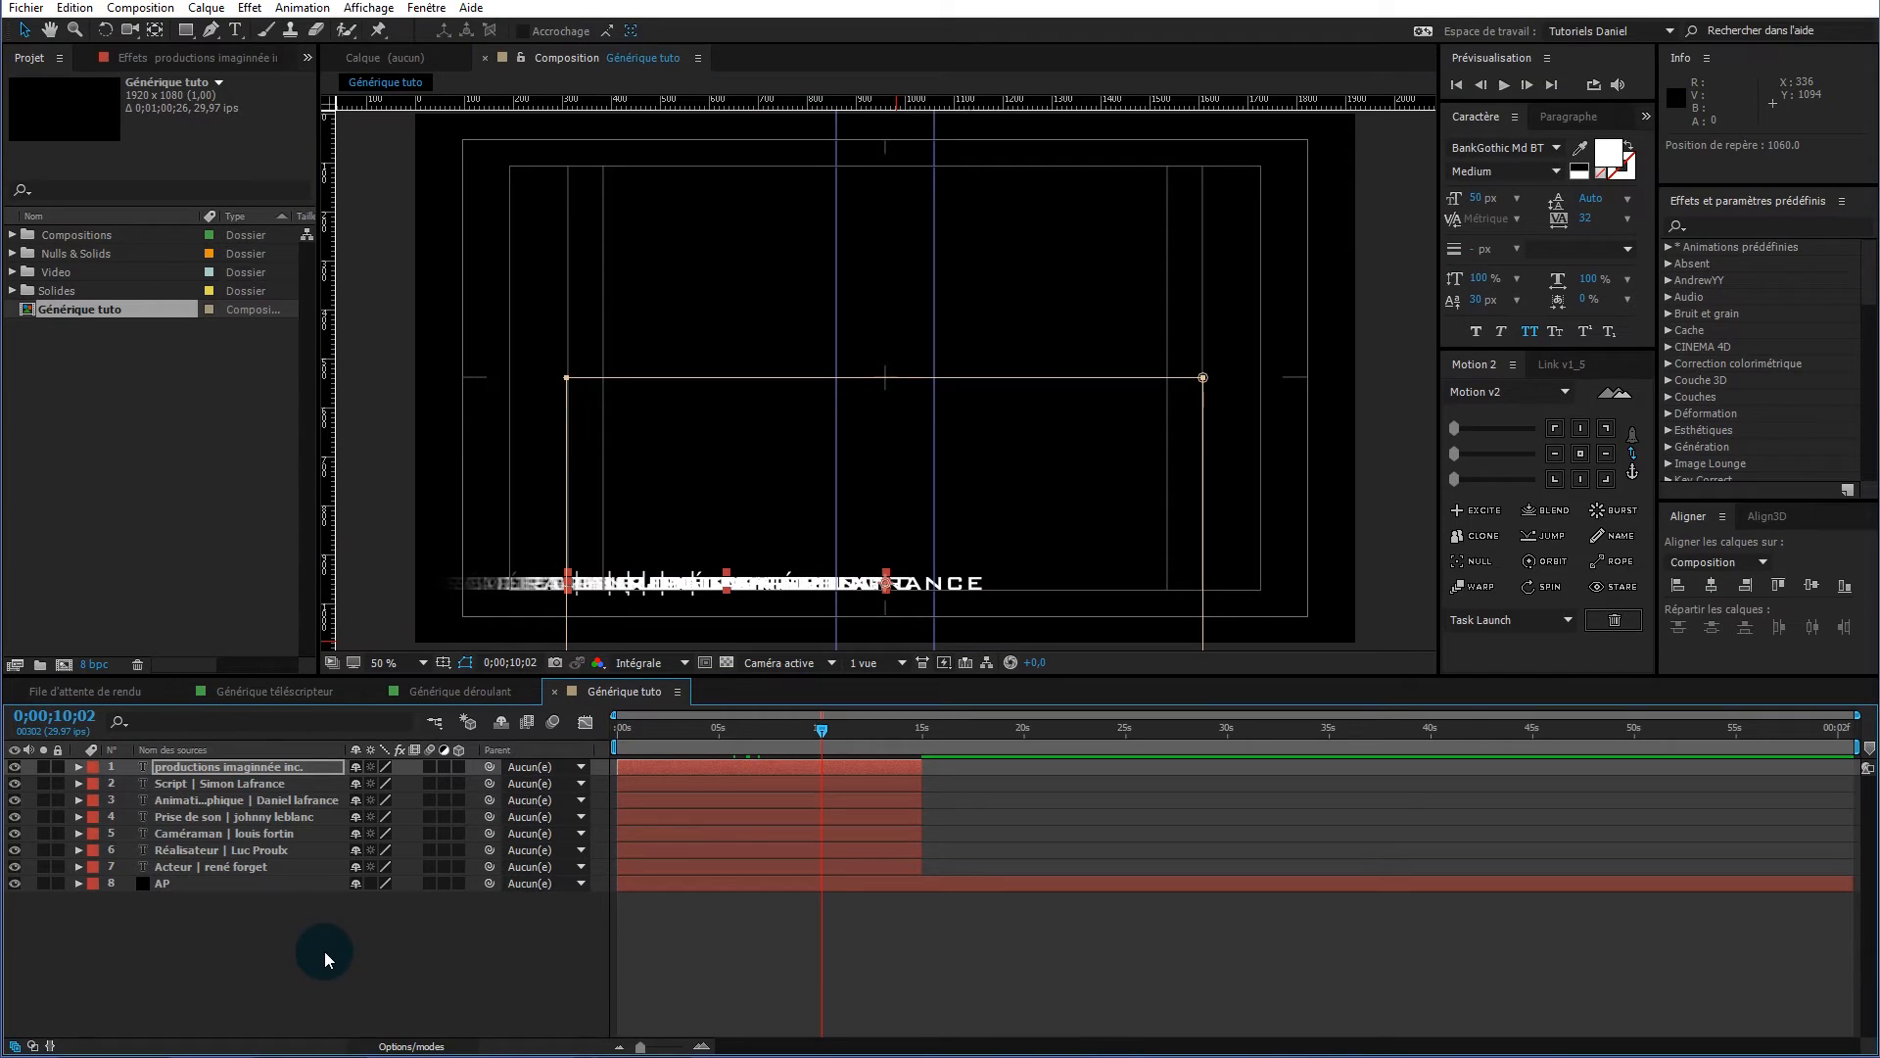
Move the SCRIPT credit layer below the CAMÉRAMAN credit in the layer stack
{"action": "left_click", "coordinate": [271, 896]}
{"action": "left_click", "coordinate": [264, 882]}
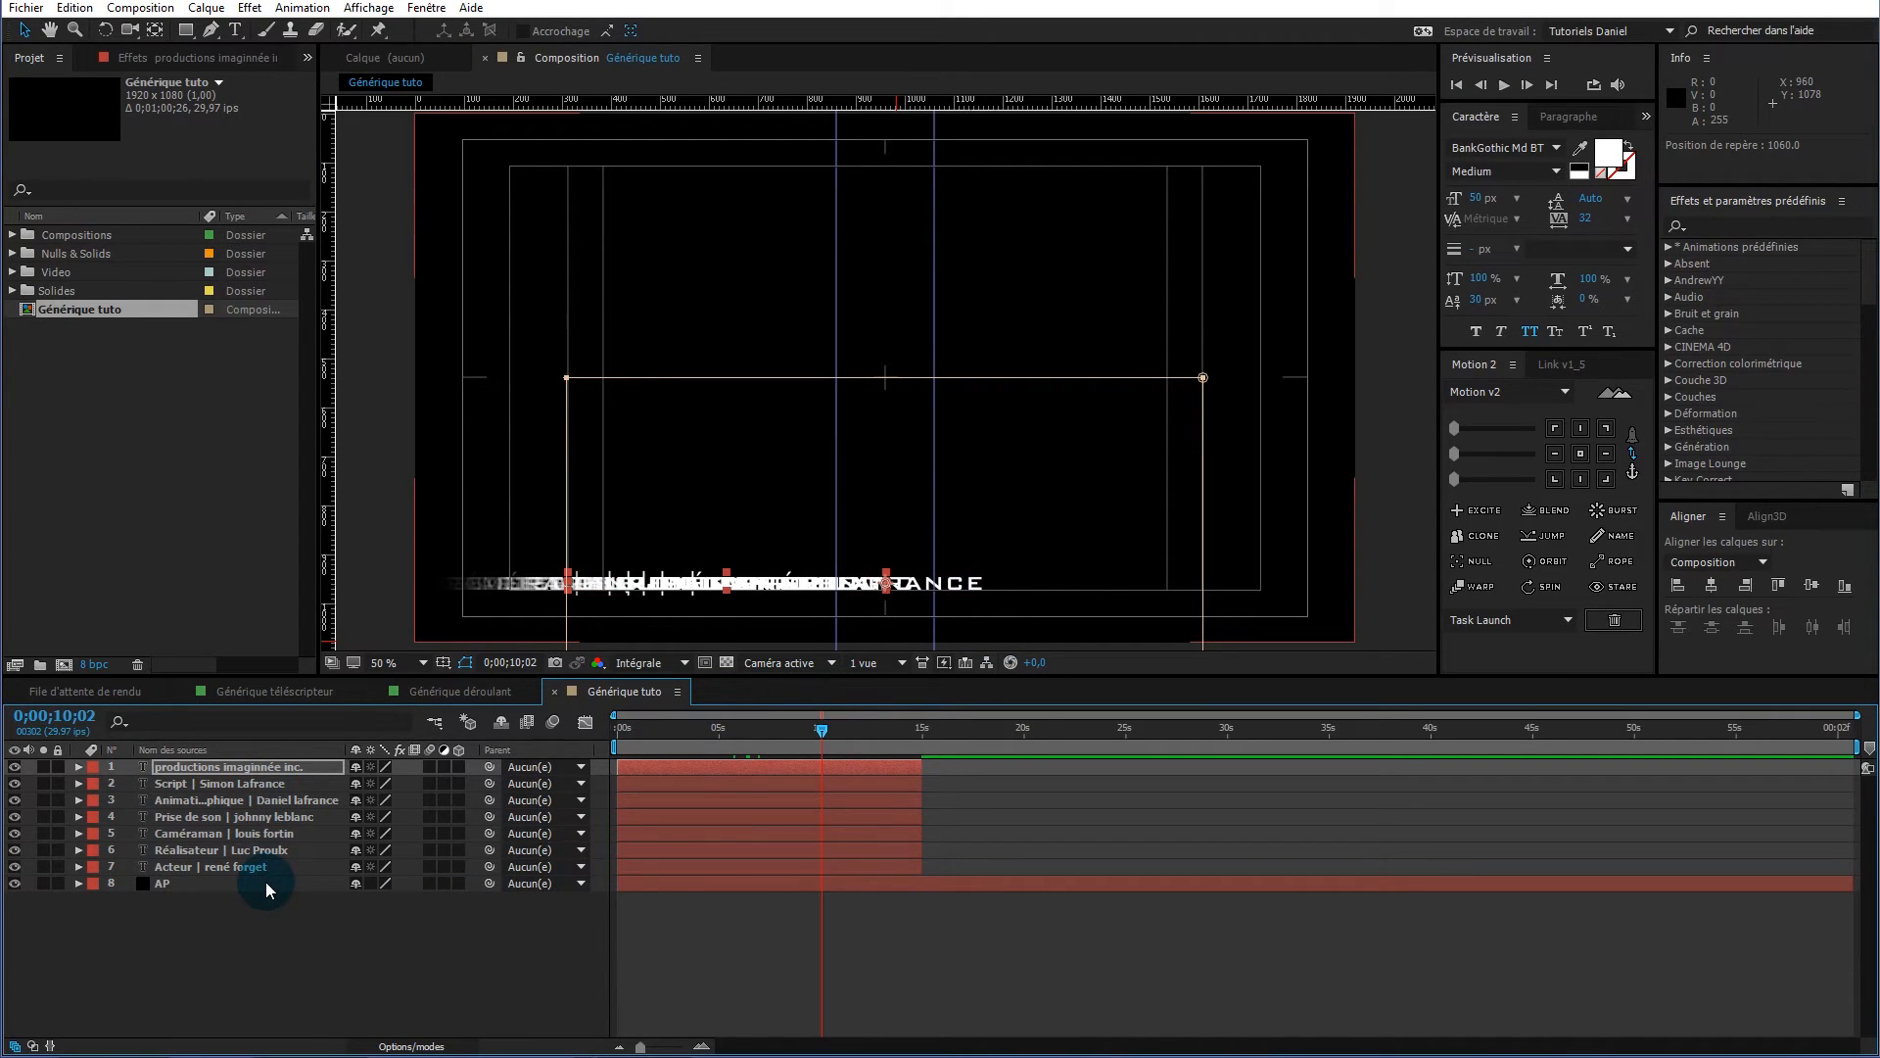
{"action": "left_click", "coordinate": [222, 864]}
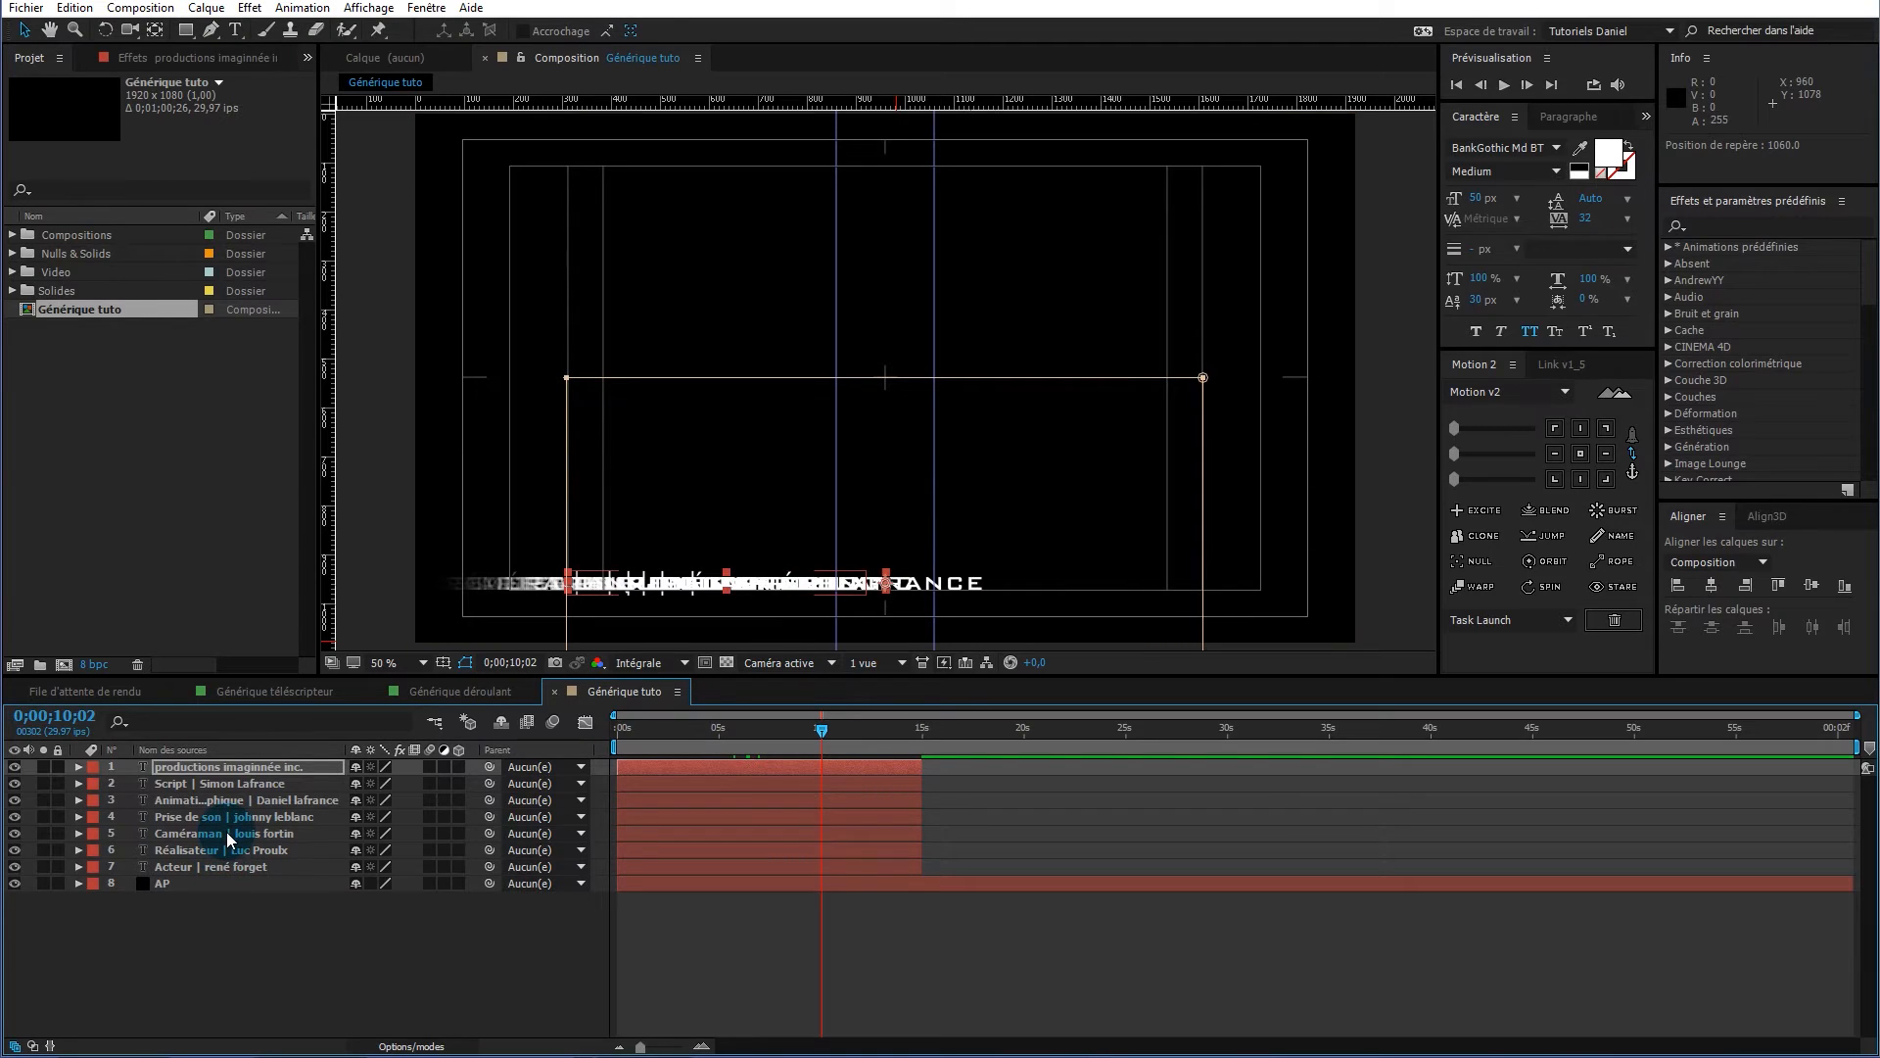
{"action": "left_click_drag", "start_coordinate": [255, 783], "coordinate": [247, 840]}
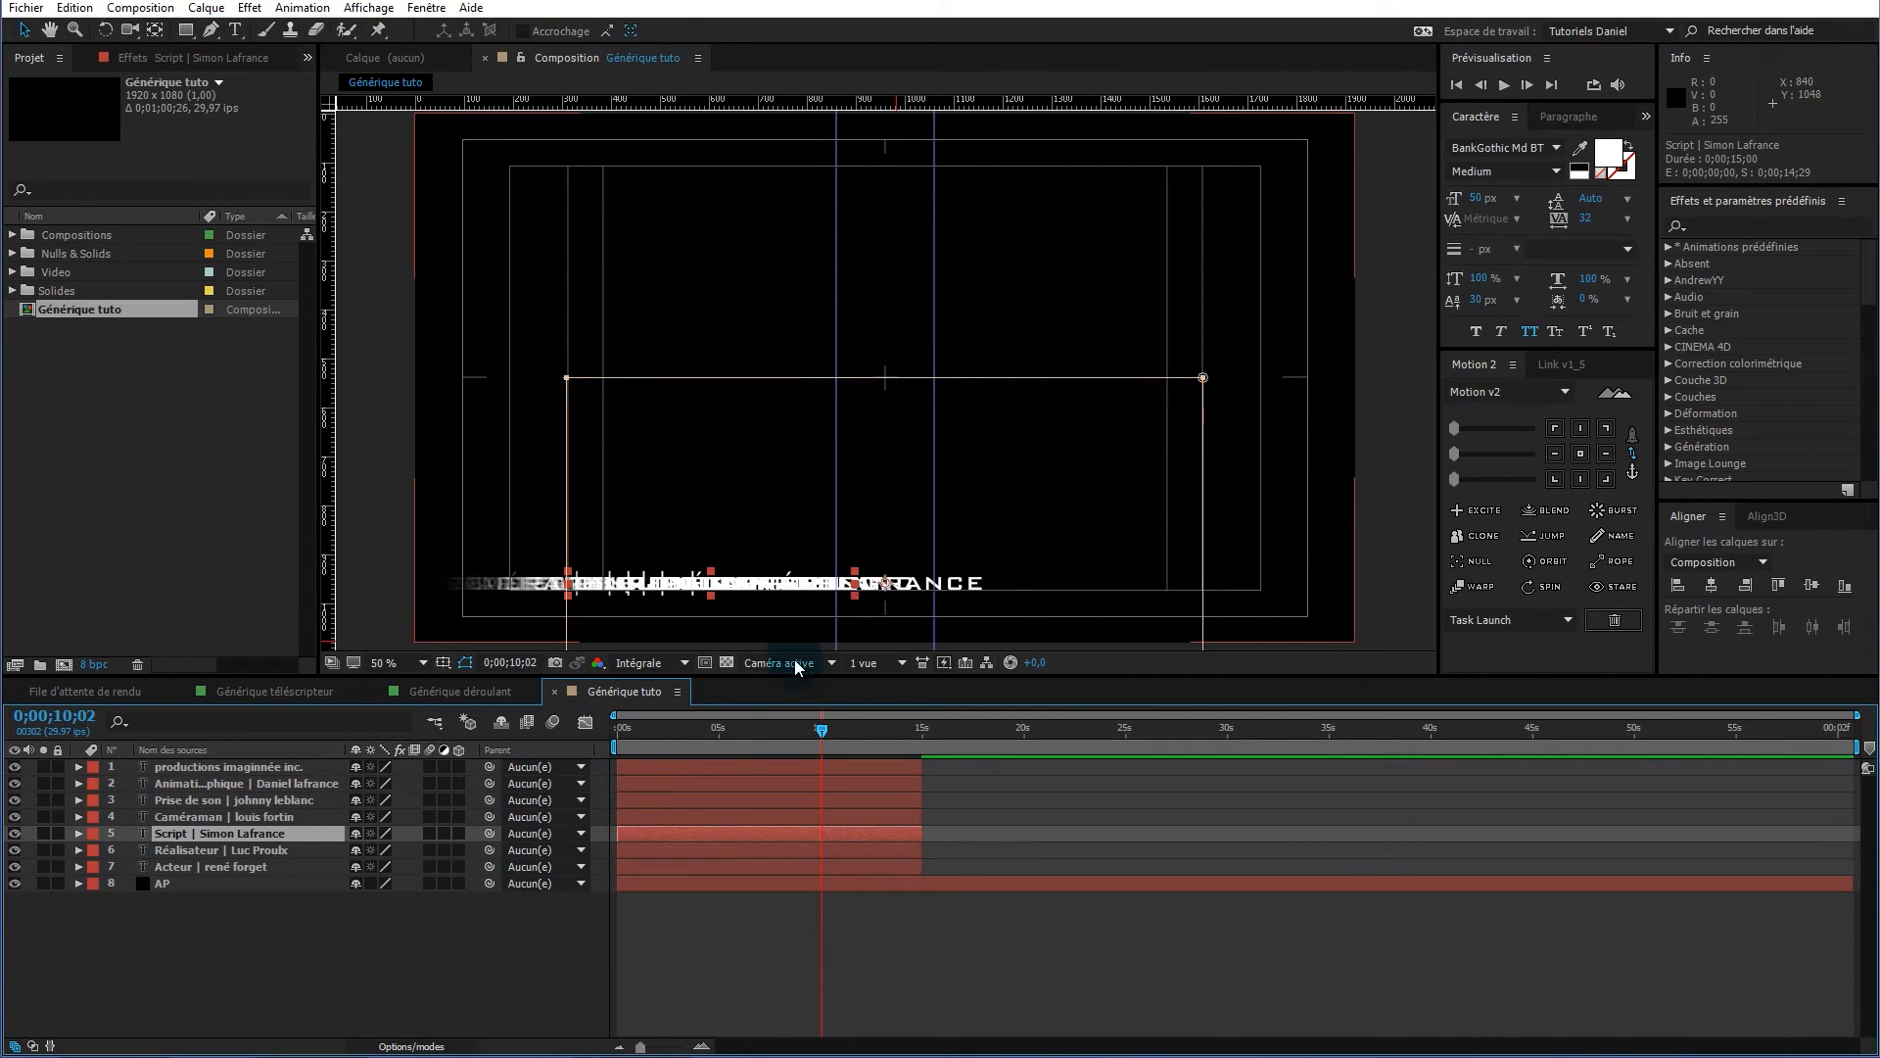
Solo the AP layer with the Acteur credit and scrub back to view the full credit
{"action": "left_click", "coordinate": [41, 865]}
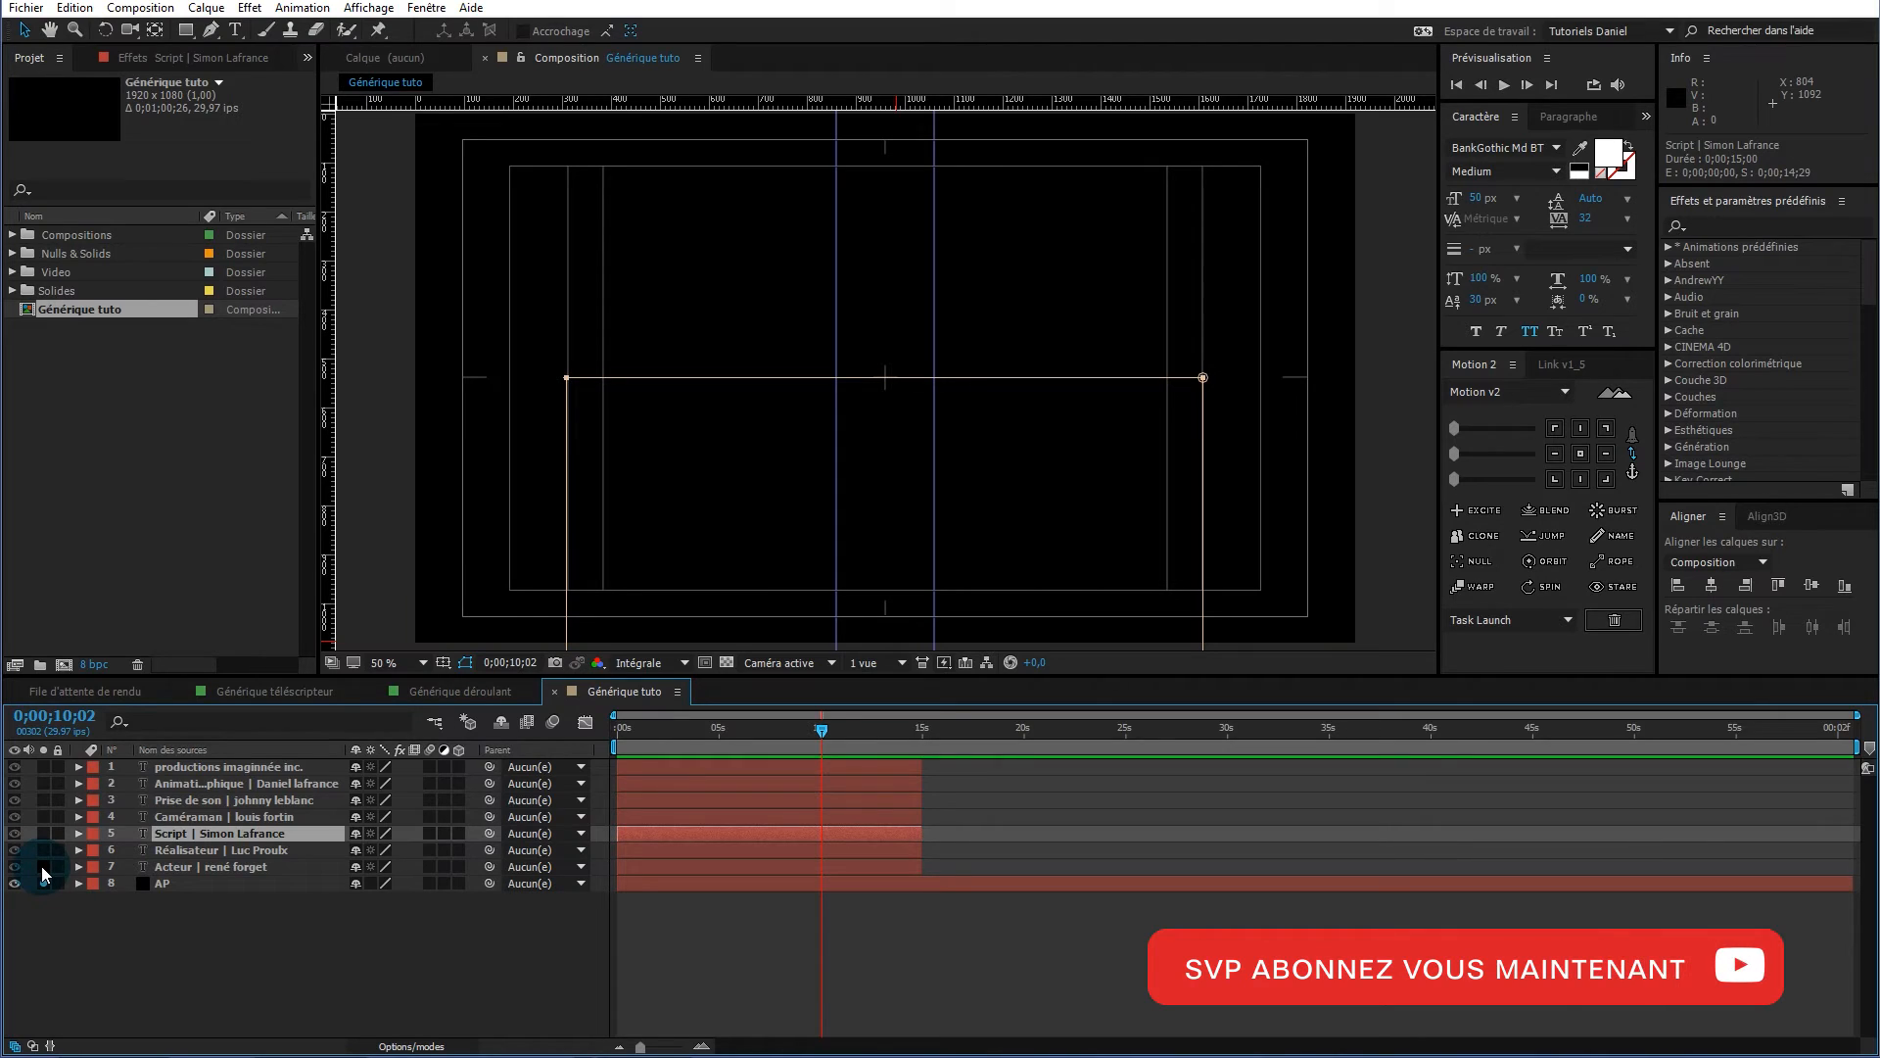
{"action": "left_click_drag", "start_coordinate": [41, 866], "coordinate": [204, 915]}
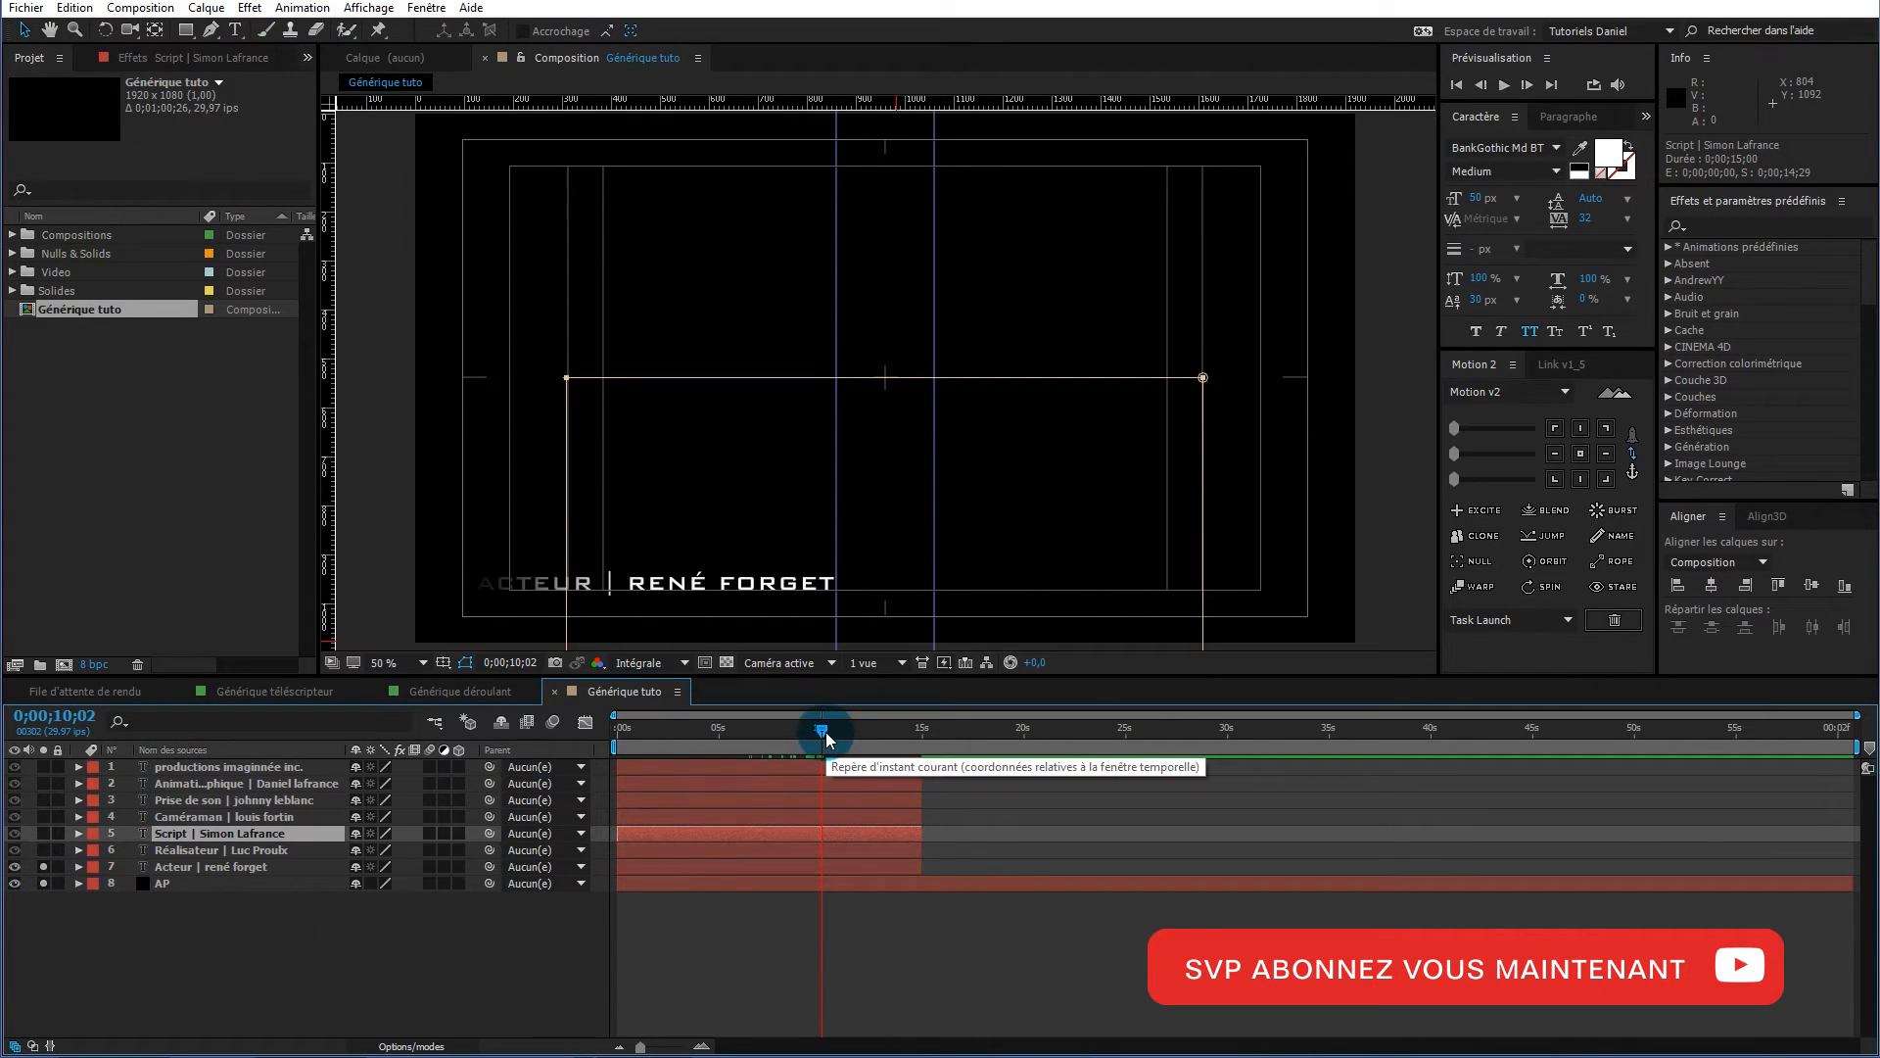
{"action": "mouse_move", "coordinate": [826, 731]}
{"action": "left_mouse_down"}
{"action": "mouse_move", "coordinate": [809, 731]}
{"action": "mouse_move", "coordinate": [826, 733]}
{"action": "left_mouse_up"}
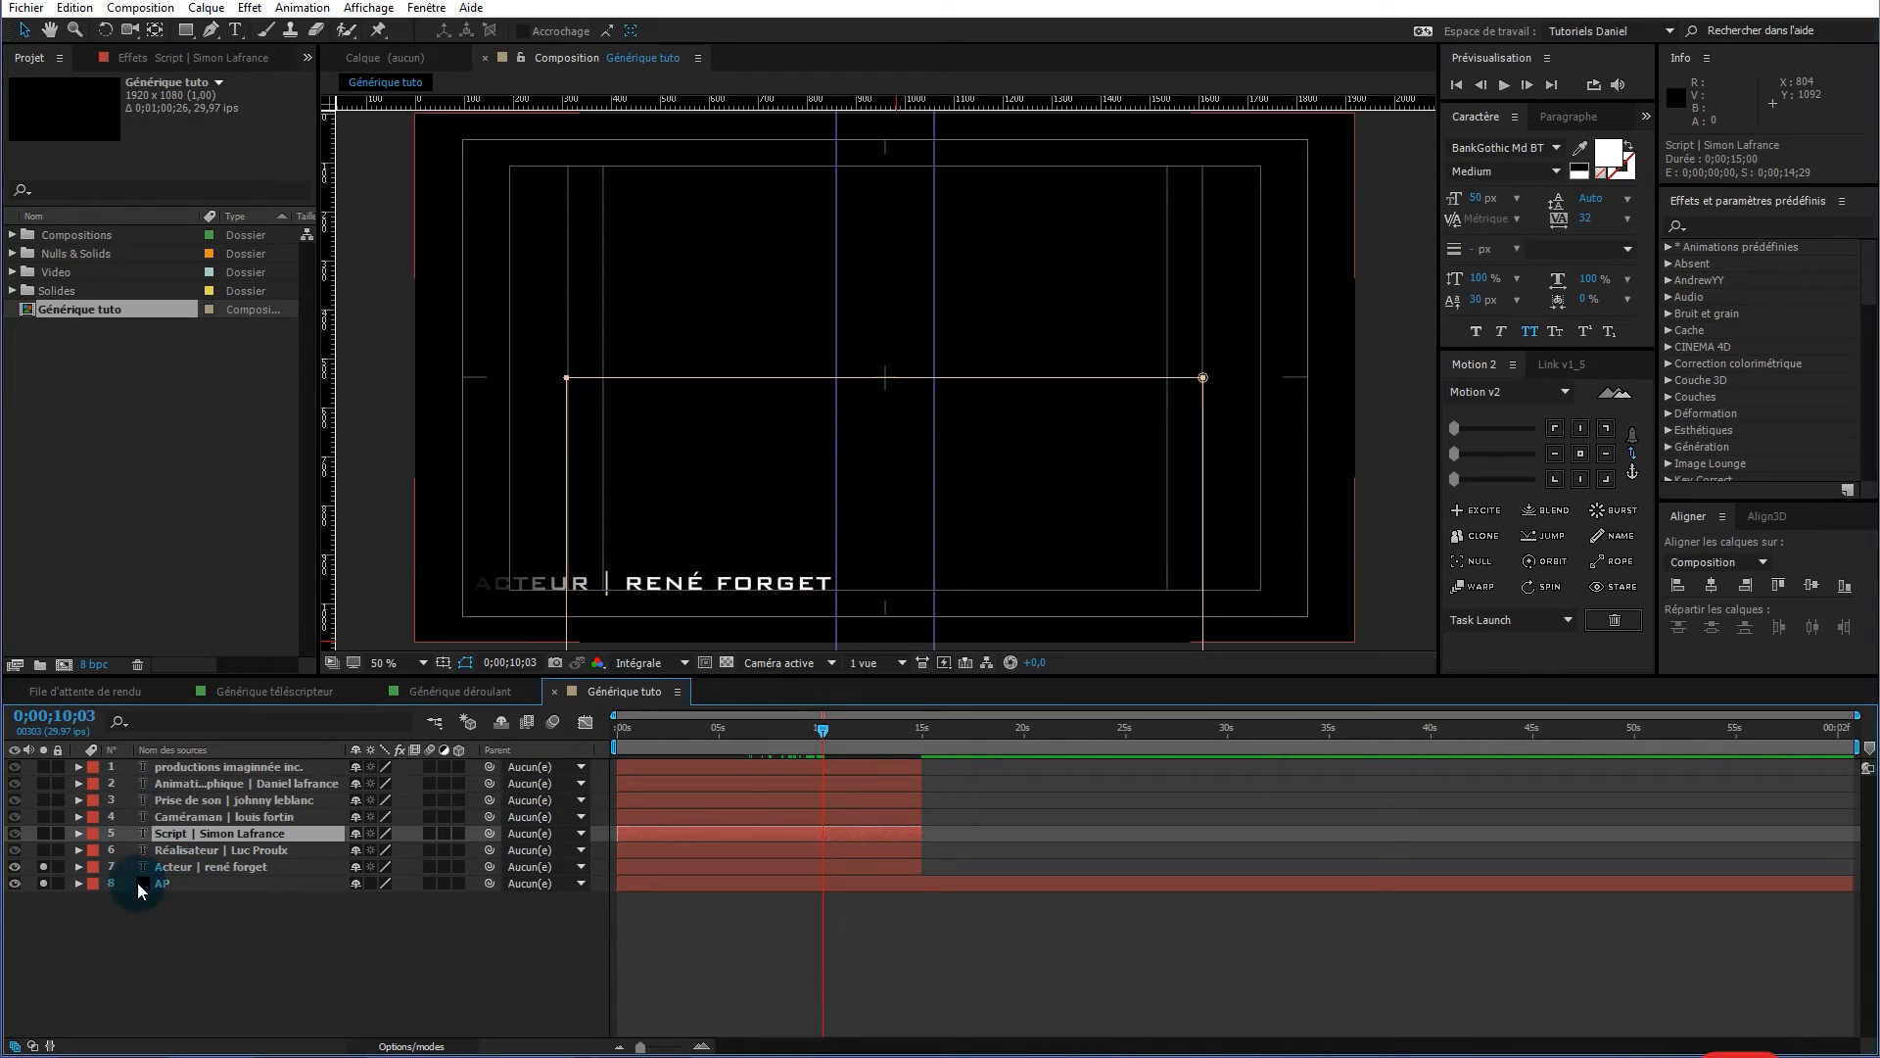
{"action": "left_click", "coordinate": [74, 900]}
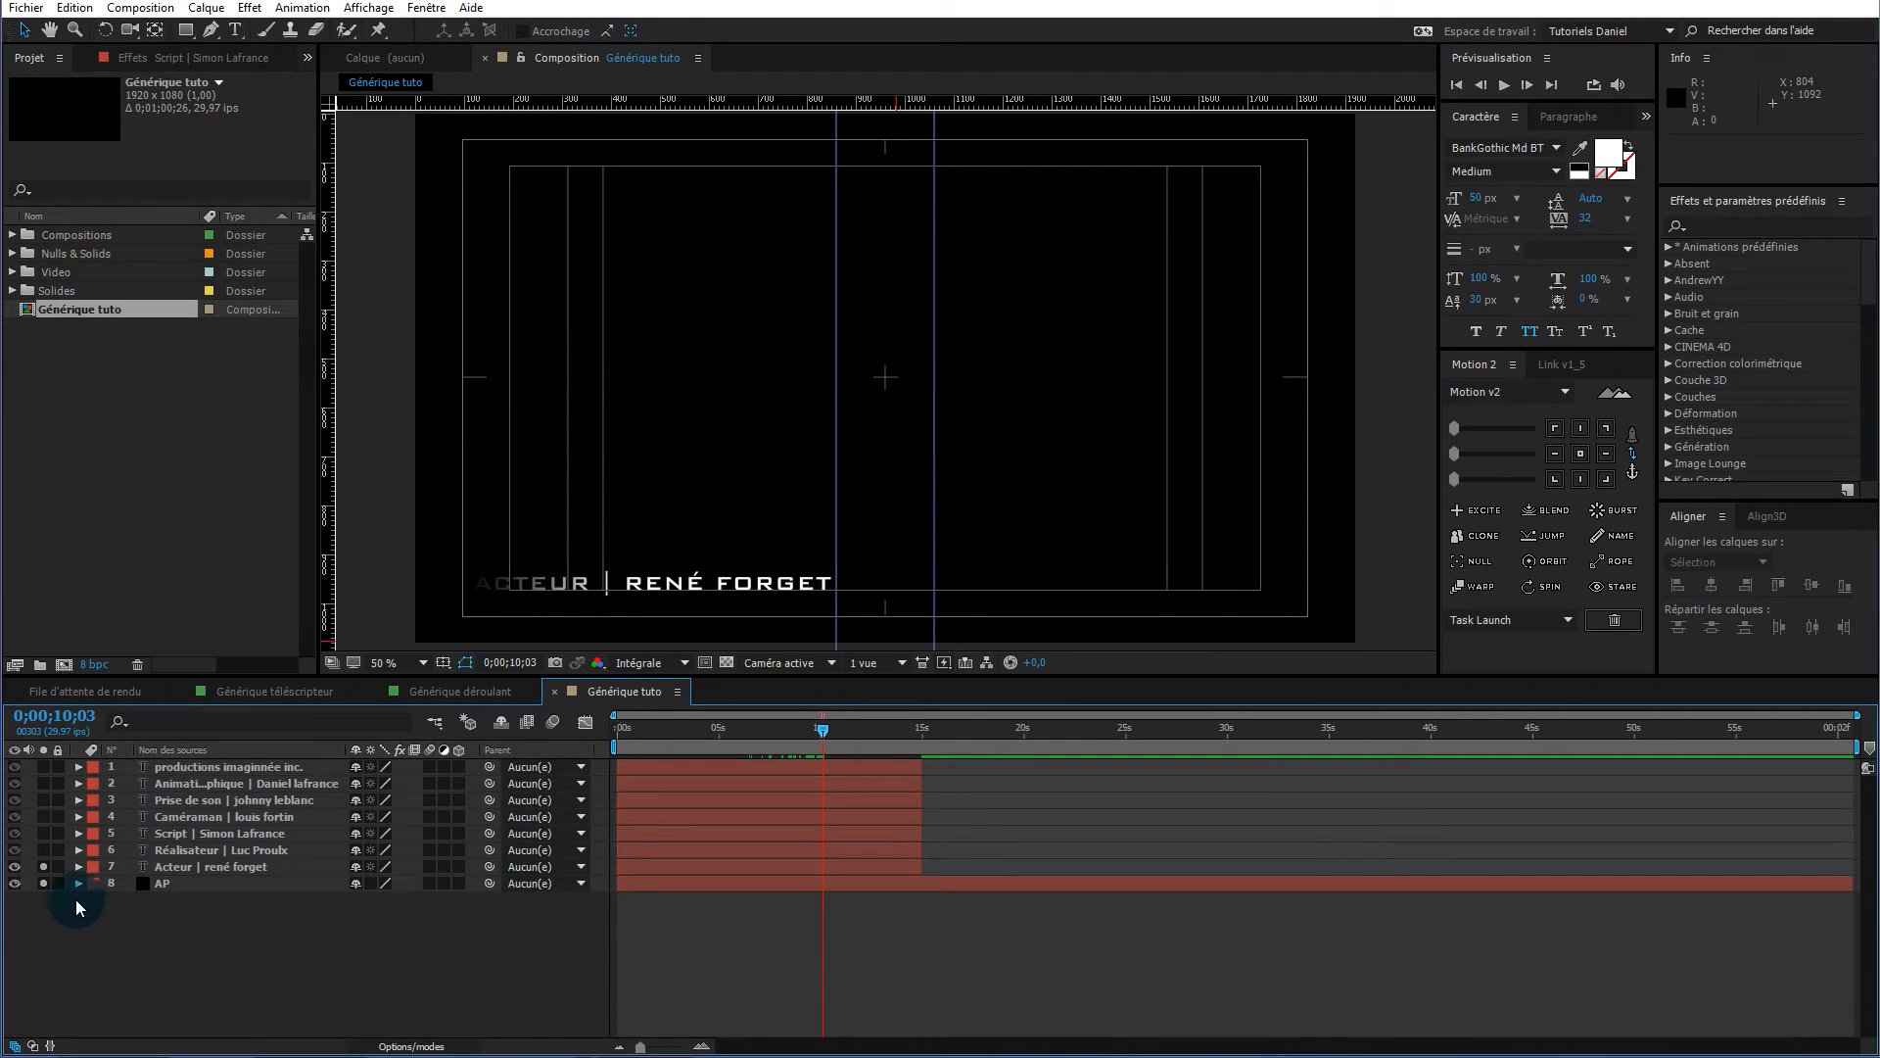
Solo the Réalisateur credit and start it about 7.5 s later, checking its timing
{"action": "left_click", "coordinate": [43, 850]}
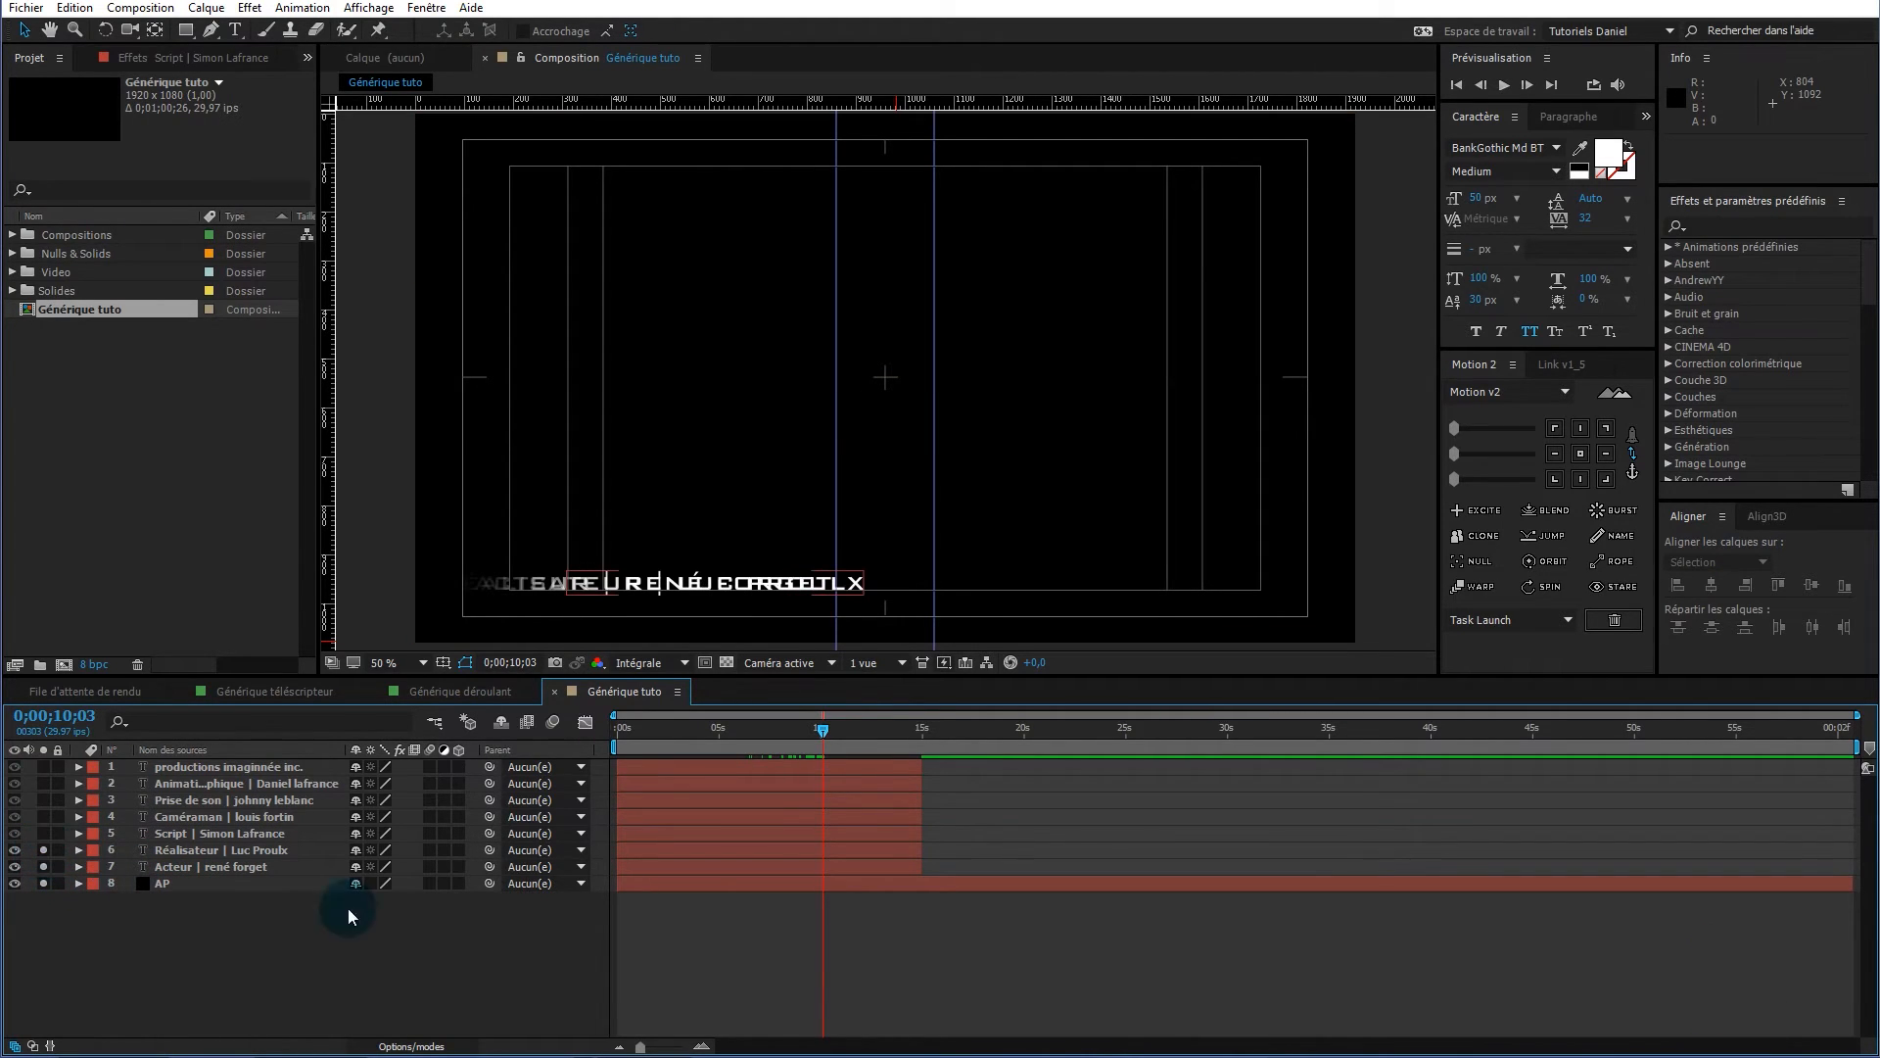
{"action": "left_click", "coordinate": [631, 849]}
{"action": "left_click_drag", "start_coordinate": [641, 848], "coordinate": [738, 860]}
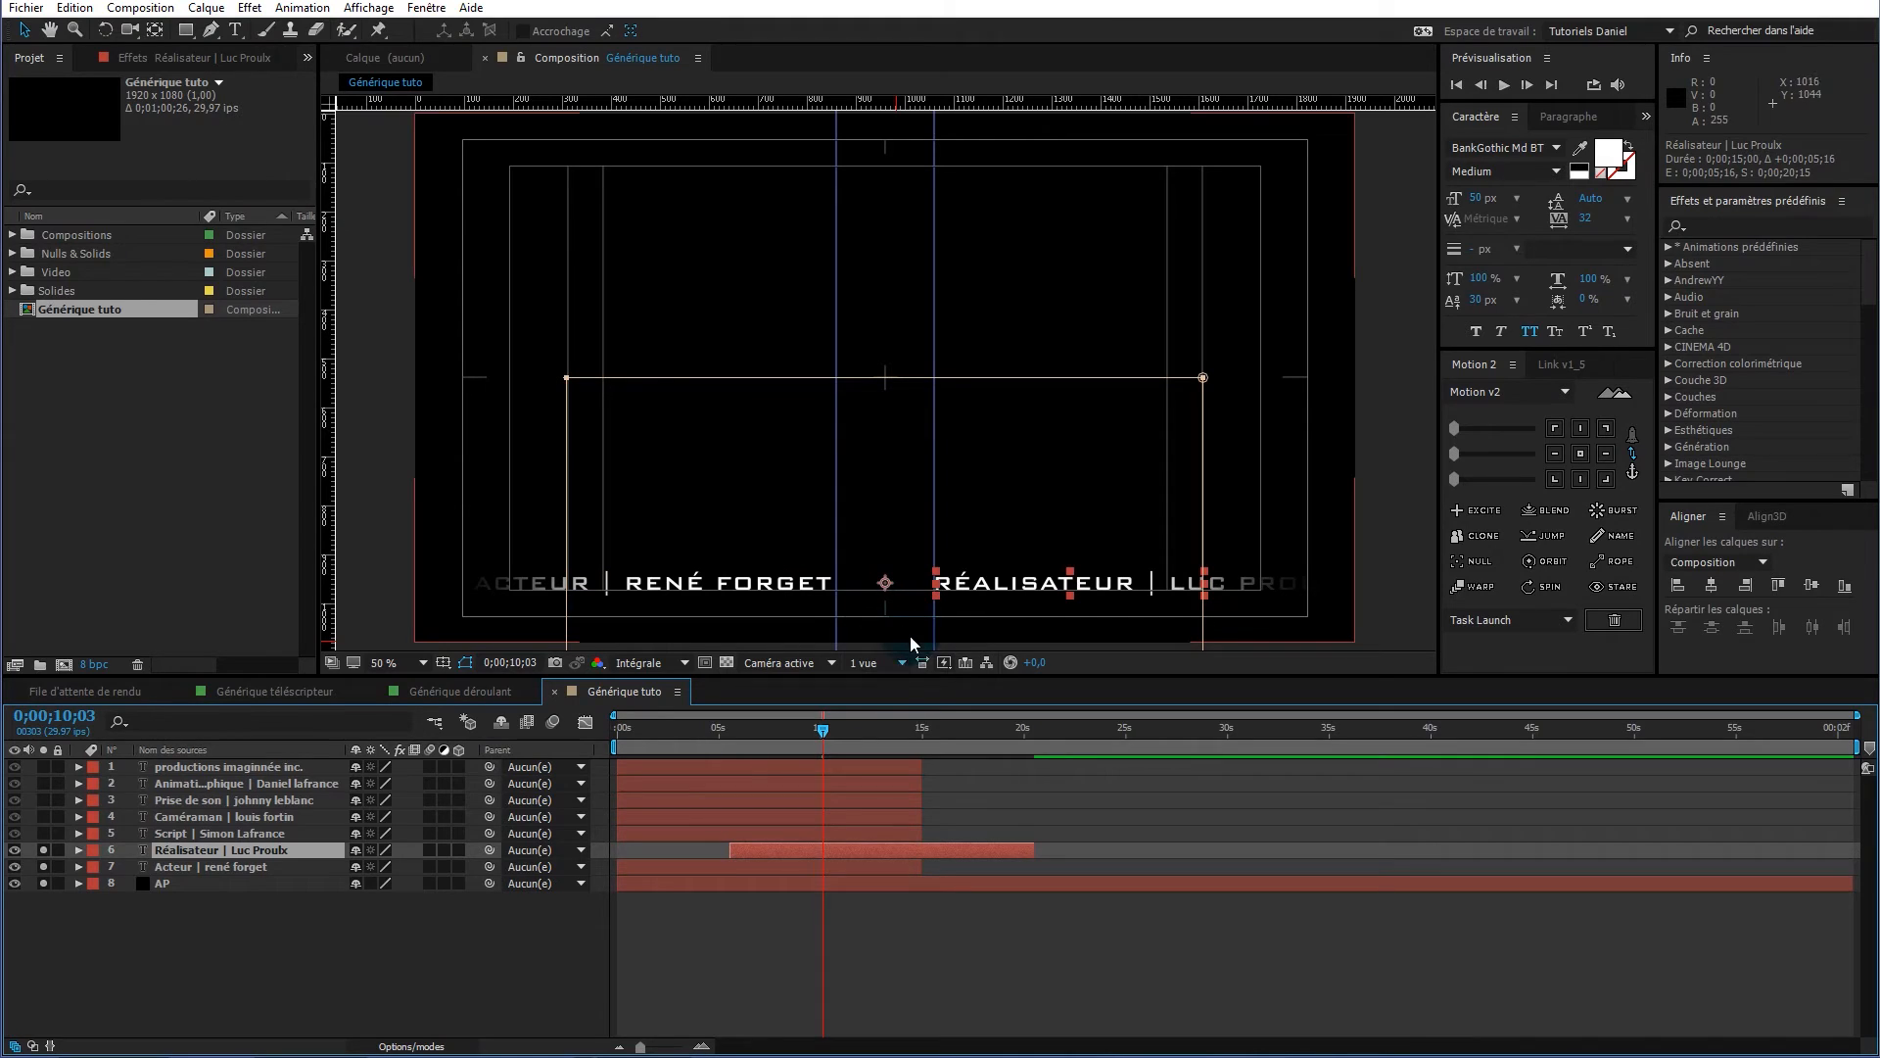
{"action": "left_click_drag", "start_coordinate": [823, 736], "coordinate": [942, 719]}
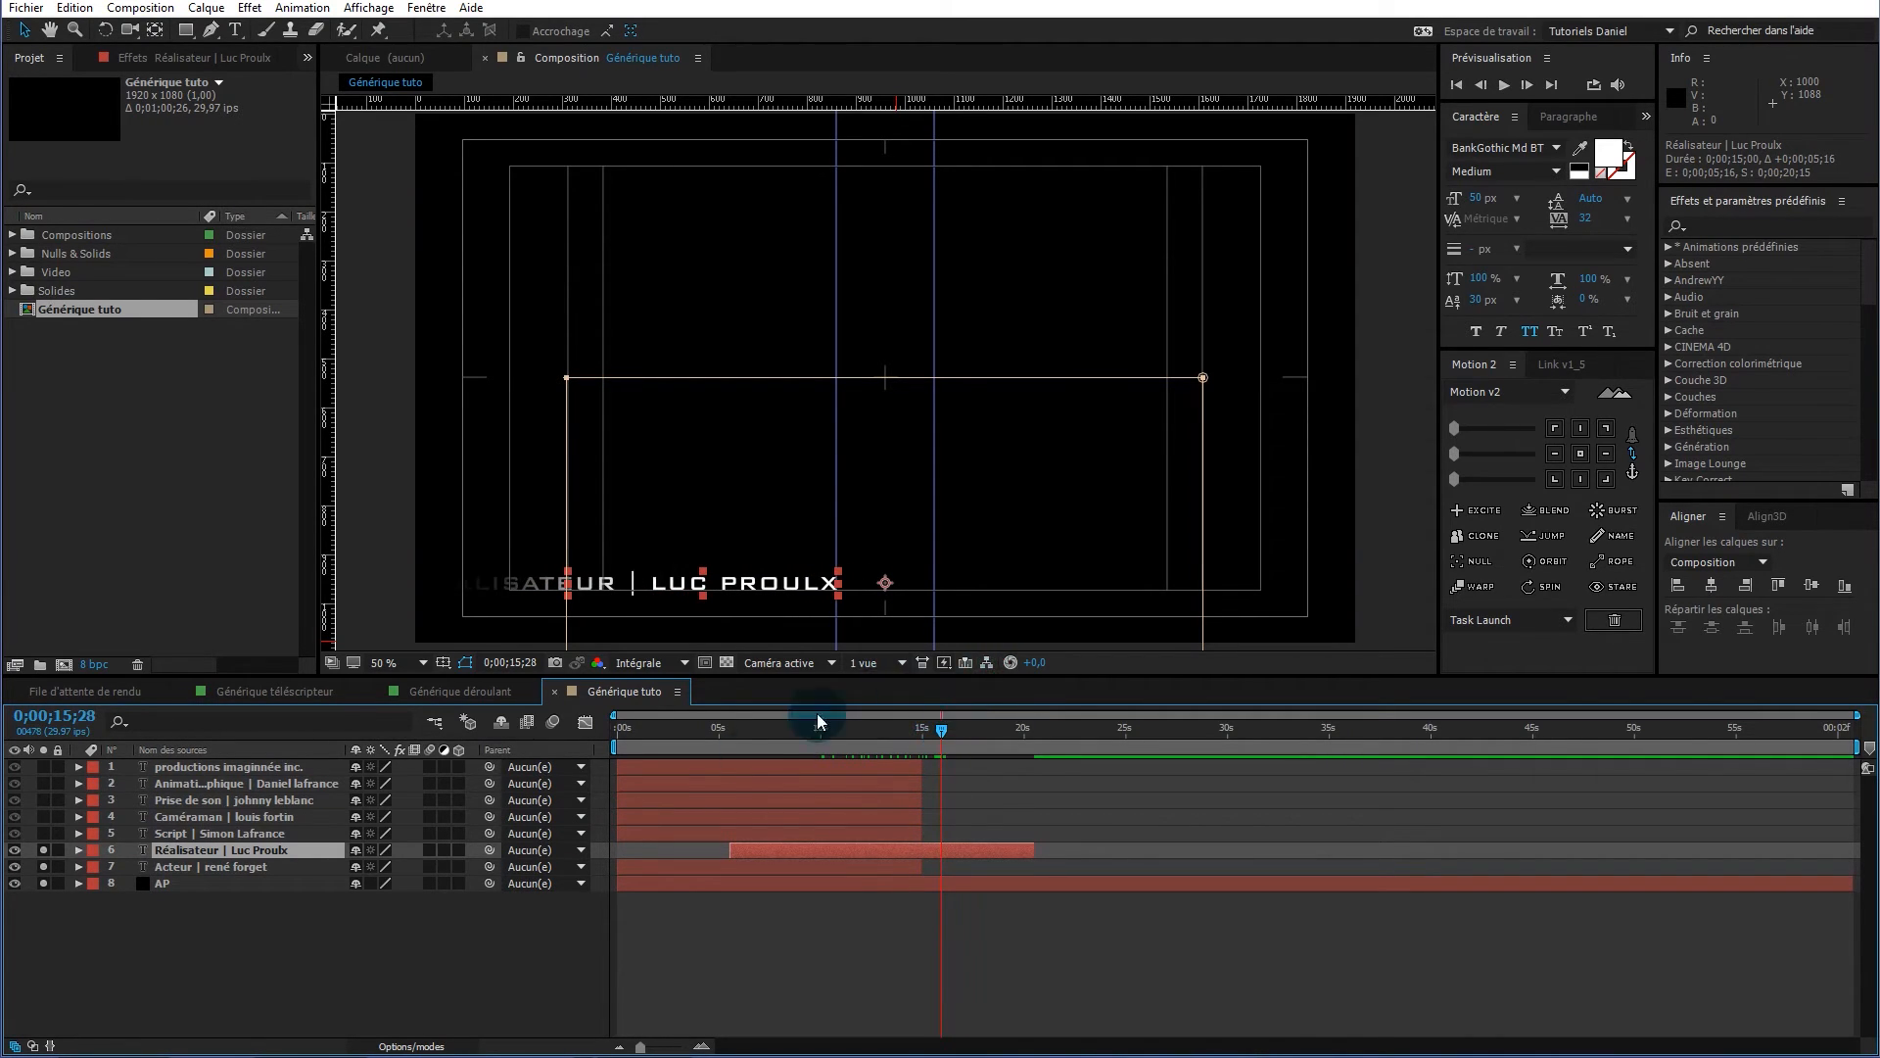
Delay the Script credit after the Réalisateur and start the Caméraman credit at 17;00
{"action": "left_click", "coordinate": [42, 833]}
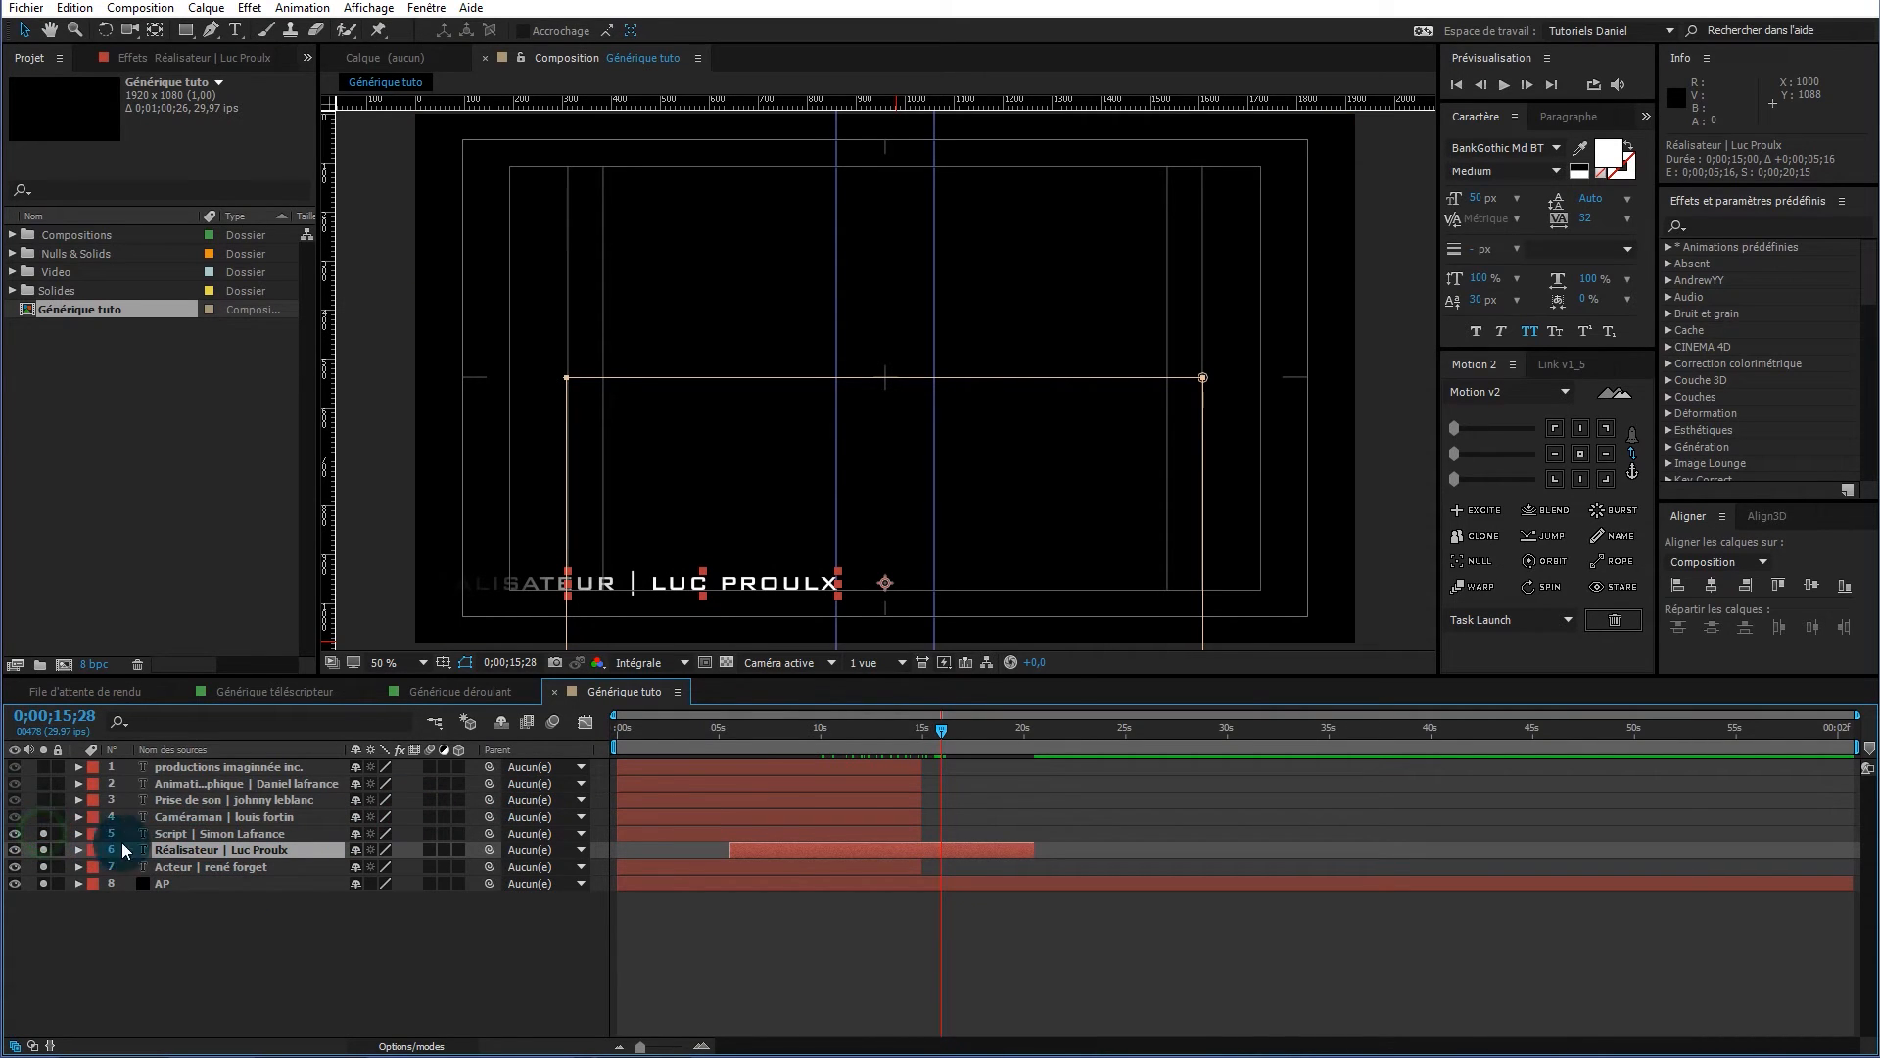
{"action": "left_click", "coordinate": [211, 836]}
{"action": "left_click_drag", "start_coordinate": [692, 831], "coordinate": [921, 832]}
{"action": "left_click", "coordinate": [44, 816]}
{"action": "left_click_drag", "start_coordinate": [941, 730], "coordinate": [1054, 731]}
{"action": "left_click_drag", "start_coordinate": [772, 819], "coordinate": [1118, 821]}
{"action": "left_click_drag", "start_coordinate": [1165, 728], "coordinate": [908, 733]}
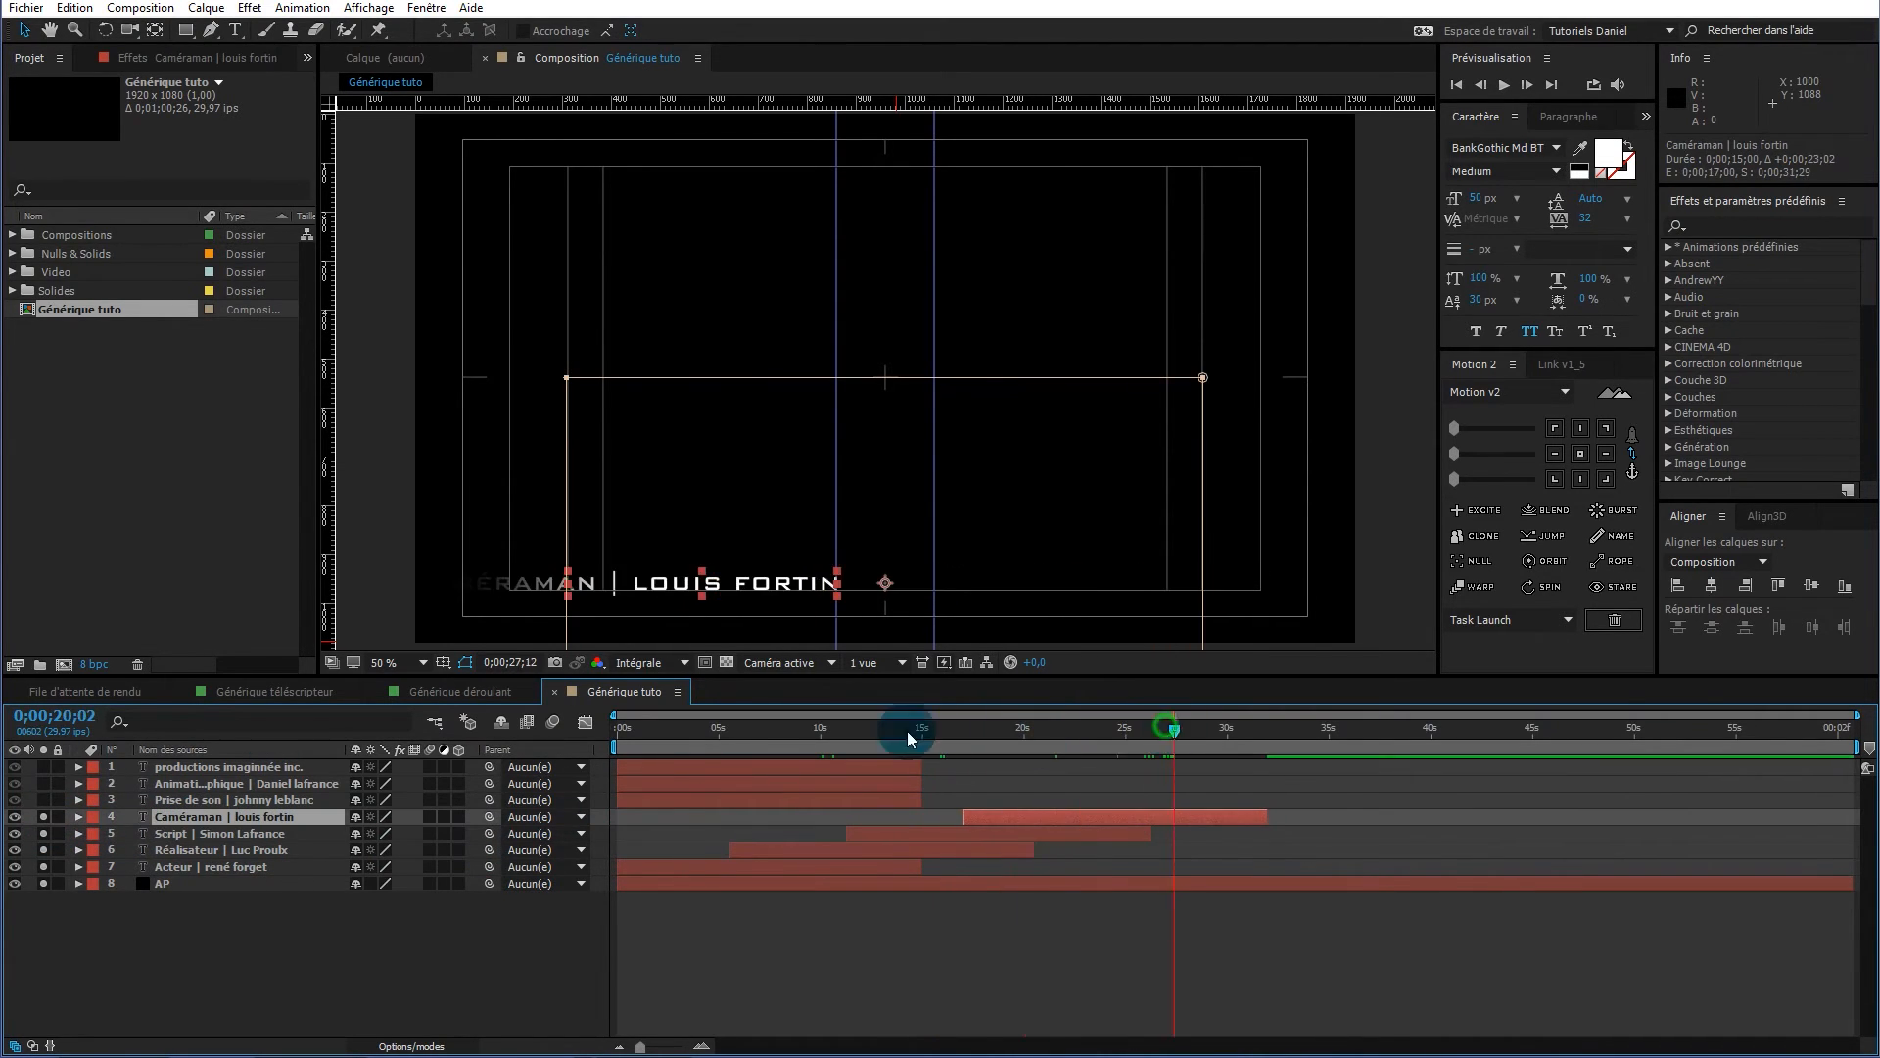
Solo the Prise de son credit and settle its start at 23;11
{"action": "left_click", "coordinate": [44, 800]}
{"action": "left_click_drag", "start_coordinate": [833, 800], "coordinate": [1227, 800]}
{"action": "left_click_drag", "start_coordinate": [1025, 733], "coordinate": [1155, 733]}
{"action": "left_click_drag", "start_coordinate": [1053, 800], "coordinate": [1196, 800]}
{"action": "left_click_drag", "start_coordinate": [1155, 731], "coordinate": [1175, 732]}
{"action": "left_click_drag", "start_coordinate": [1205, 799], "coordinate": [1143, 799]}
{"action": "left_click_drag", "start_coordinate": [1176, 735], "coordinate": [1314, 725]}
Start the animation credit around 32 s and the company name around 38;15
{"action": "left_click", "coordinate": [44, 784]}
{"action": "left_click_drag", "start_coordinate": [792, 784], "coordinate": [1428, 778]}
{"action": "left_click", "coordinate": [44, 766]}
{"action": "left_click", "coordinate": [1486, 731]}
{"action": "left_click", "coordinate": [674, 774]}
{"action": "left_click_drag", "start_coordinate": [673, 773], "coordinate": [597, 748]}
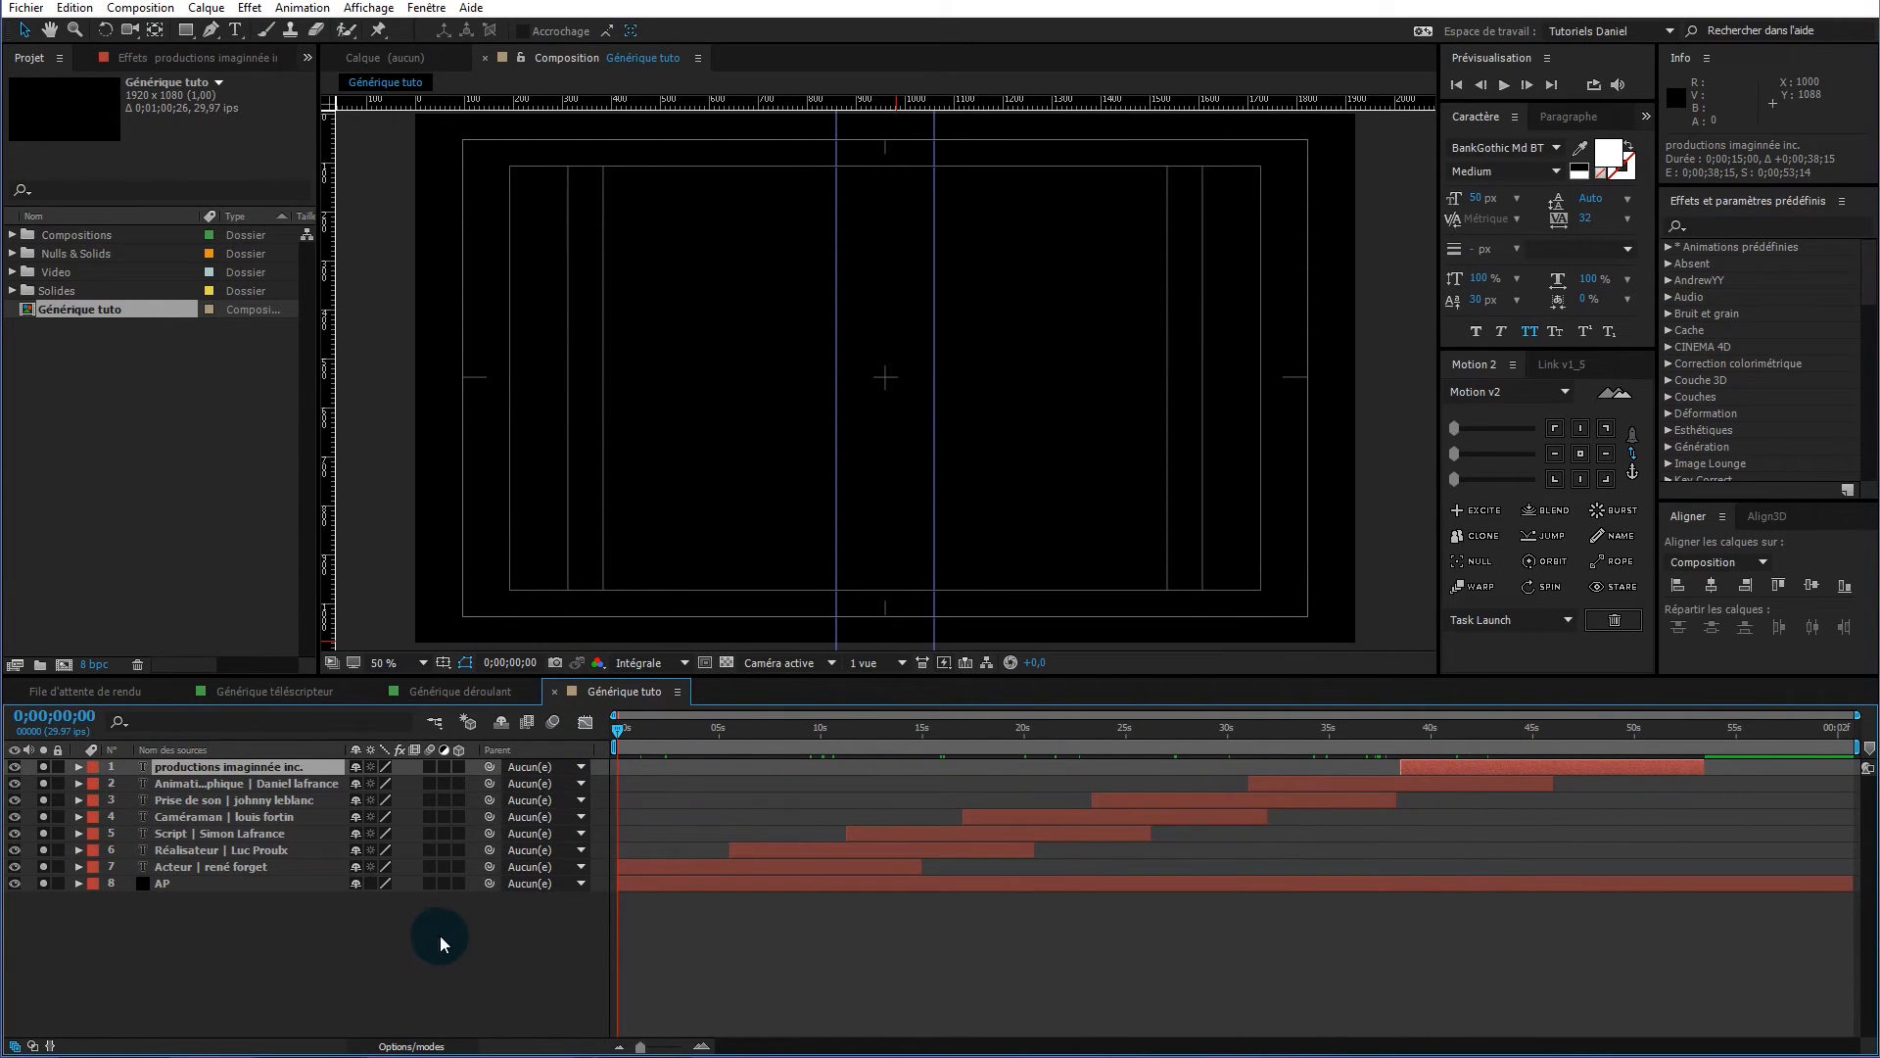
Reveal Position keyframes on every credit layer and preview the Acteur credit at 9;03
{"action": "key", "text": "p"}
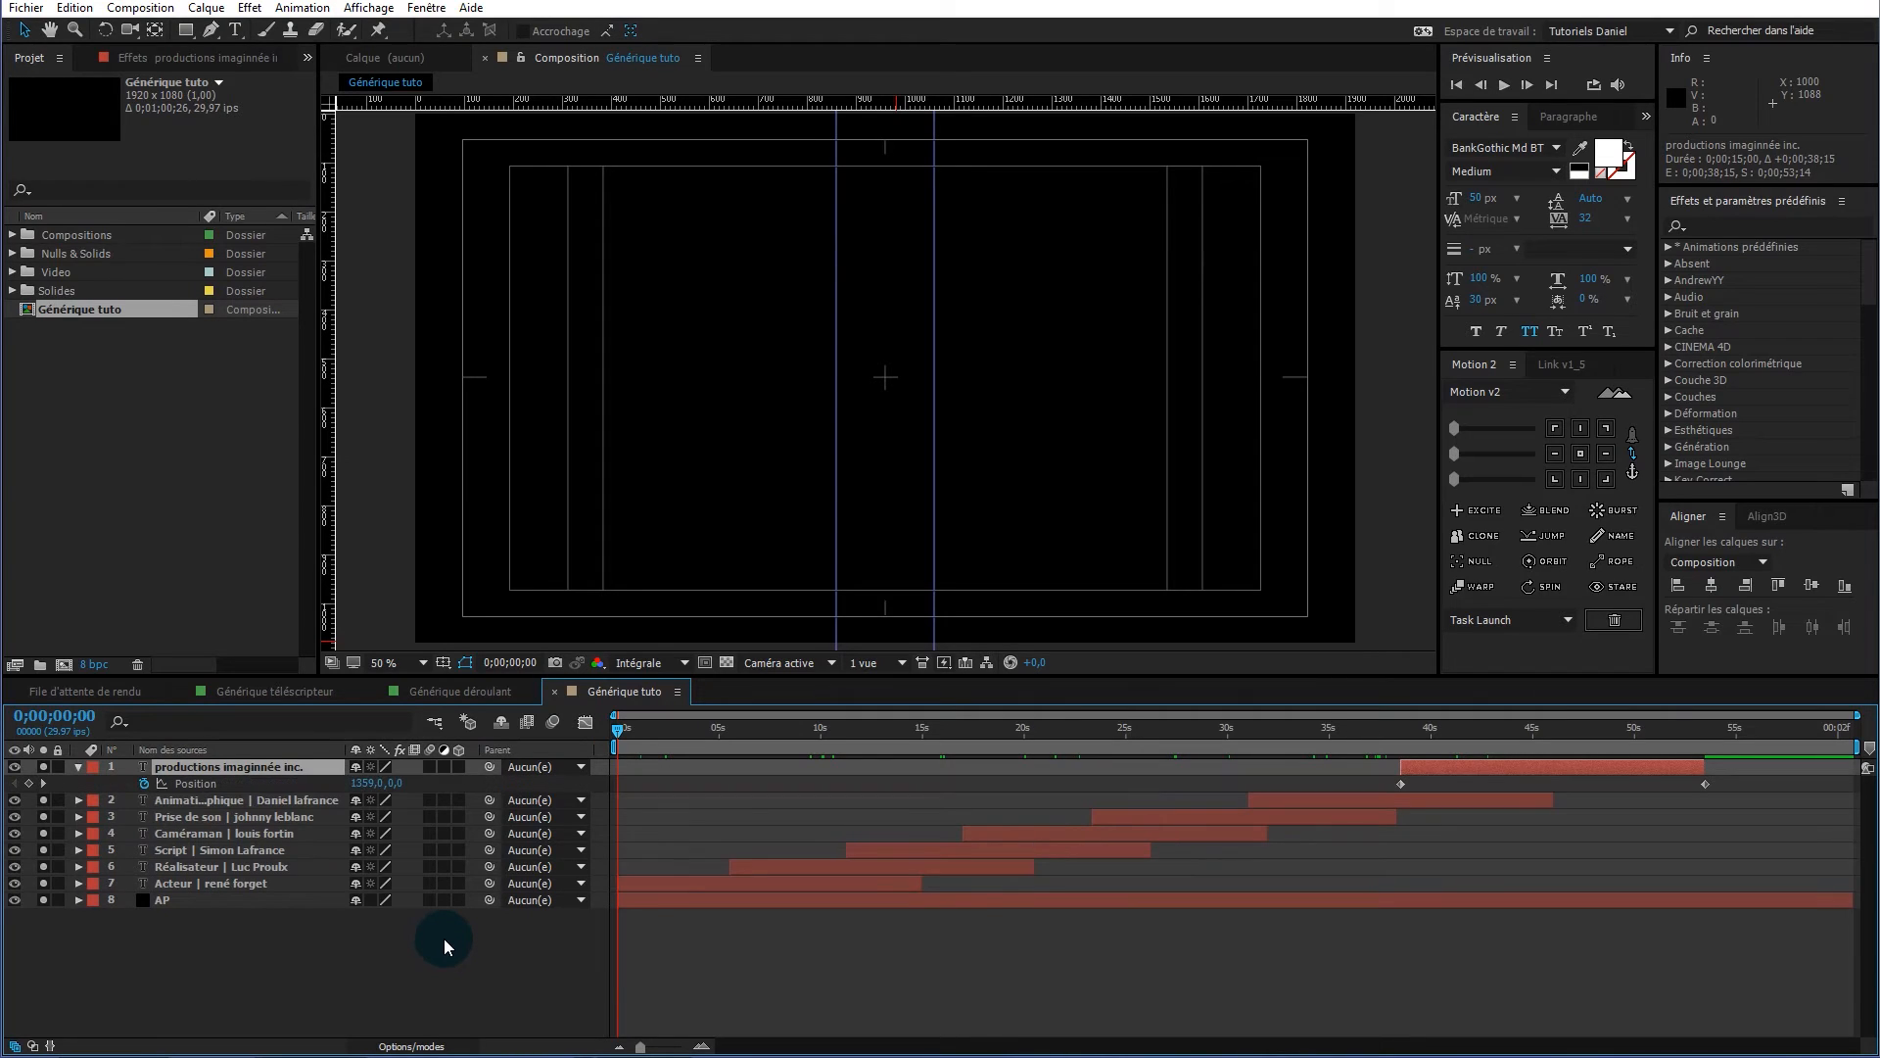
{"action": "left_click", "coordinate": [471, 943]}
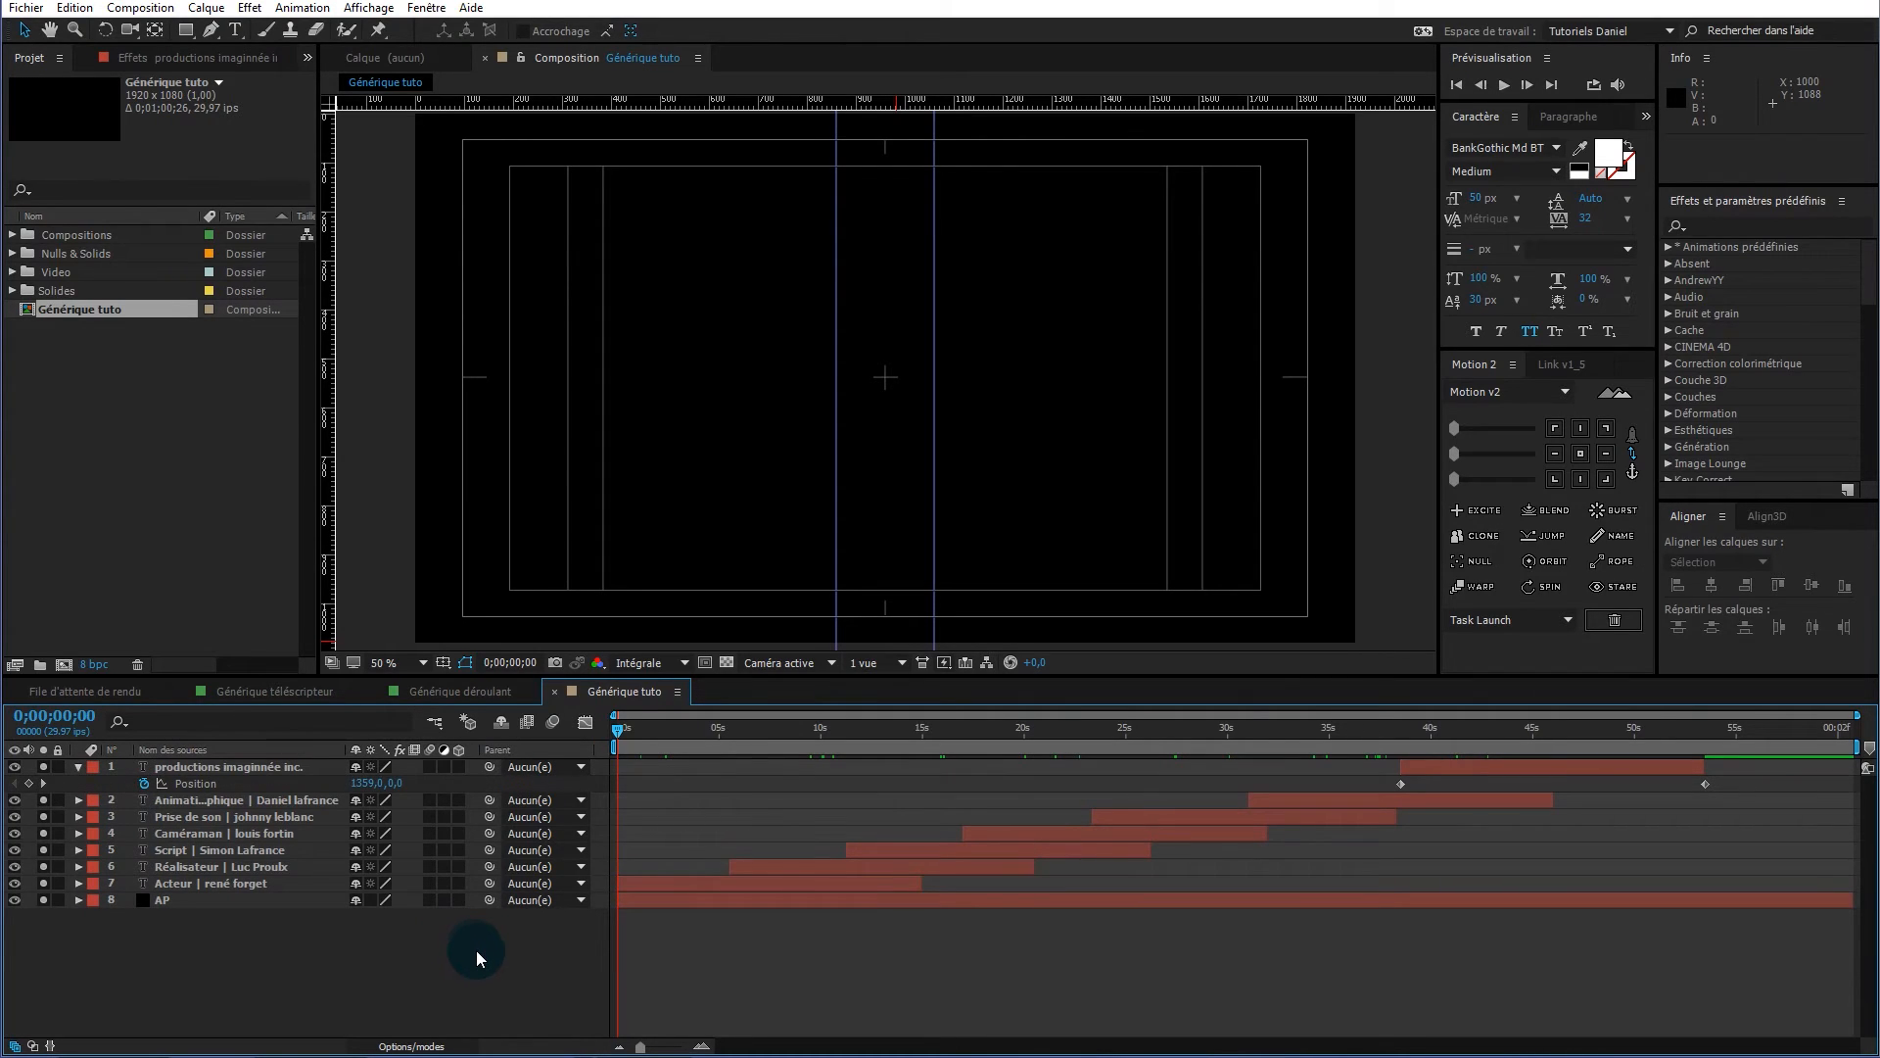
{"action": "key", "text": "u"}
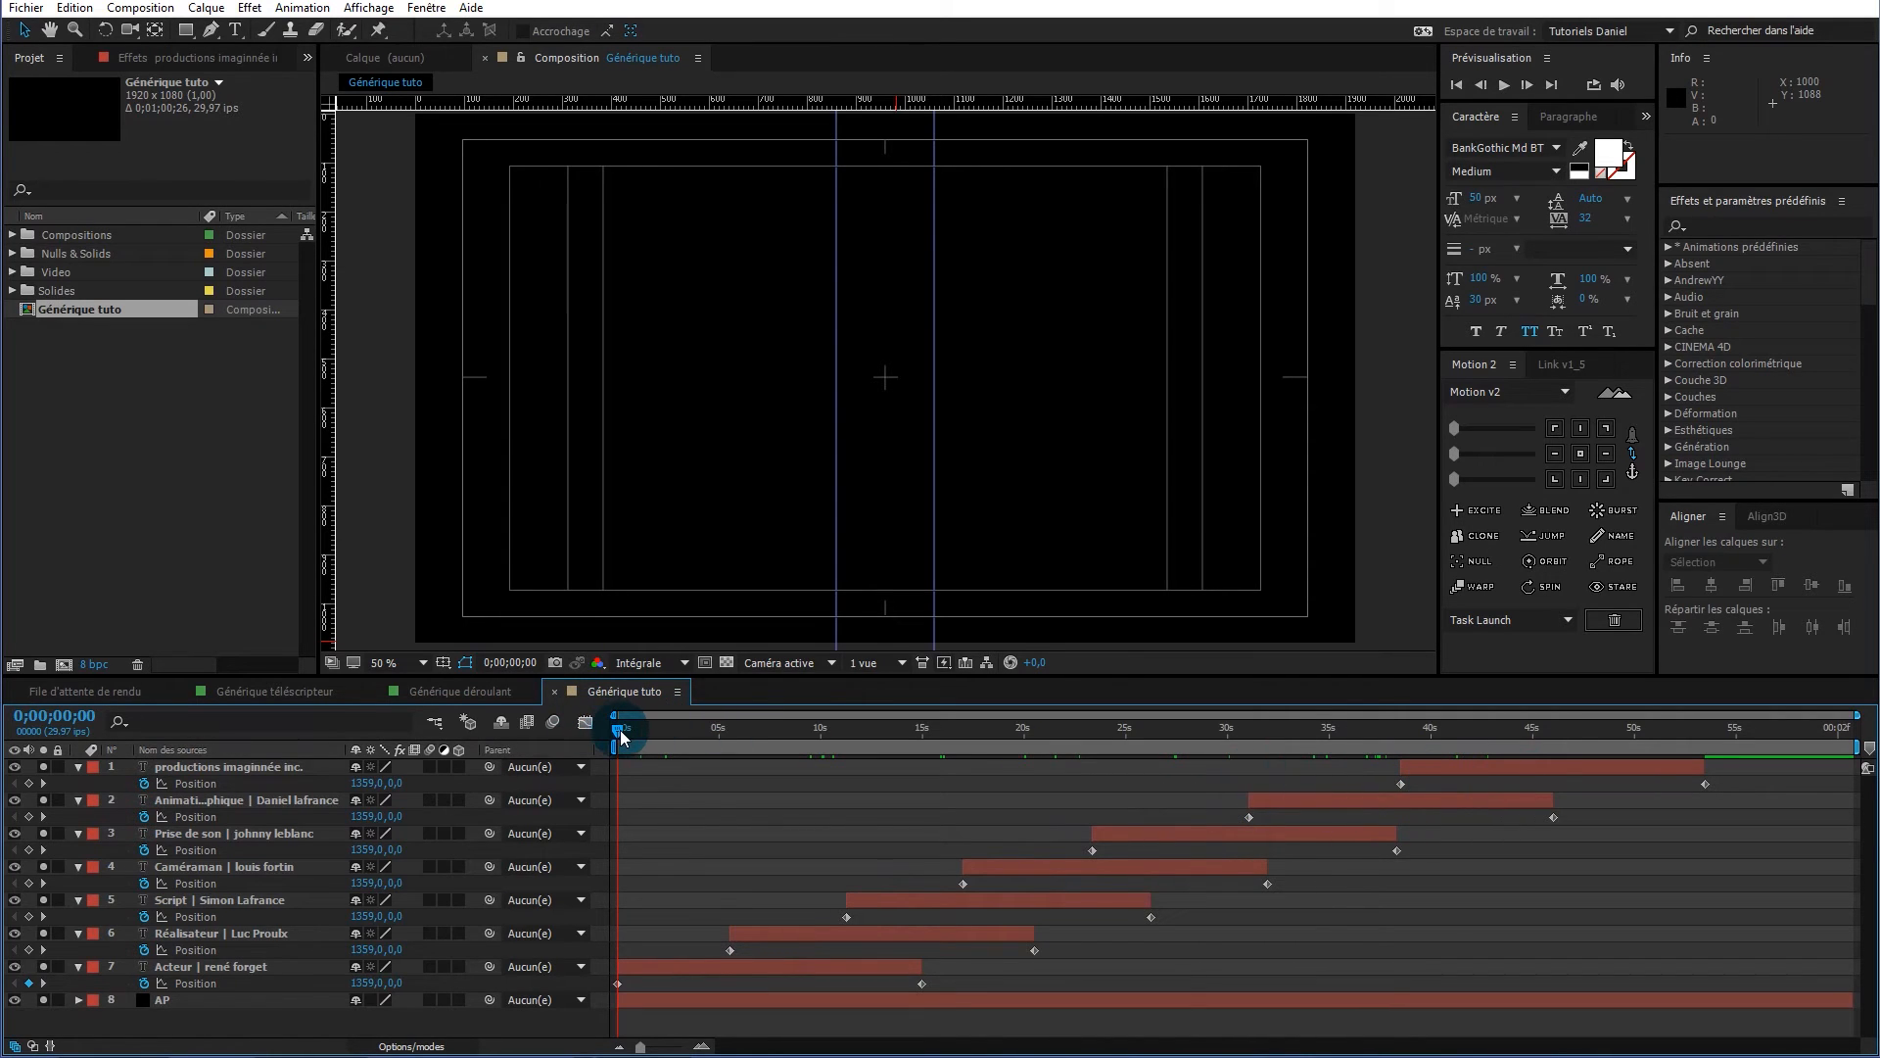
{"action": "left_click_drag", "start_coordinate": [617, 737], "coordinate": [1540, 743]}
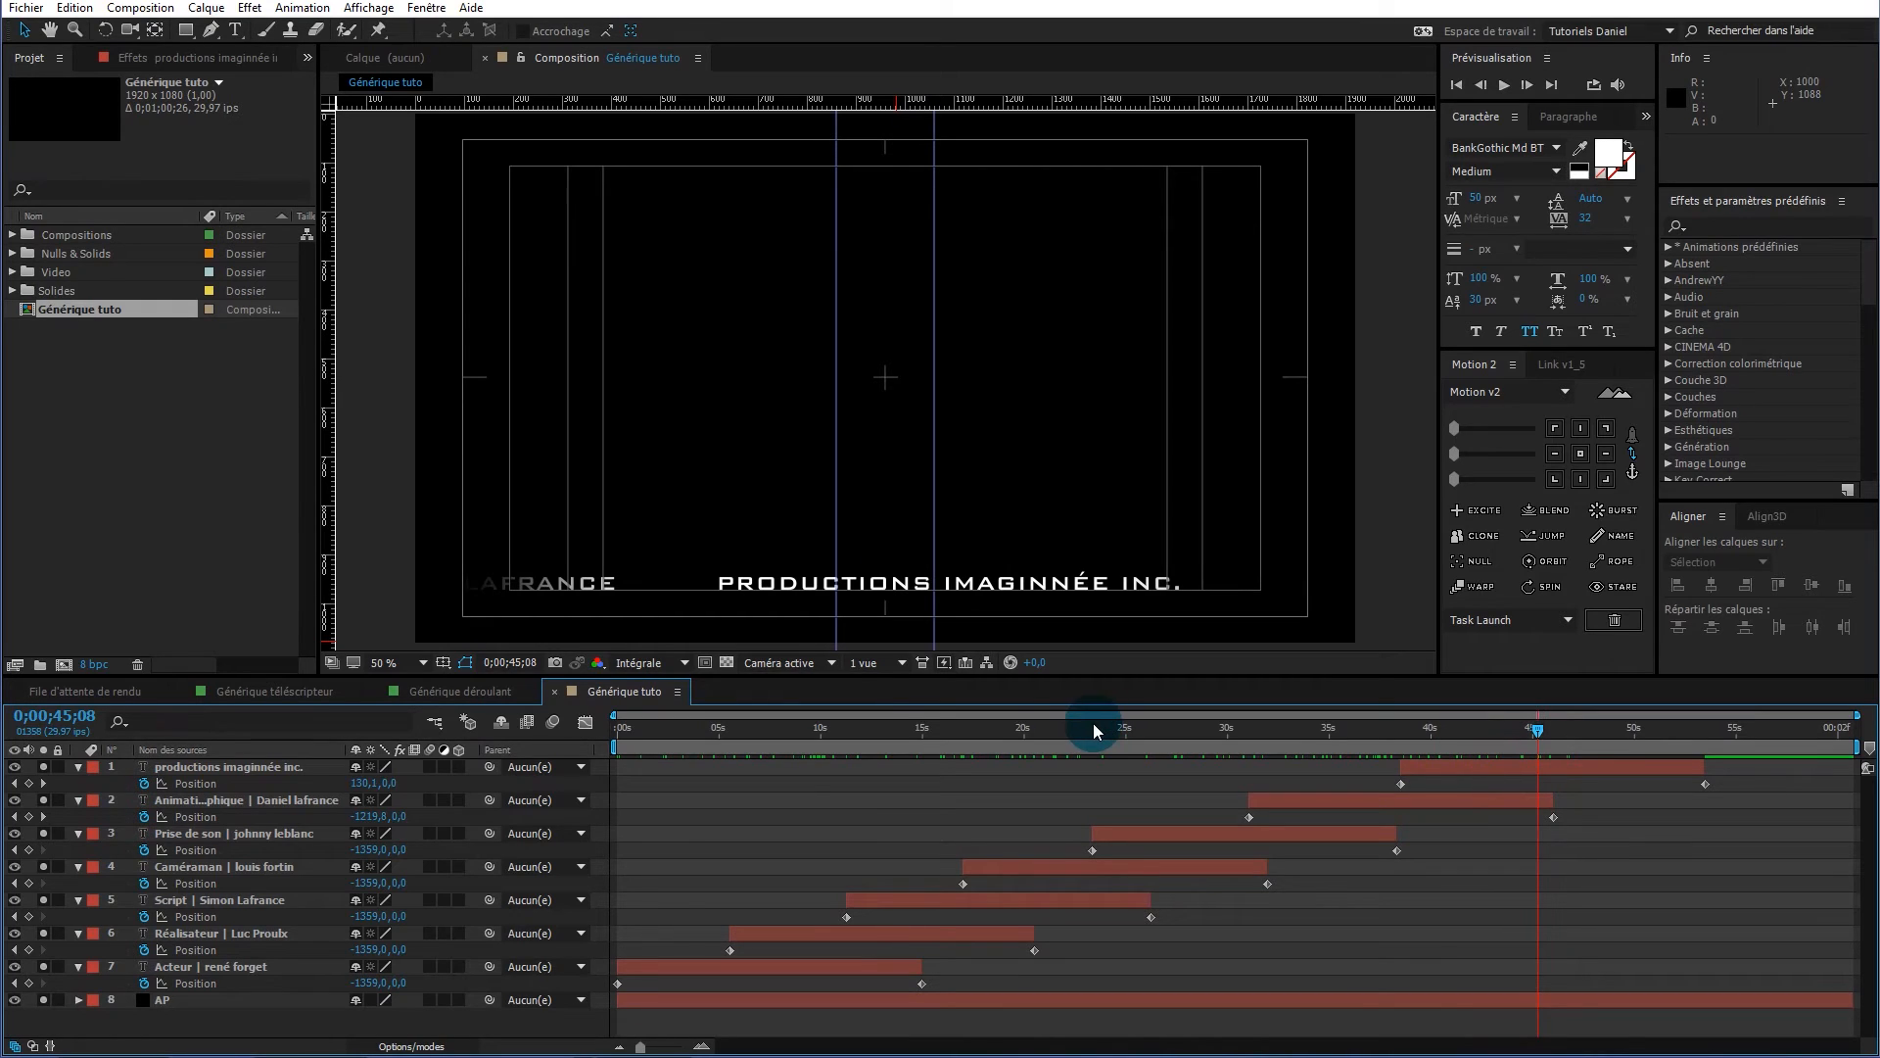
Split the productions imaginnée inc. layer at 45;29 with Ctrl+Shift+D
{"action": "left_click", "coordinate": [279, 770]}
{"action": "left_click", "coordinate": [279, 770]}
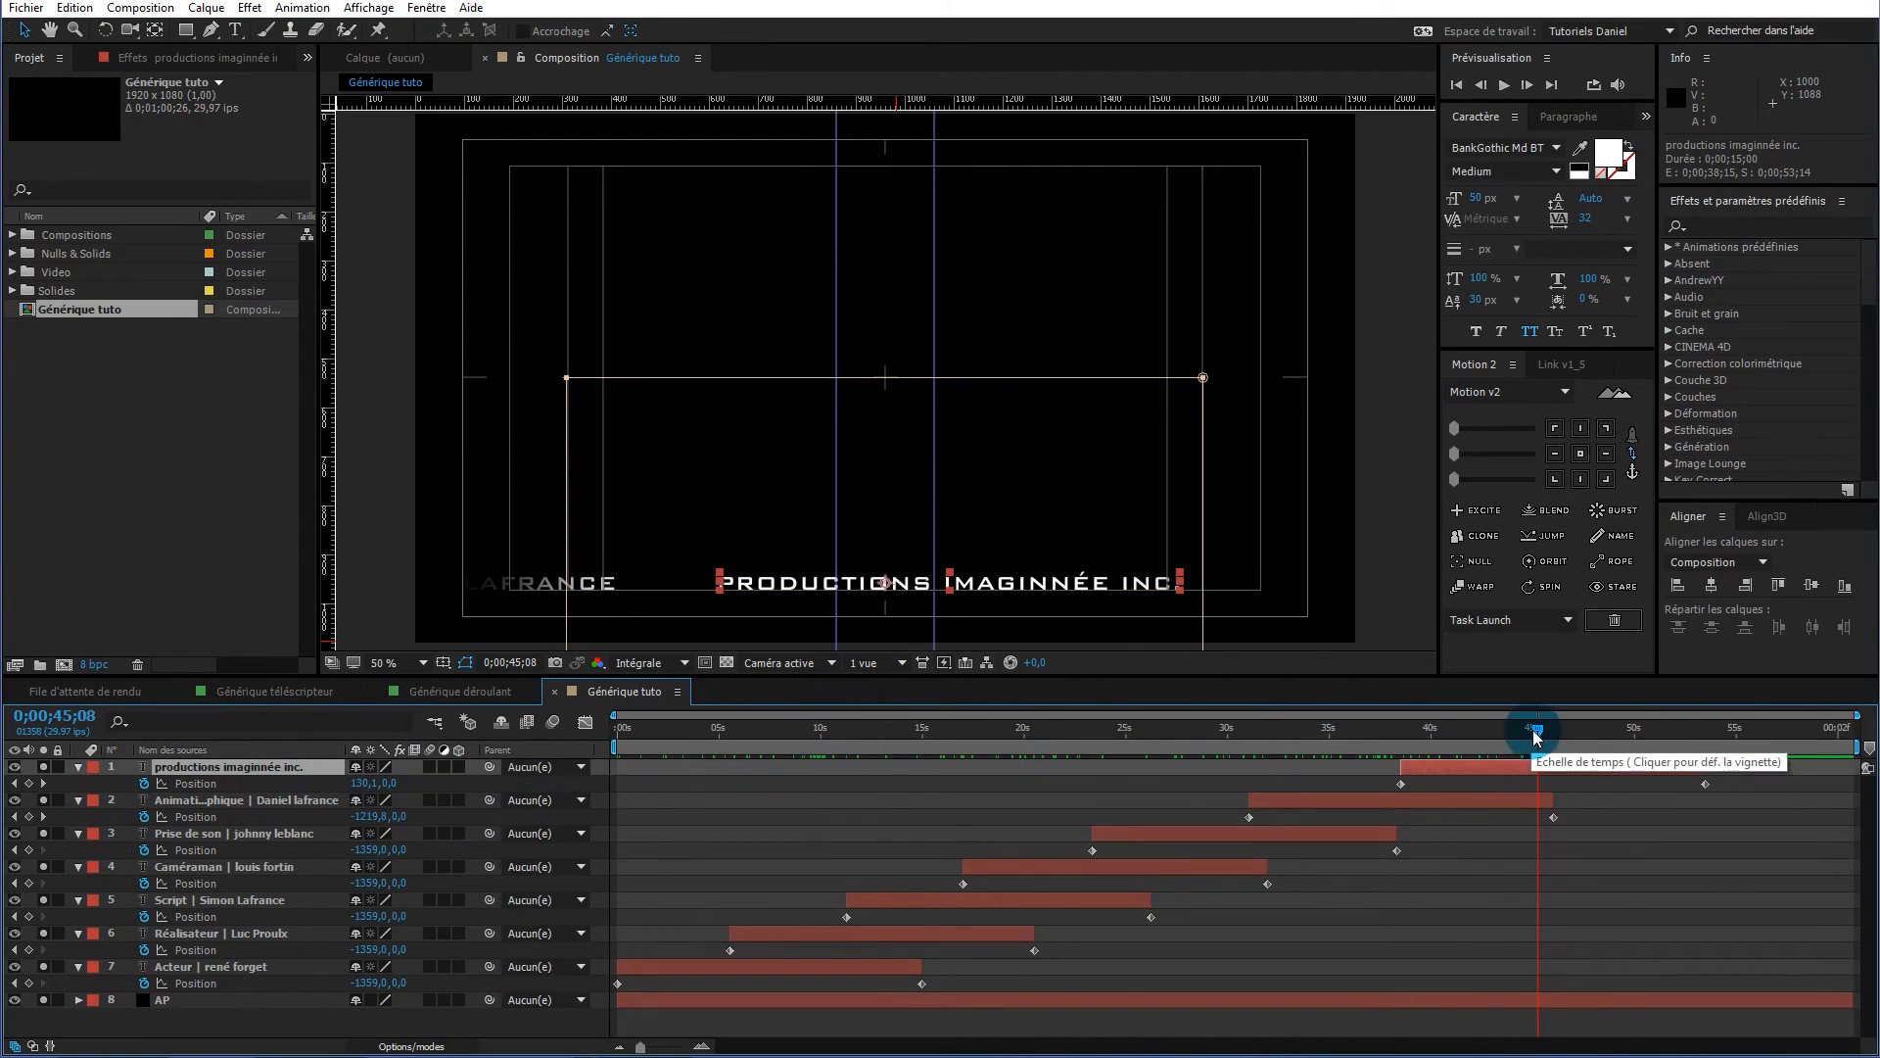
{"action": "left_click_drag", "start_coordinate": [1540, 743], "coordinate": [1552, 736]}
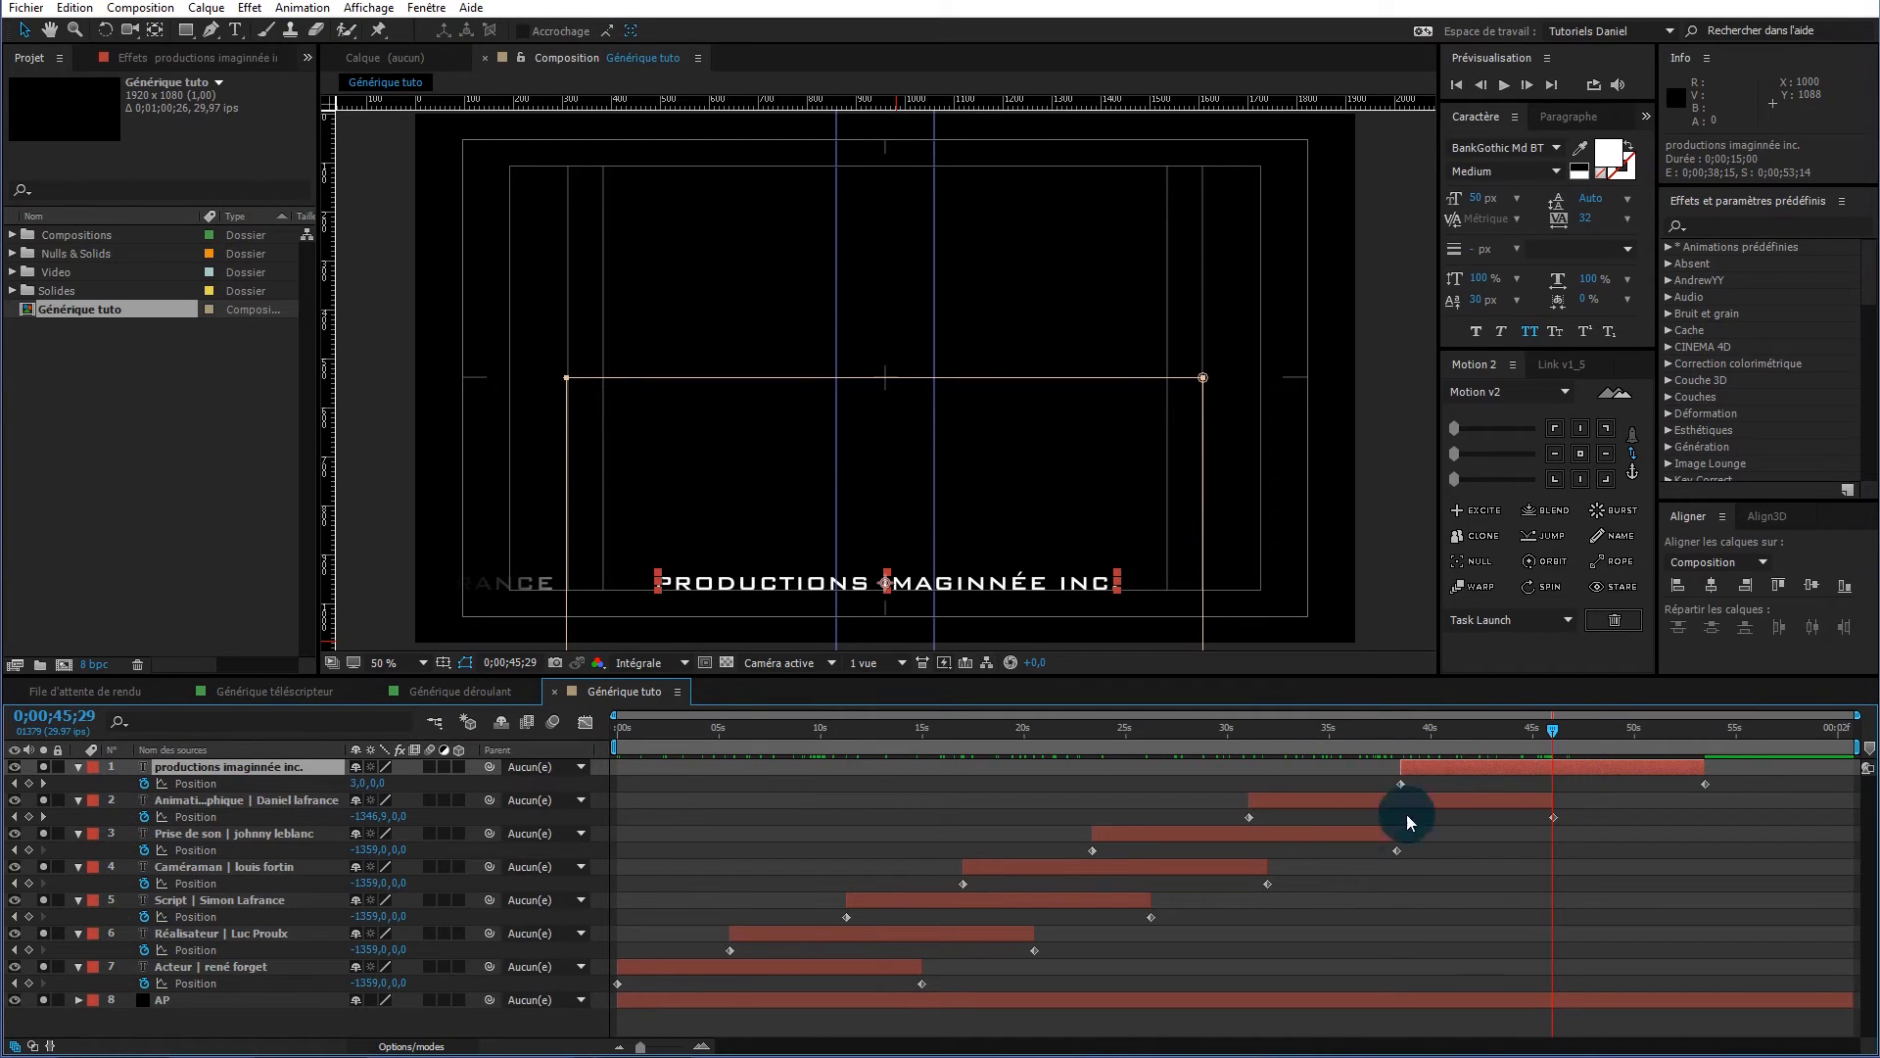
{"action": "key", "text": "ctrl+shift+d"}
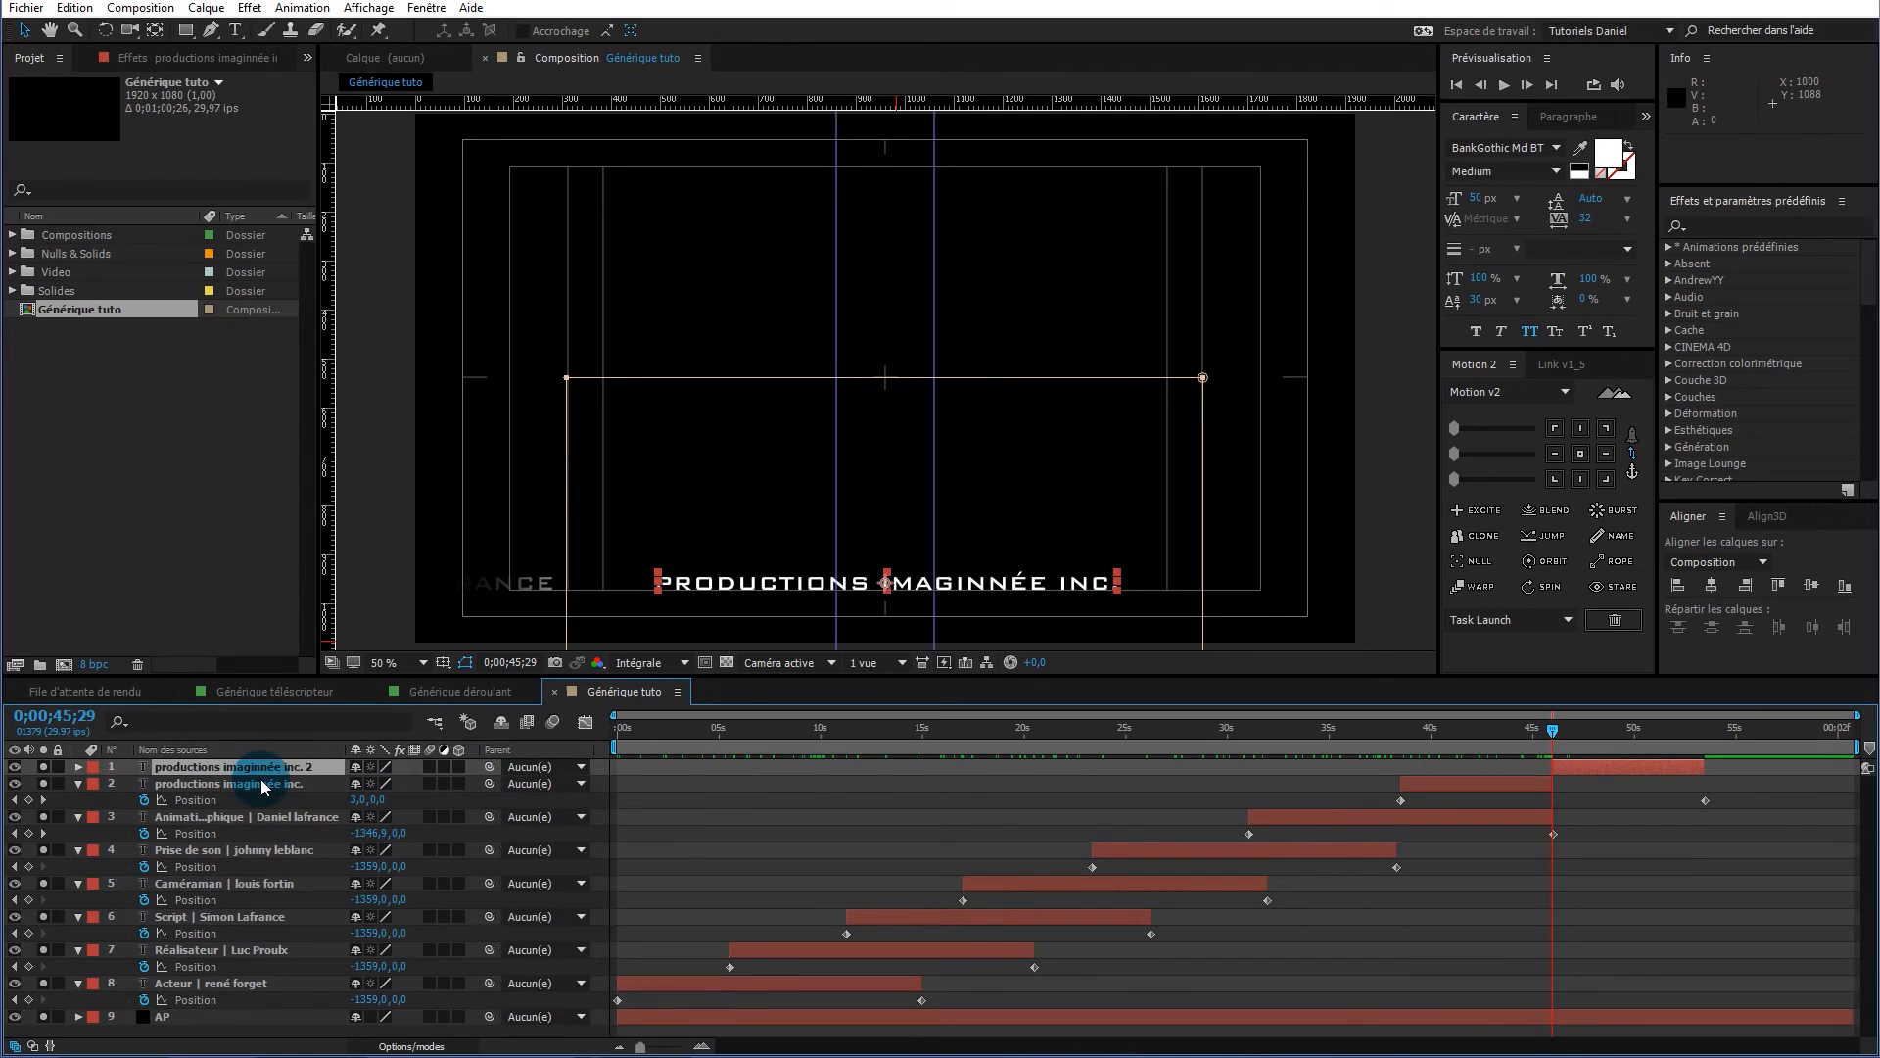
Remove the Position animation from the second company-name piece so it stays still
{"action": "left_click", "coordinate": [79, 767]}
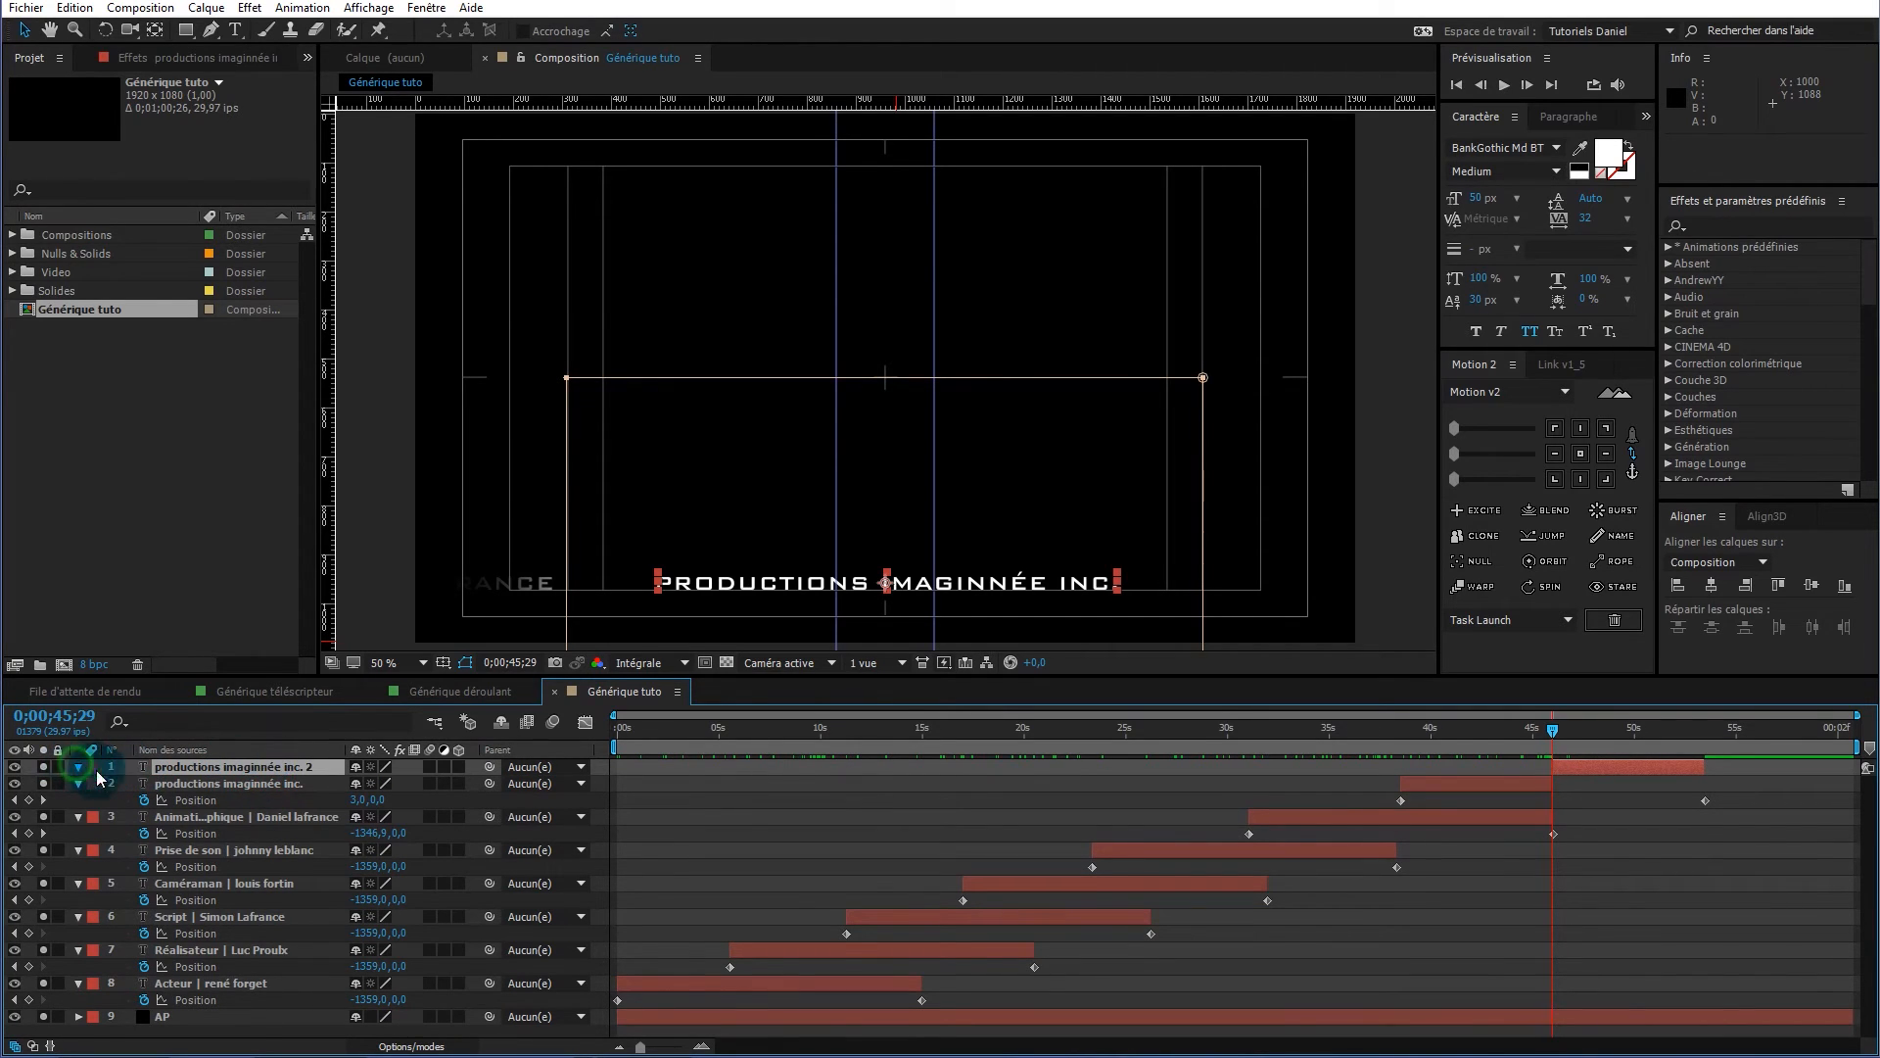
{"action": "left_click", "coordinate": [192, 767]}
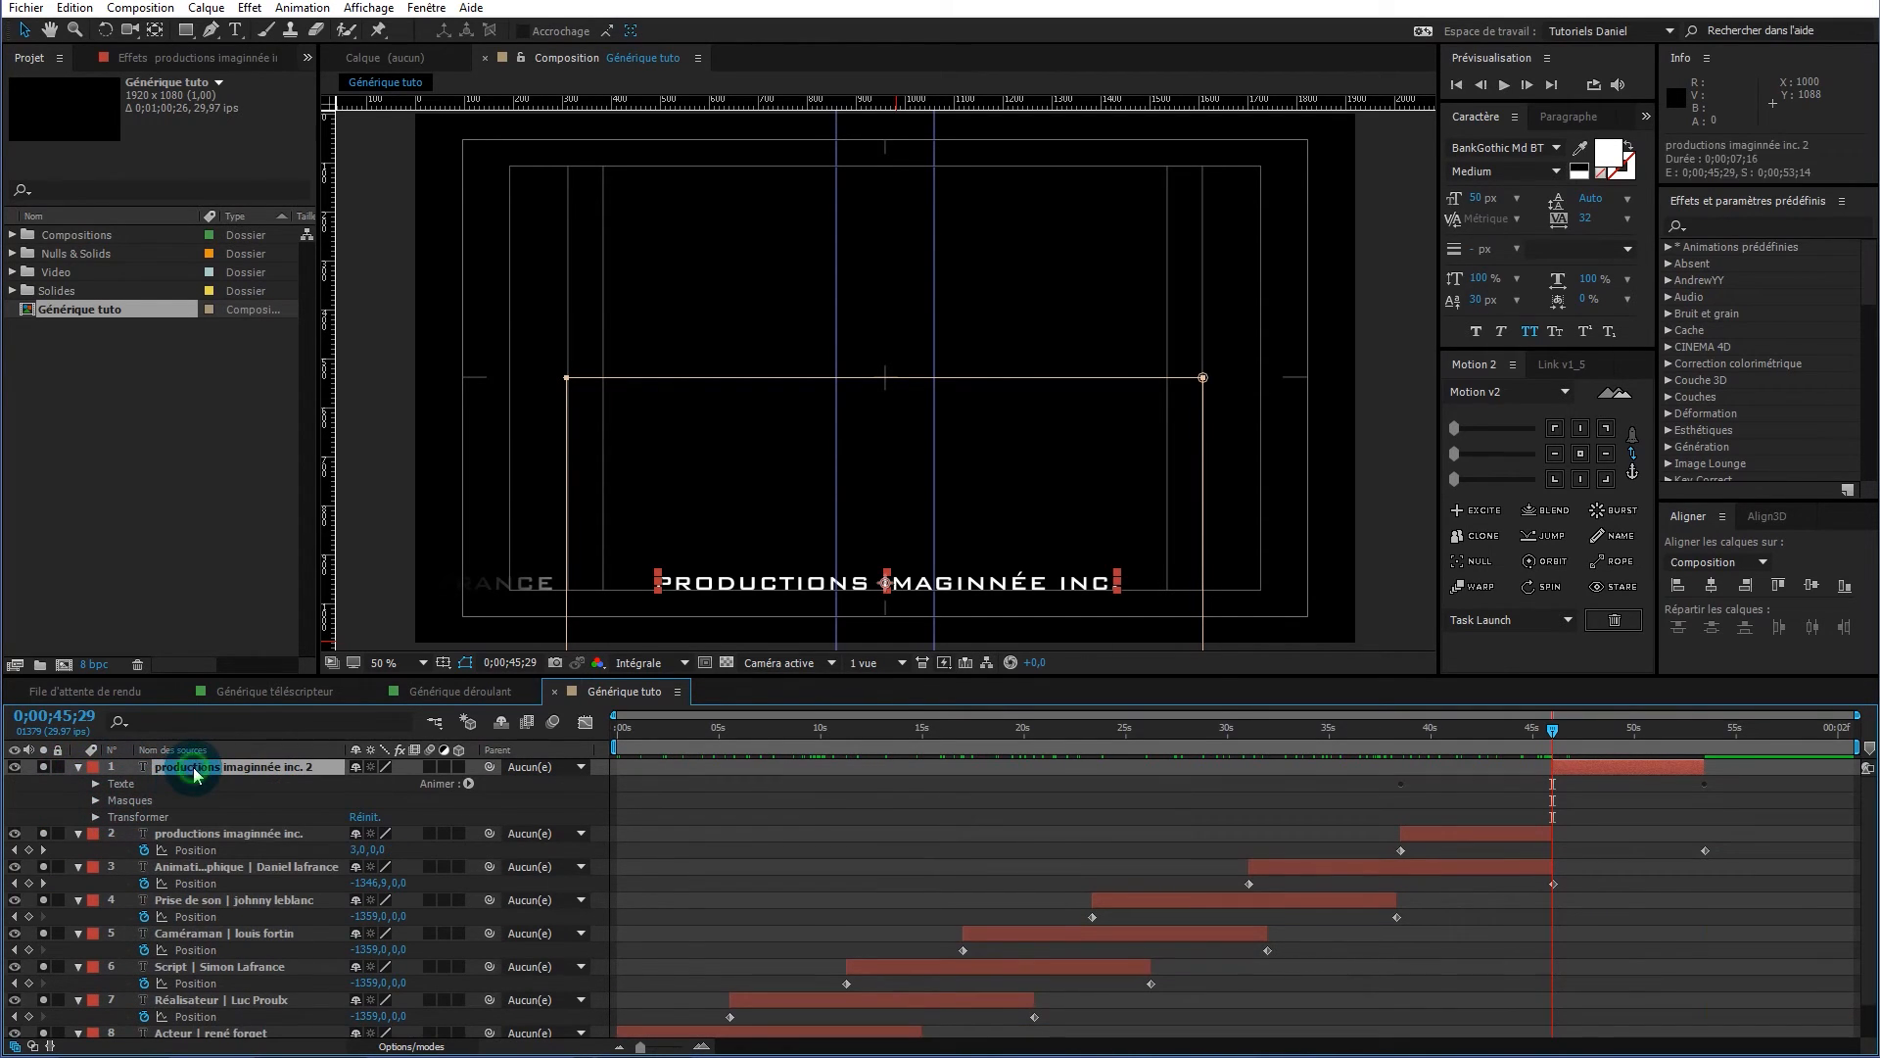
{"action": "key", "text": "p"}
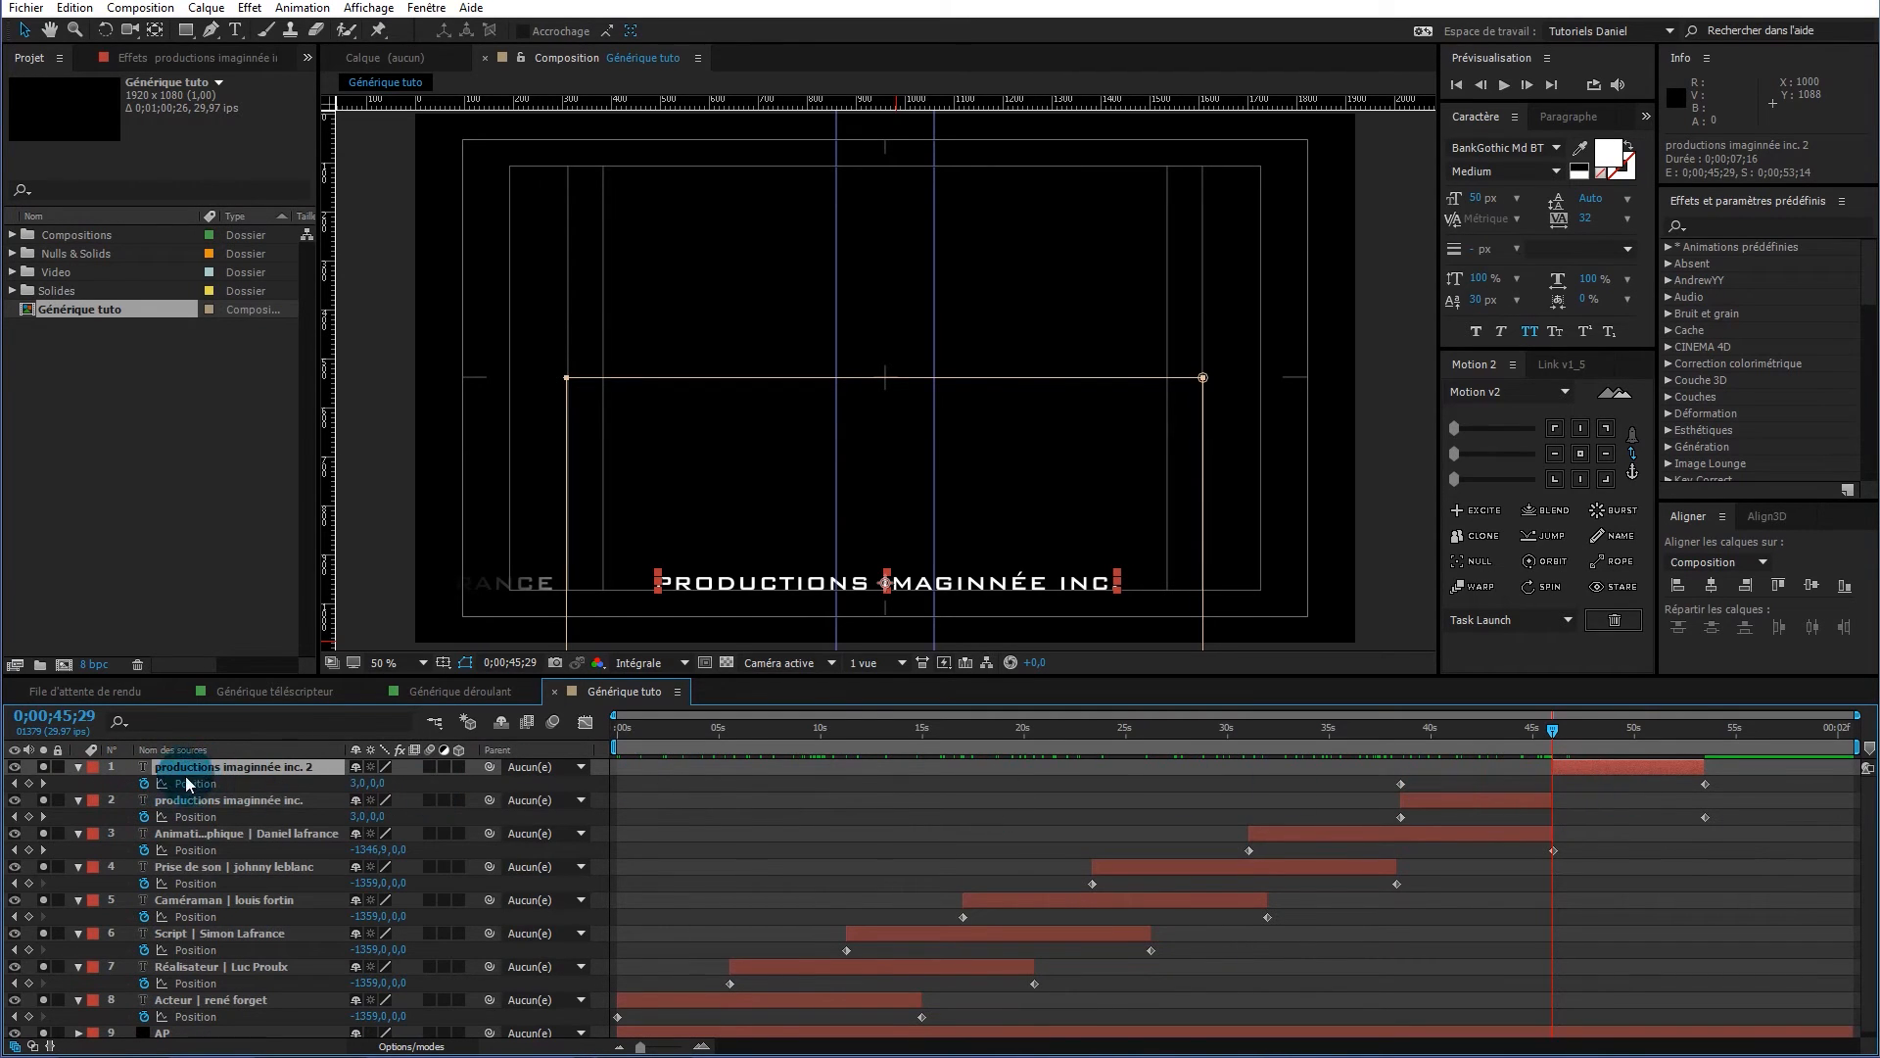
{"action": "left_click", "coordinate": [144, 785]}
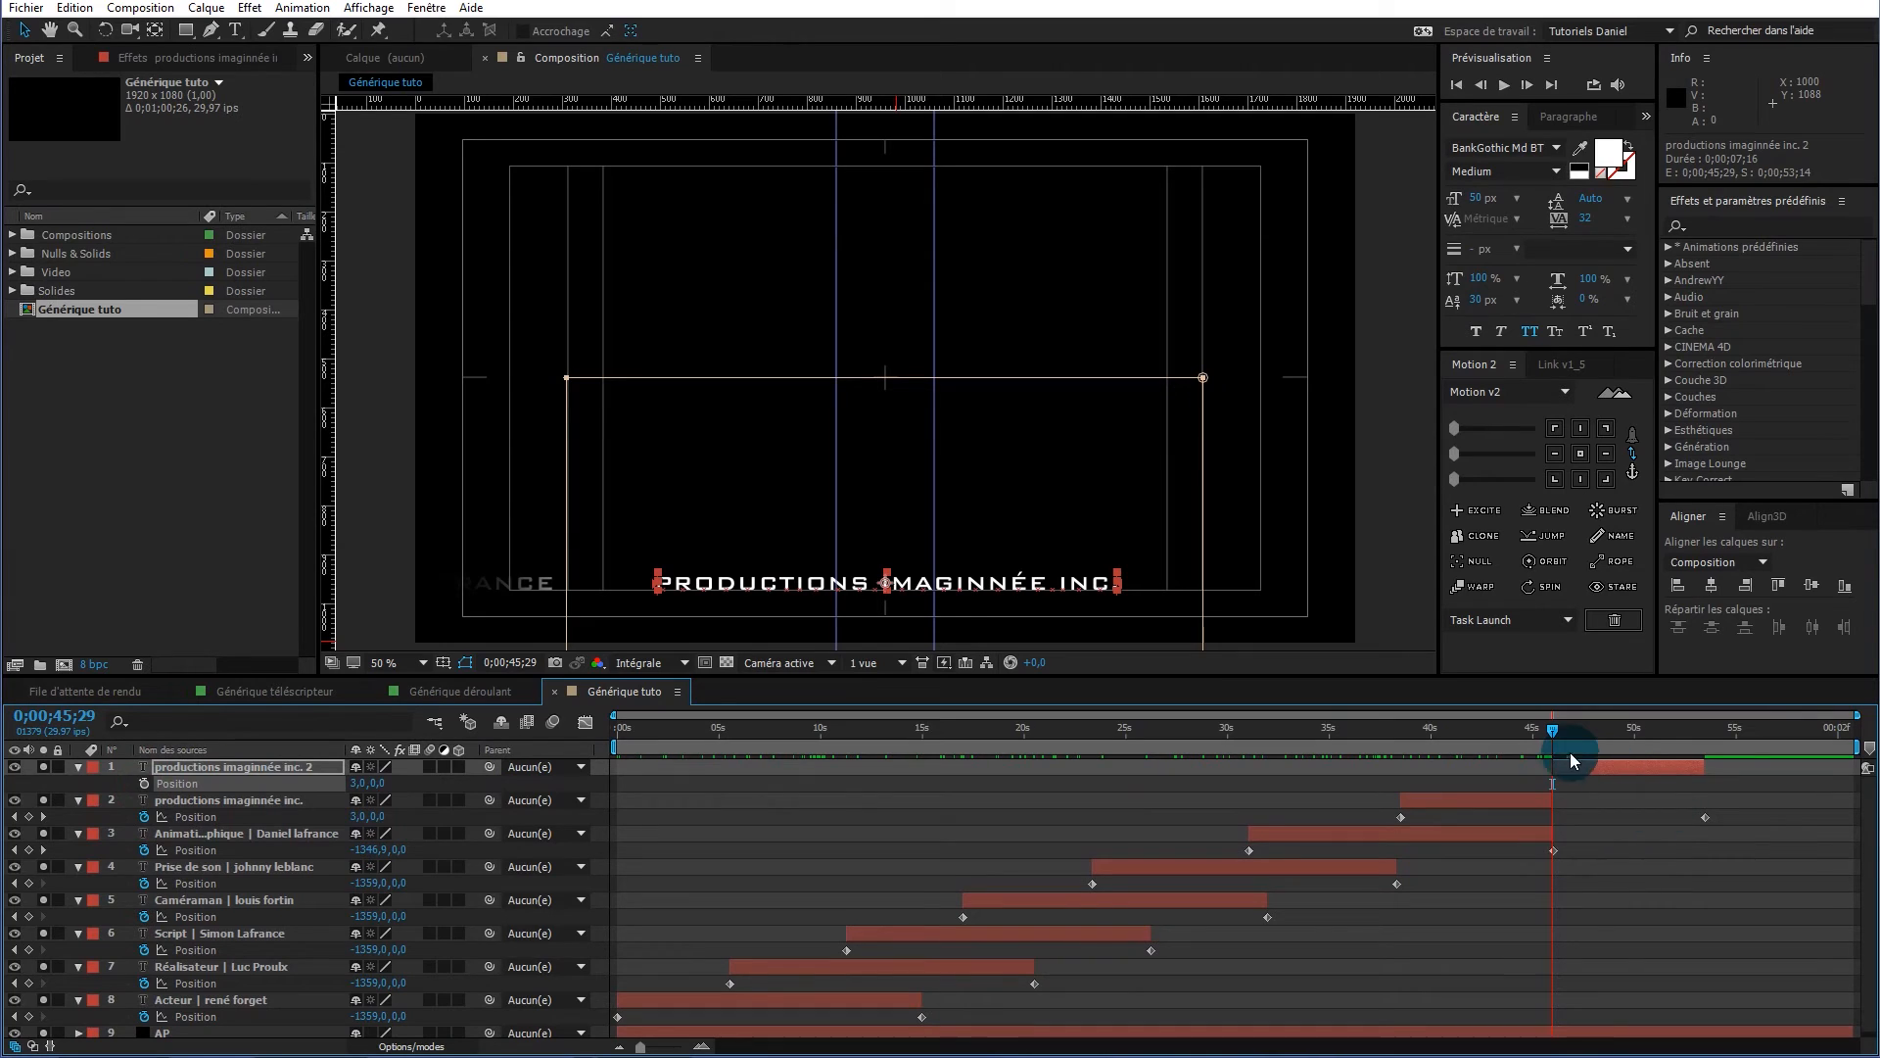
{"action": "left_click_drag", "start_coordinate": [1564, 734], "coordinate": [1690, 750]}
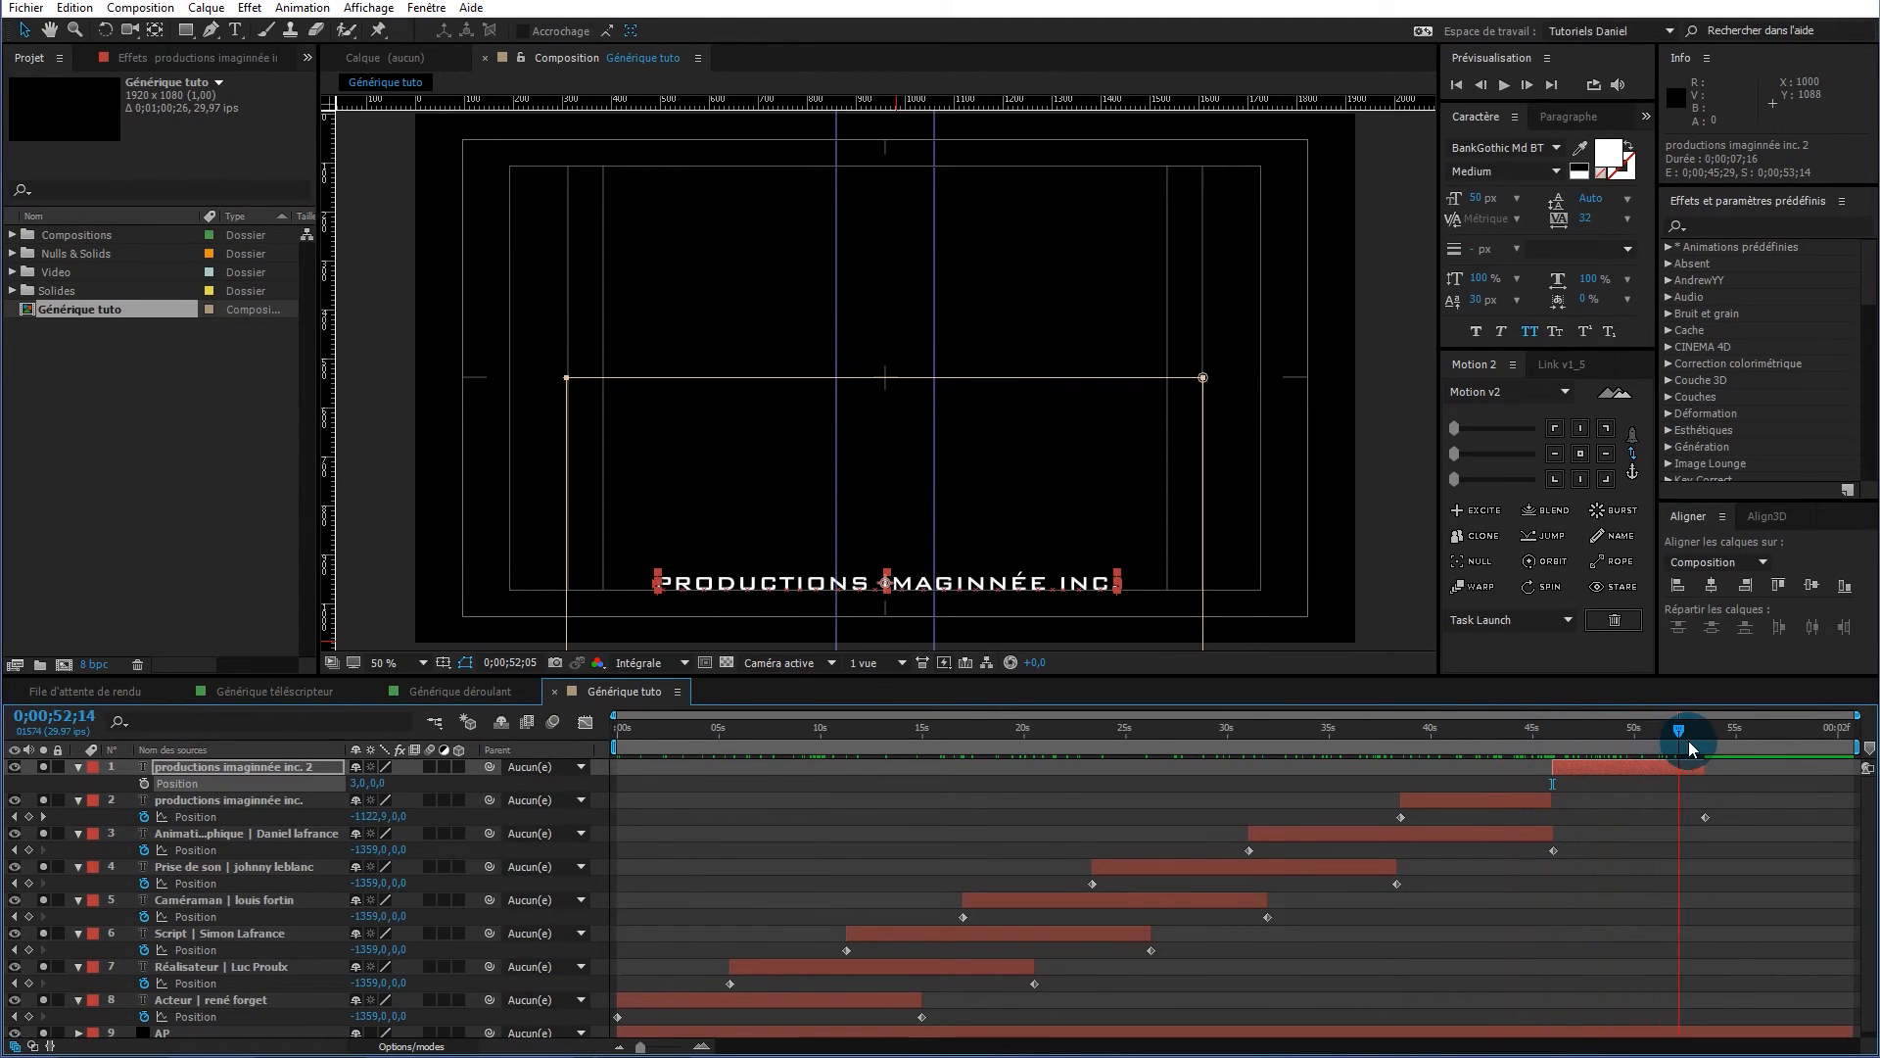
Keyframe its opacity from 100% to 0% at 53;14 and end the work area there
{"action": "left_click", "coordinate": [251, 768]}
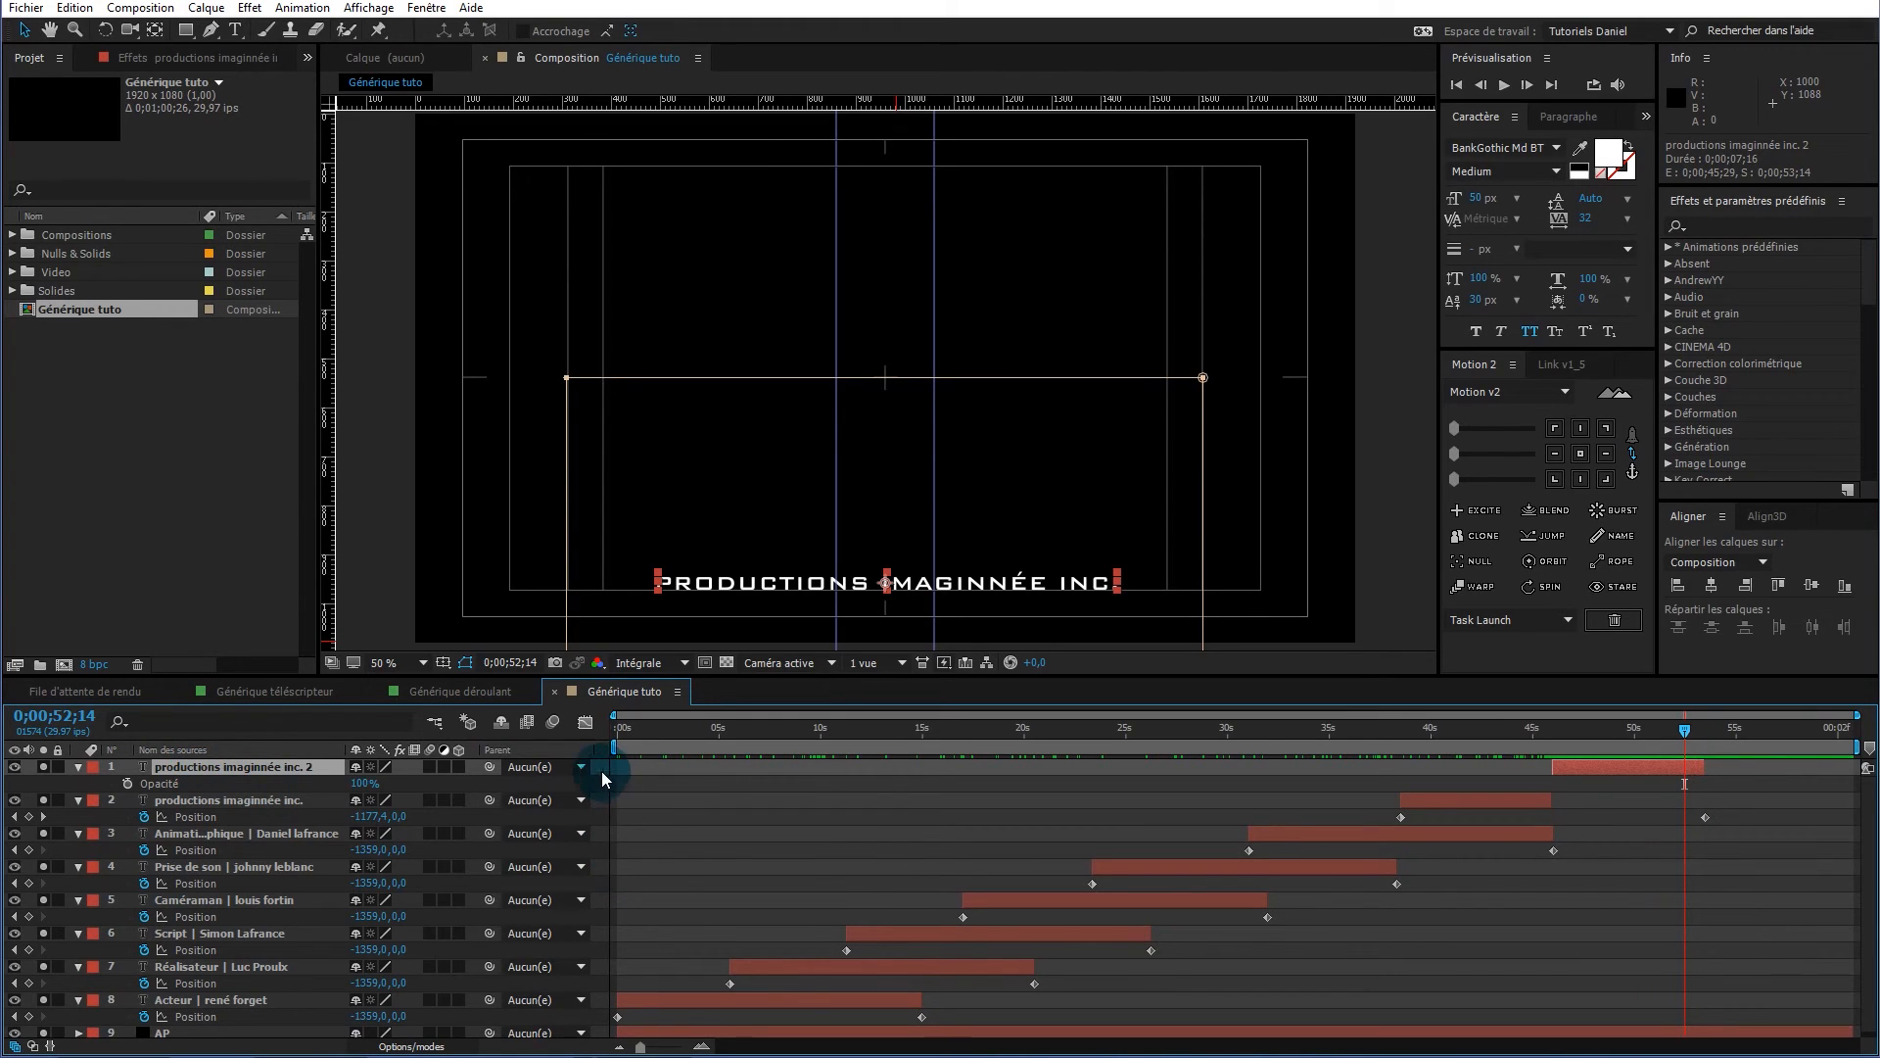
{"action": "left_click", "coordinate": [127, 783]}
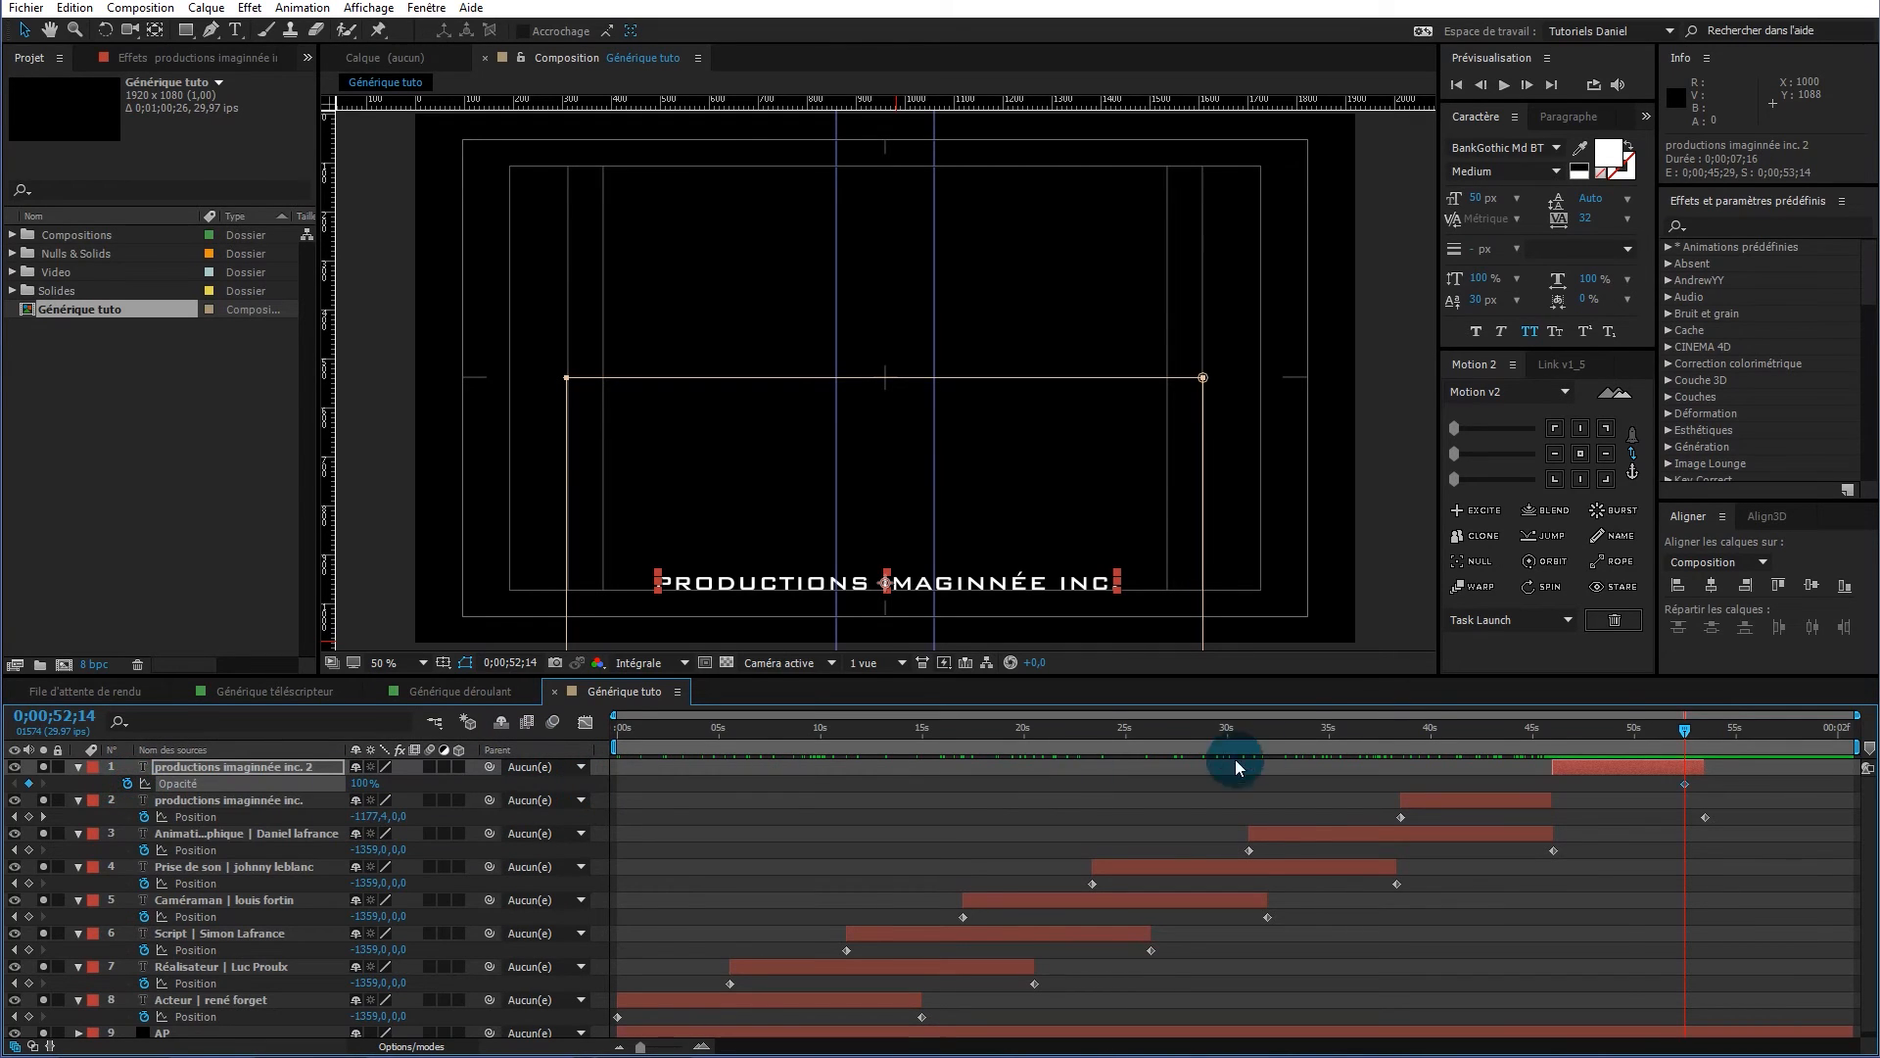
{"action": "left_click", "coordinate": [1699, 726]}
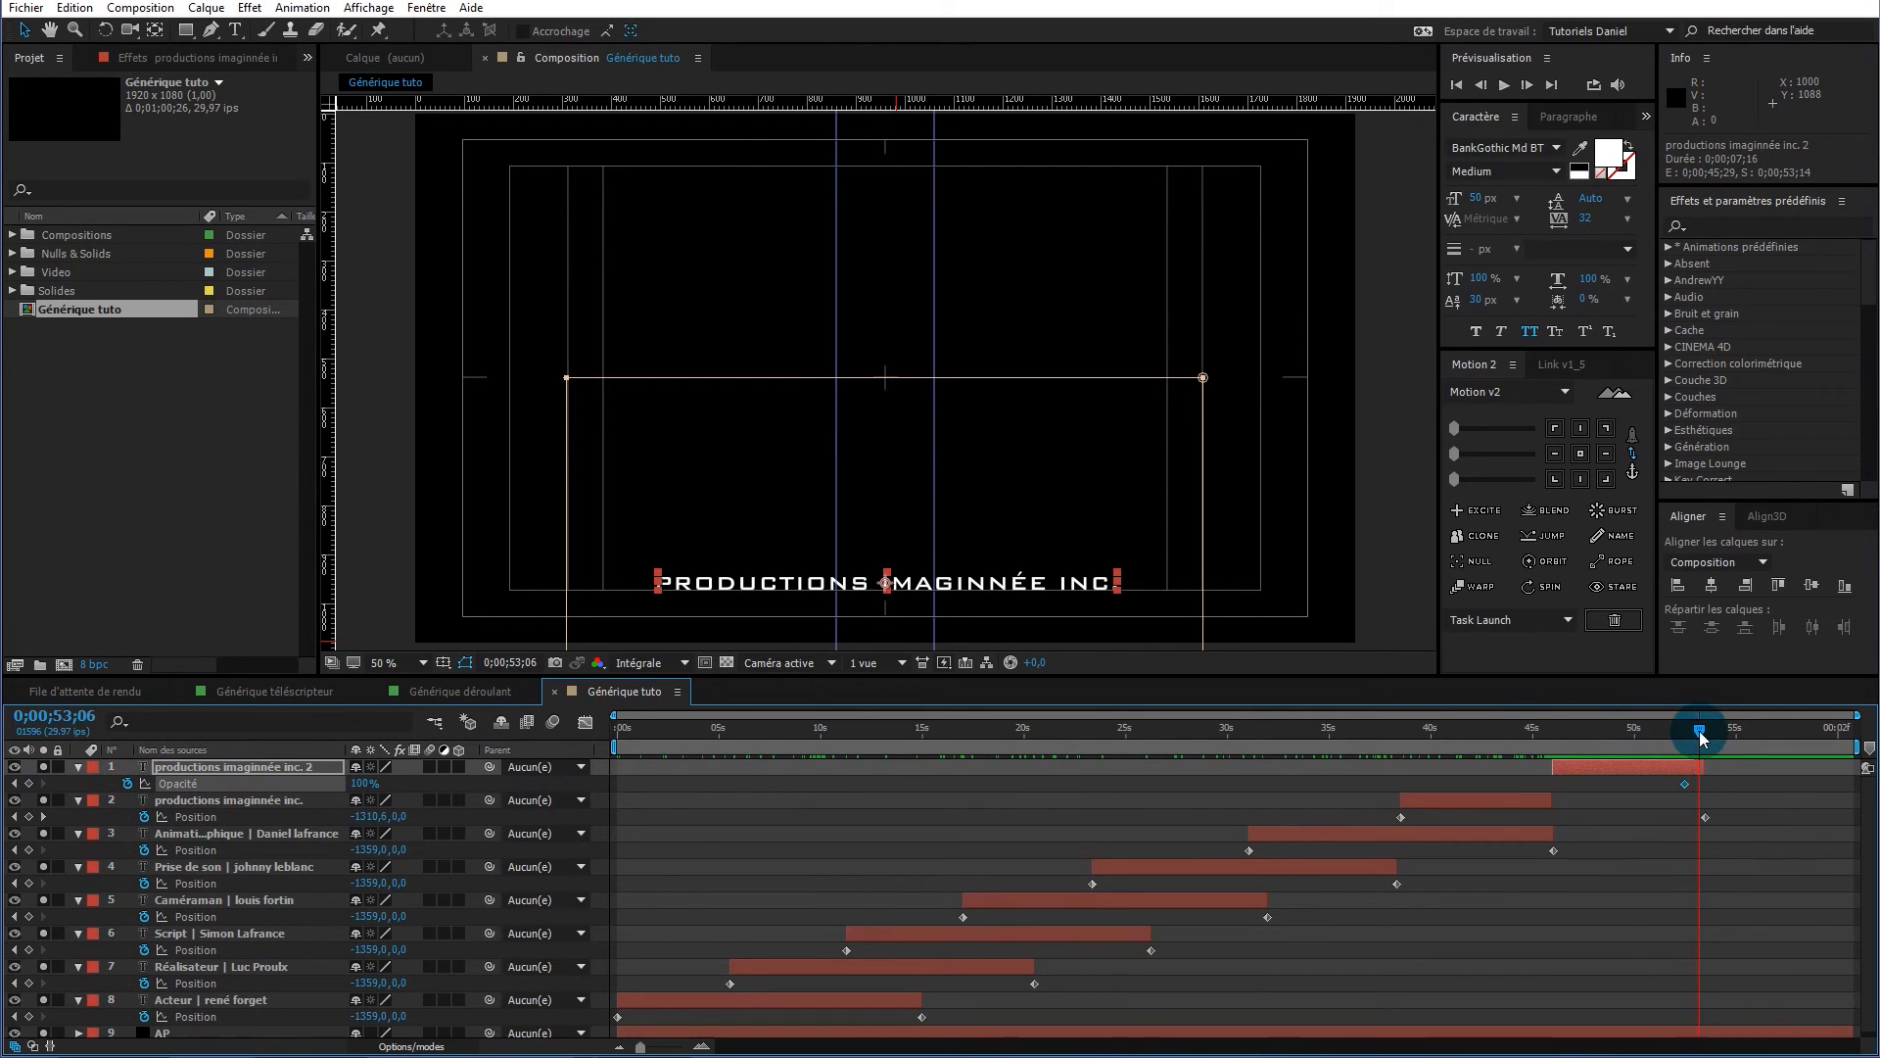
{"action": "key", "text": "k"}
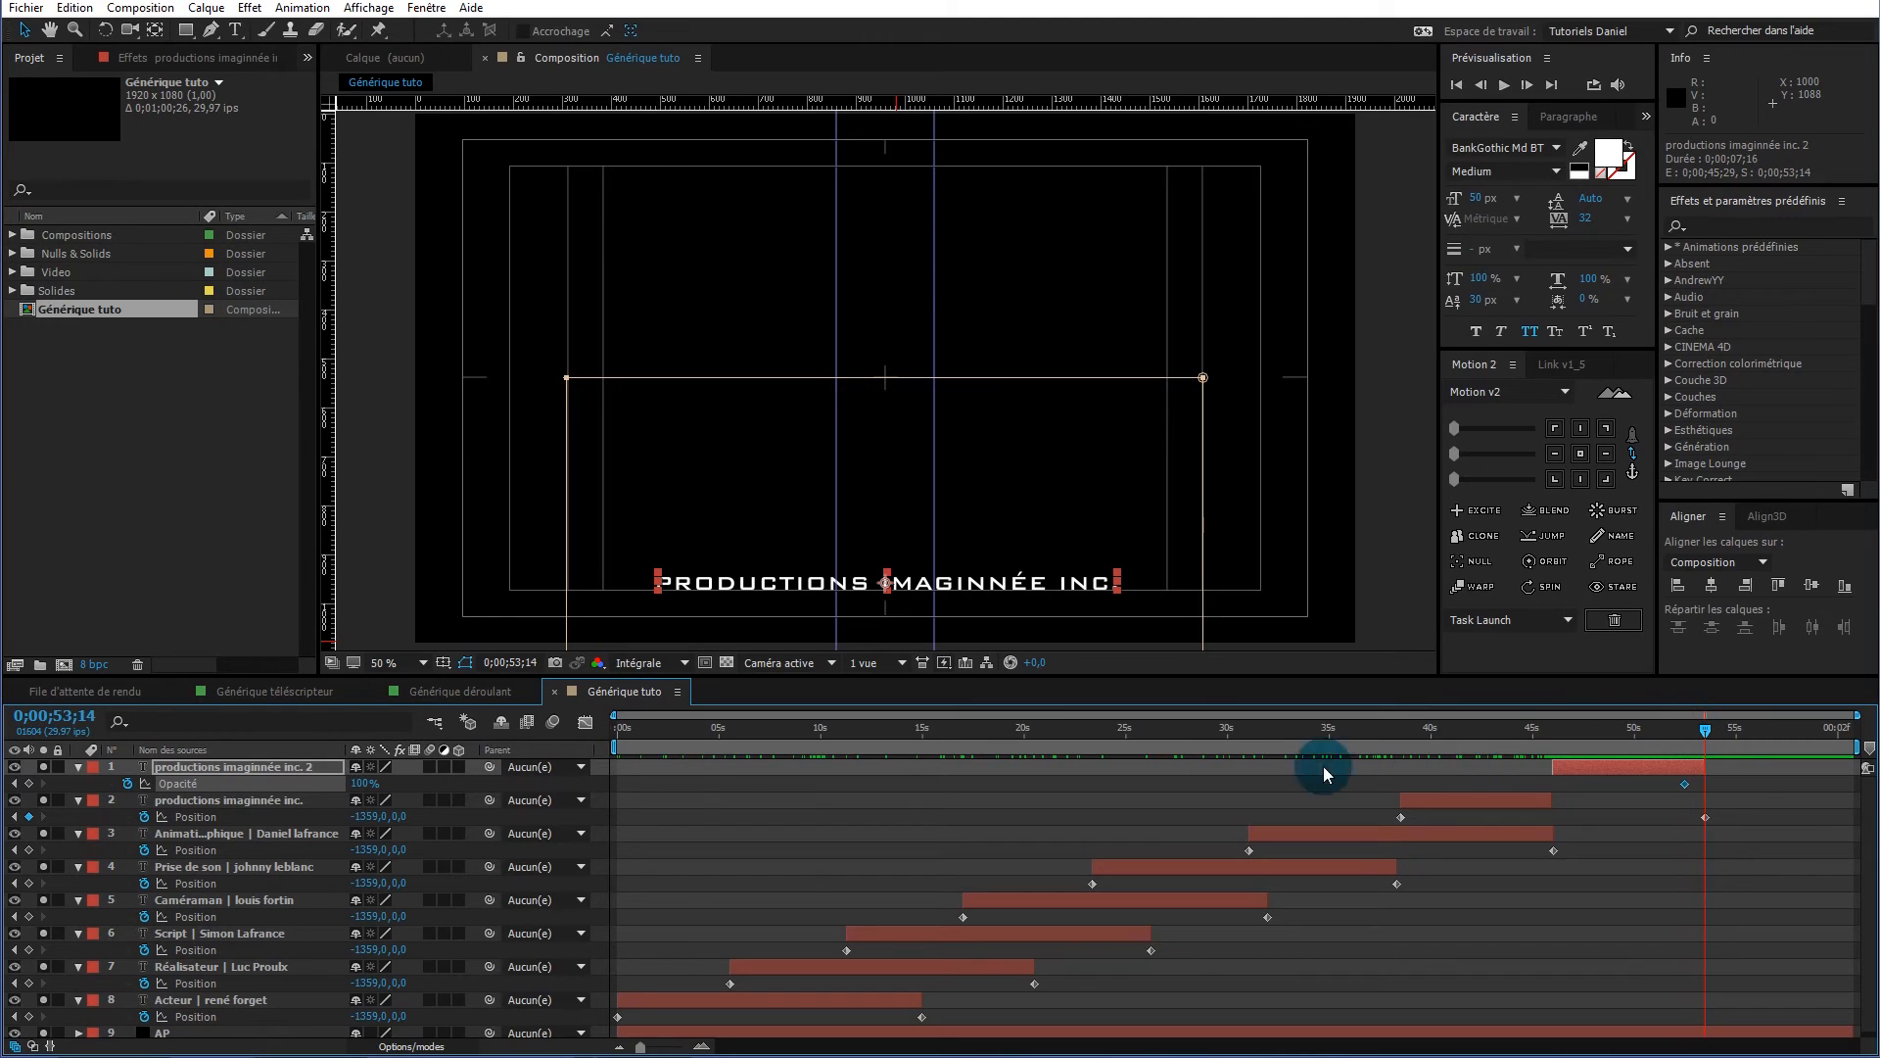
{"action": "left_click_drag", "start_coordinate": [369, 784], "coordinate": [181, 784]}
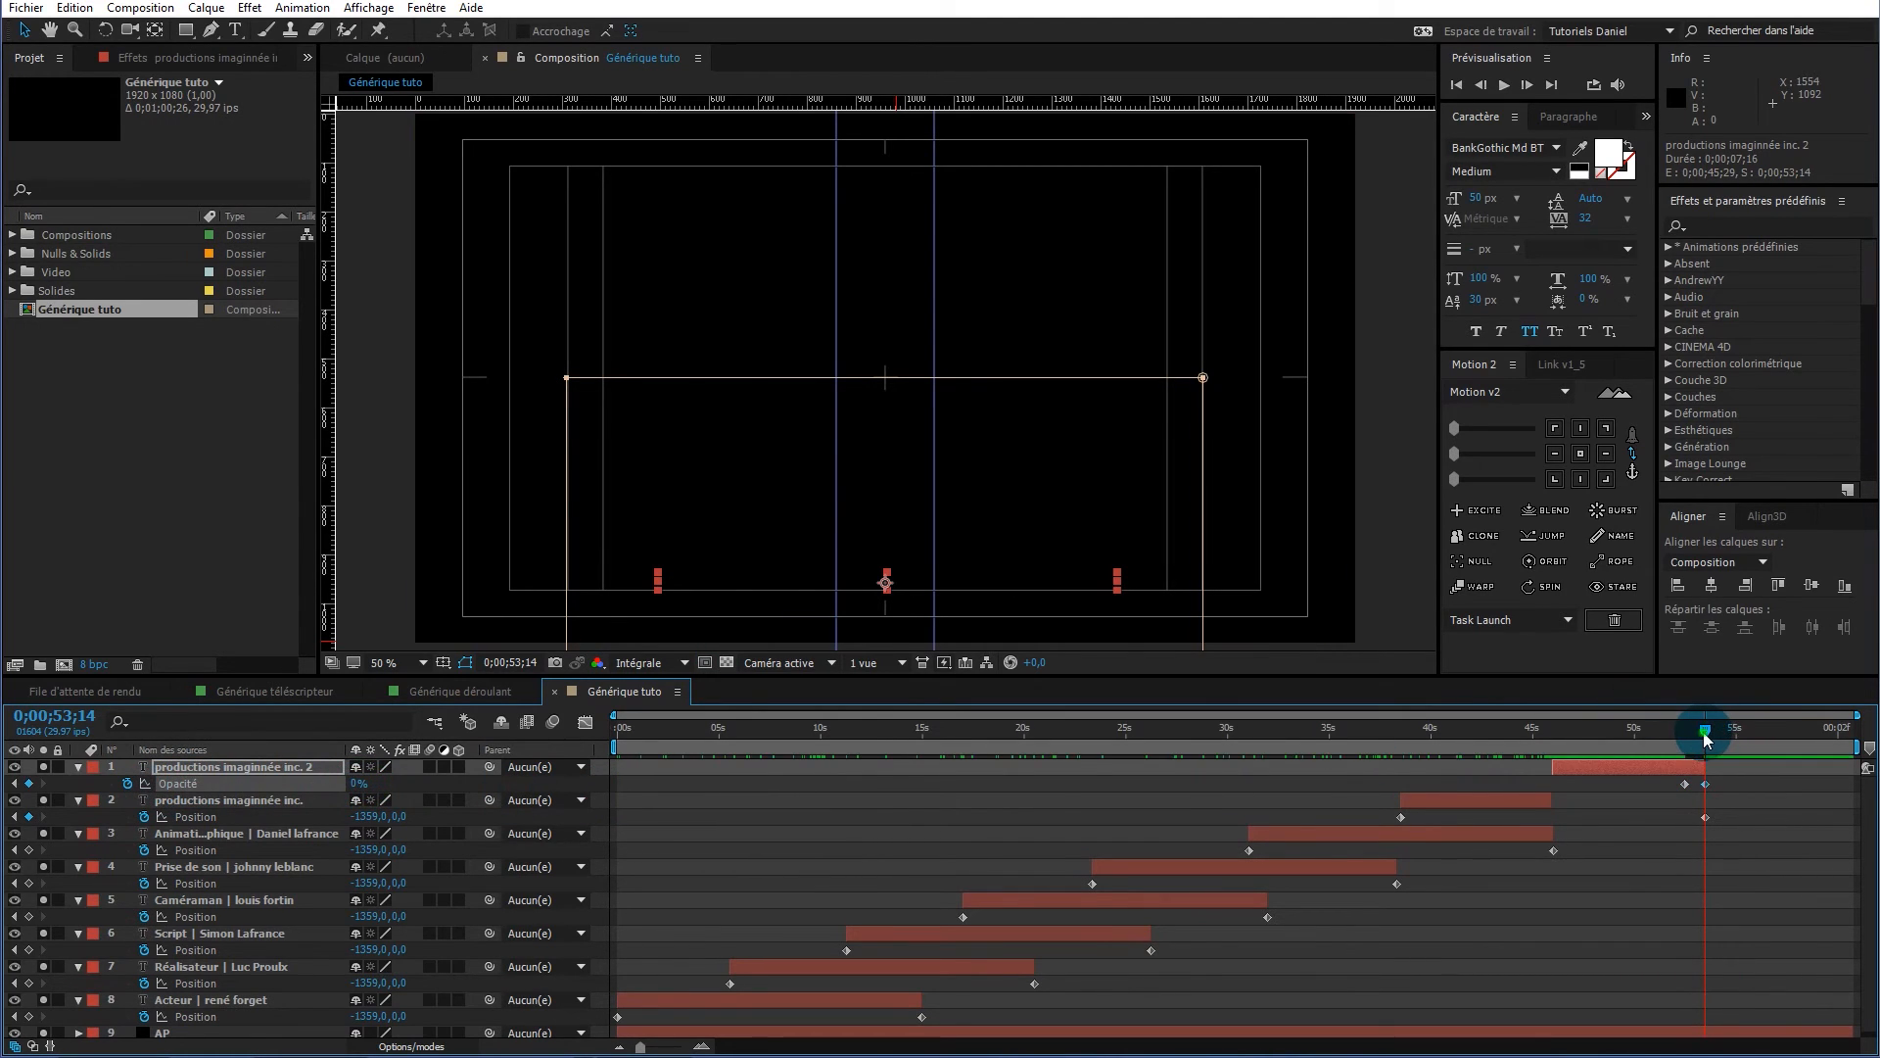
{"action": "left_click", "coordinate": [1676, 733]}
{"action": "left_click_drag", "start_coordinate": [1697, 736], "coordinate": [1725, 736]}
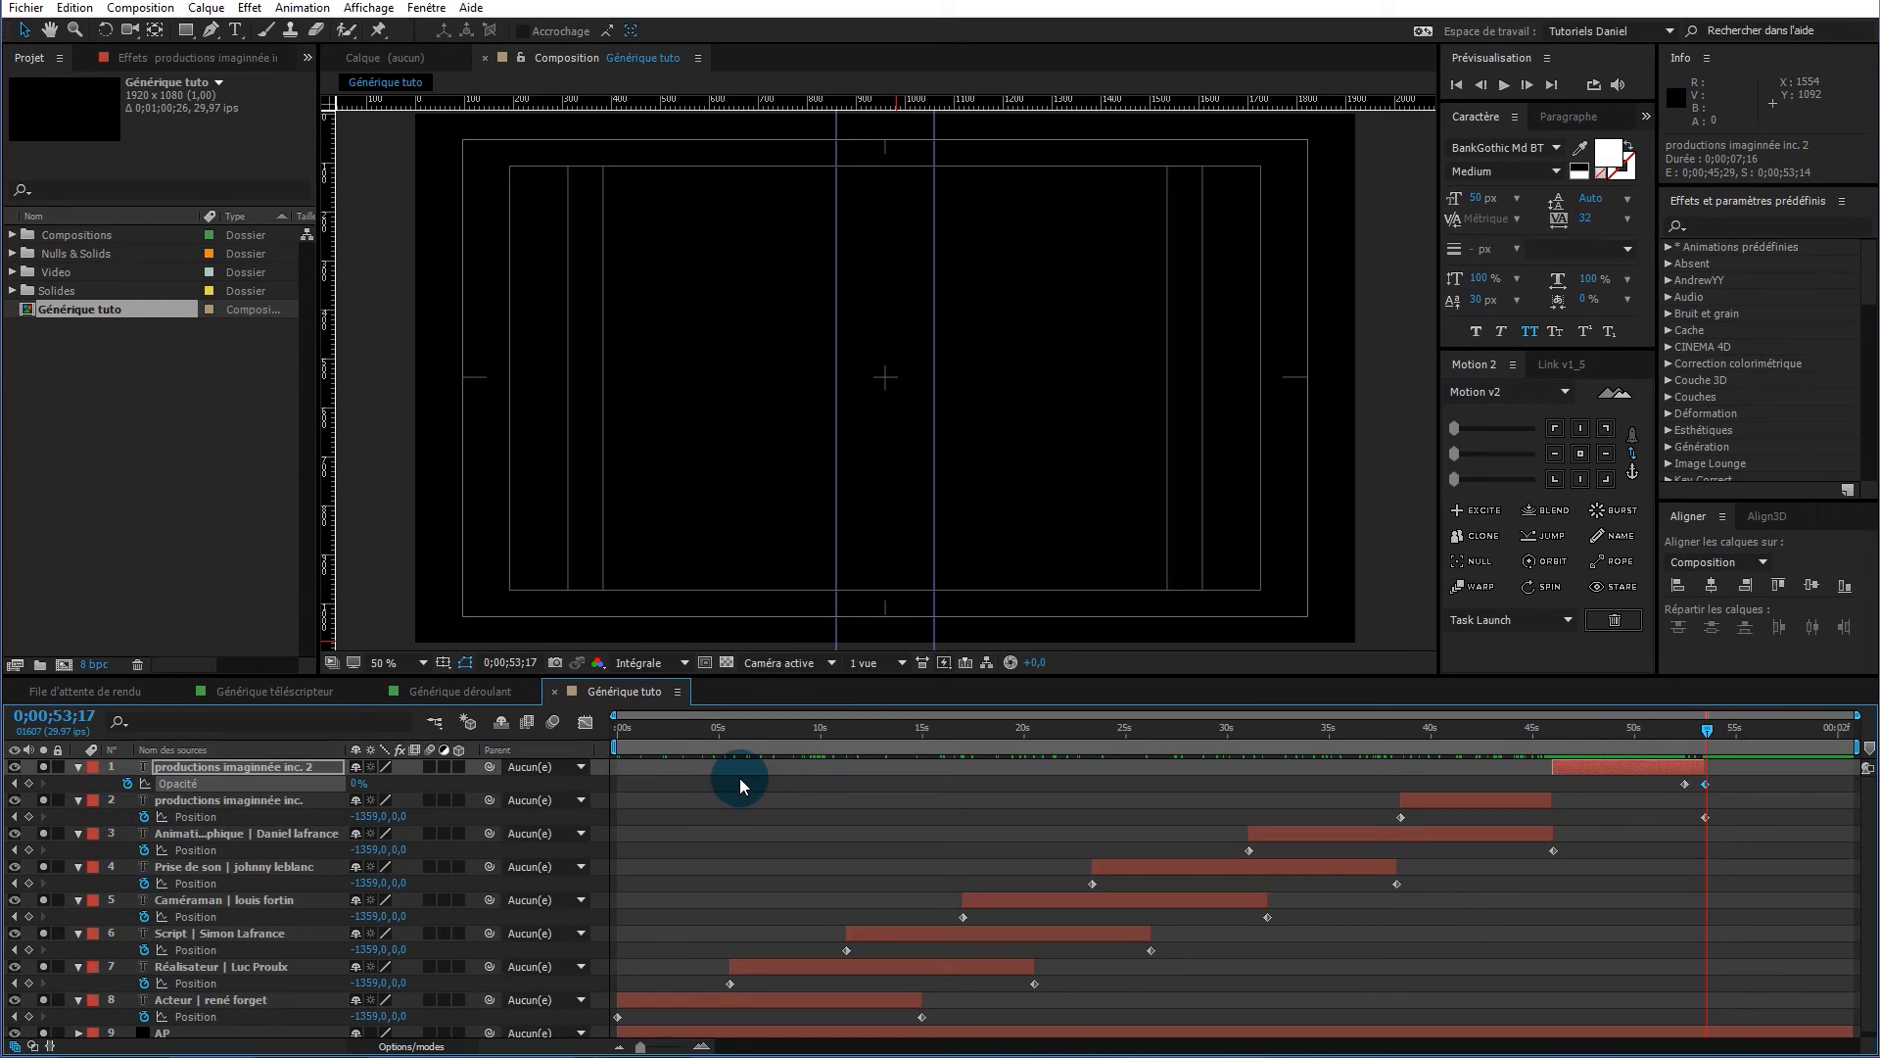
{"action": "key", "text": "j"}
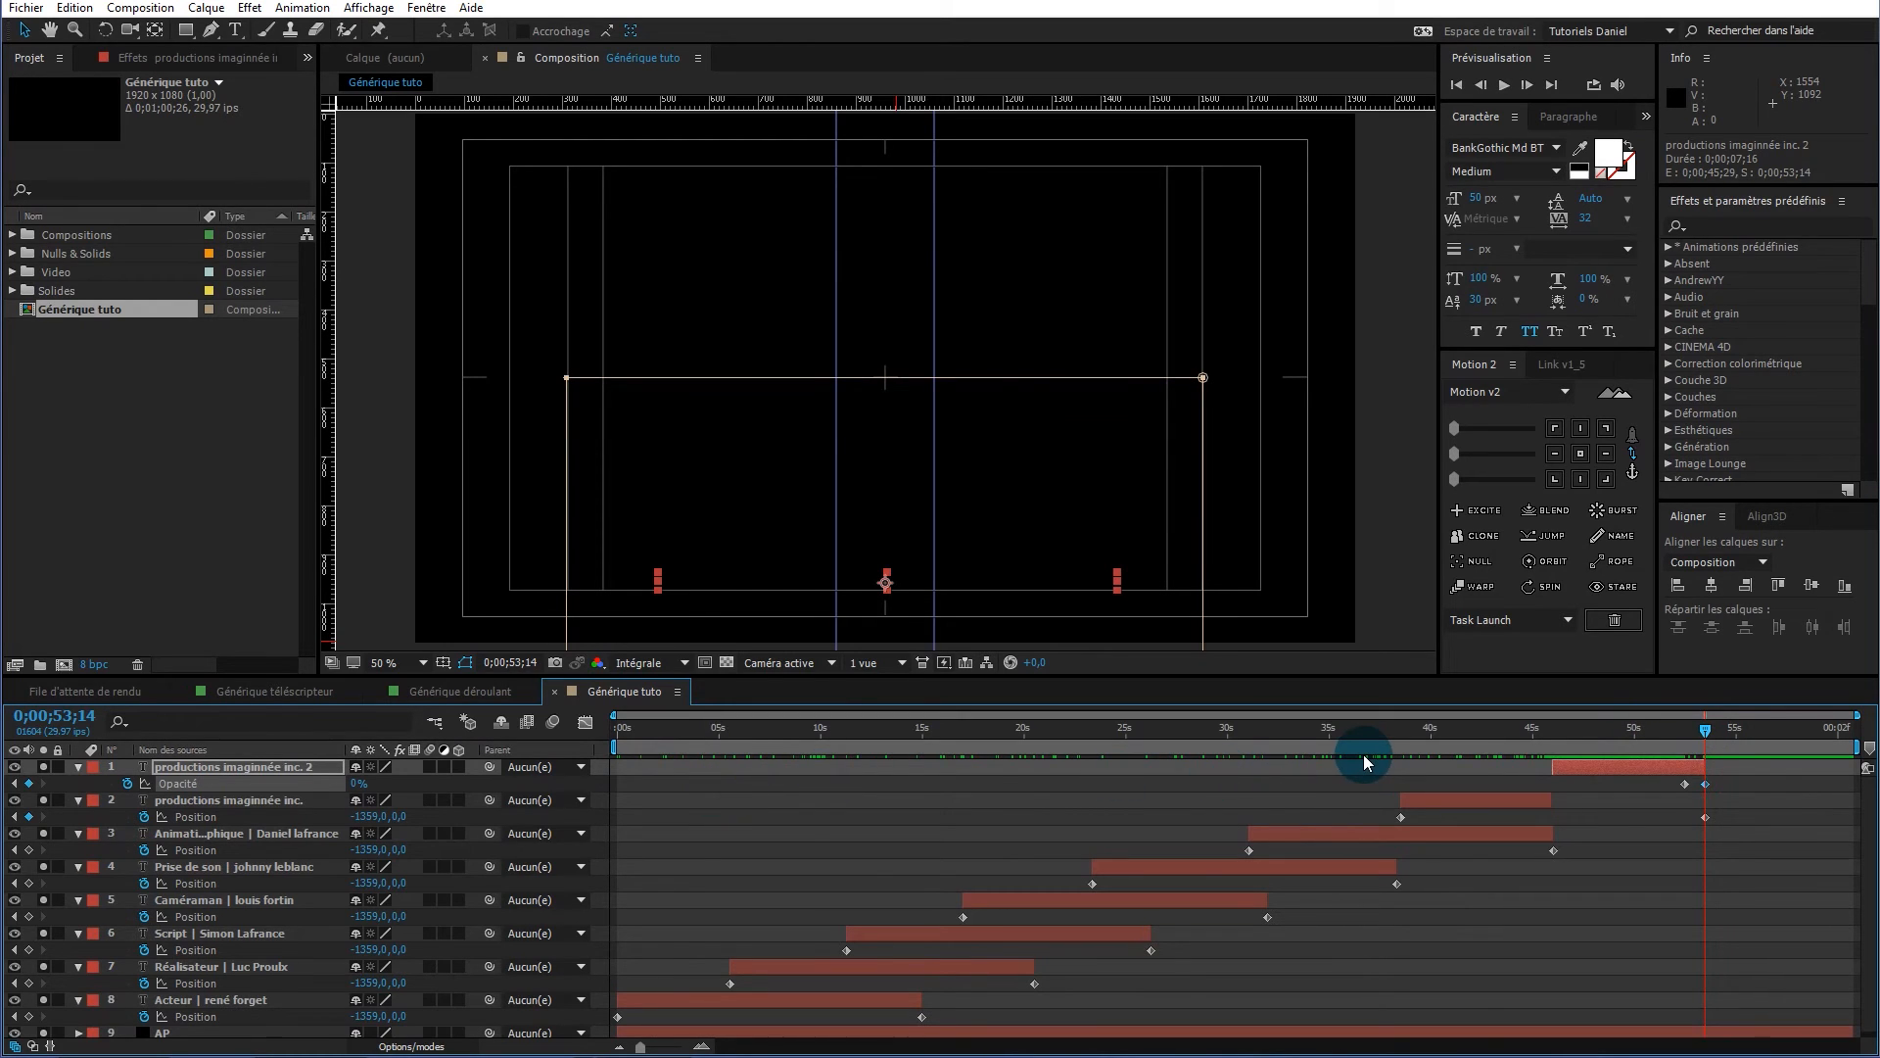
{"action": "key", "text": "n"}
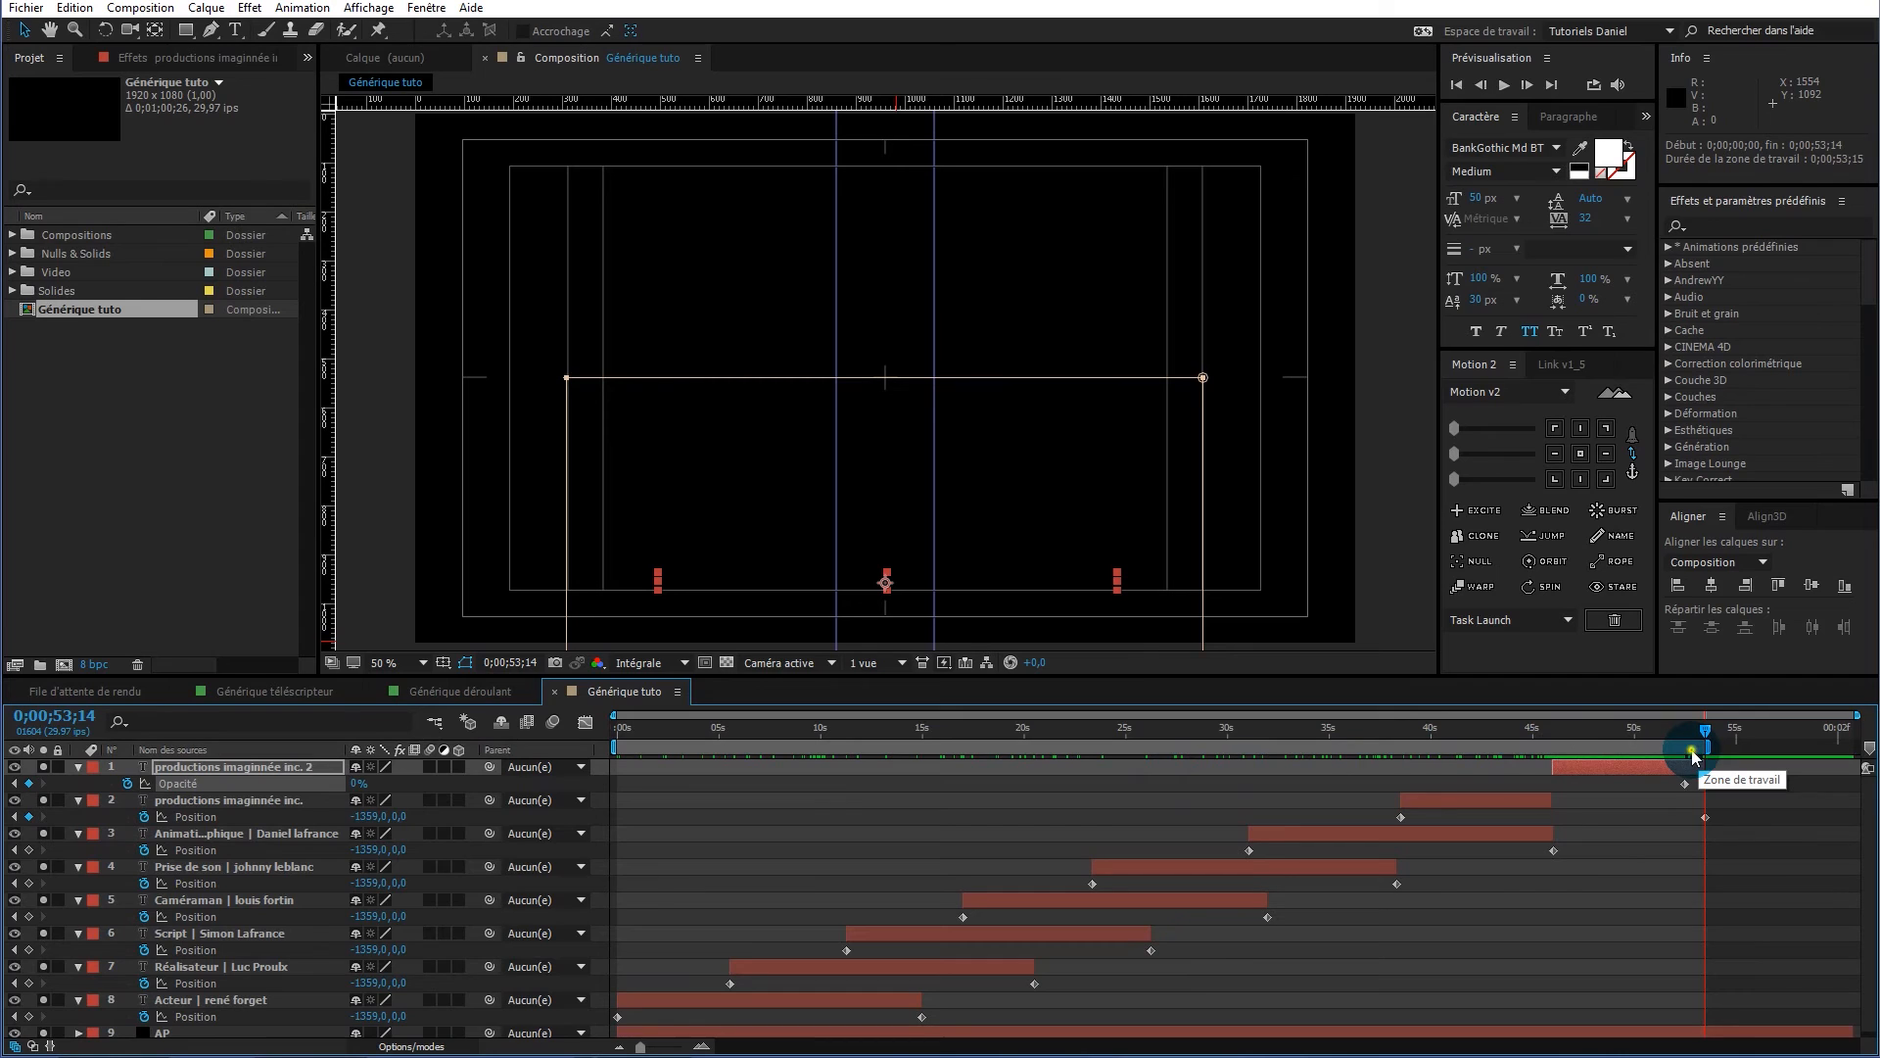
Trim the composition to the work area, enlarge the timeline and return time to 0
{"action": "right_click", "coordinate": [1694, 755]}
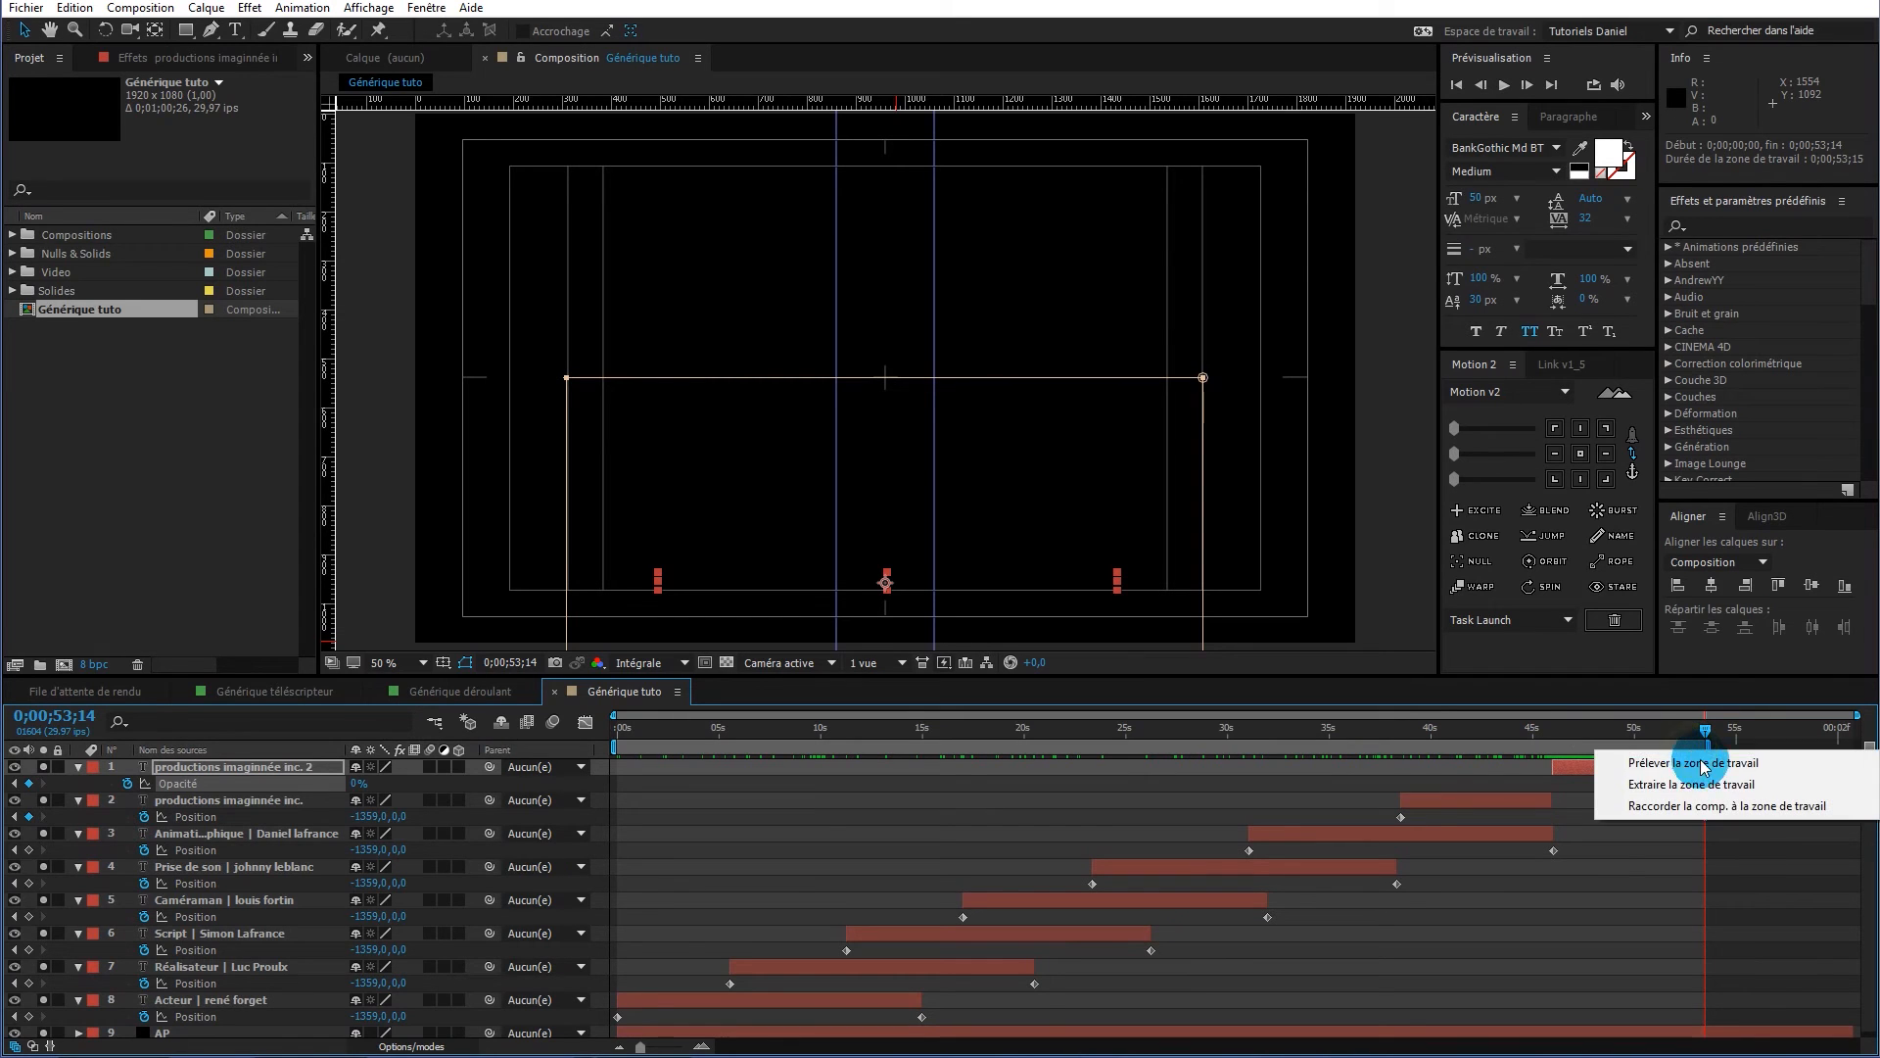
{"action": "left_click", "coordinate": [1695, 812]}
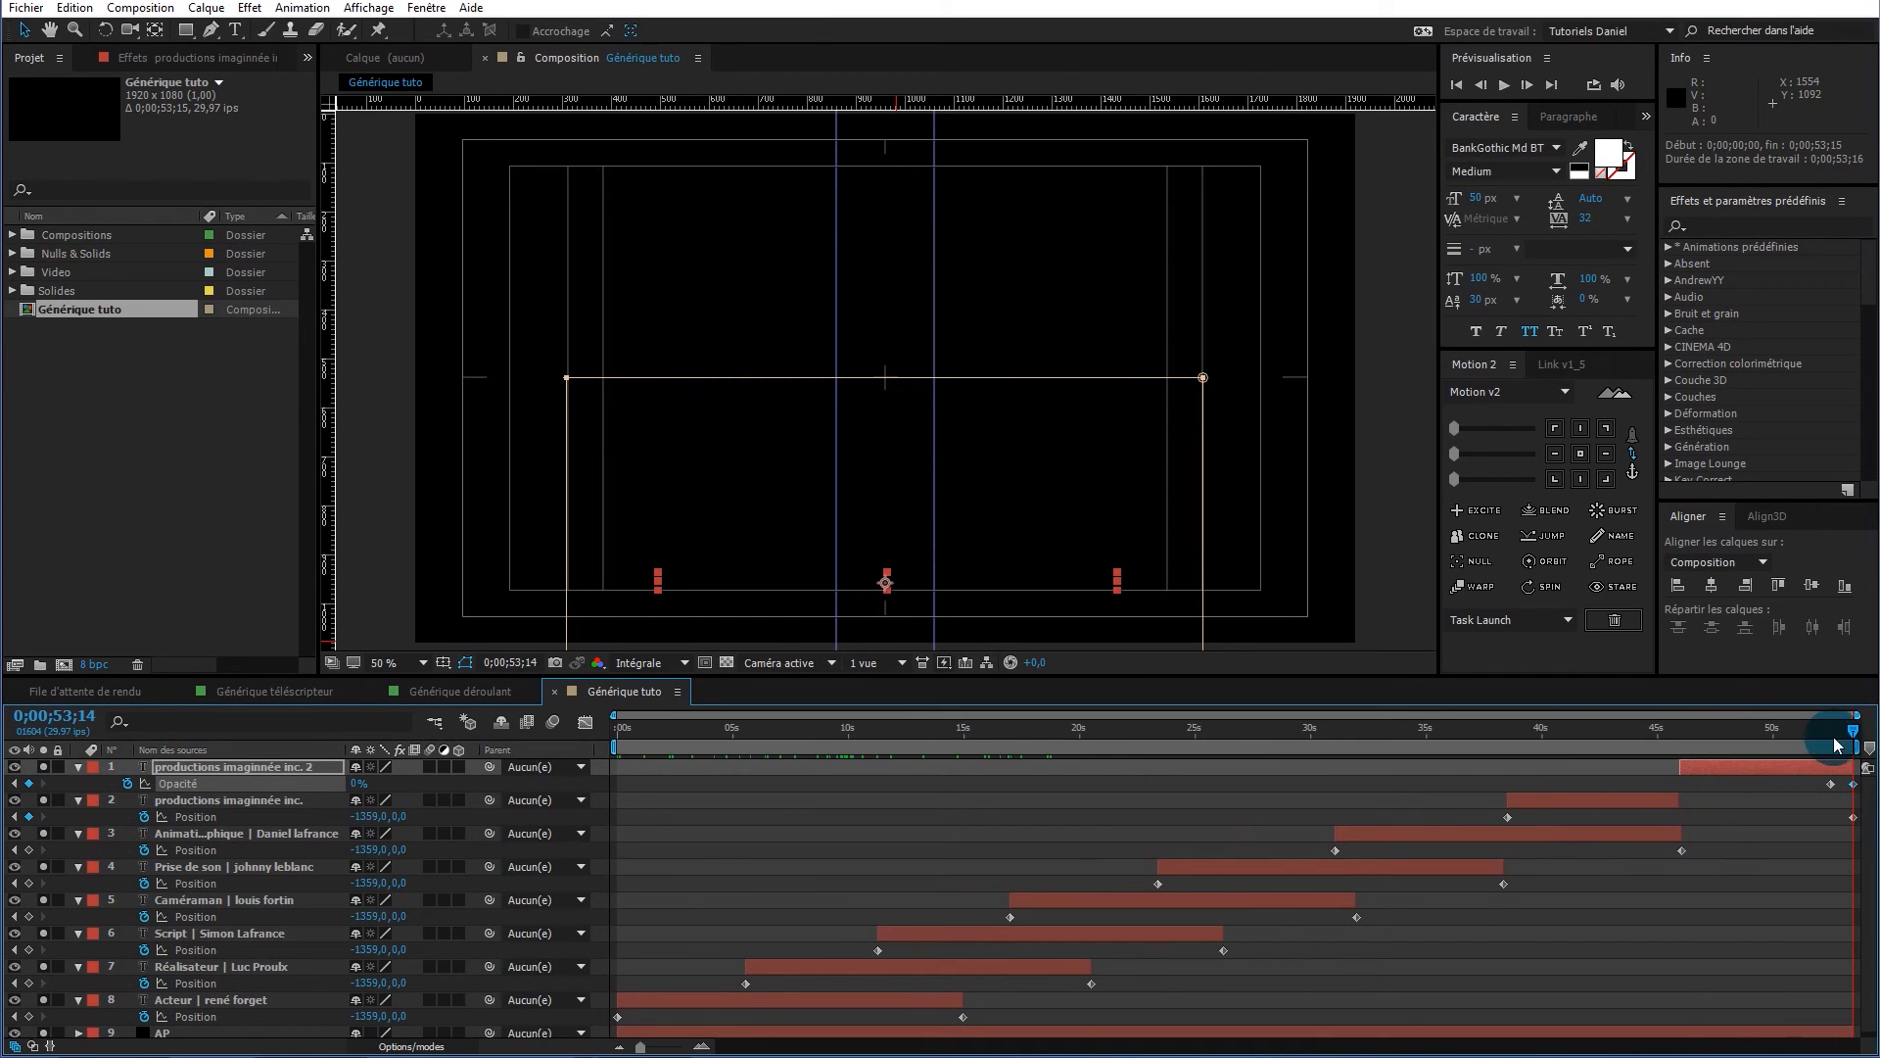
{"action": "left_click_drag", "start_coordinate": [1858, 736], "coordinate": [609, 790]}
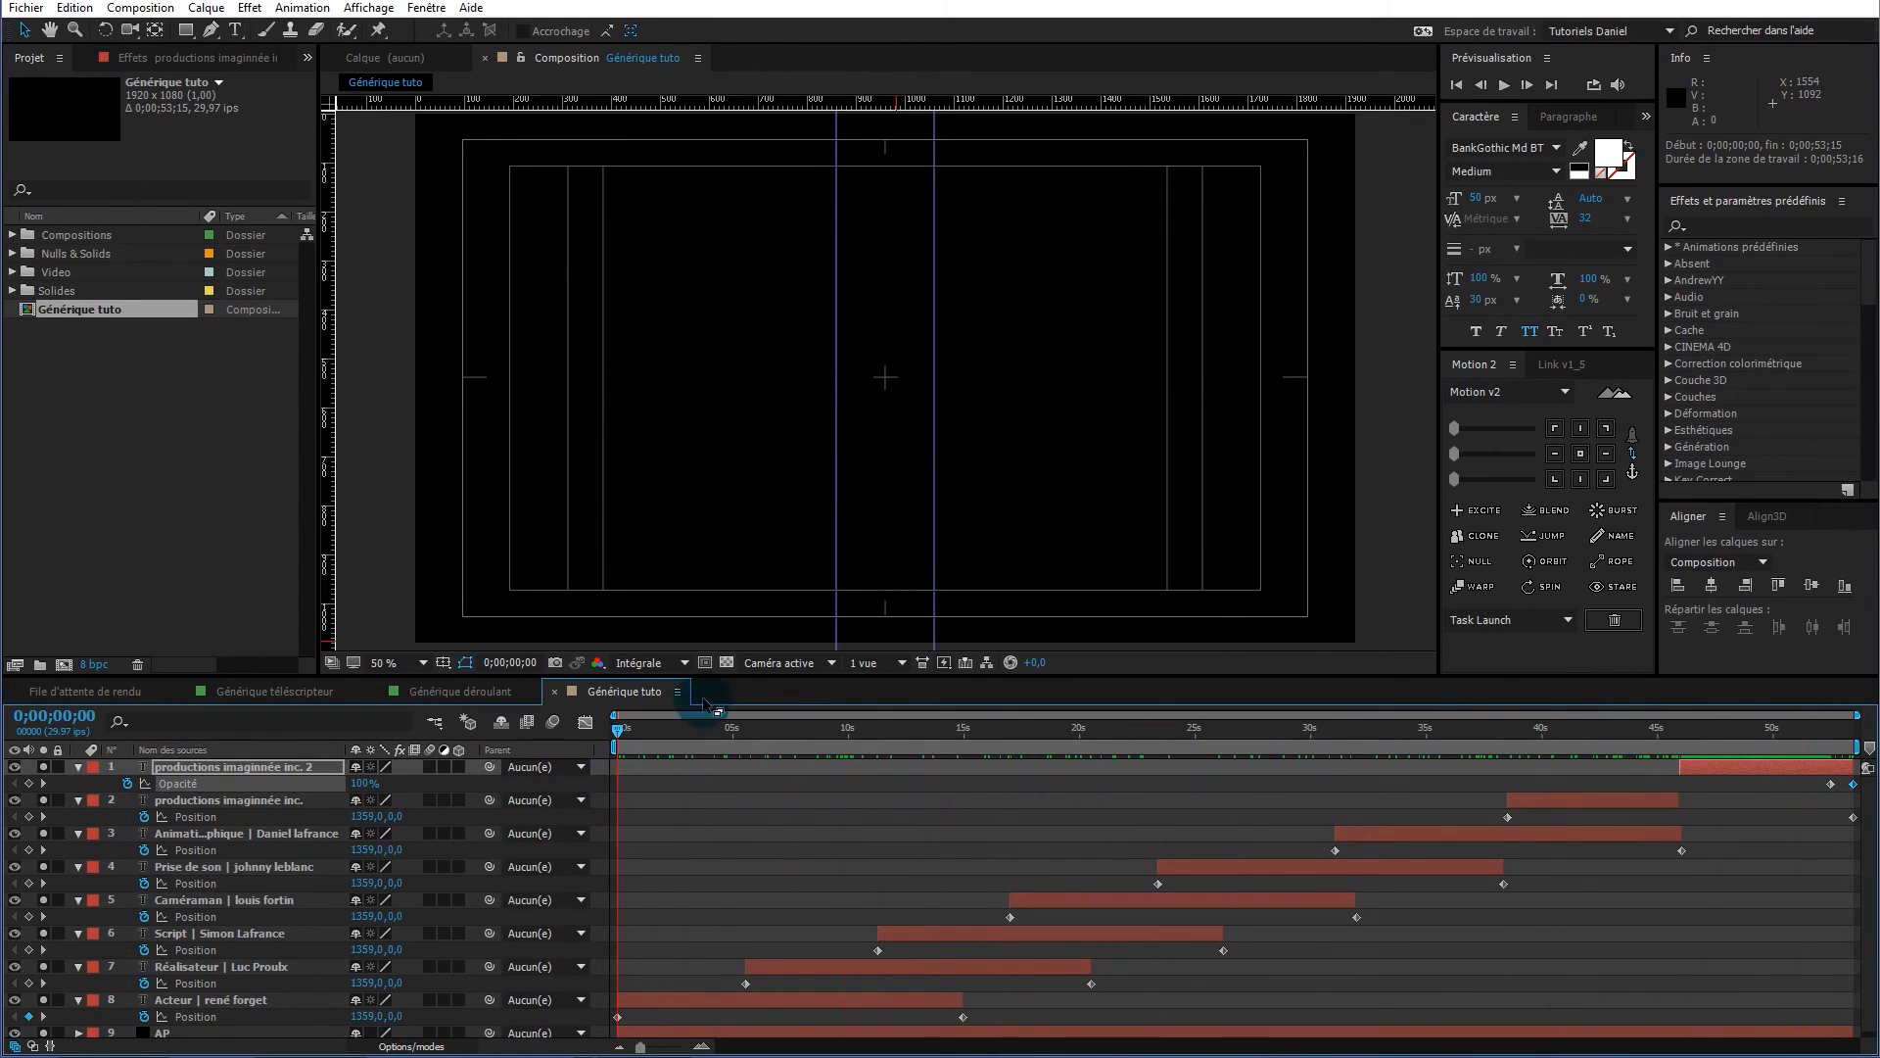
{"action": "left_click_drag", "start_coordinate": [726, 674], "coordinate": [727, 631]}
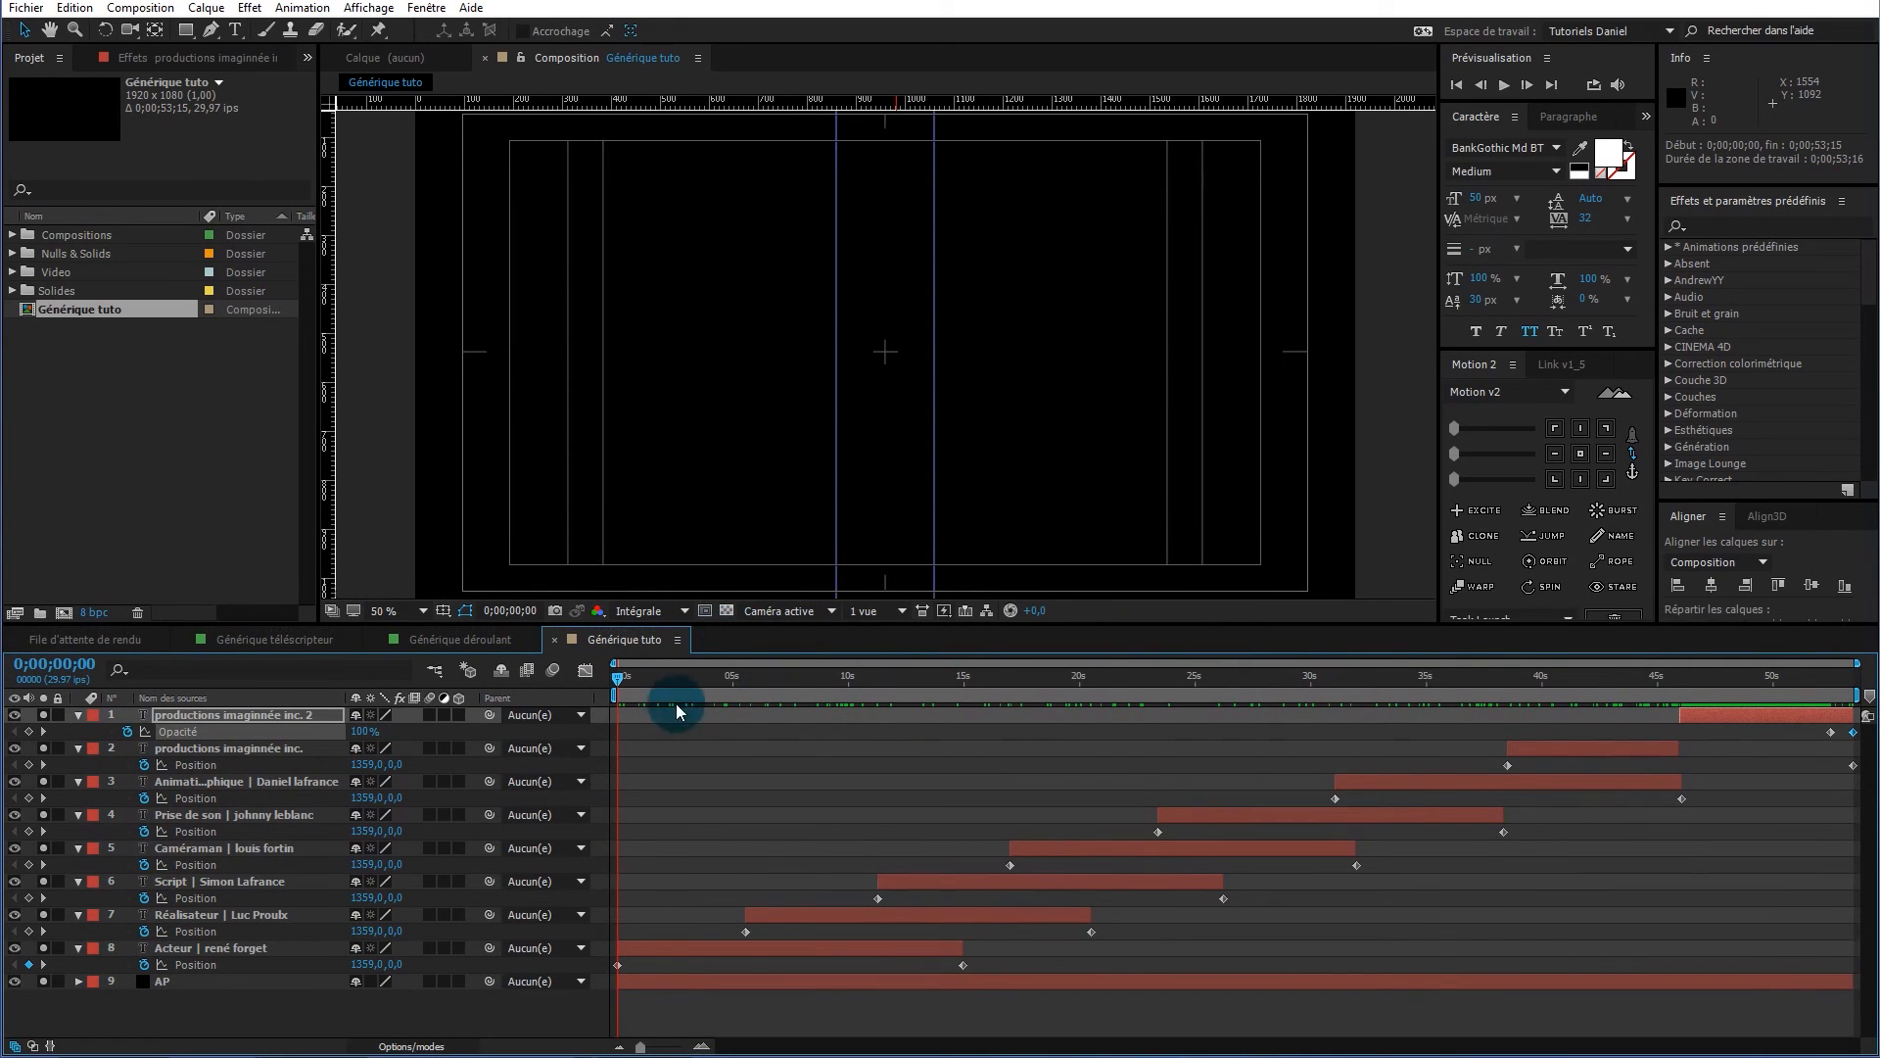
{"action": "mouse_move", "coordinate": [621, 679]}
{"action": "left_mouse_down"}
{"action": "mouse_move", "coordinate": [1425, 664]}
{"action": "mouse_move", "coordinate": [1861, 686]}
{"action": "mouse_move", "coordinate": [931, 695]}
{"action": "mouse_move", "coordinate": [605, 675]}
{"action": "left_mouse_up"}
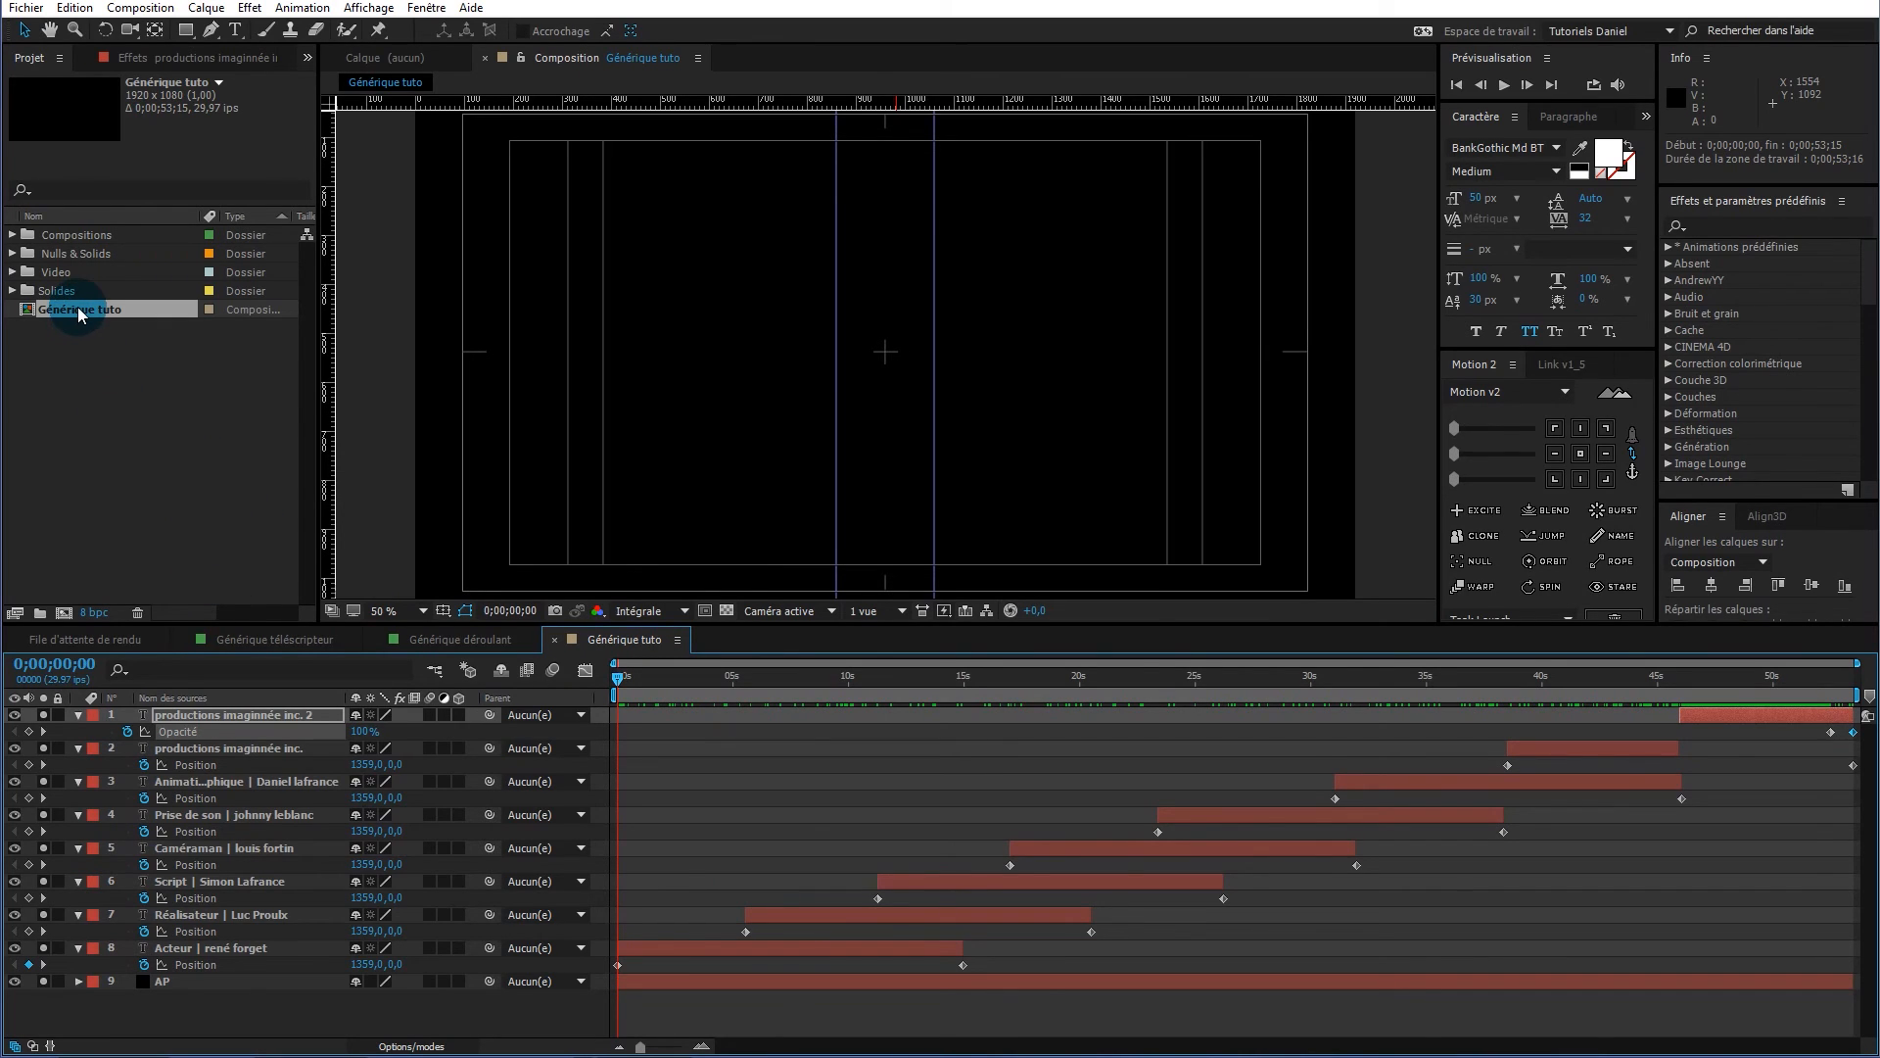
Drag Générique tuto onto New Composition to create Générique tuto 2, then preview the nested credits
{"action": "left_click_drag", "start_coordinate": [80, 314], "coordinate": [66, 620]}
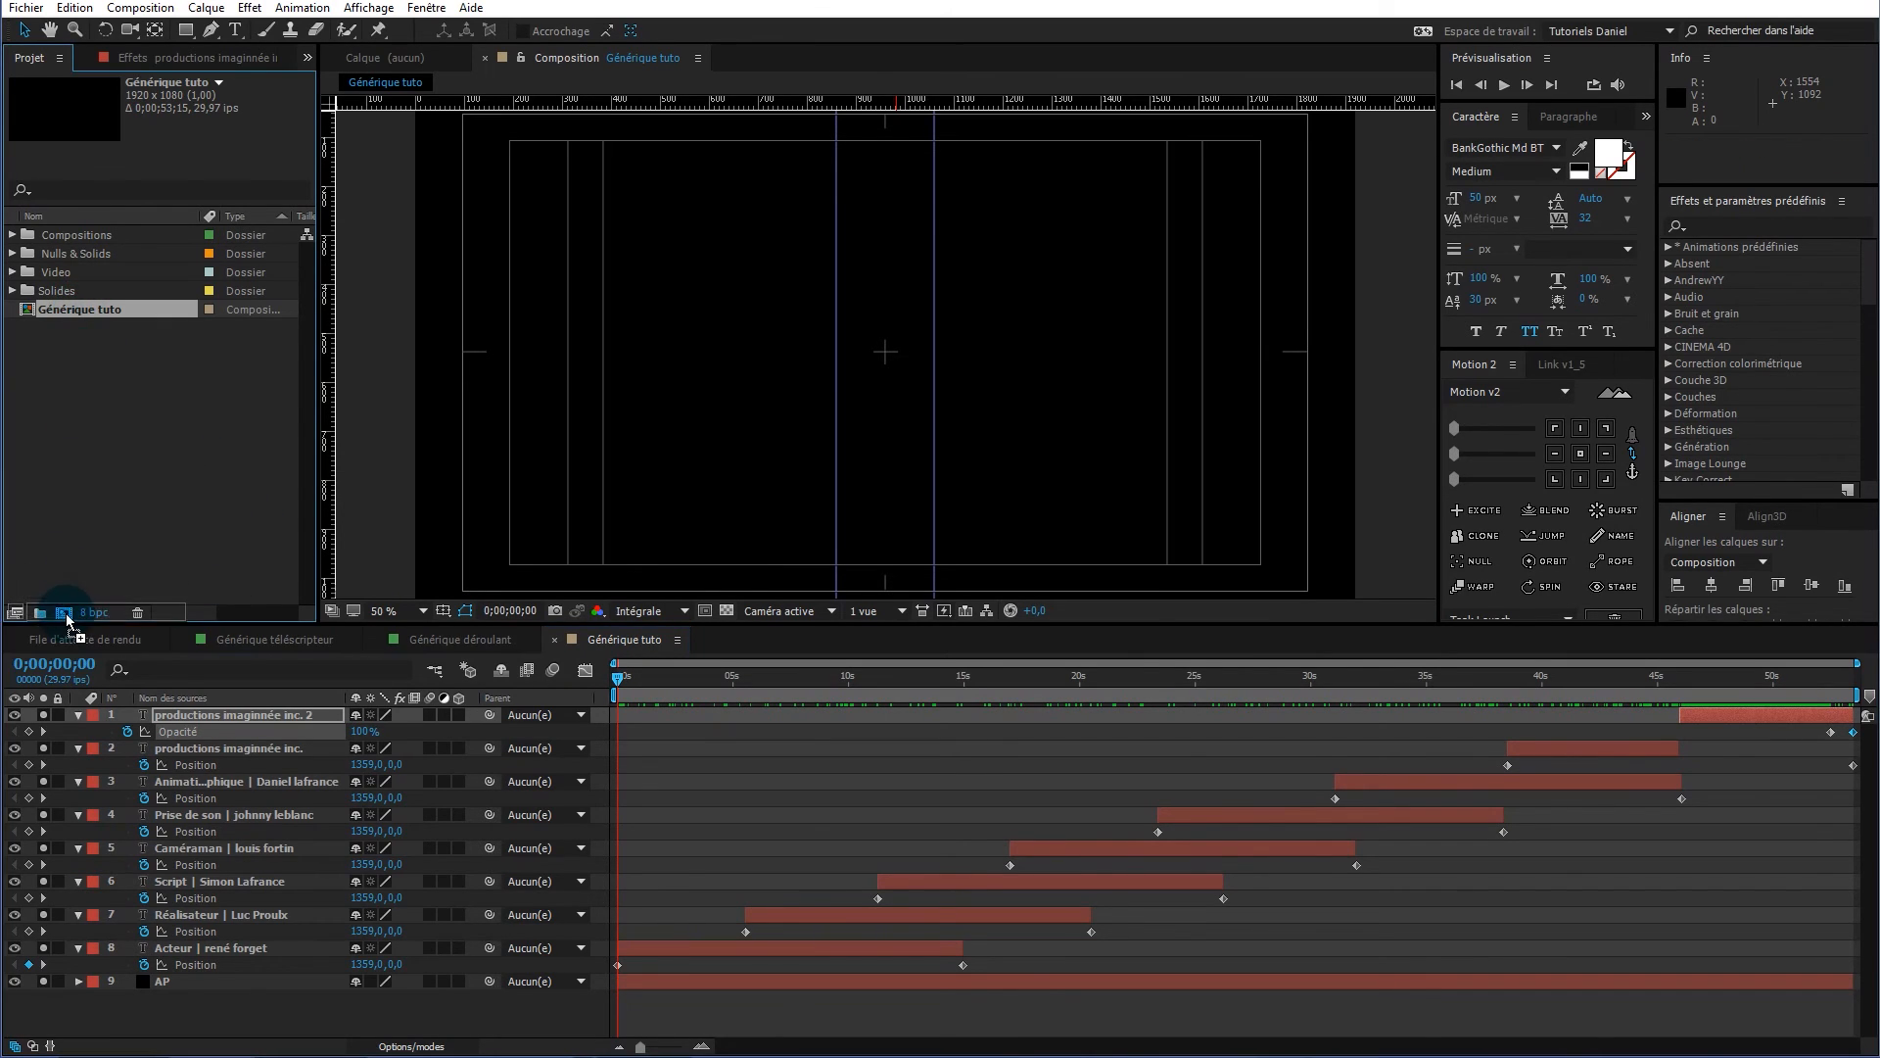
{"action": "left_click_drag", "start_coordinate": [67, 620], "coordinate": [65, 617]}
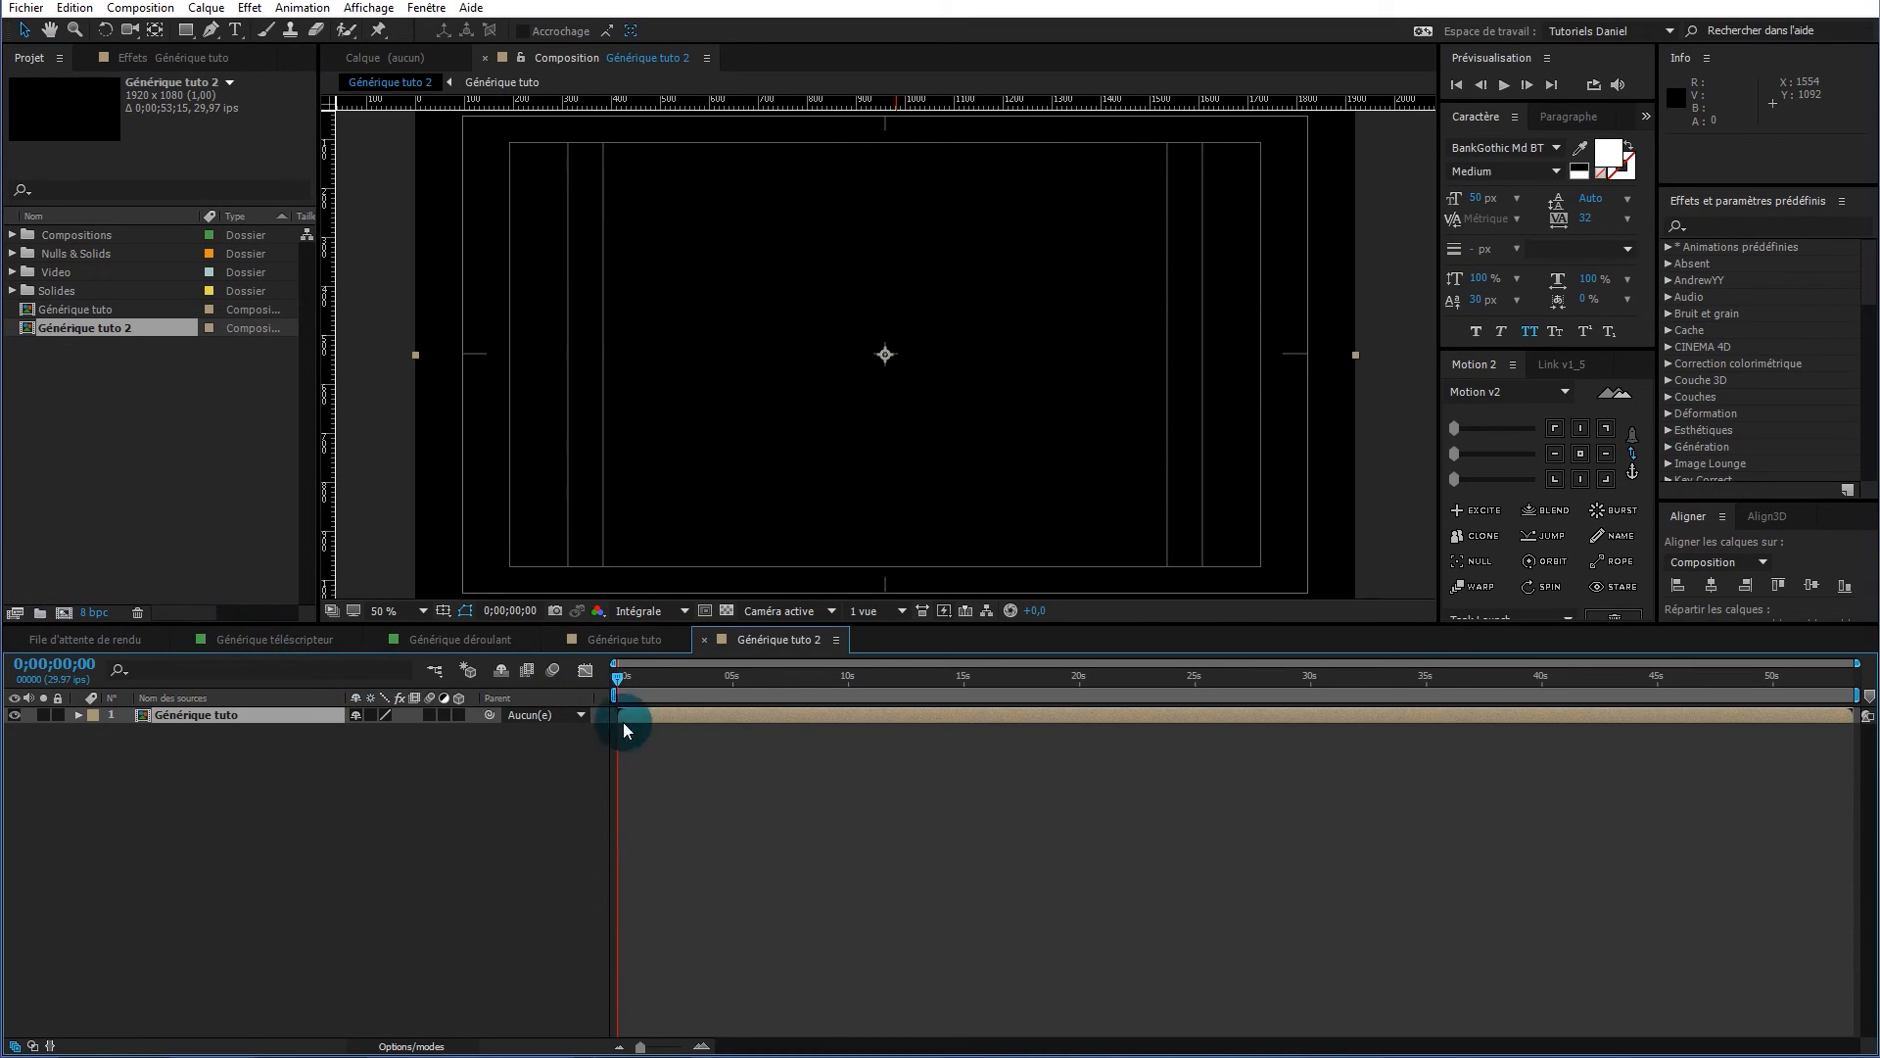
{"action": "left_click_drag", "start_coordinate": [770, 672], "coordinate": [480, 704]}
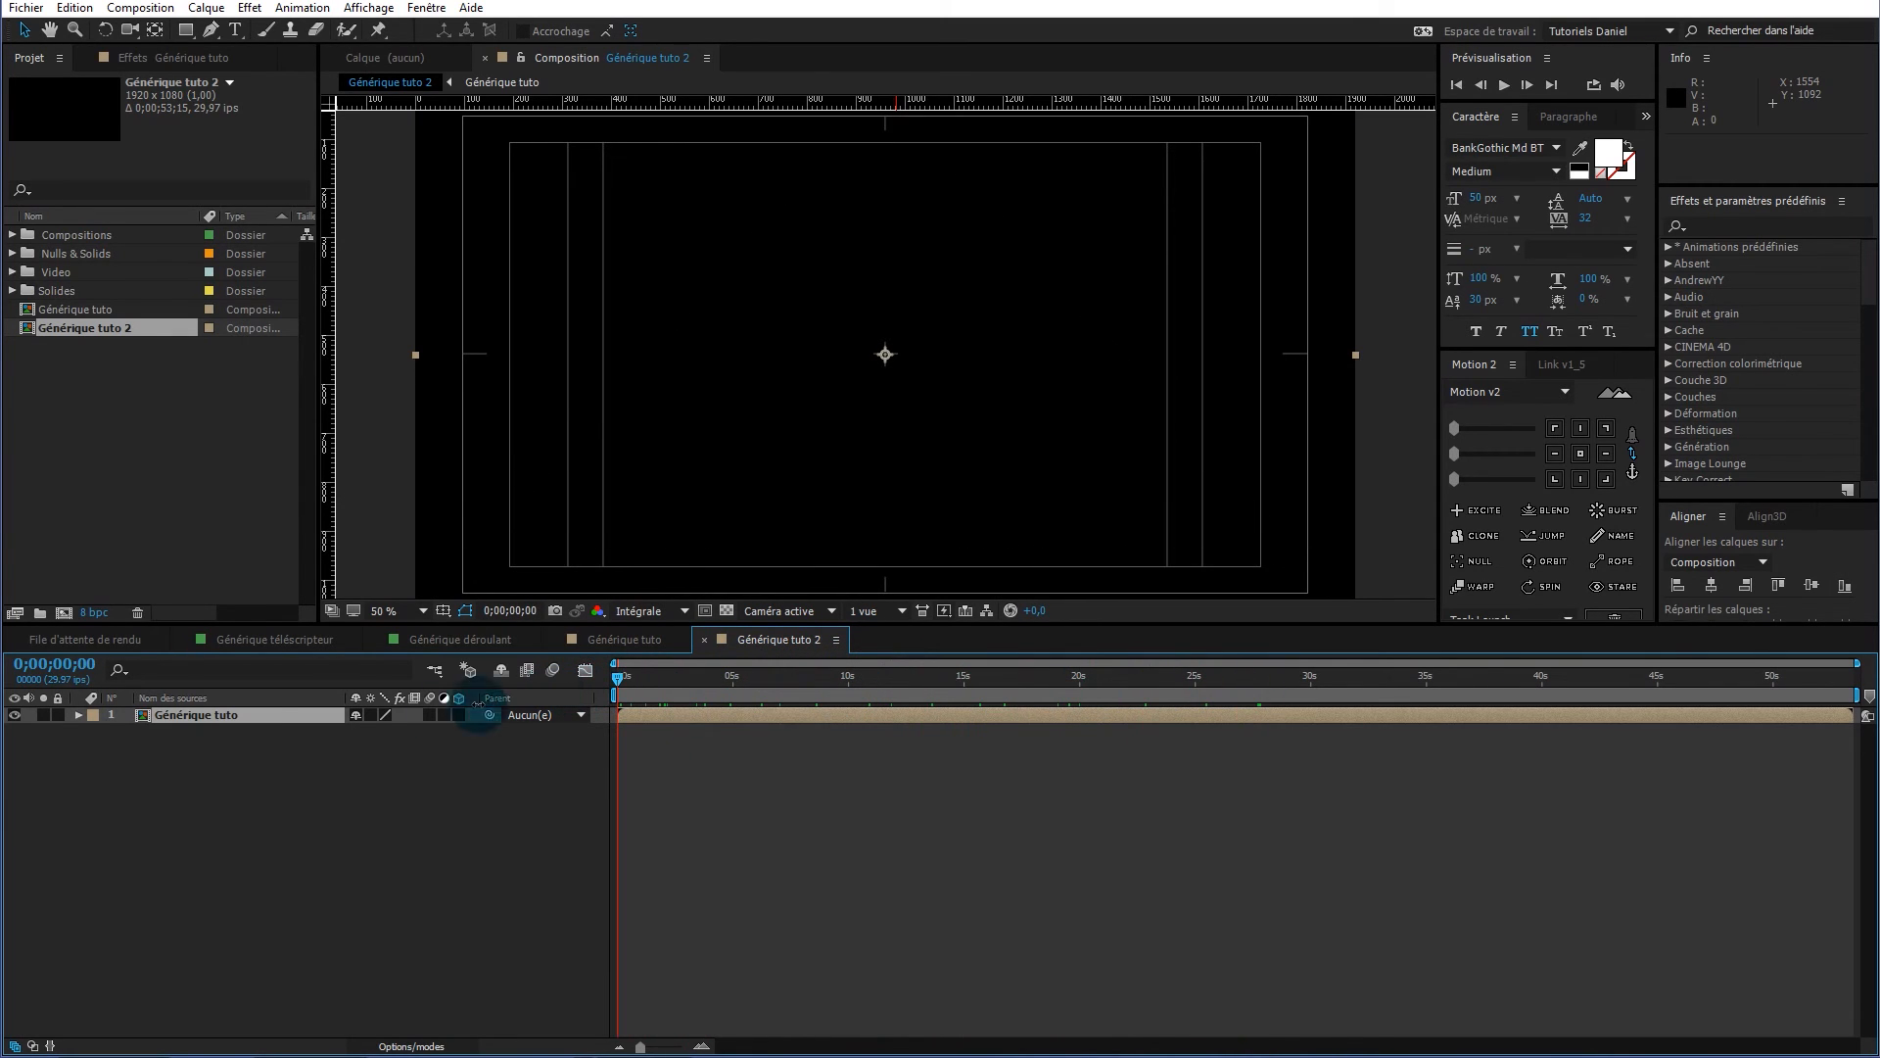
Enable time remapping on the Générique tuto layer and pull its end keyframe from 0;00;53;13 to 0;00;35;03
{"action": "right_click", "coordinate": [267, 725]}
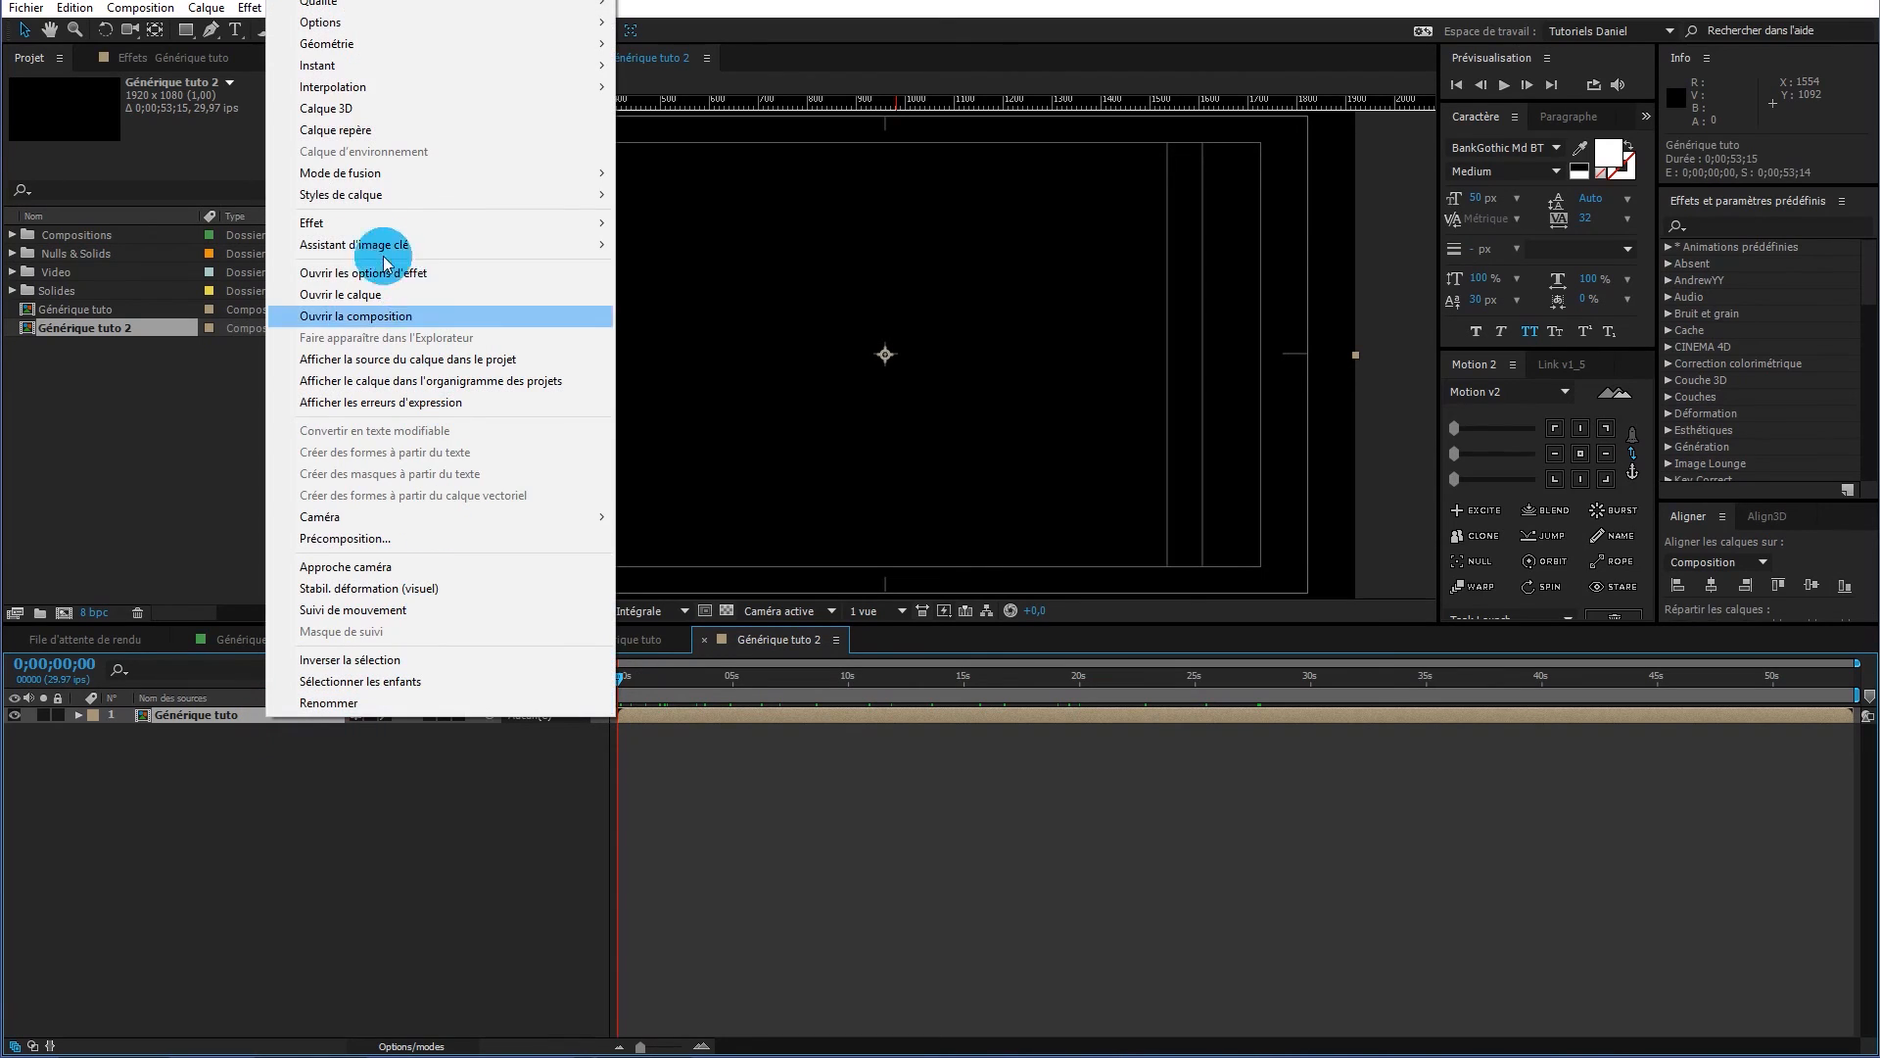
{"action": "mouse_move", "coordinate": [342, 68]}
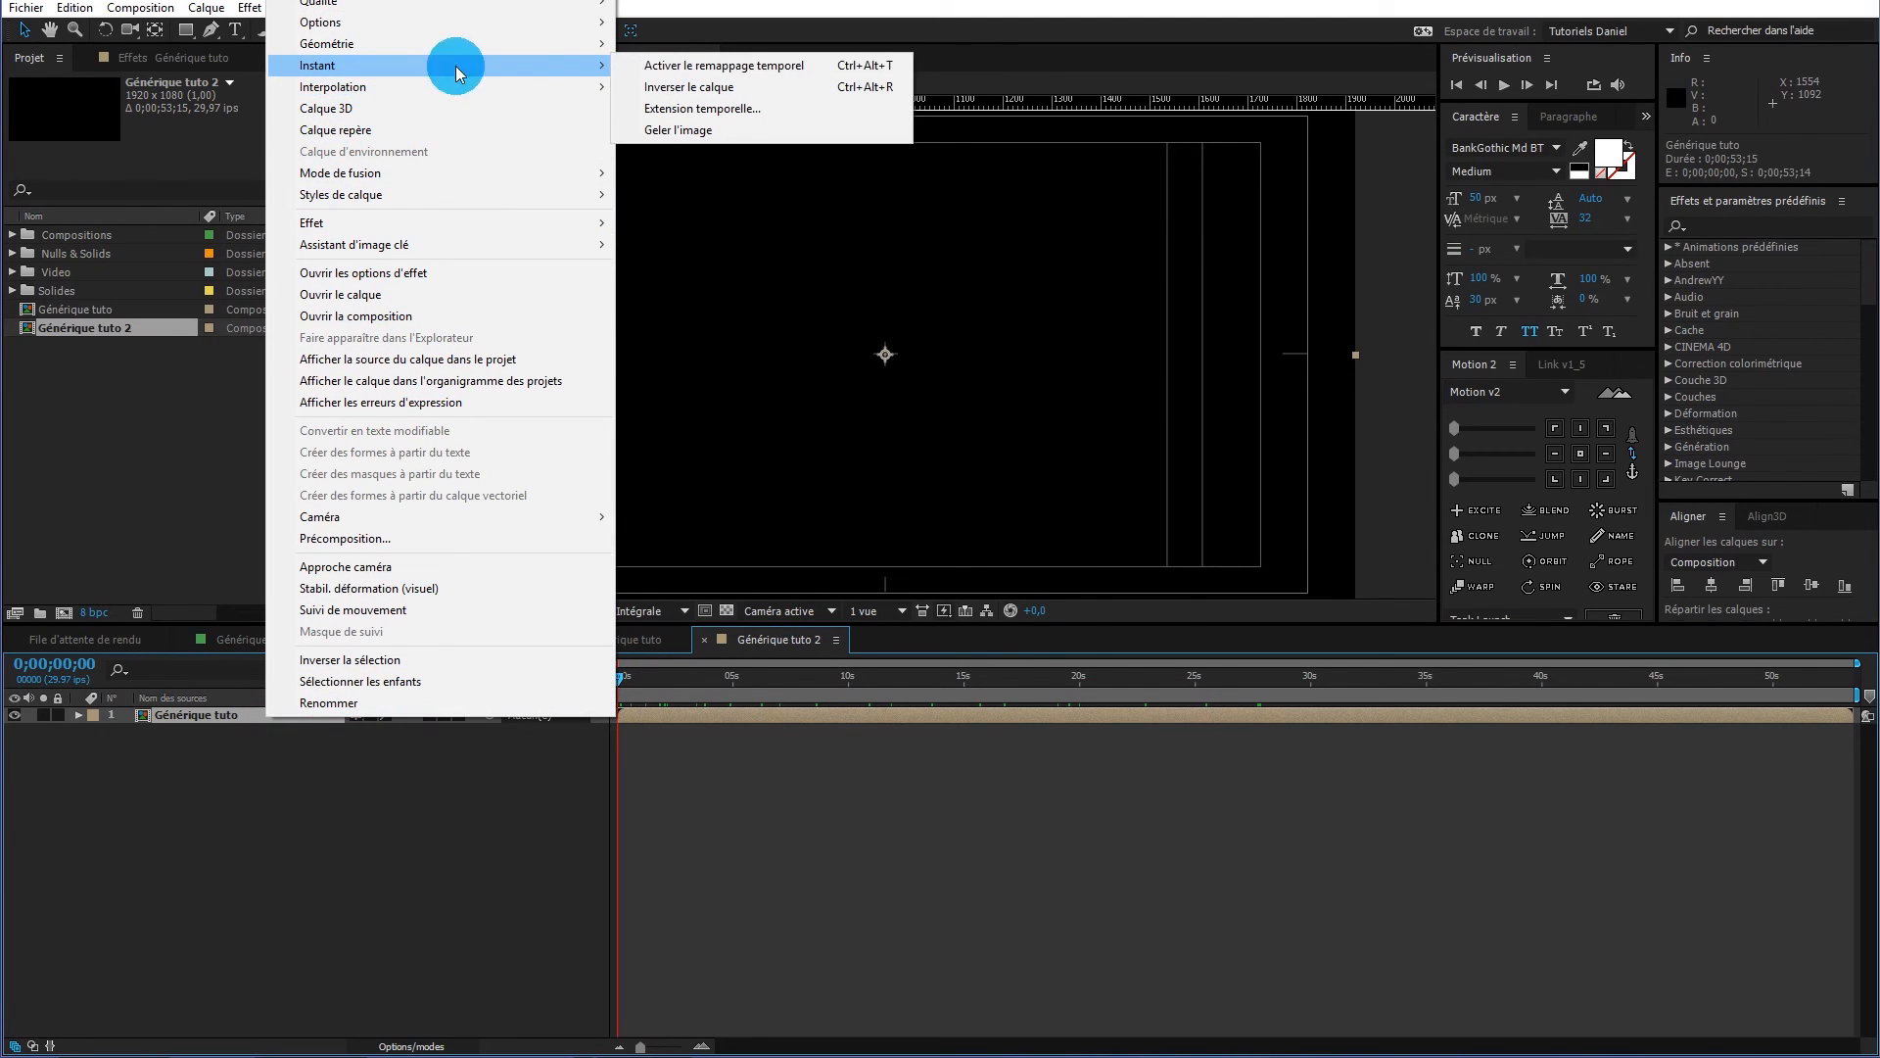
{"action": "left_click", "coordinate": [679, 68]}
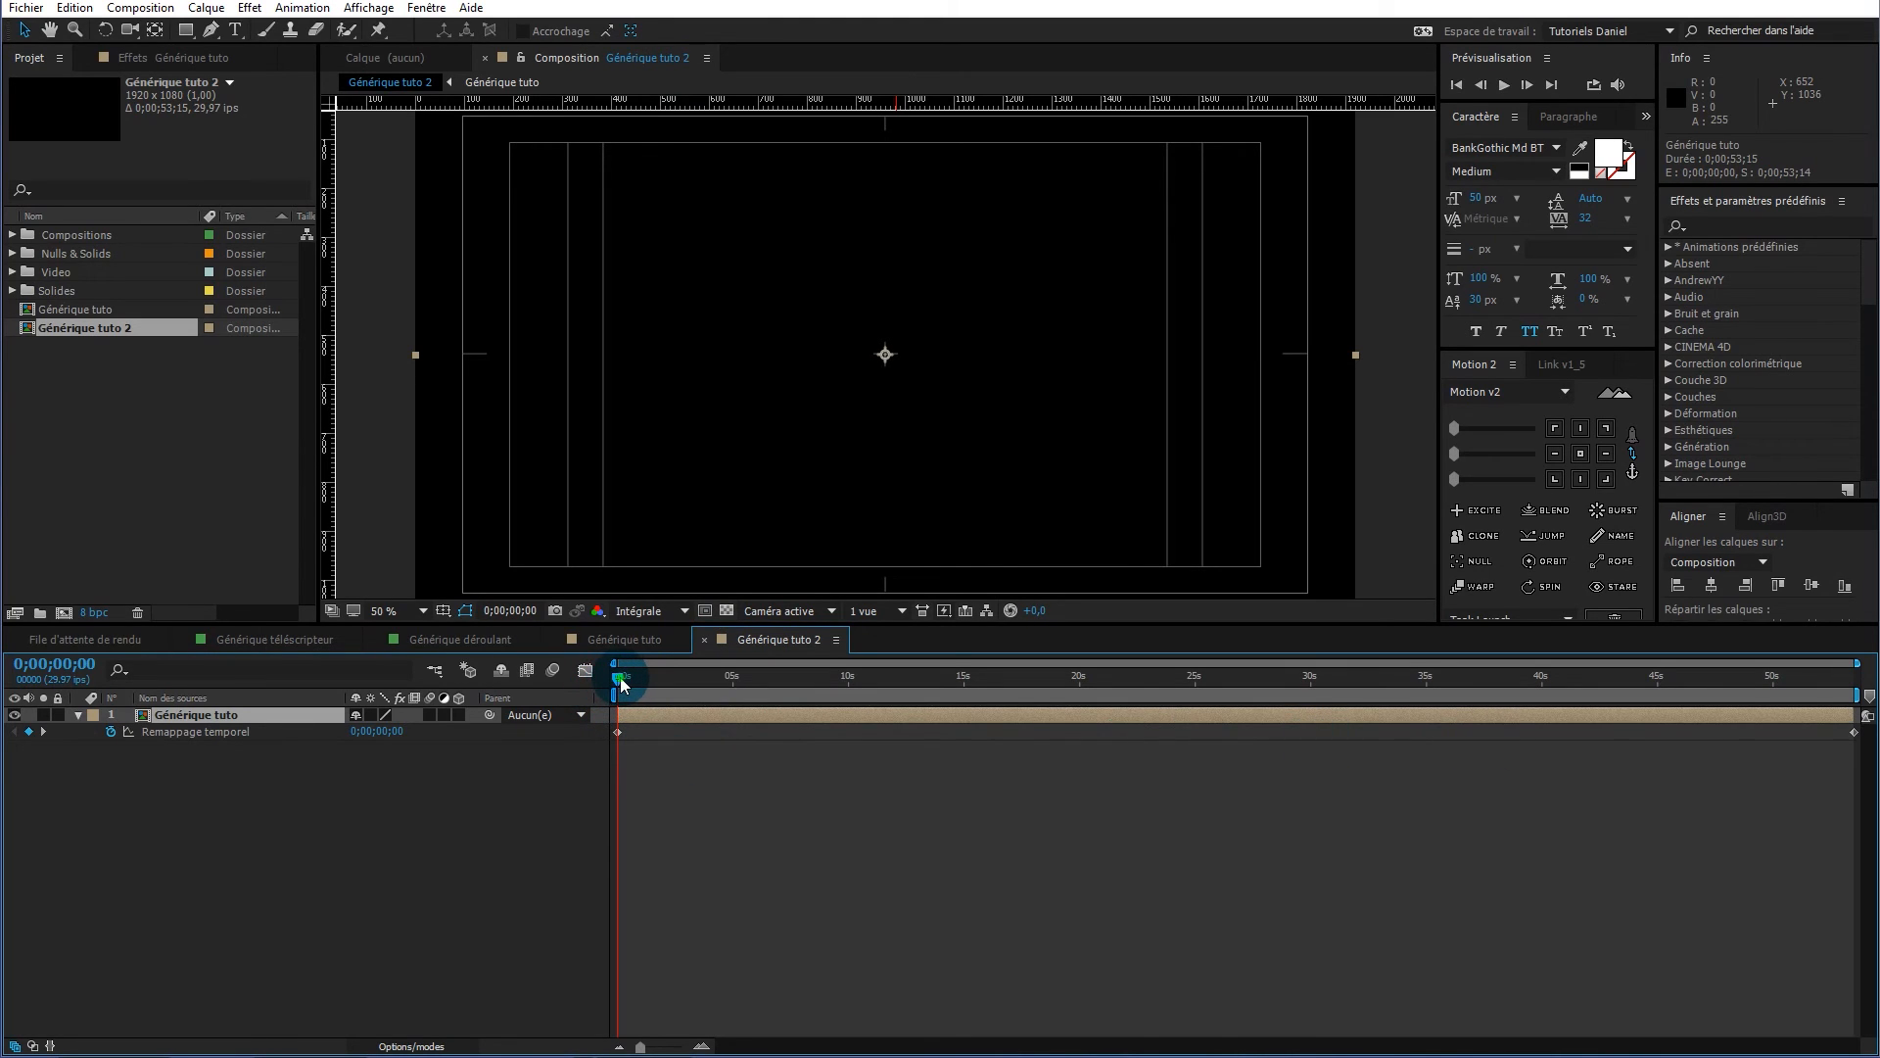
{"action": "left_click_drag", "start_coordinate": [718, 672], "coordinate": [1427, 697]}
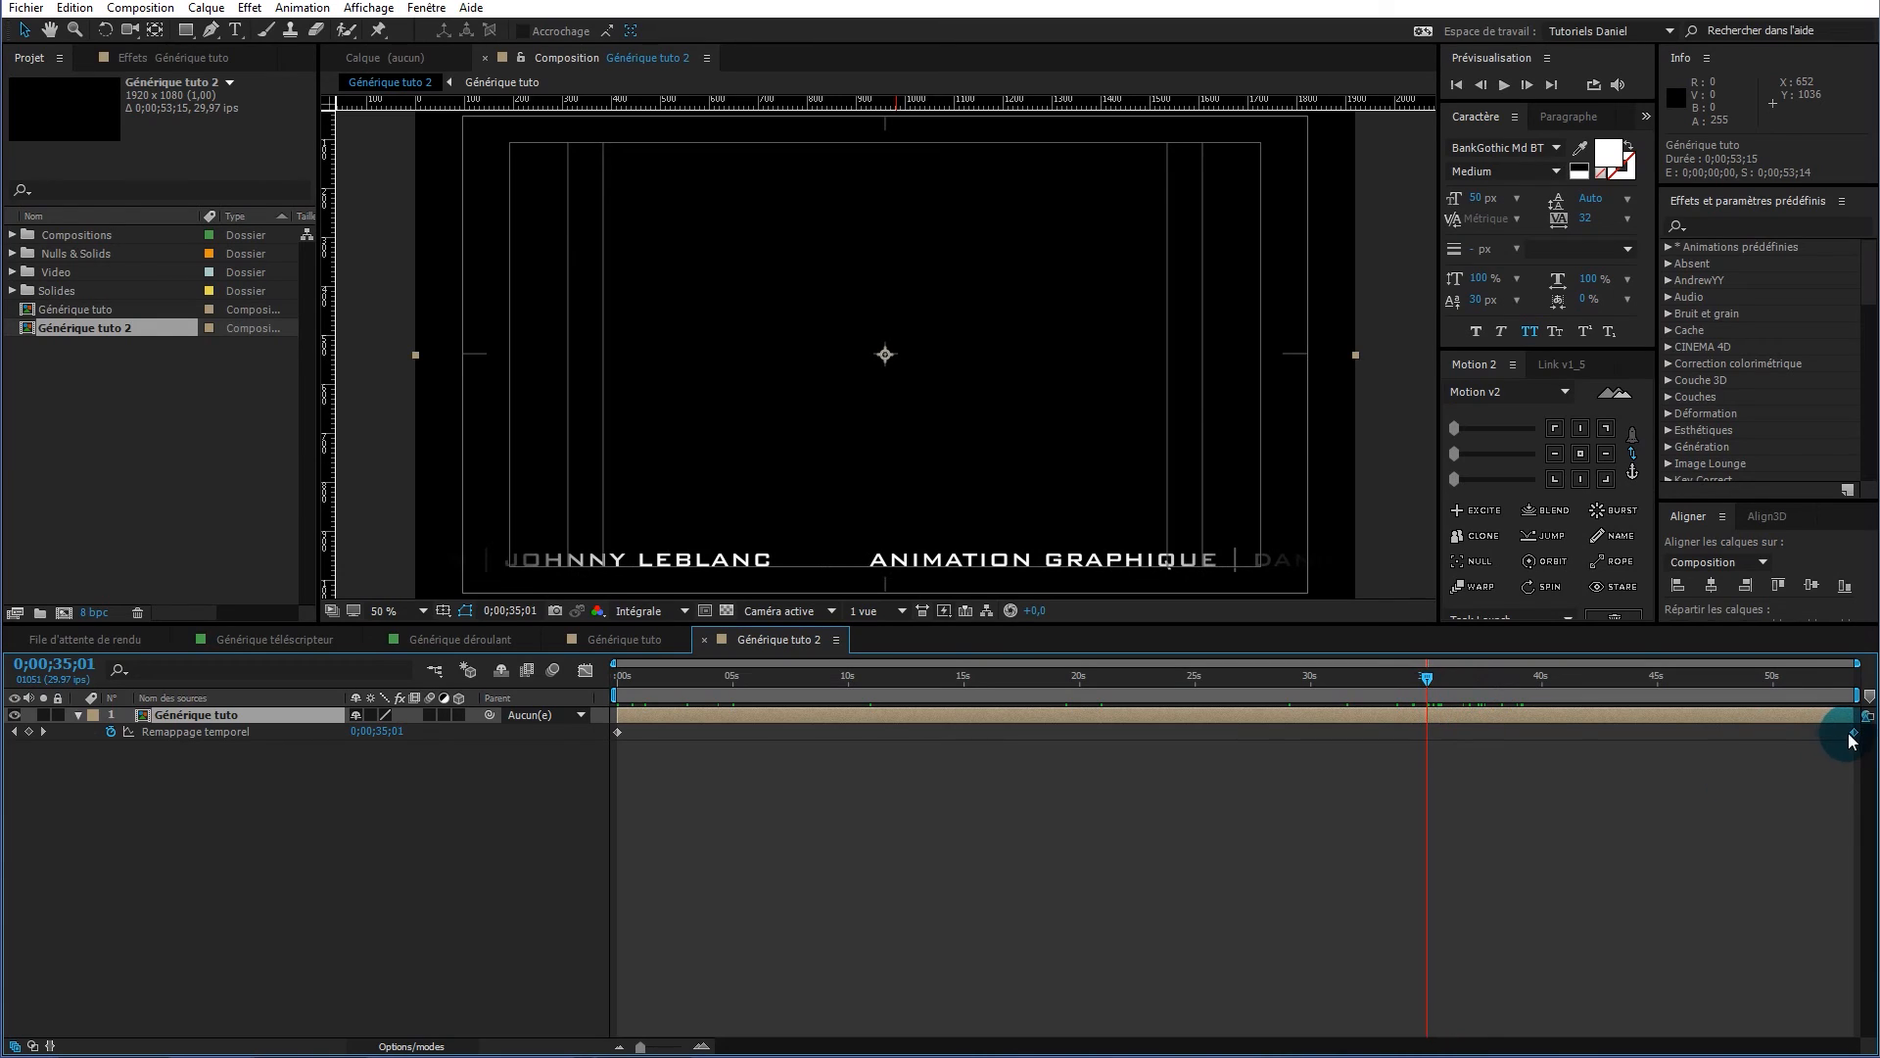
{"action": "left_click_drag", "start_coordinate": [1856, 735], "coordinate": [1432, 746]}
{"action": "left_click_drag", "start_coordinate": [1427, 681], "coordinate": [579, 693]}
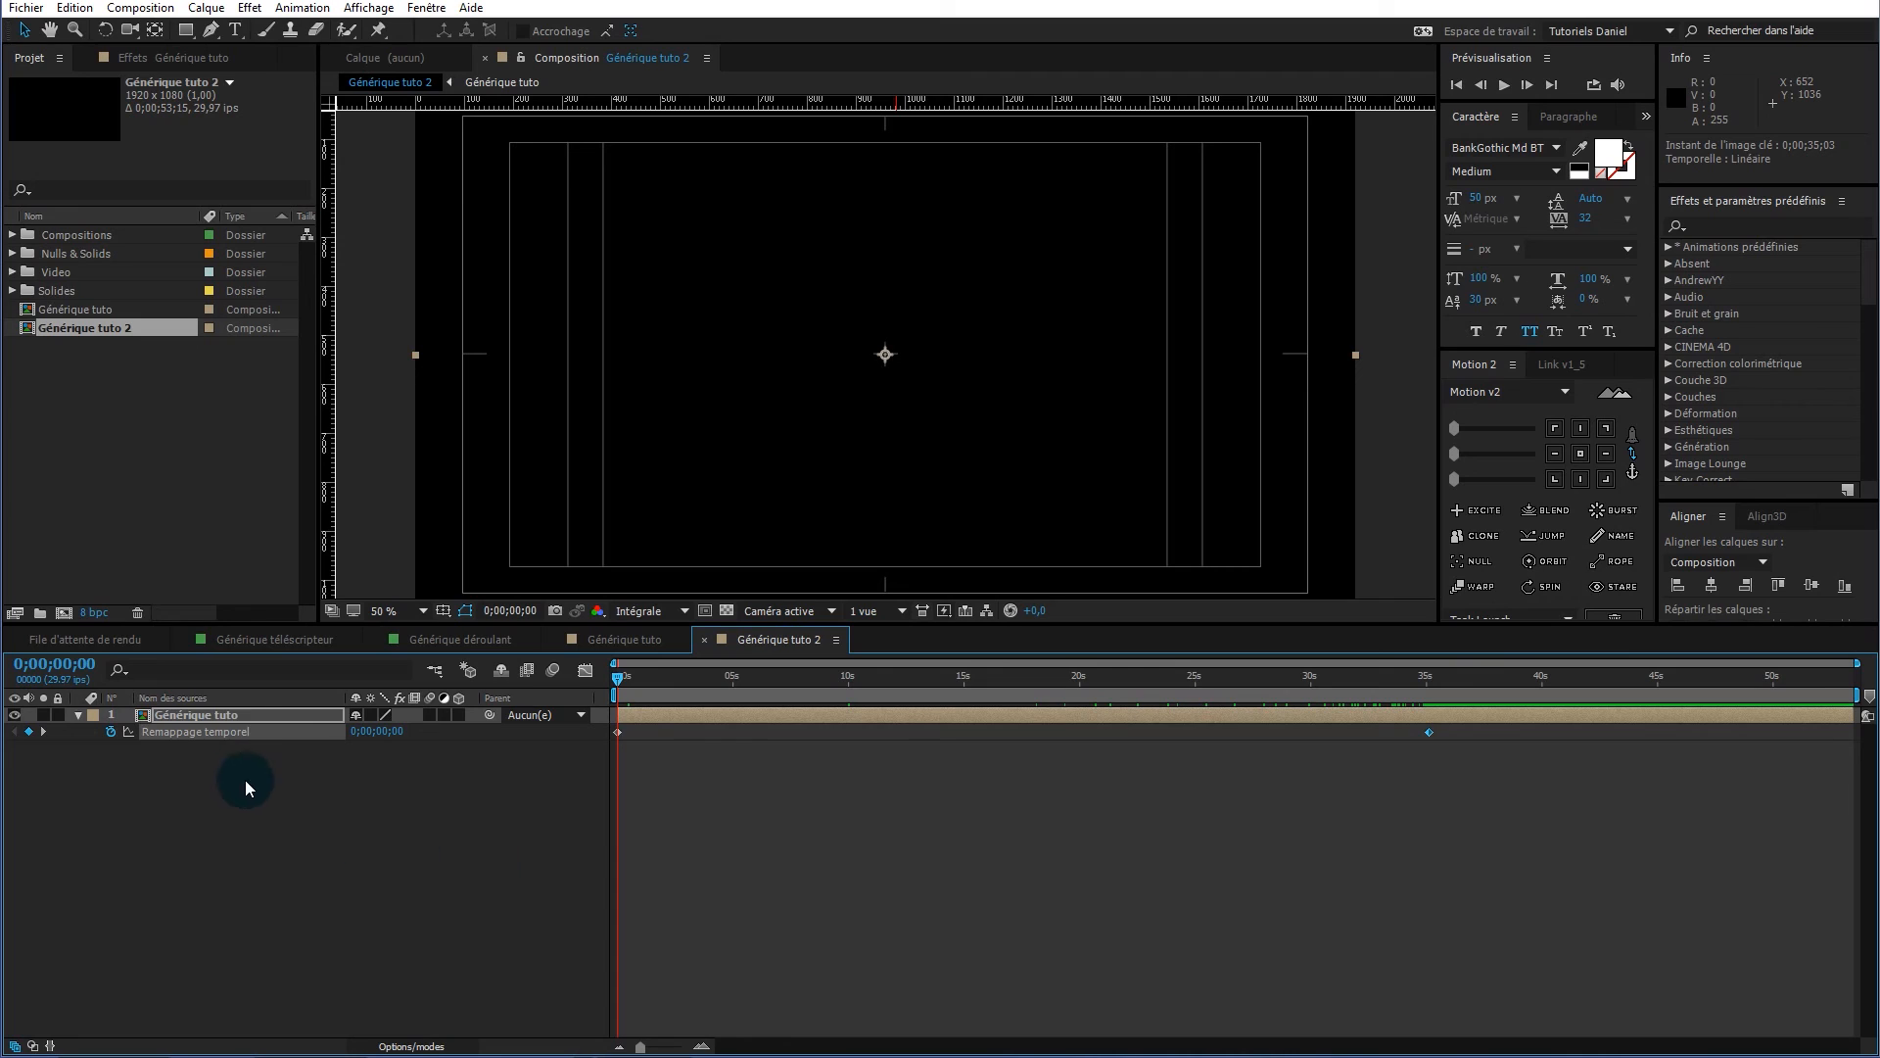
Switch to the Générique déroulant comp and scrub through its scrolling credits up to Réalisation and Caméraman
{"action": "left_click", "coordinate": [239, 715]}
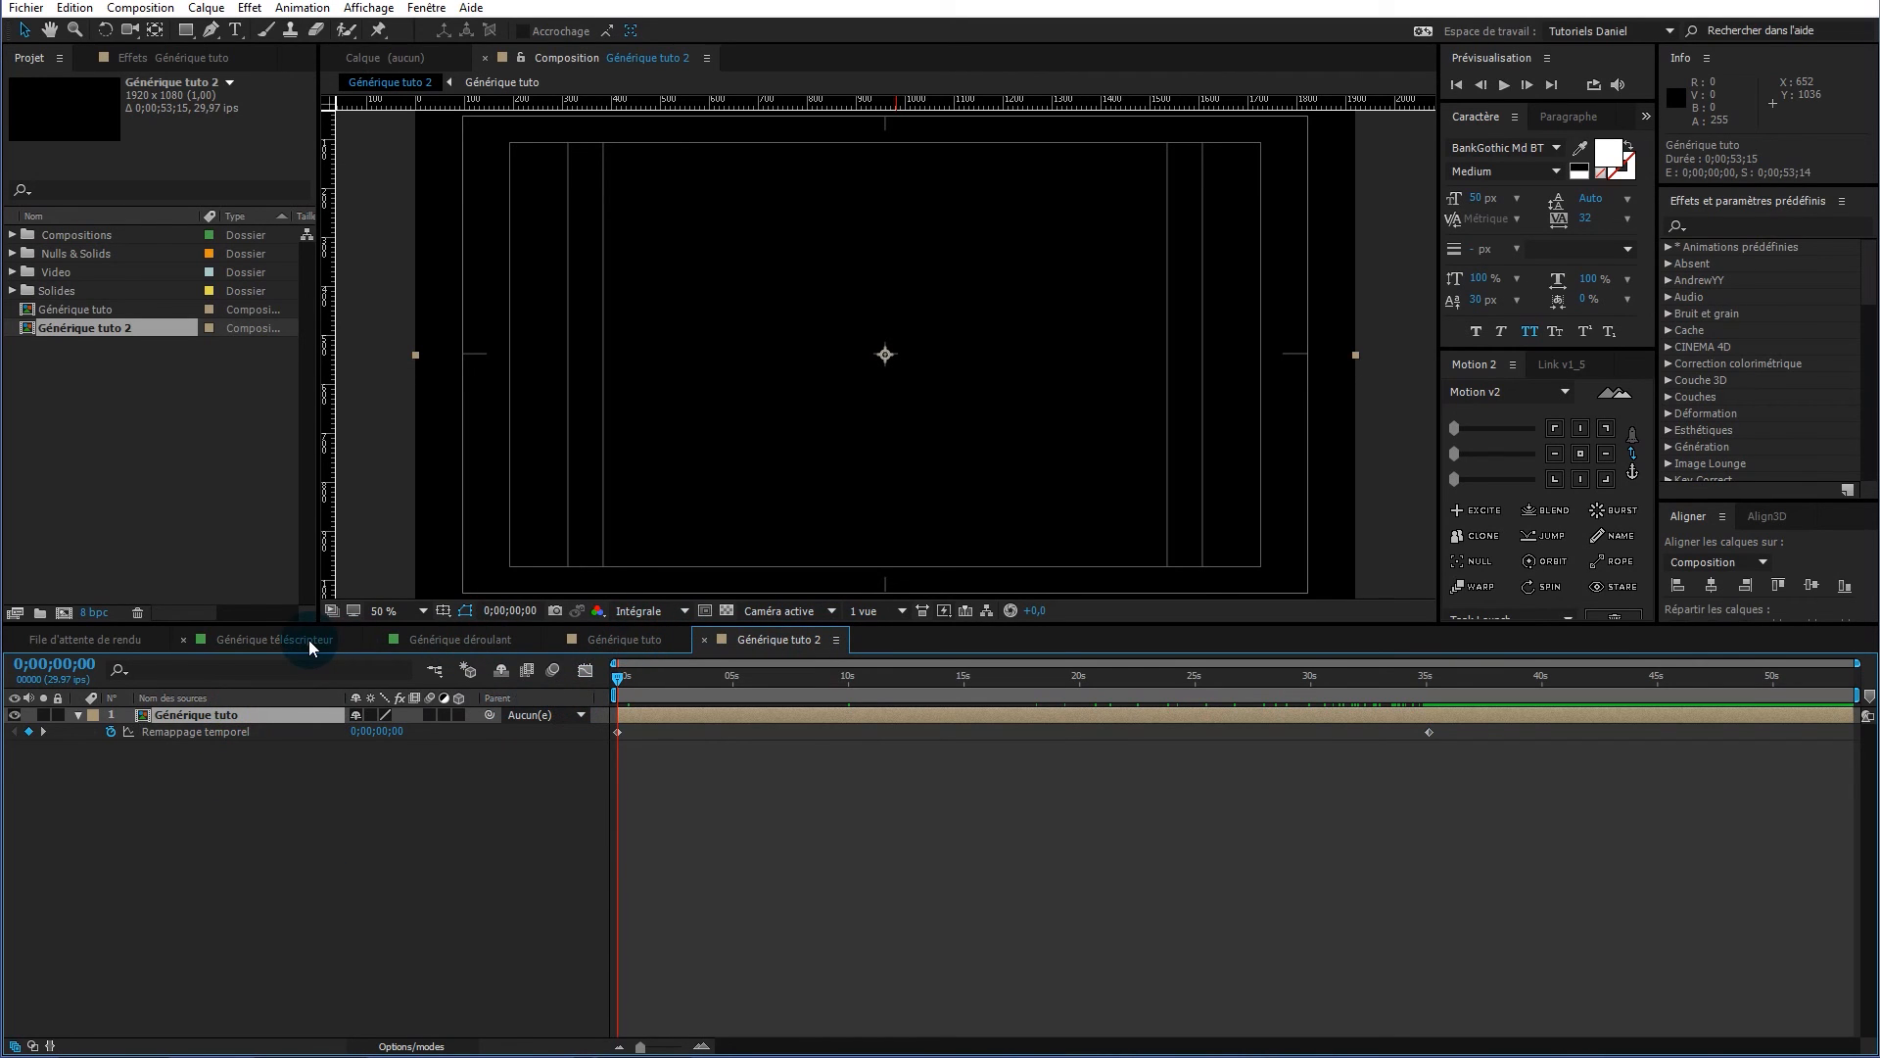
{"action": "left_click", "coordinate": [456, 639]}
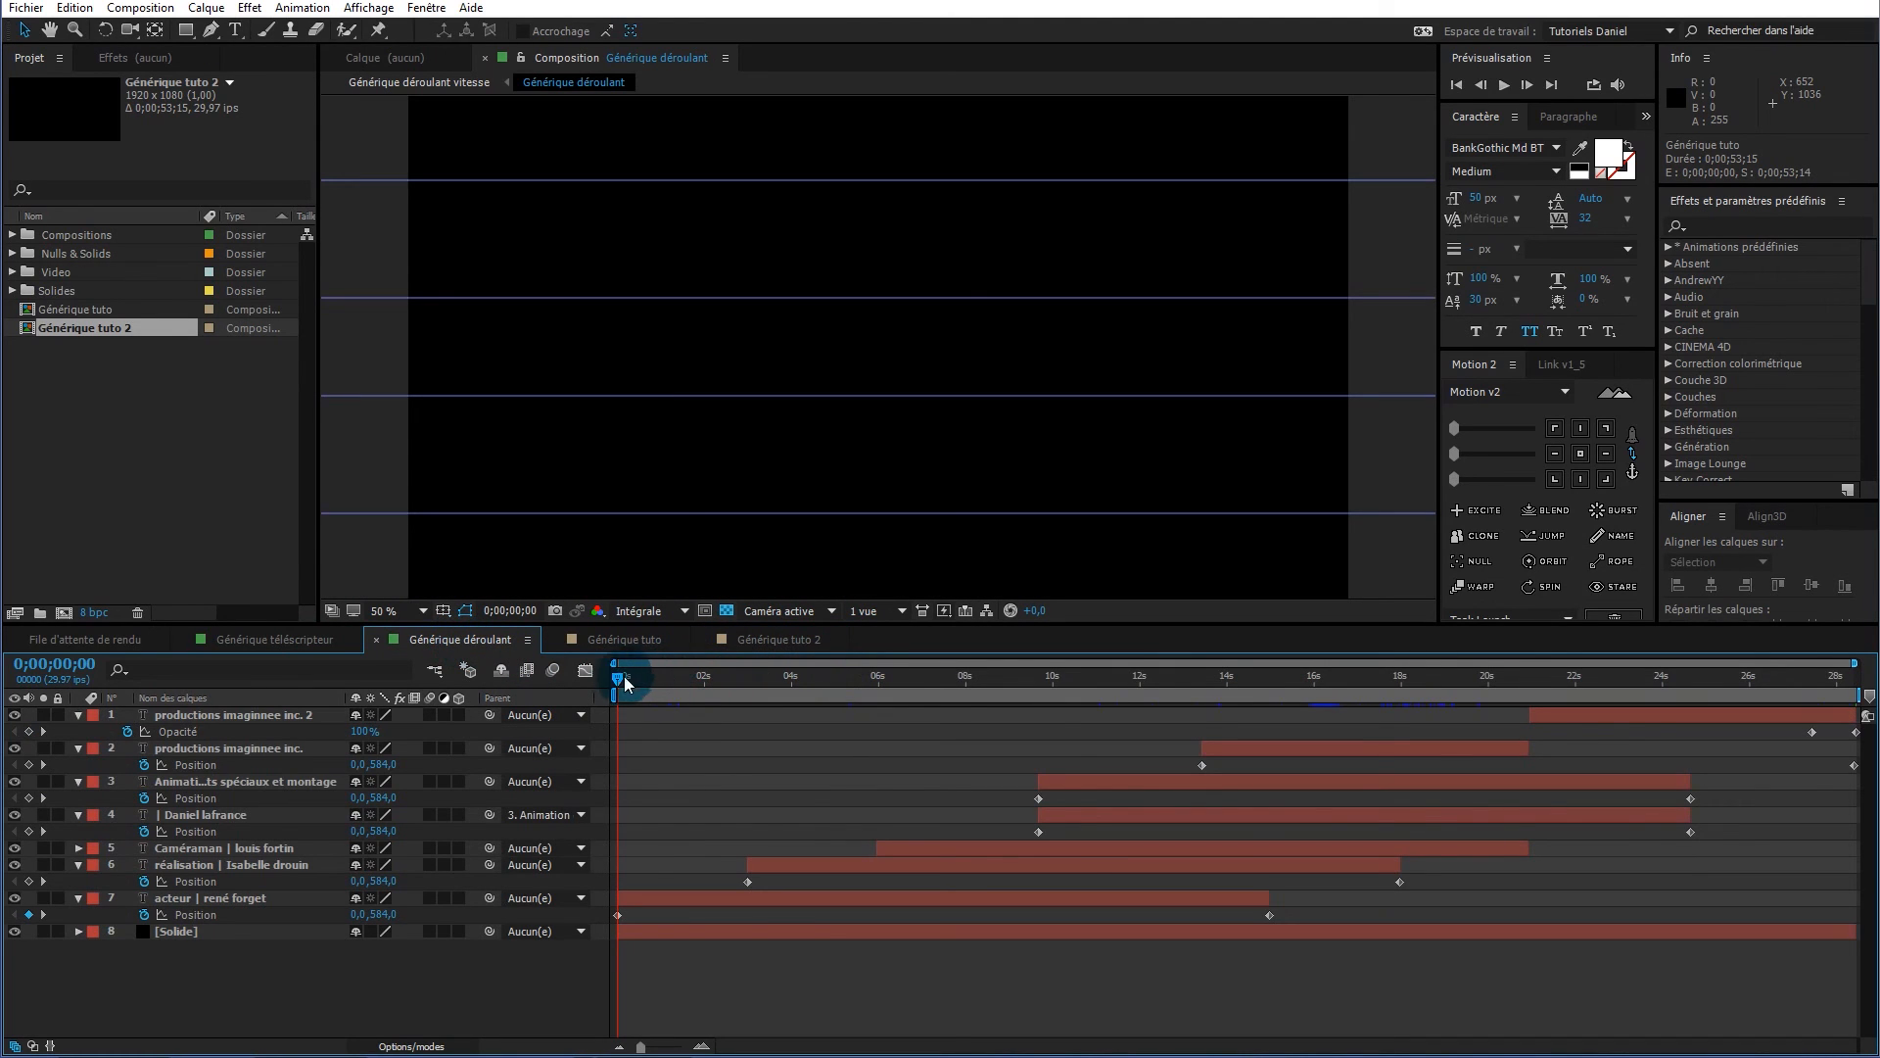
{"action": "left_click_drag", "start_coordinate": [615, 686], "coordinate": [1283, 638]}
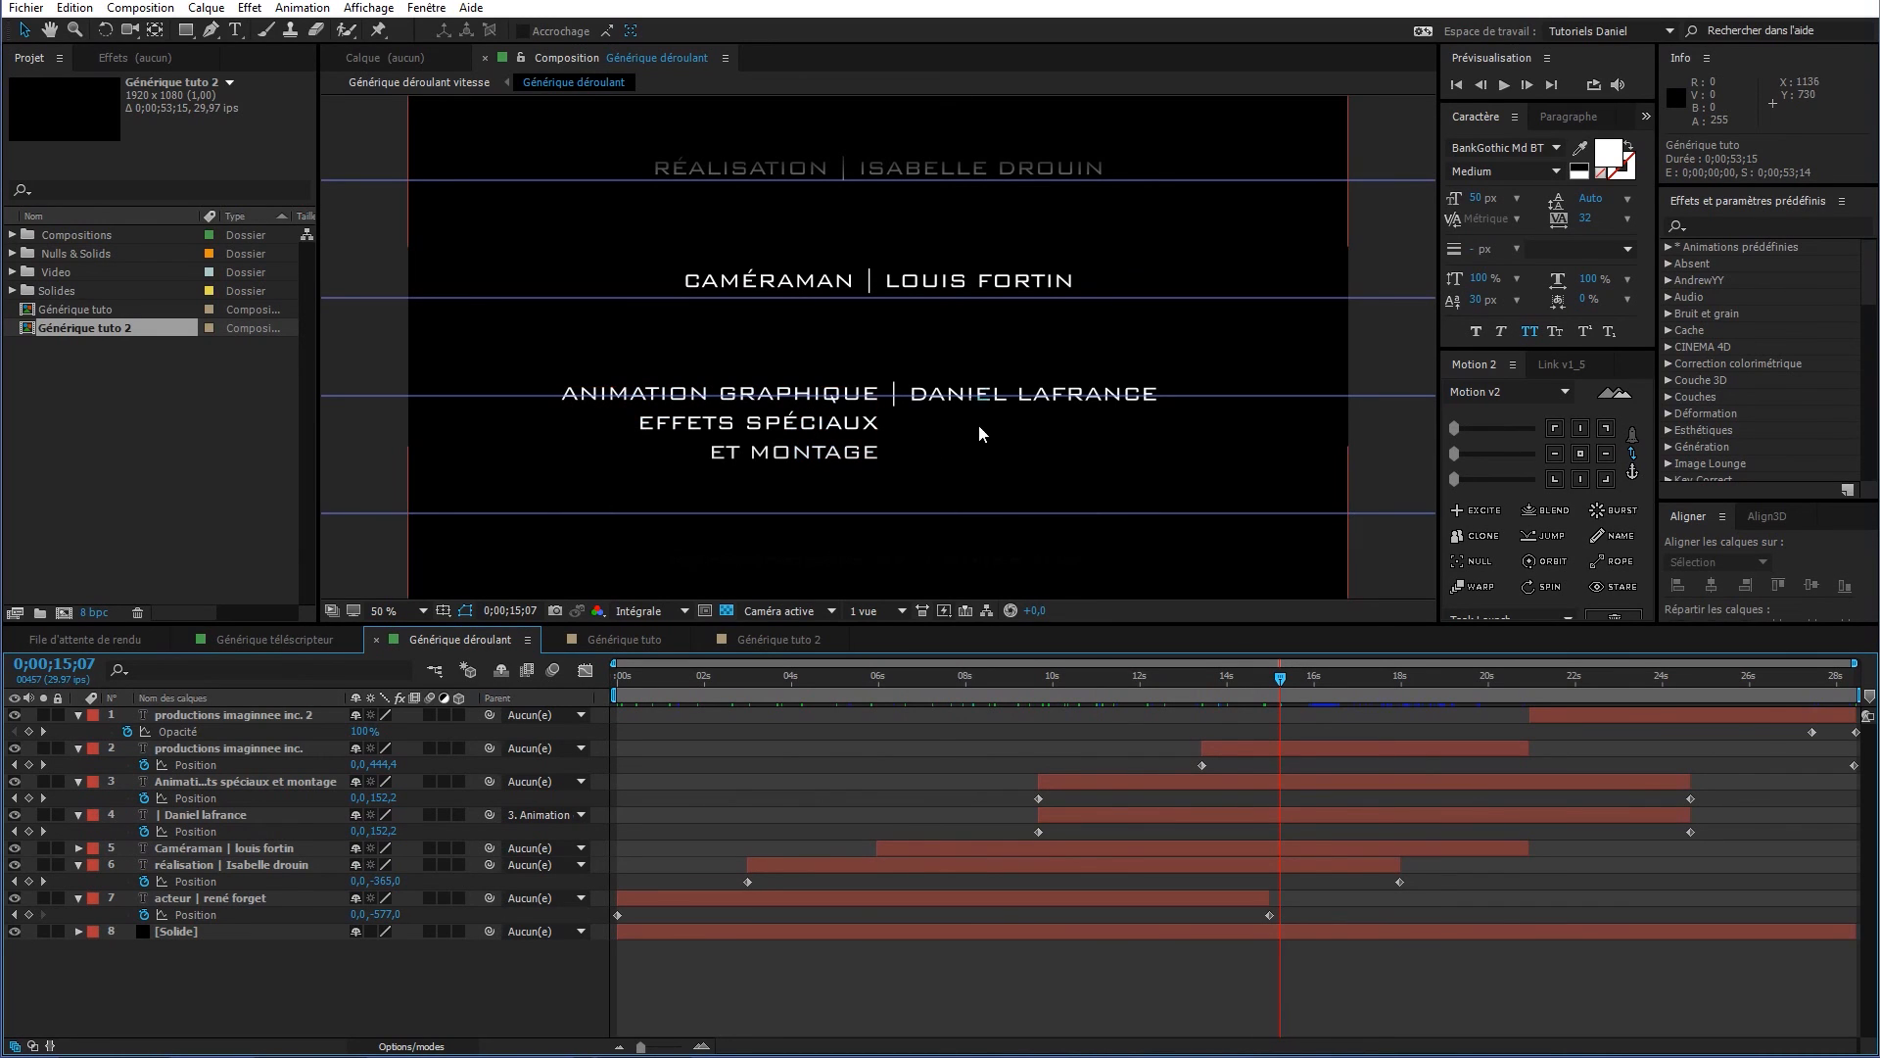
{"action": "left_click", "coordinate": [998, 786]}
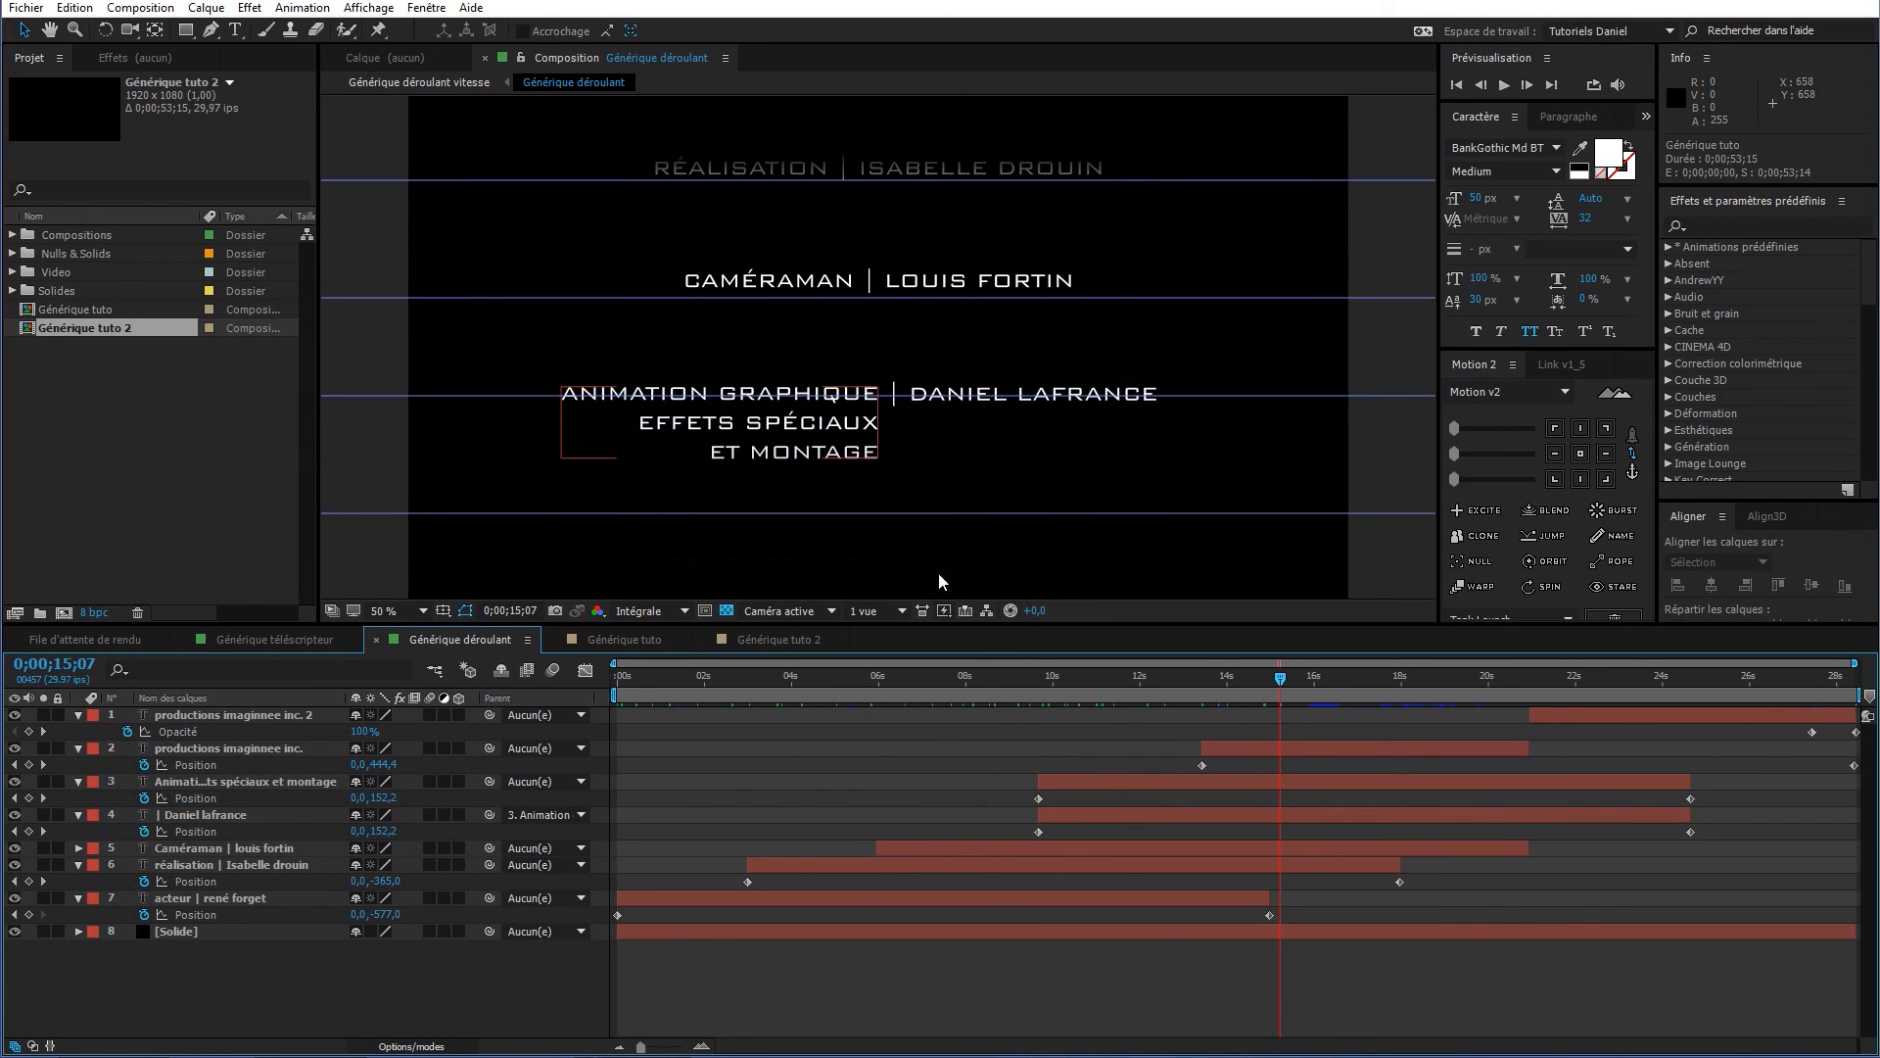
{"action": "left_click_drag", "start_coordinate": [1279, 674], "coordinate": [908, 715]}
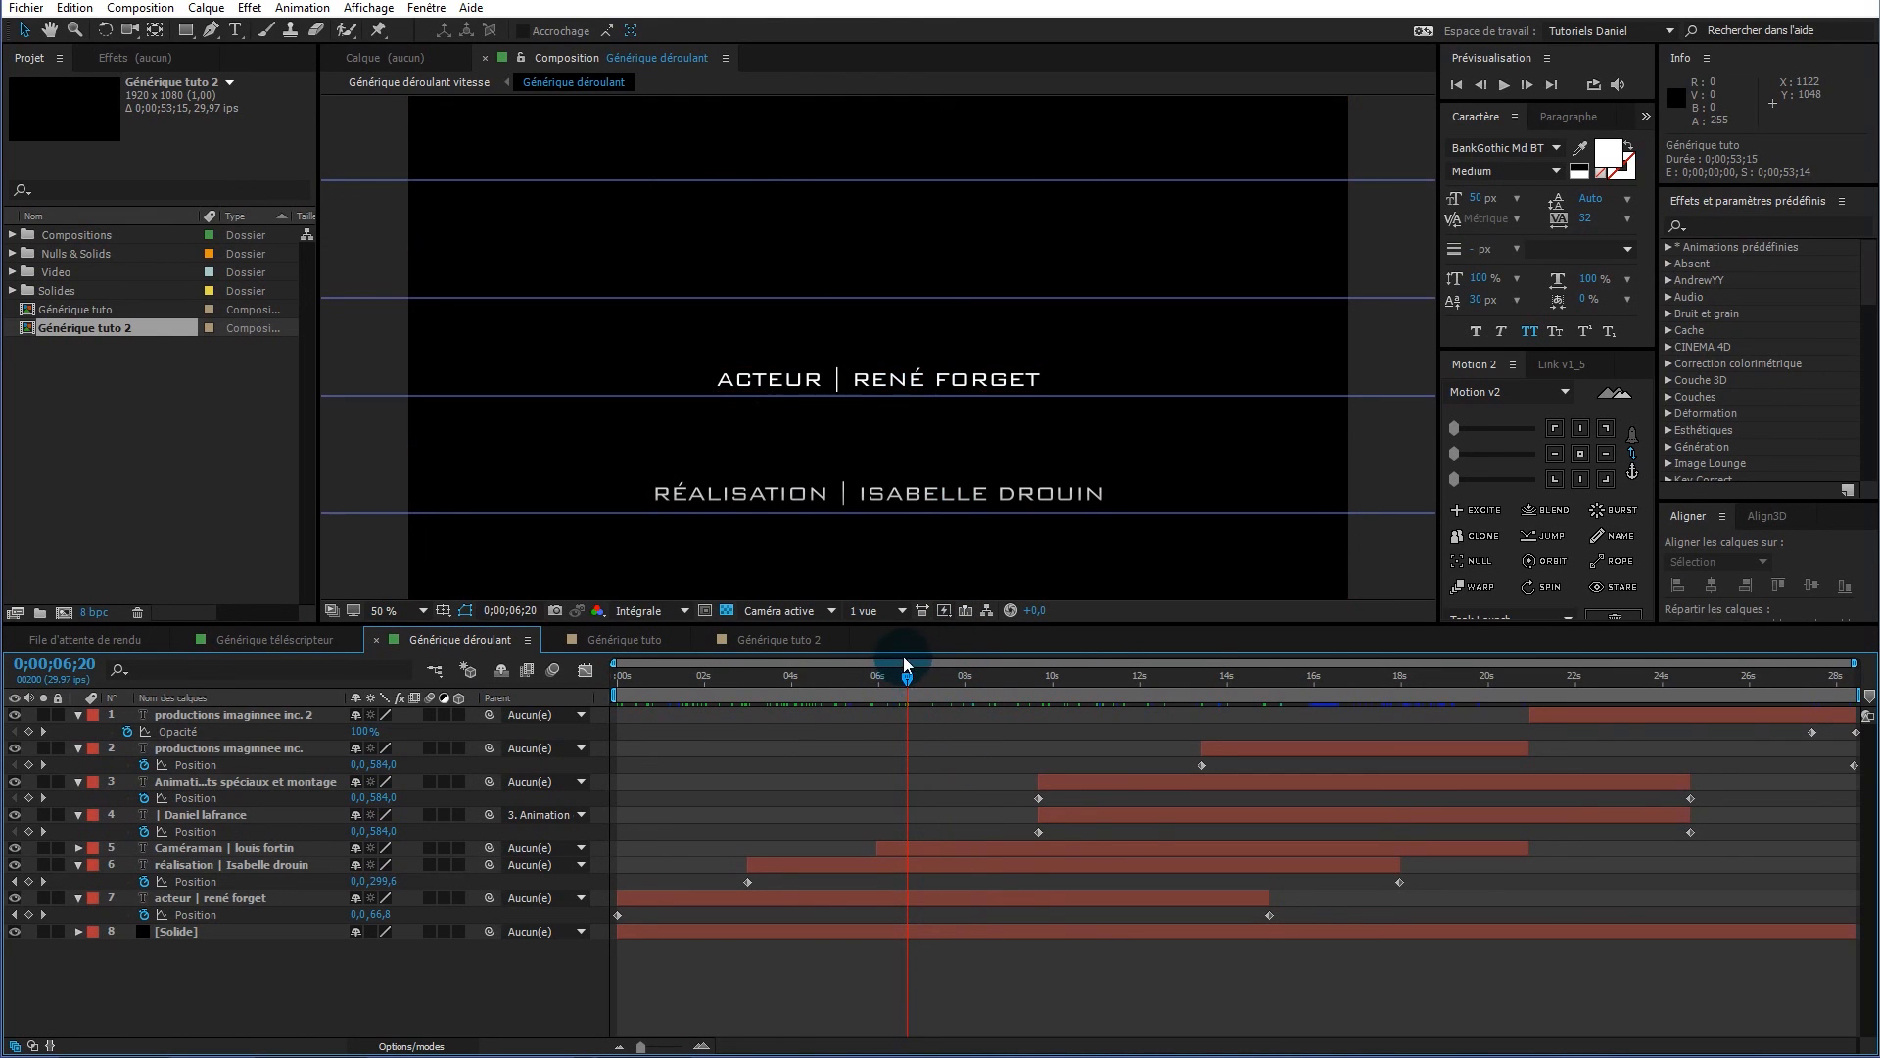
{"action": "left_click_drag", "start_coordinate": [913, 681], "coordinate": [1302, 658]}
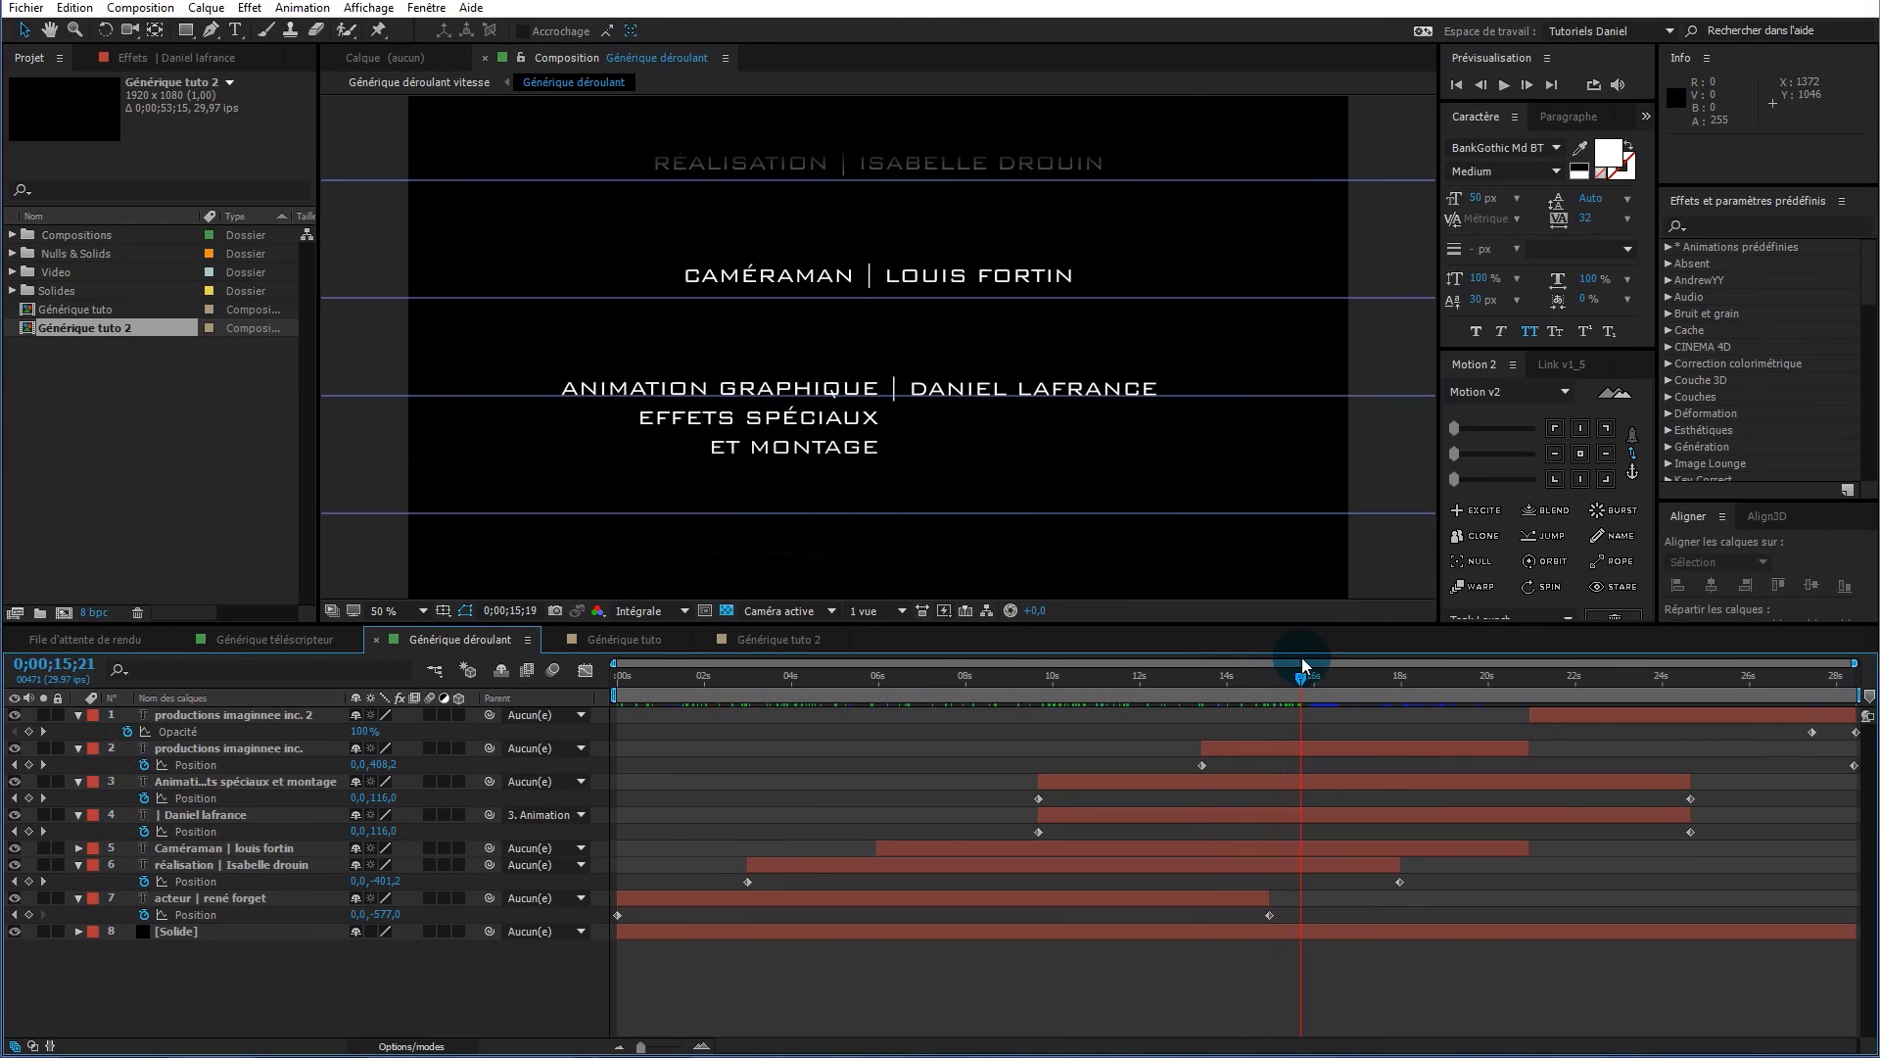
Inspect the effets spéciaux et montage credit and name layers, checking positions around 10–15 seconds
{"action": "left_click", "coordinate": [1089, 781]}
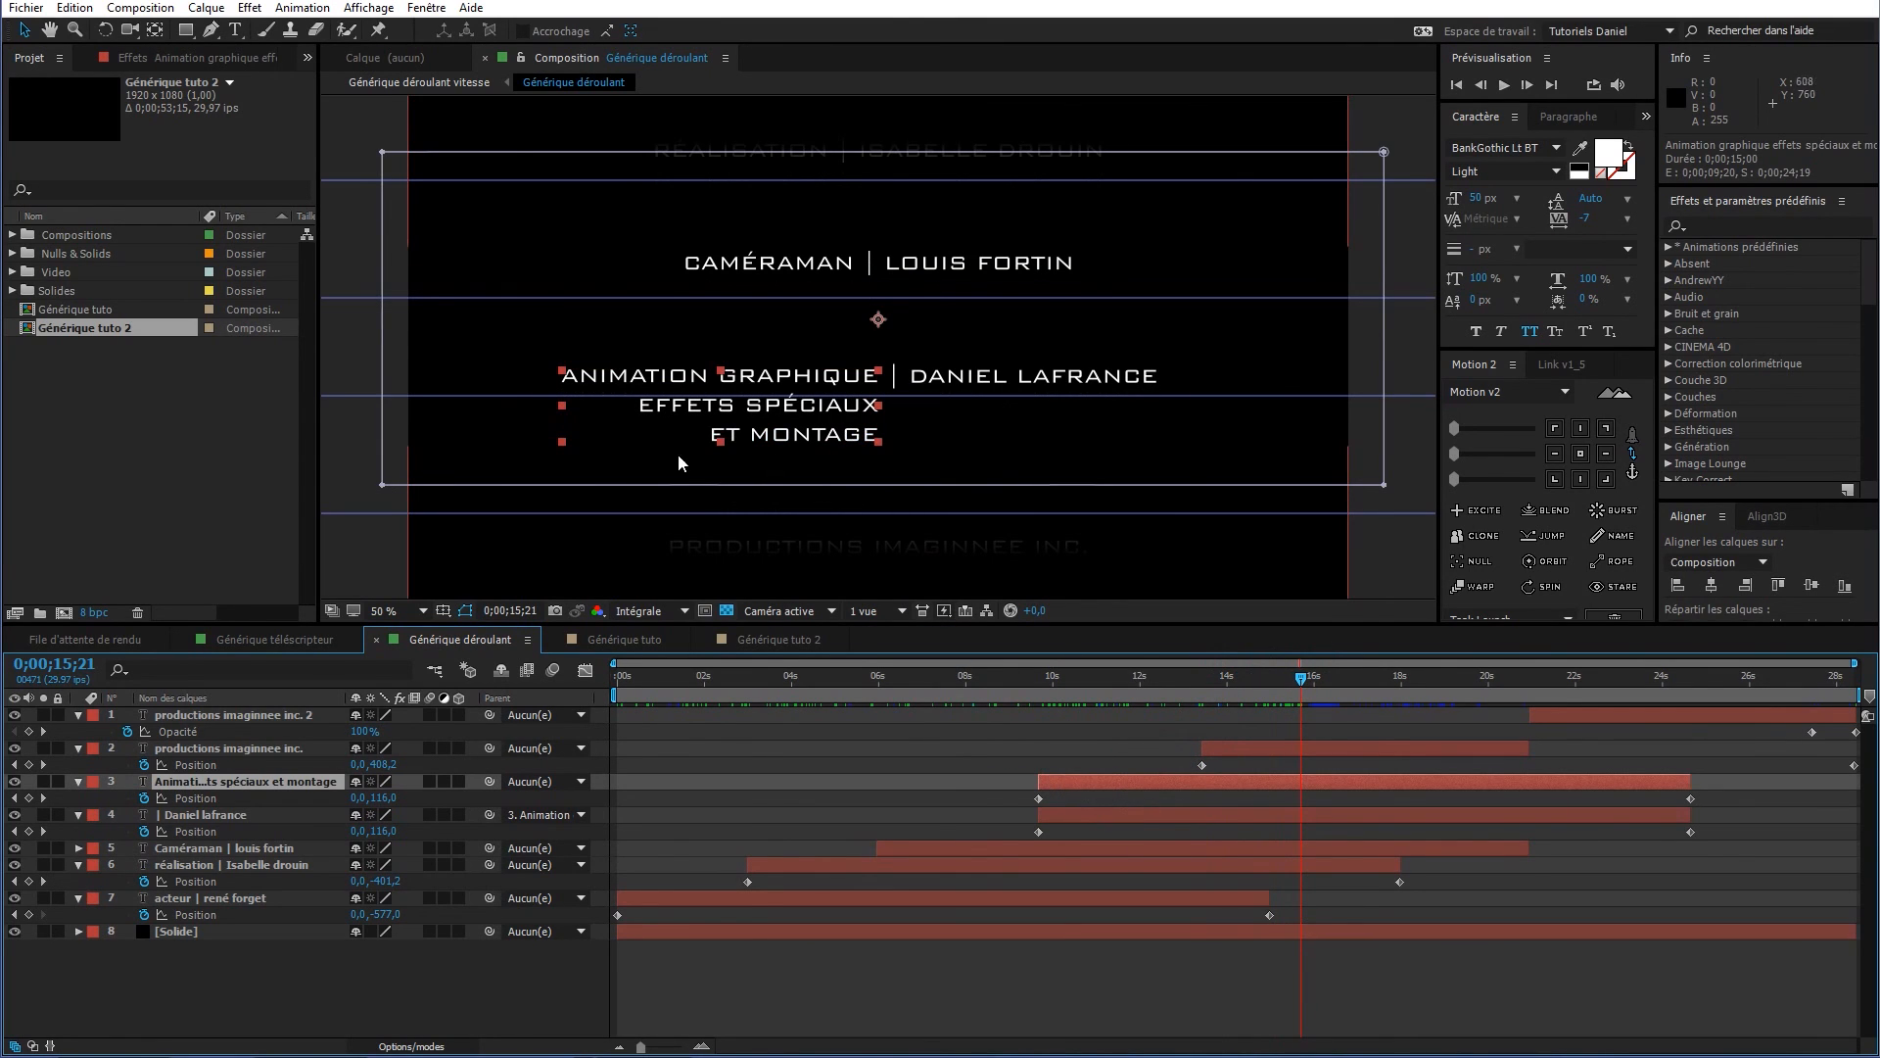
{"action": "left_click", "coordinate": [1152, 813]}
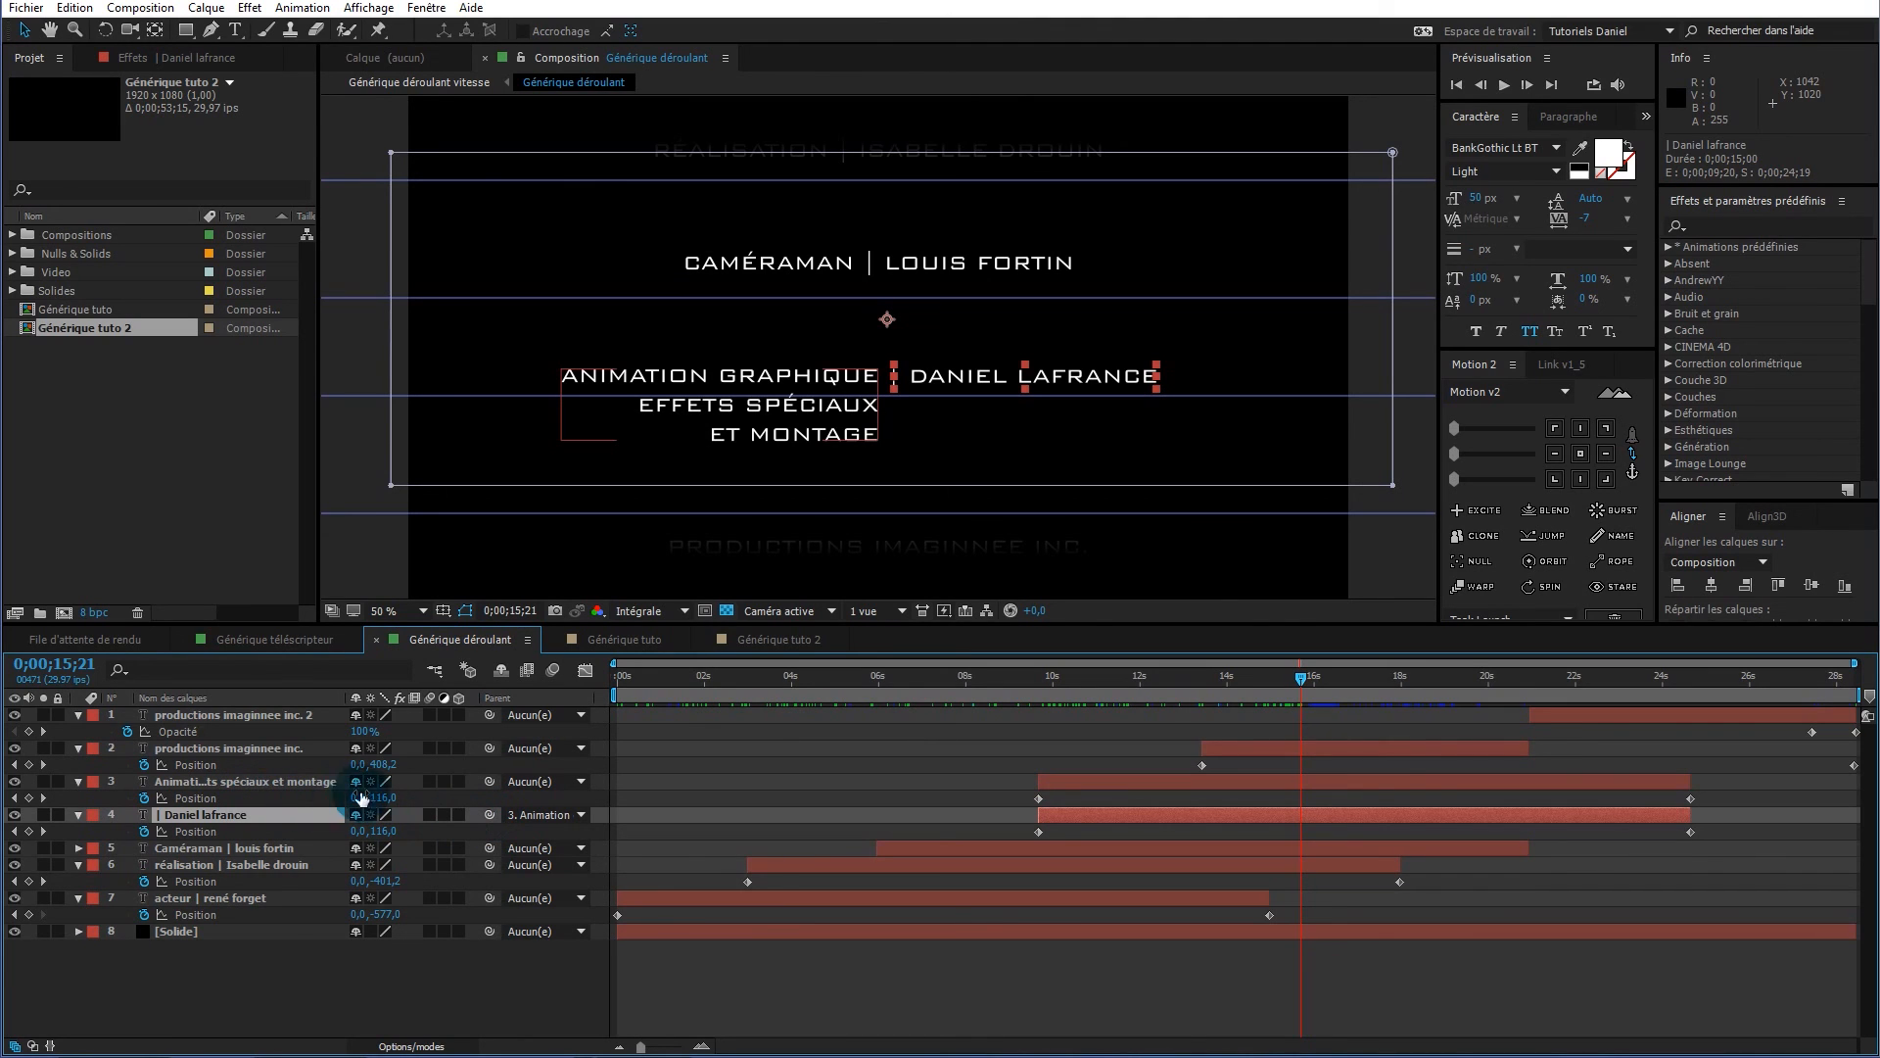
{"action": "left_click", "coordinate": [288, 781]}
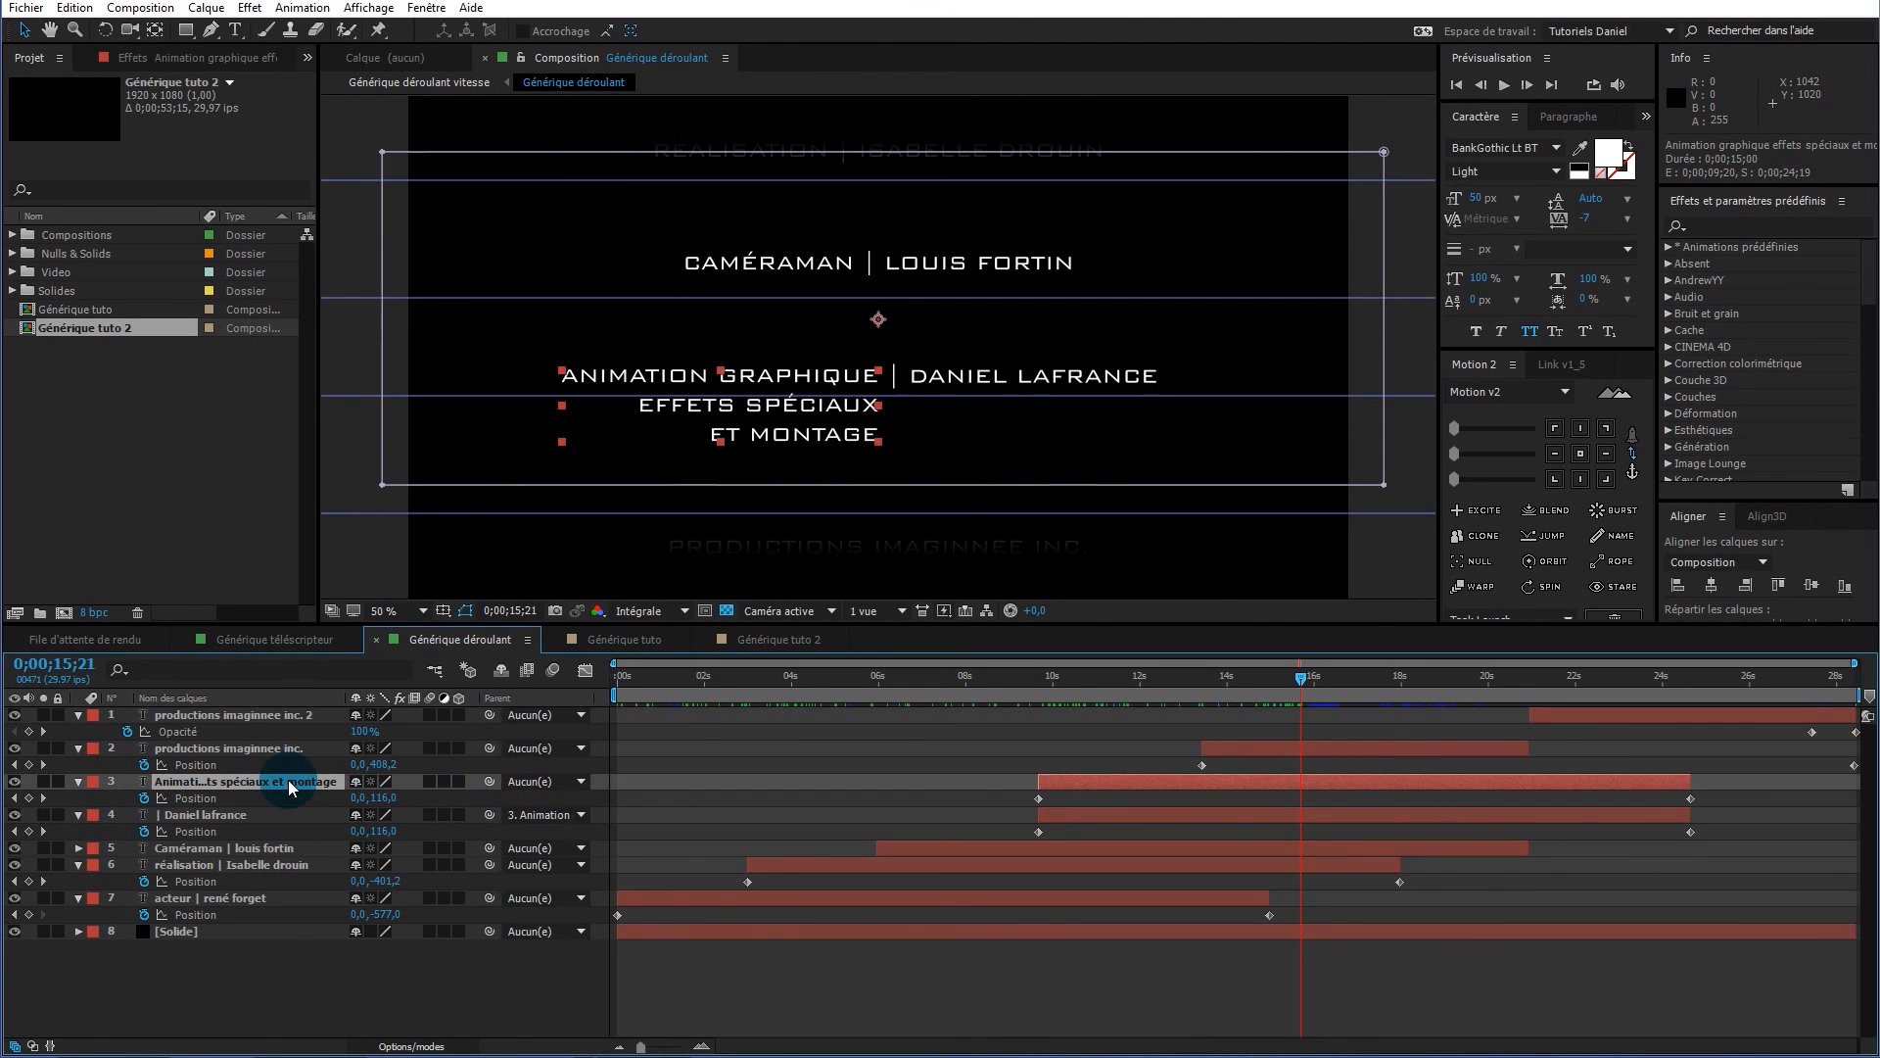
{"action": "mouse_move", "coordinate": [1303, 682]}
{"action": "left_mouse_down"}
{"action": "mouse_move", "coordinate": [1049, 697]}
{"action": "mouse_move", "coordinate": [1283, 670]}
{"action": "left_mouse_up"}
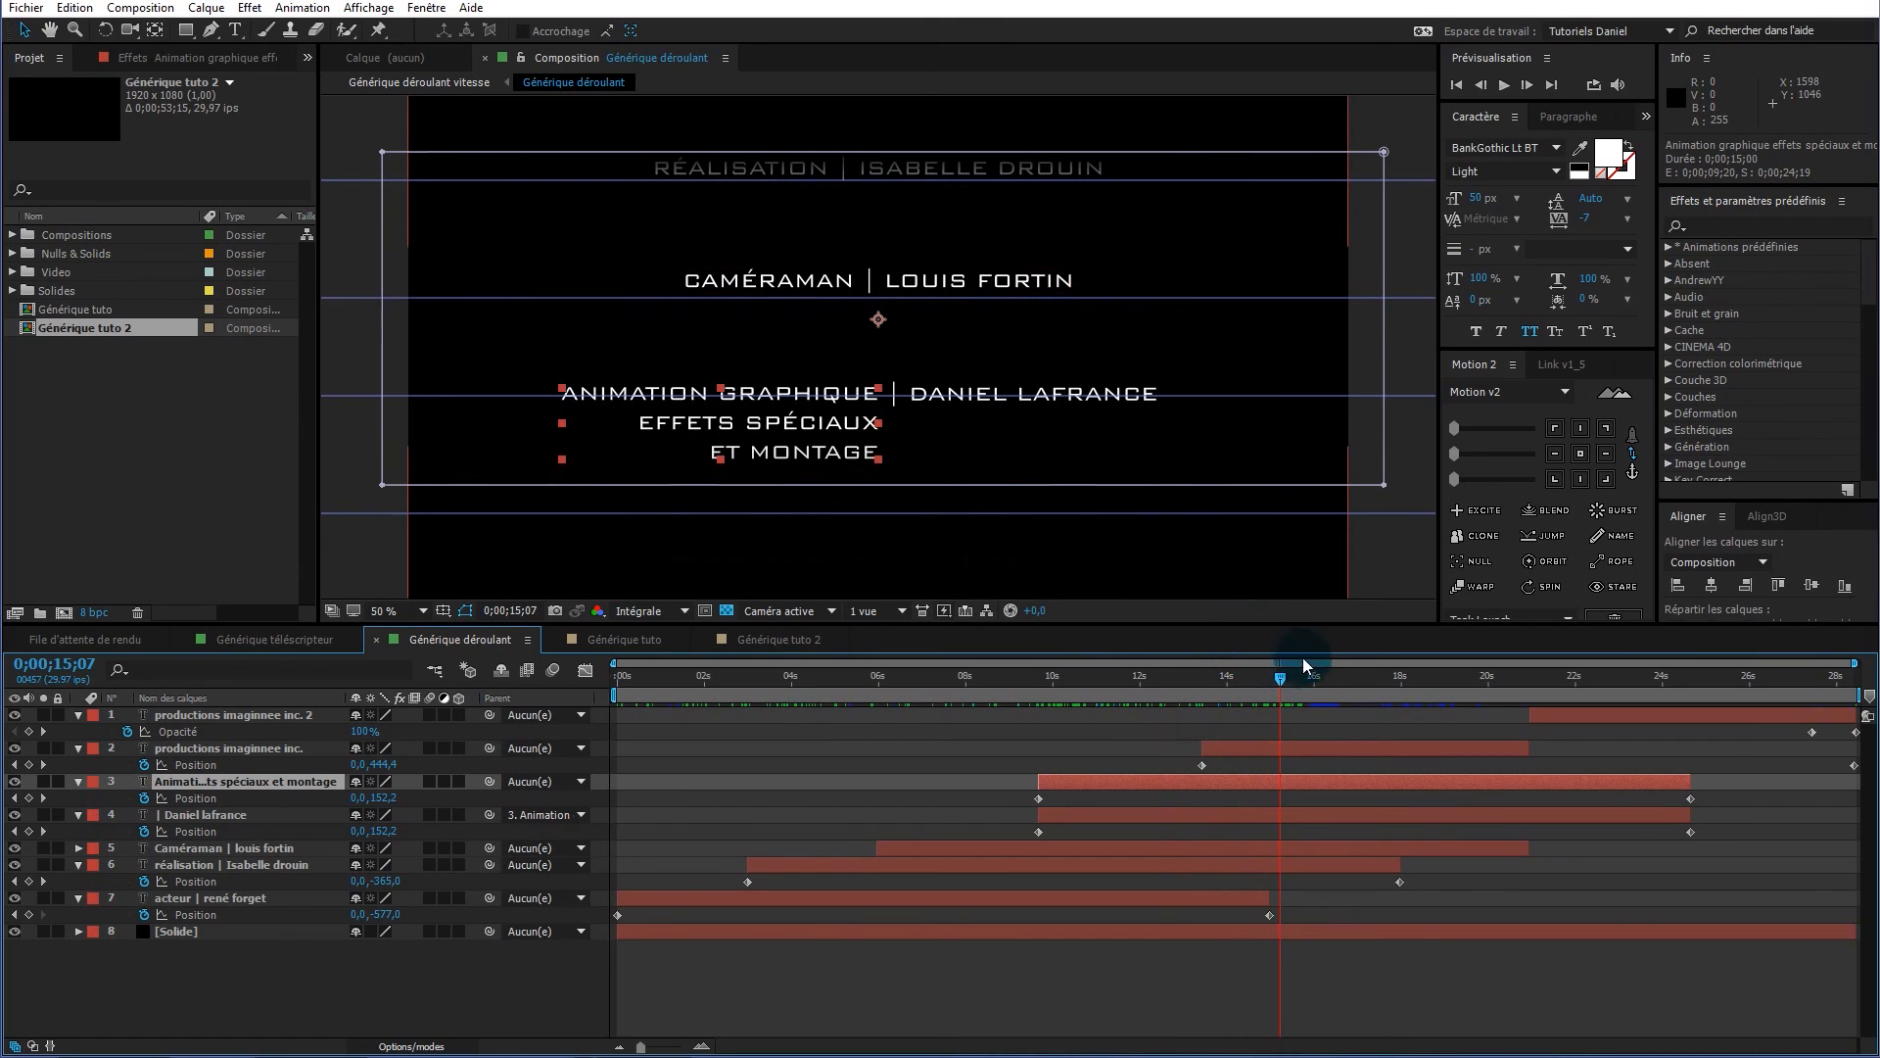
{"action": "left_click_drag", "start_coordinate": [1295, 673], "coordinate": [1301, 673]}
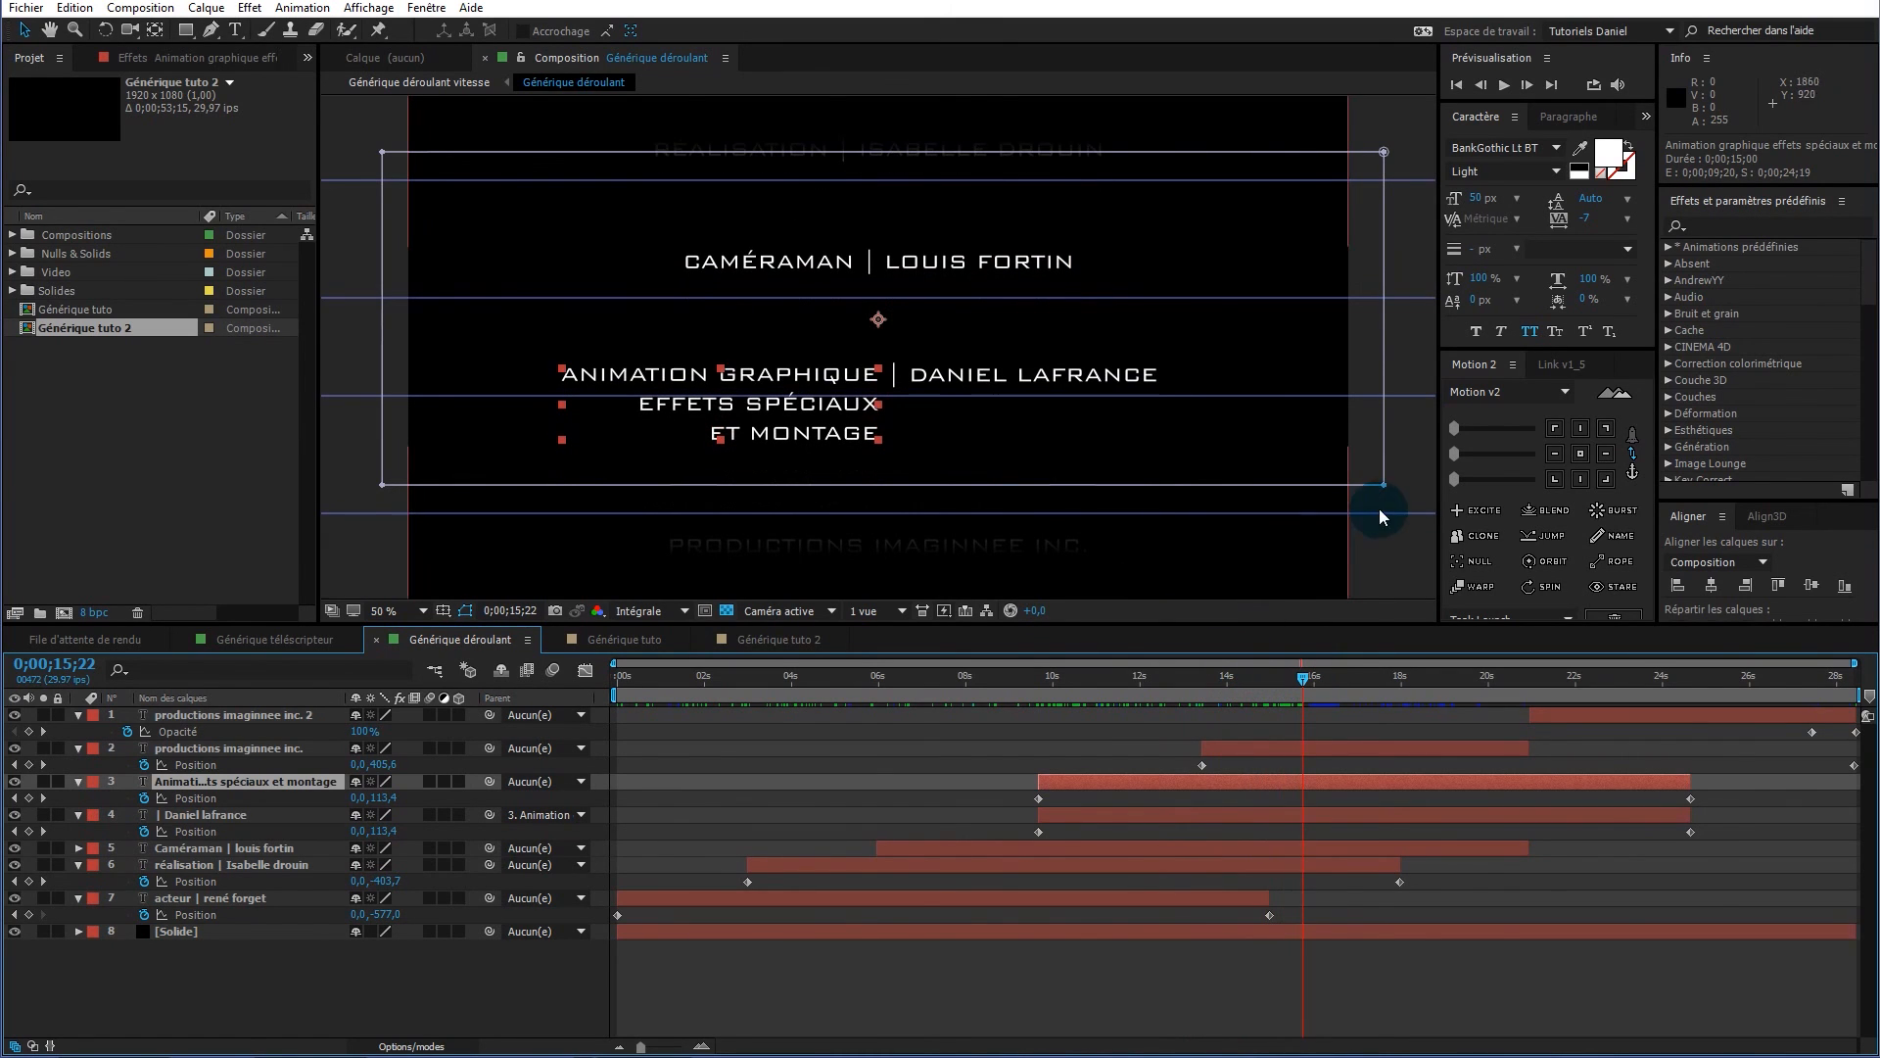
{"action": "scroll", "coordinate": [1239, 433], "scroll_direction": "up", "scroll_amount": 1}
{"action": "scroll", "coordinate": [1239, 434], "scroll_direction": "down", "scroll_amount": 1}
{"action": "scroll", "coordinate": [1238, 433], "scroll_direction": "down", "scroll_amount": 2}
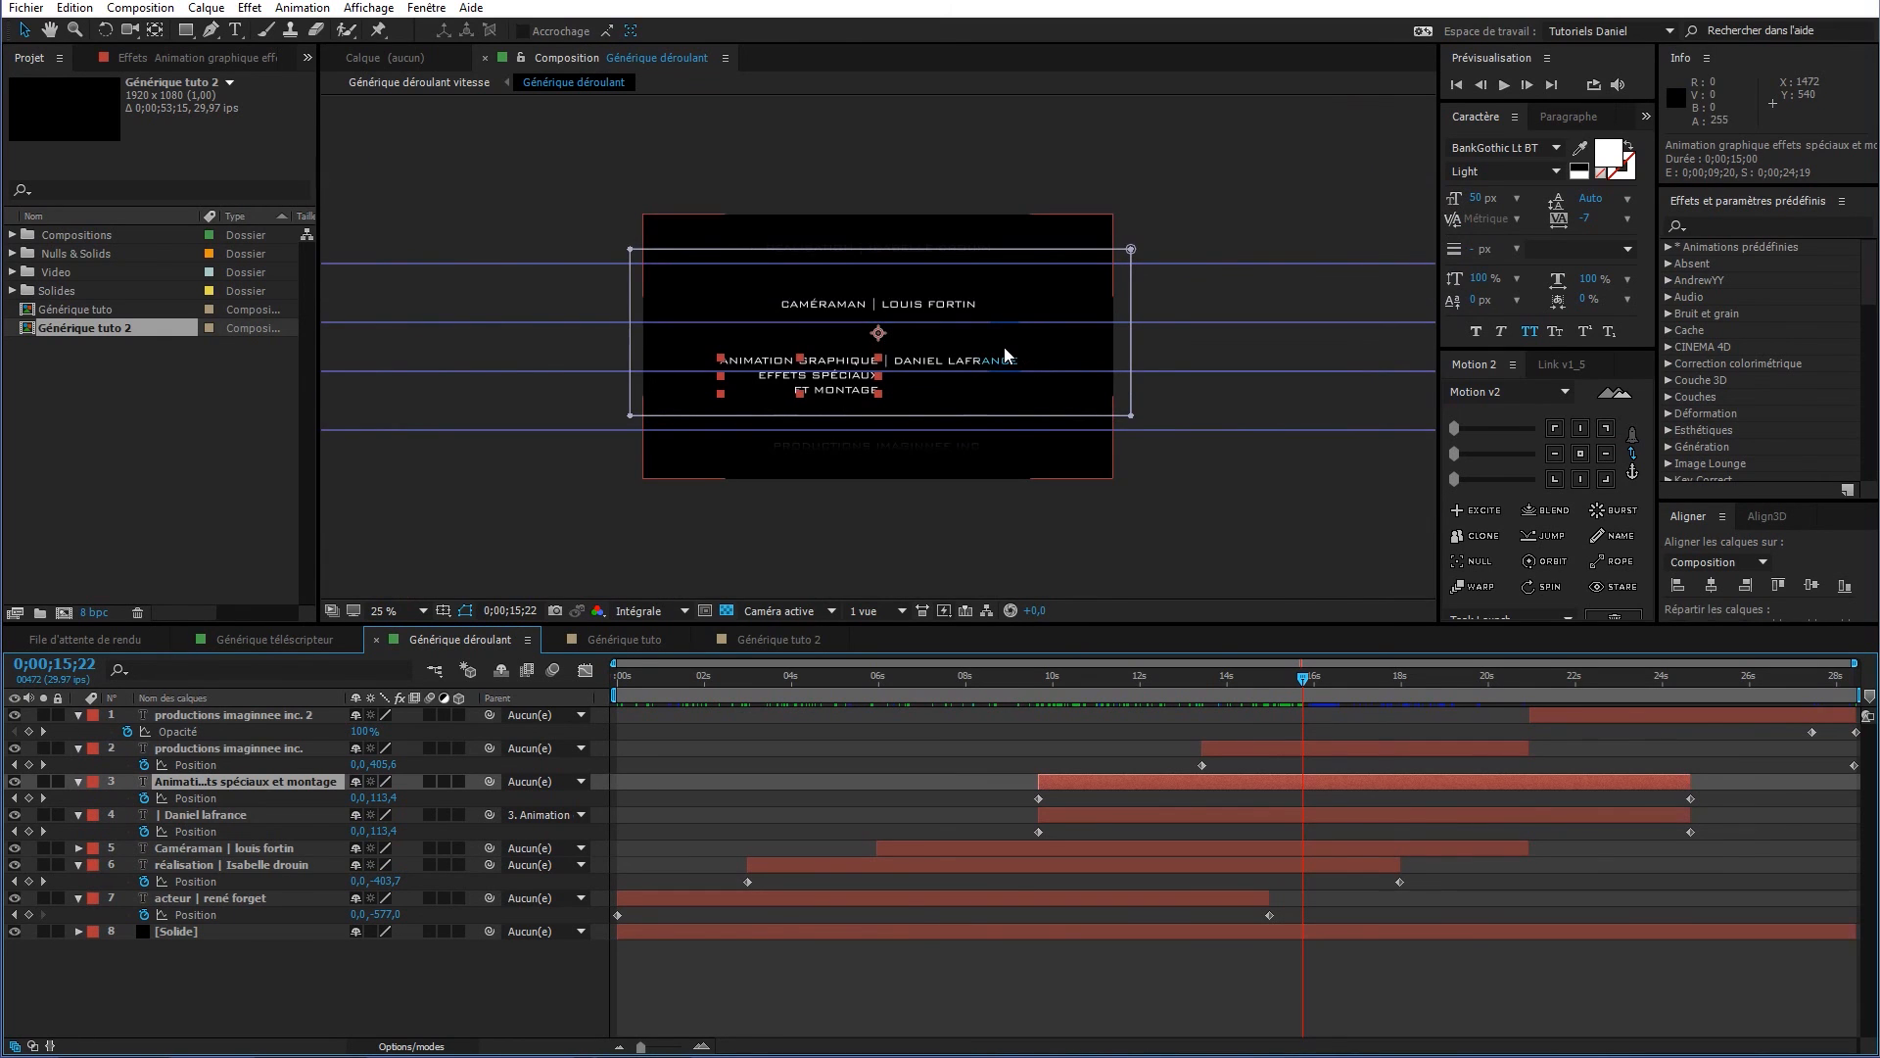
{"action": "scroll", "coordinate": [979, 338], "scroll_direction": "up", "scroll_amount": 2}
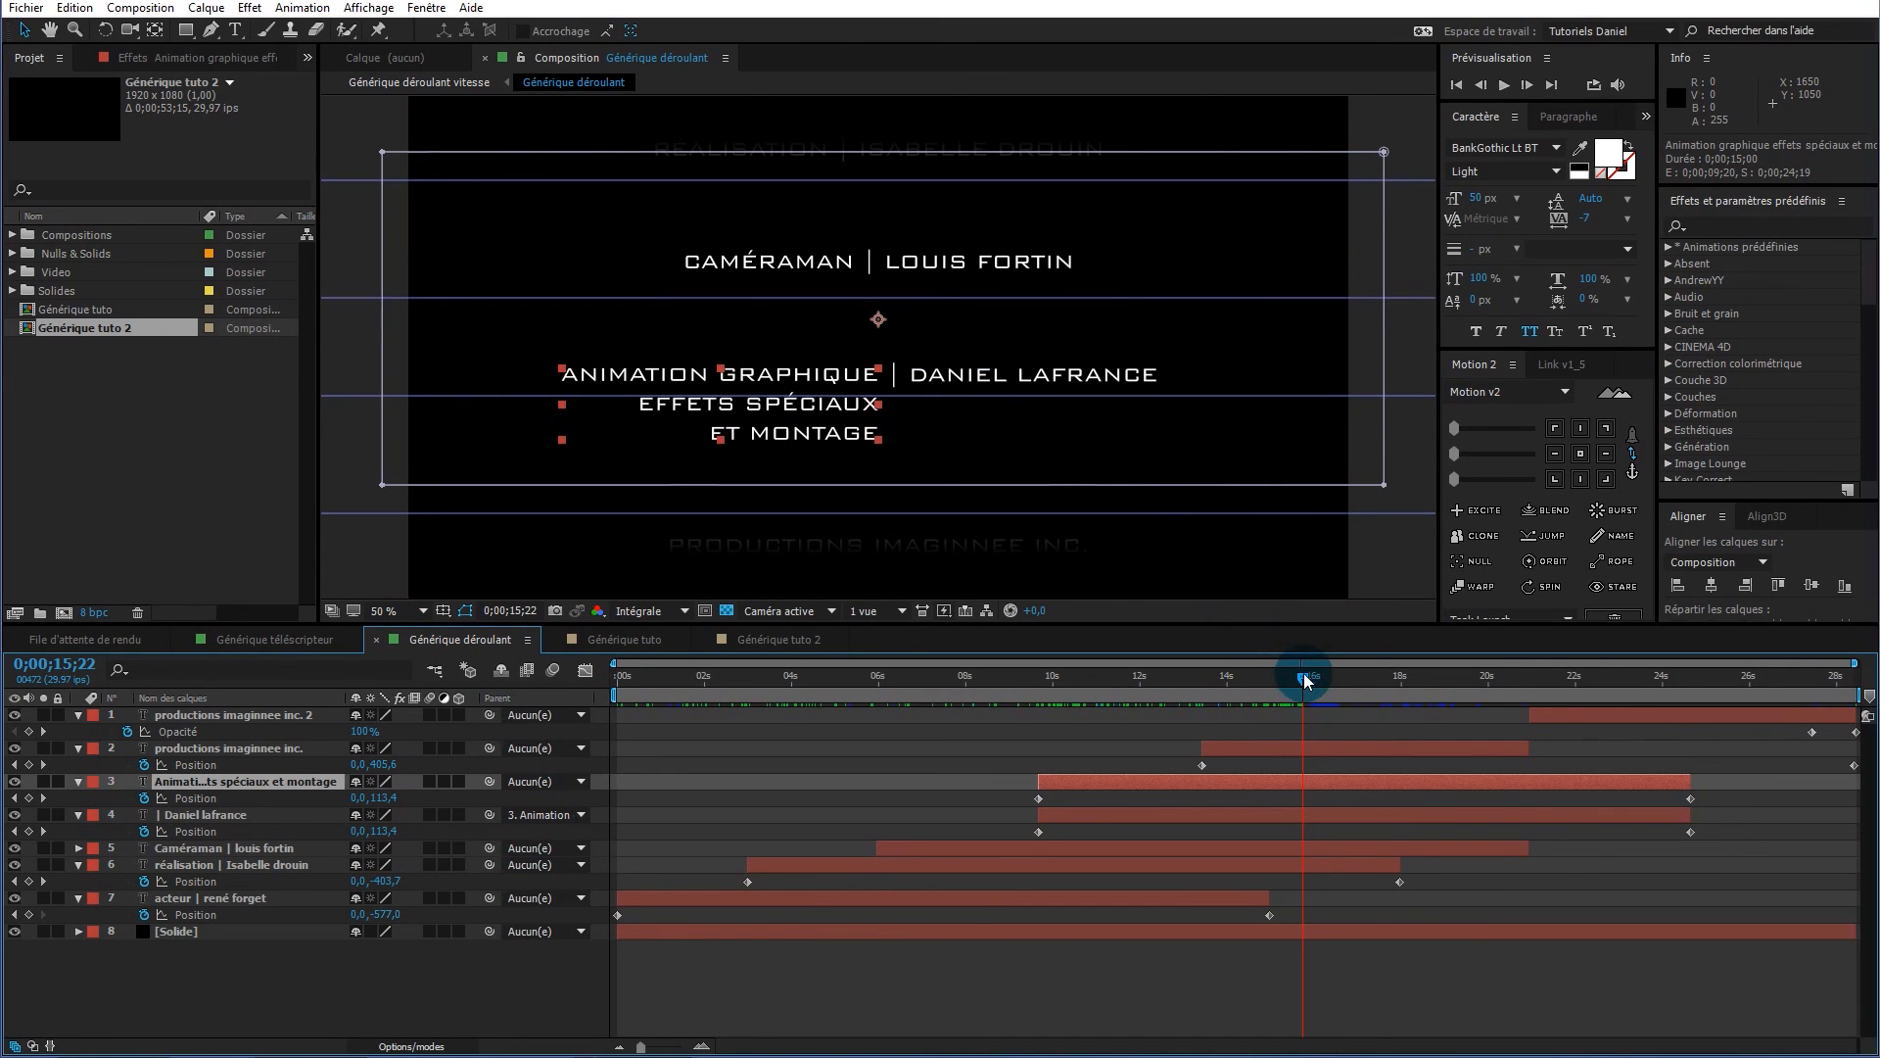
{"action": "left_click_drag", "start_coordinate": [1306, 678], "coordinate": [1272, 660]}
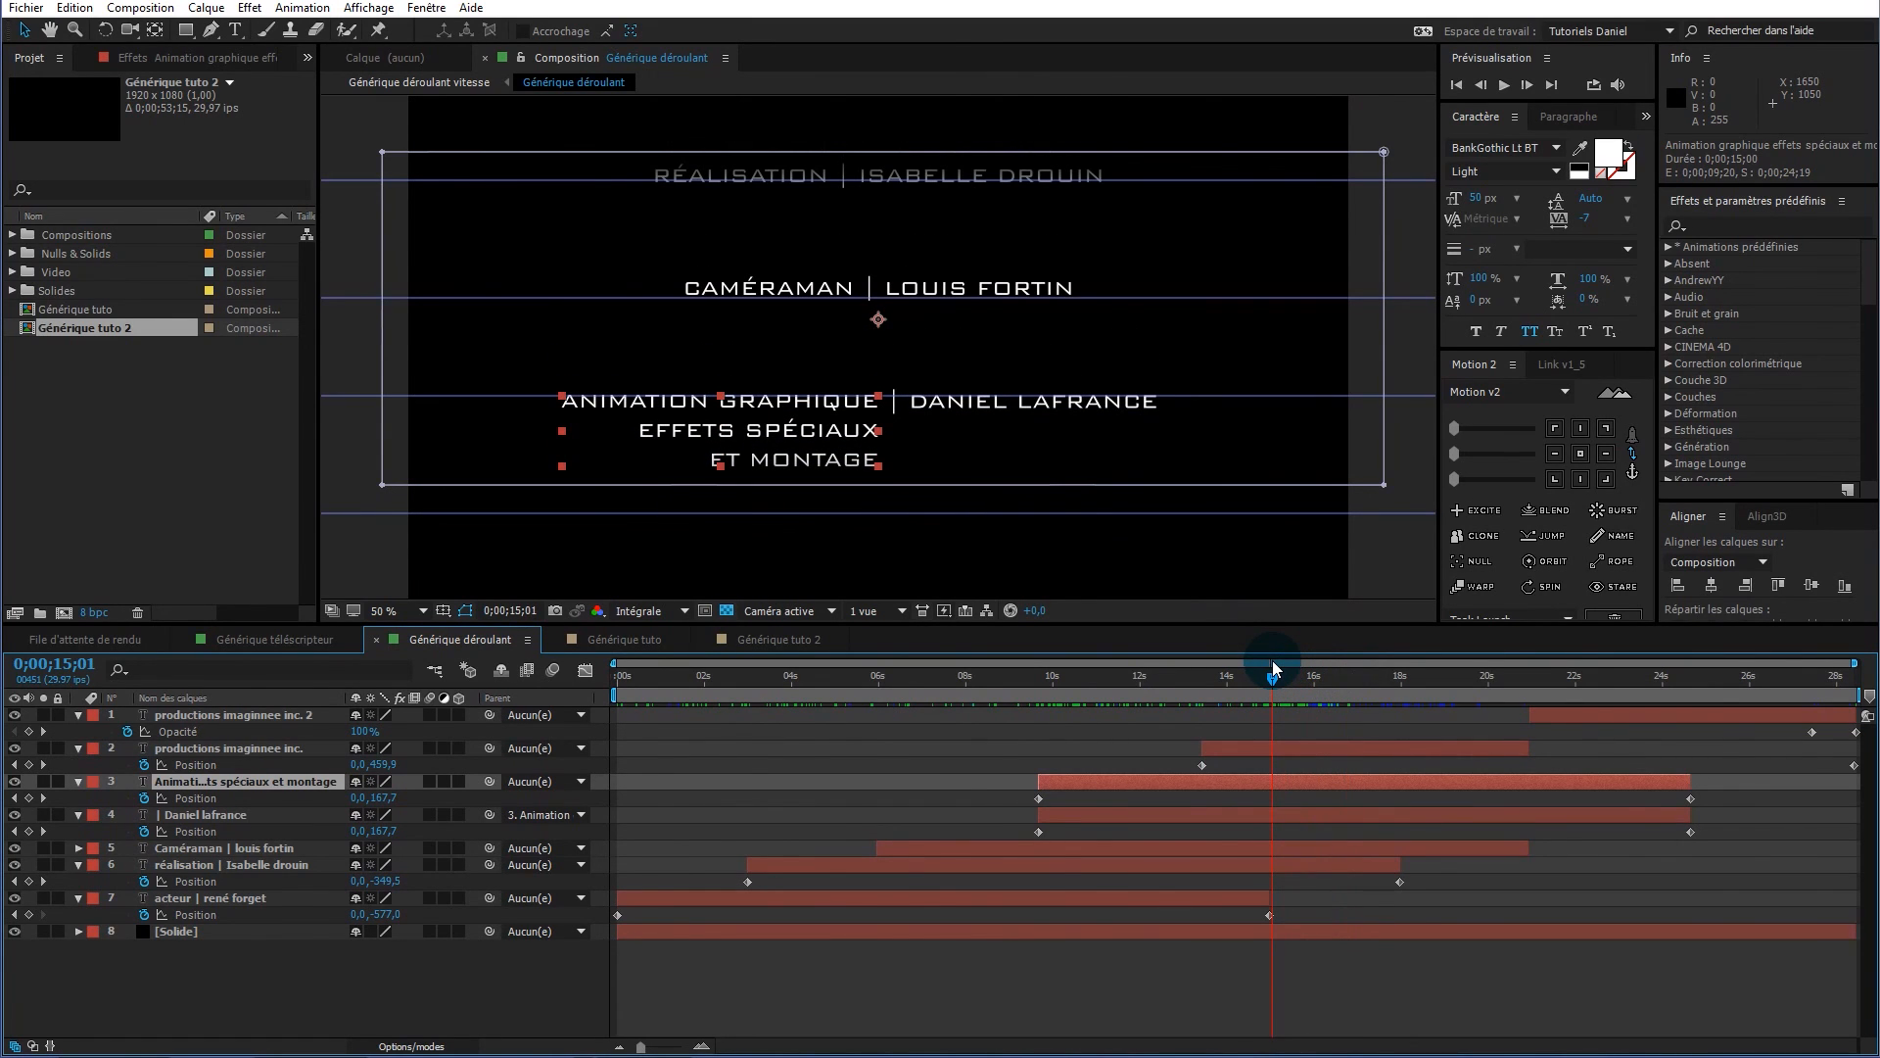
{"action": "left_click_drag", "start_coordinate": [1272, 660], "coordinate": [568, 701]}
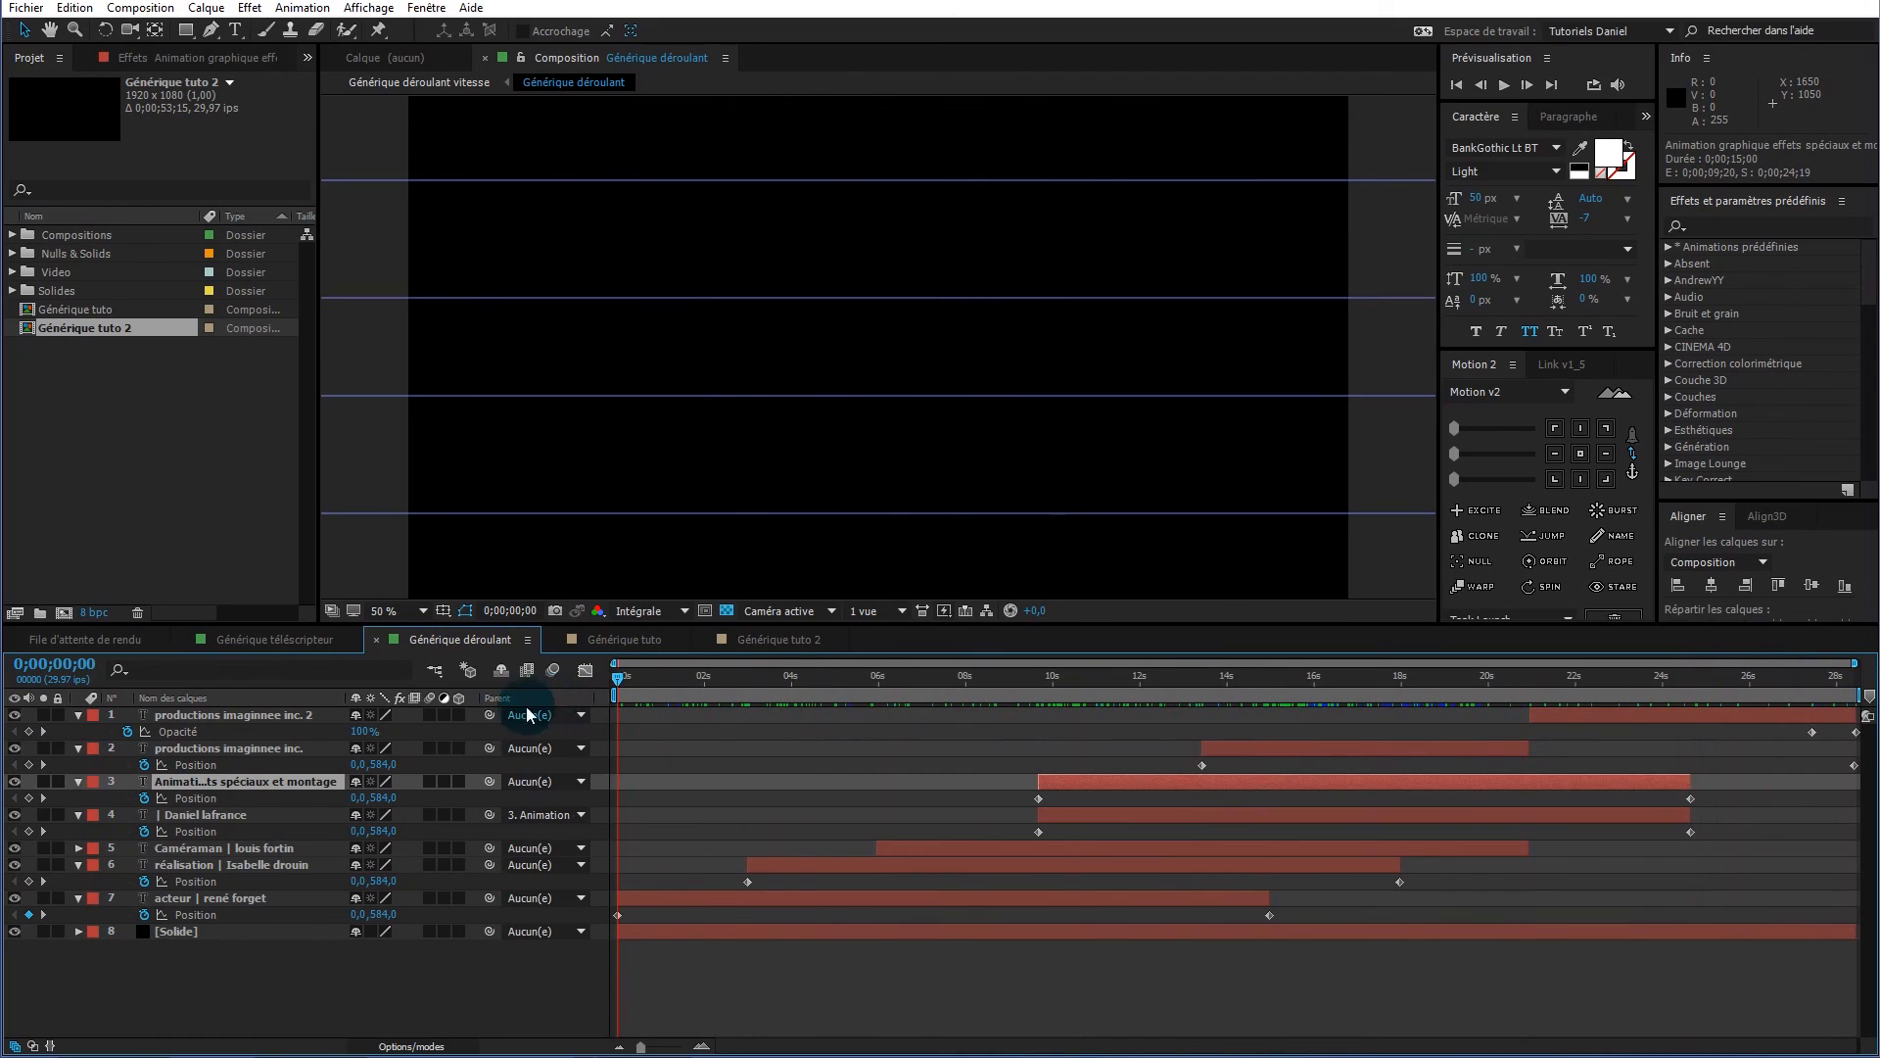
Deselect all layers and play the rendered Générique déroulant video in Windows Media Player
{"action": "left_click", "coordinate": [286, 989]}
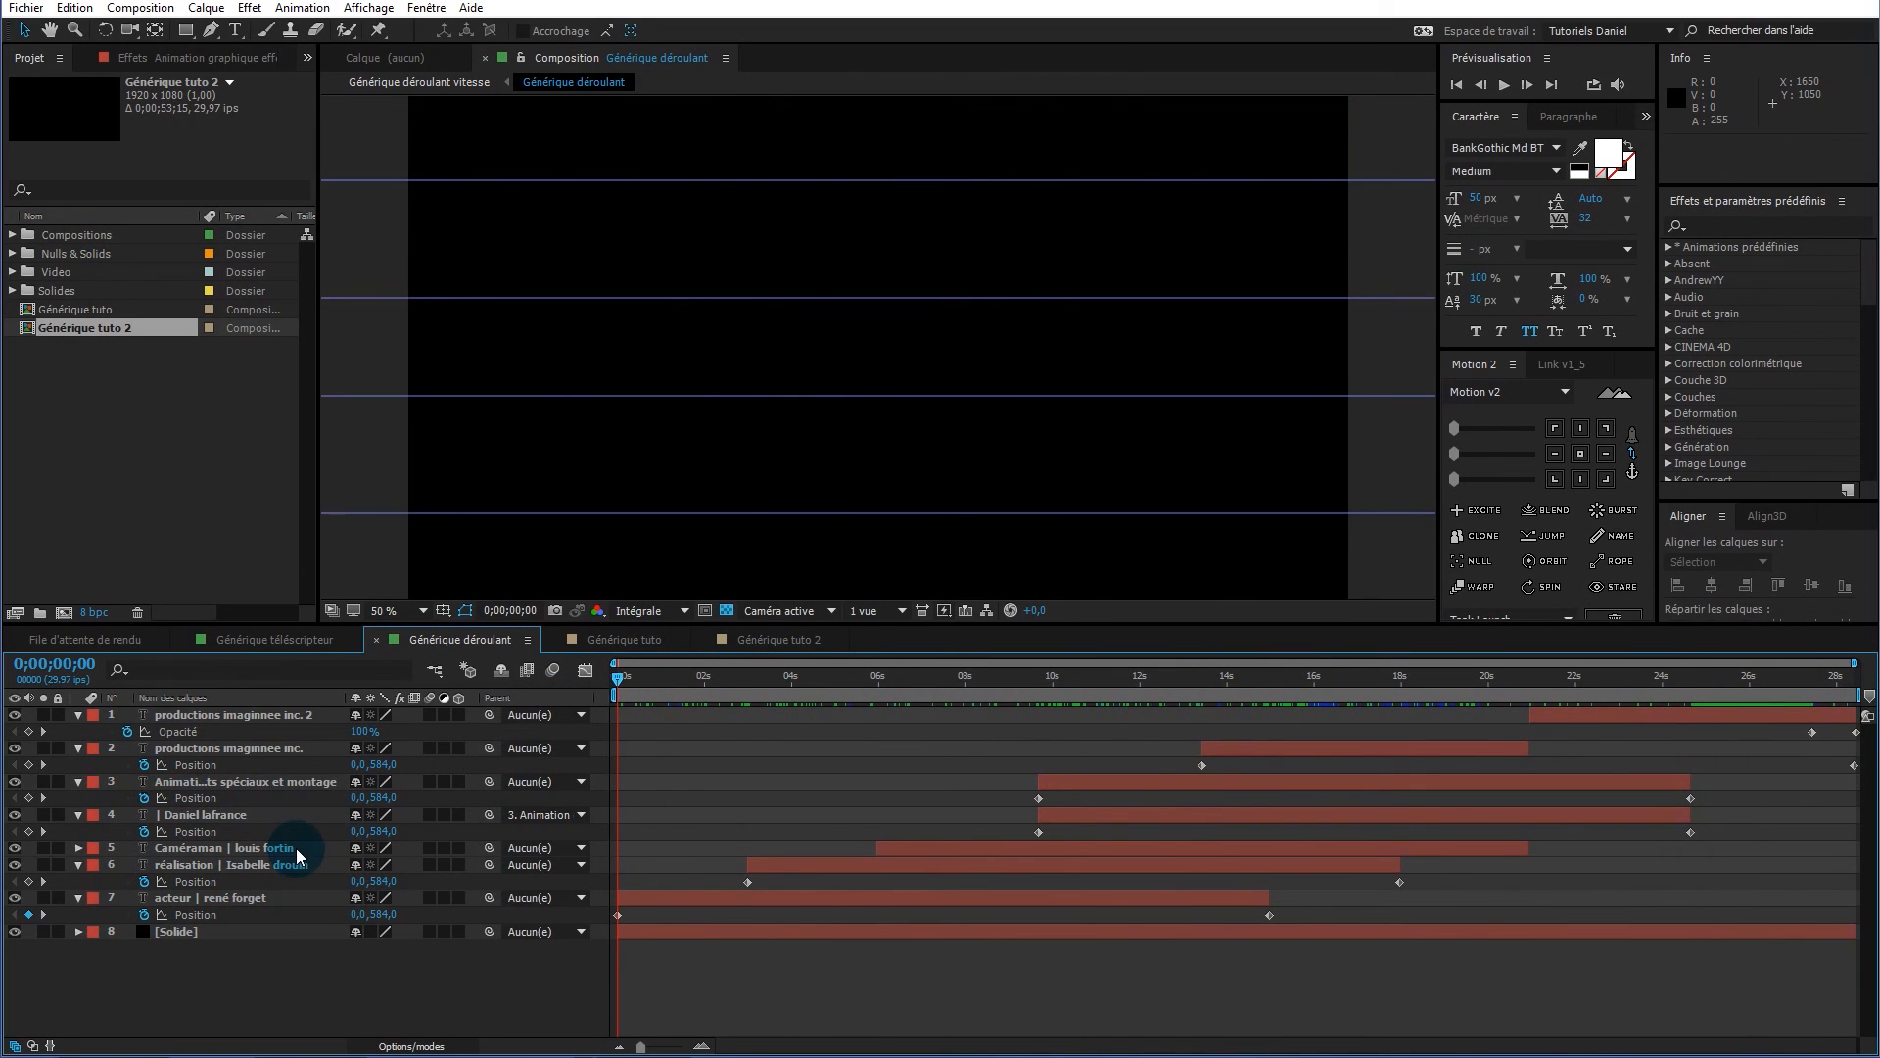
{"action": "key", "text": "alt+Tab"}
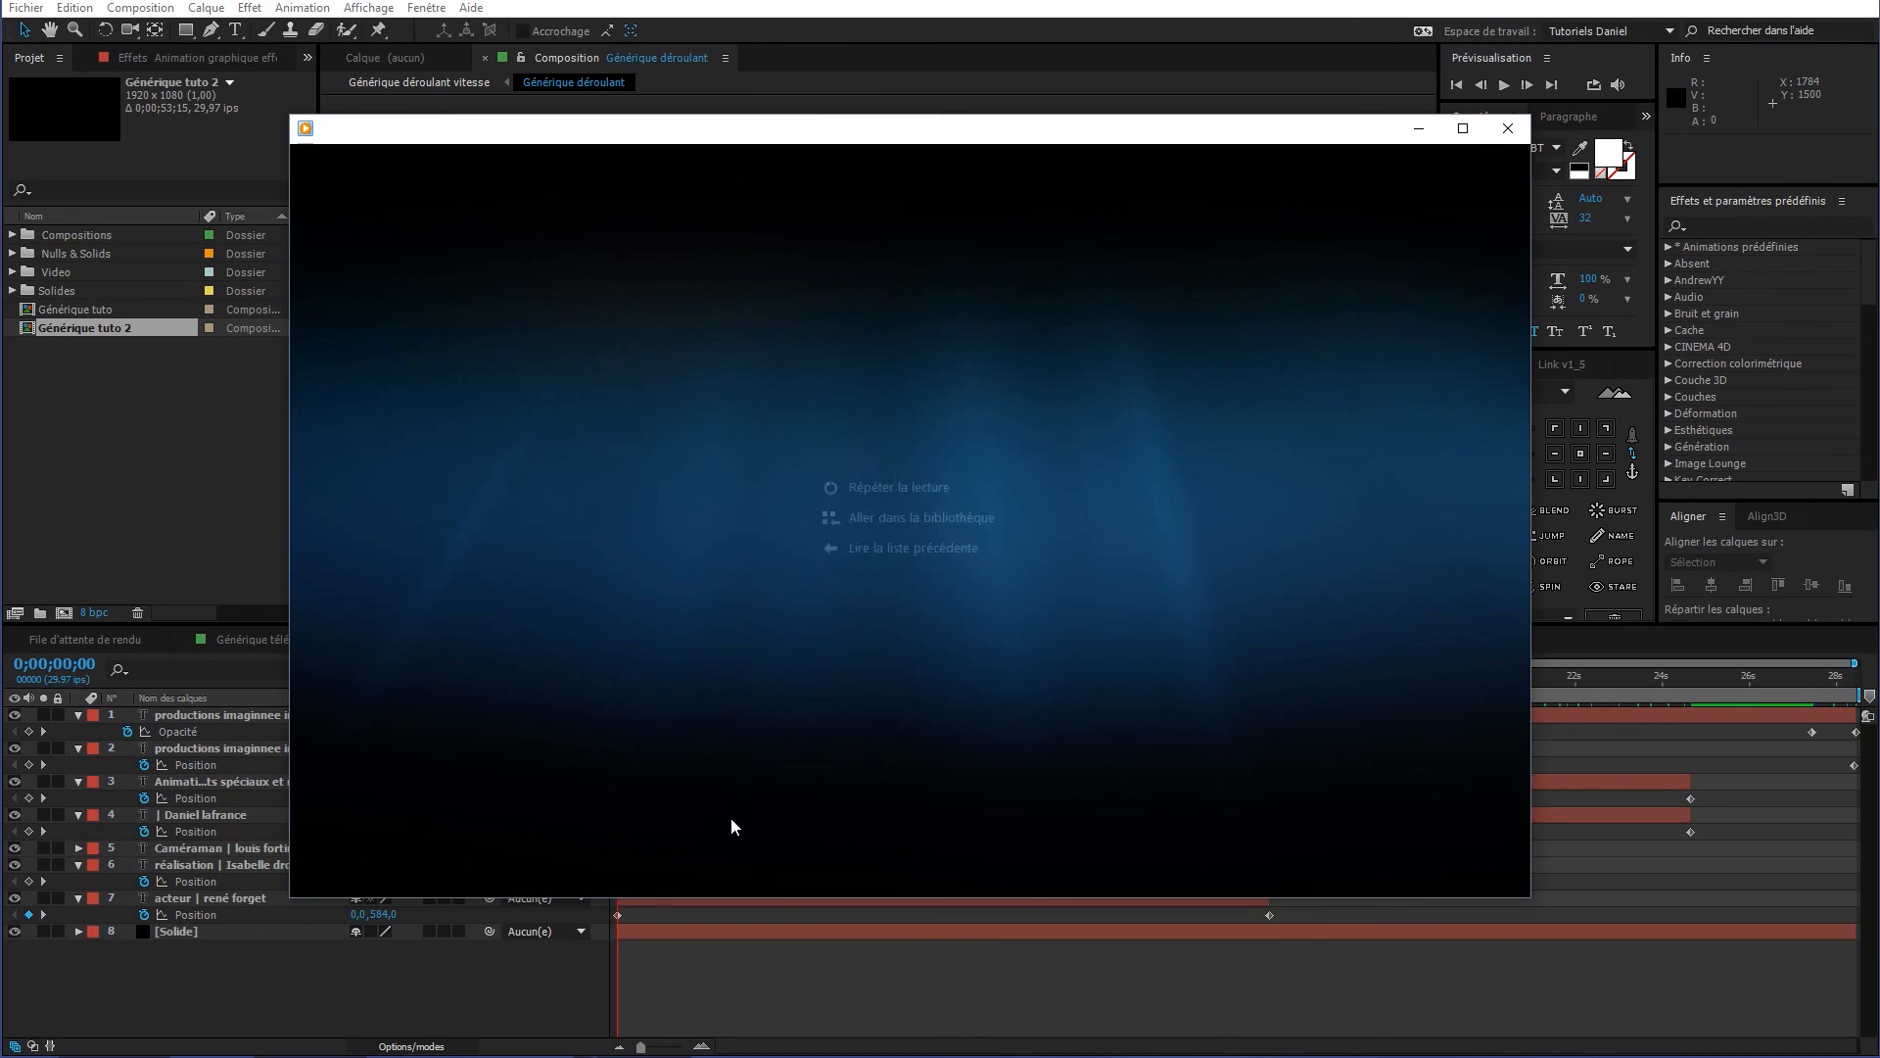
{"action": "left_click", "coordinate": [908, 871]}
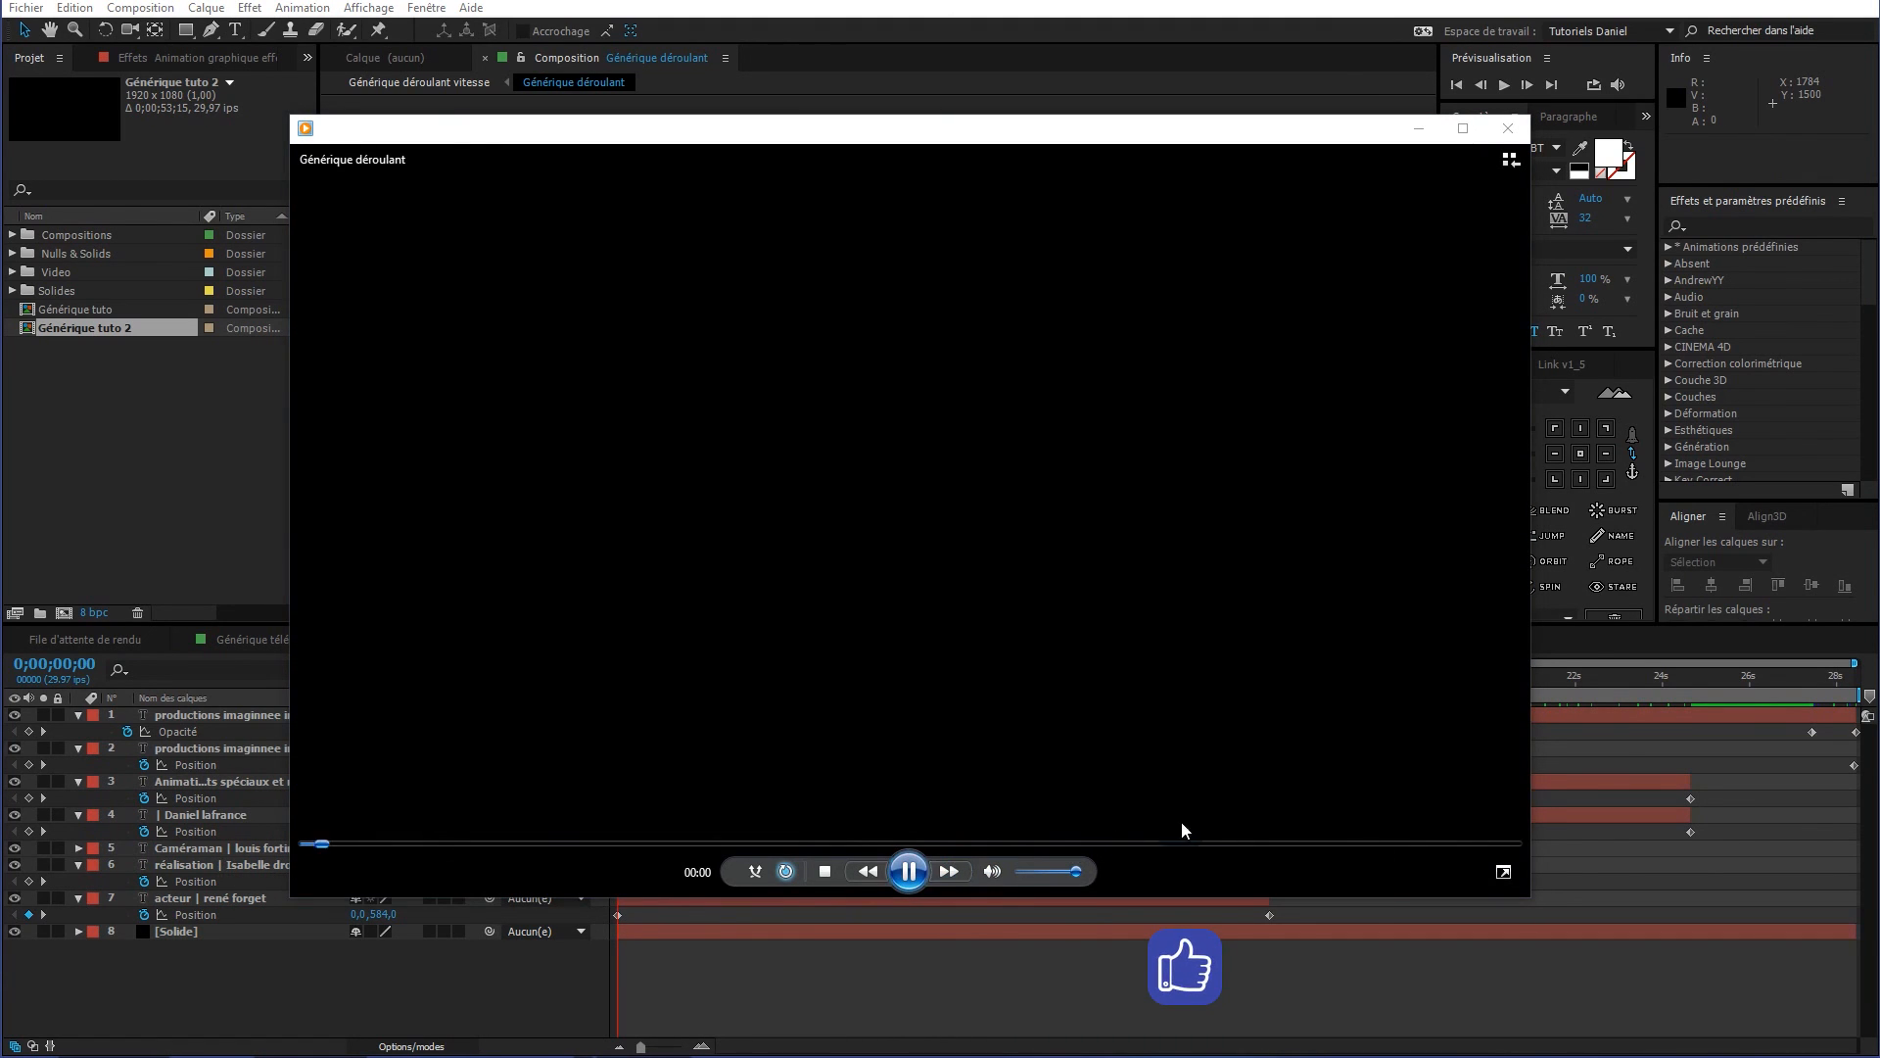